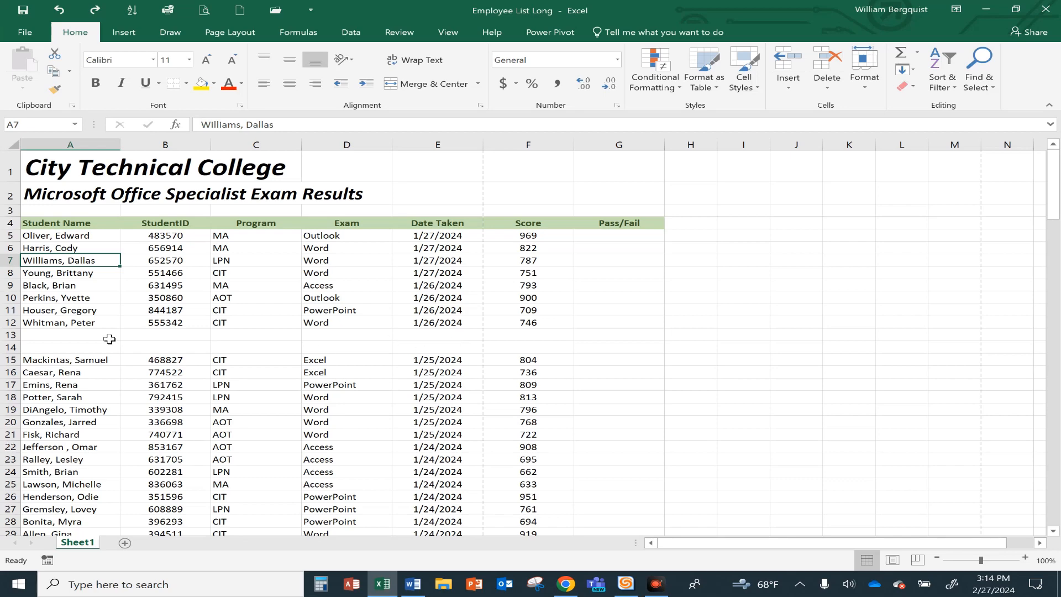
# Examine the exam results list from the first record to the last for blank rows between the records.
pyautogui.scroll(-3, 109, 339)
pyautogui.scroll(-6, 109, 339)
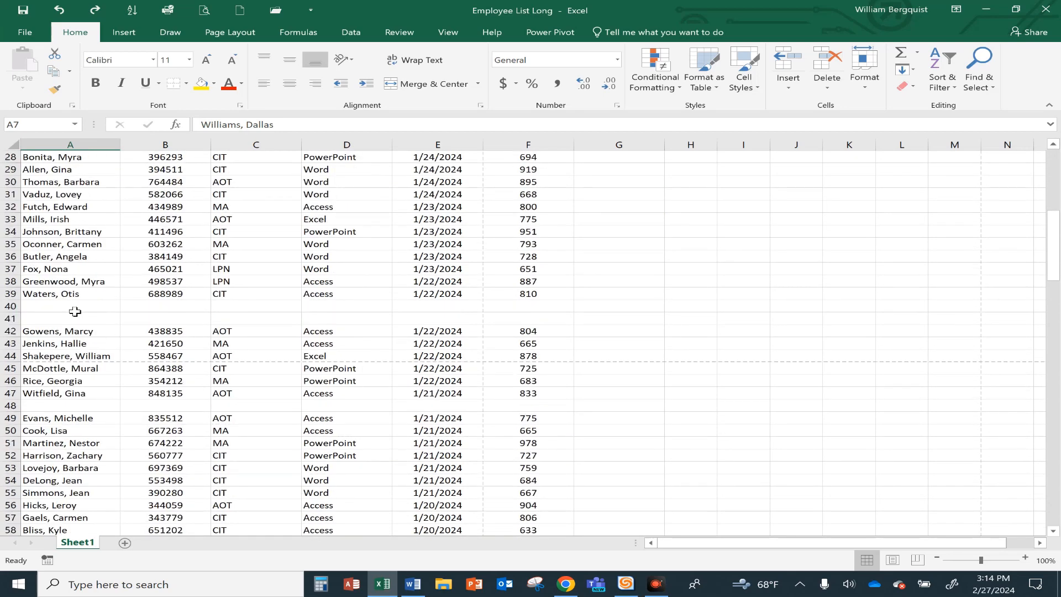
pyautogui.click(74, 314)
pyautogui.scroll(-6, 215, 418)
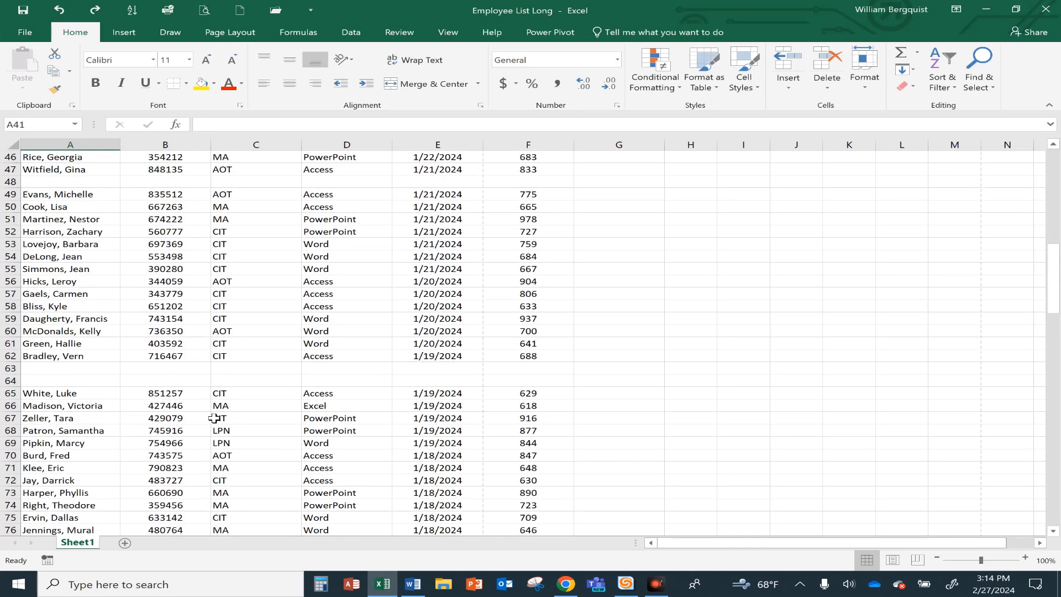
pyautogui.scroll(-7, 215, 419)
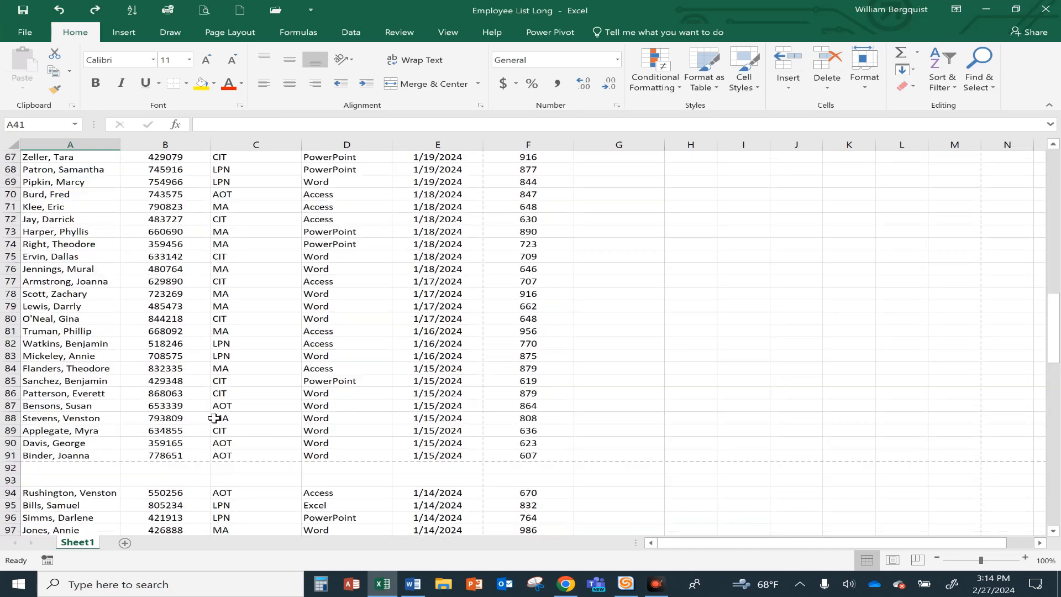
pyautogui.scroll(-8, 215, 419)
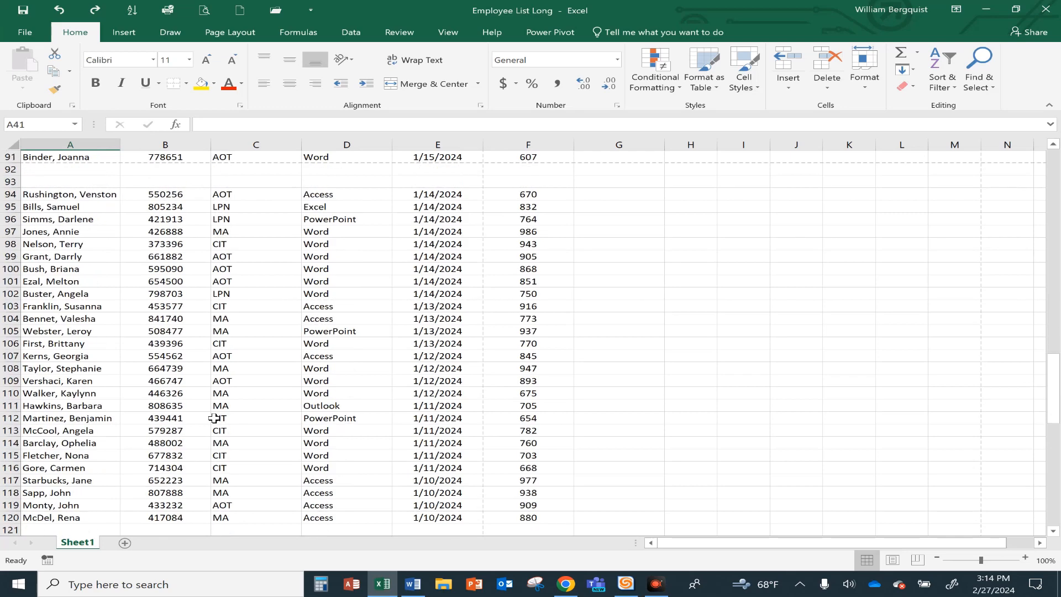
pyautogui.scroll(-12, 215, 419)
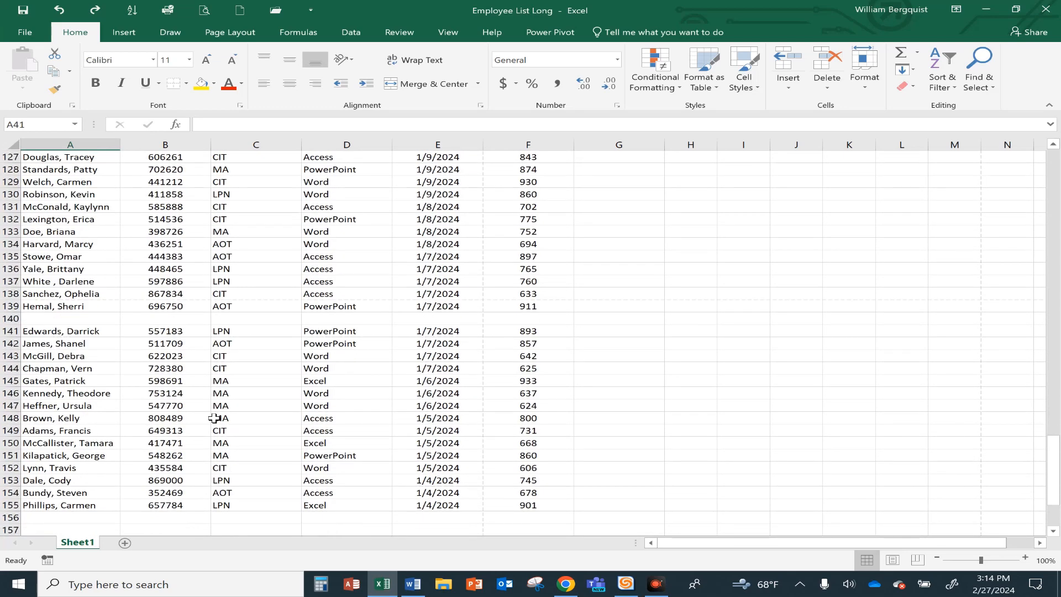
pyautogui.scroll(-7, 215, 418)
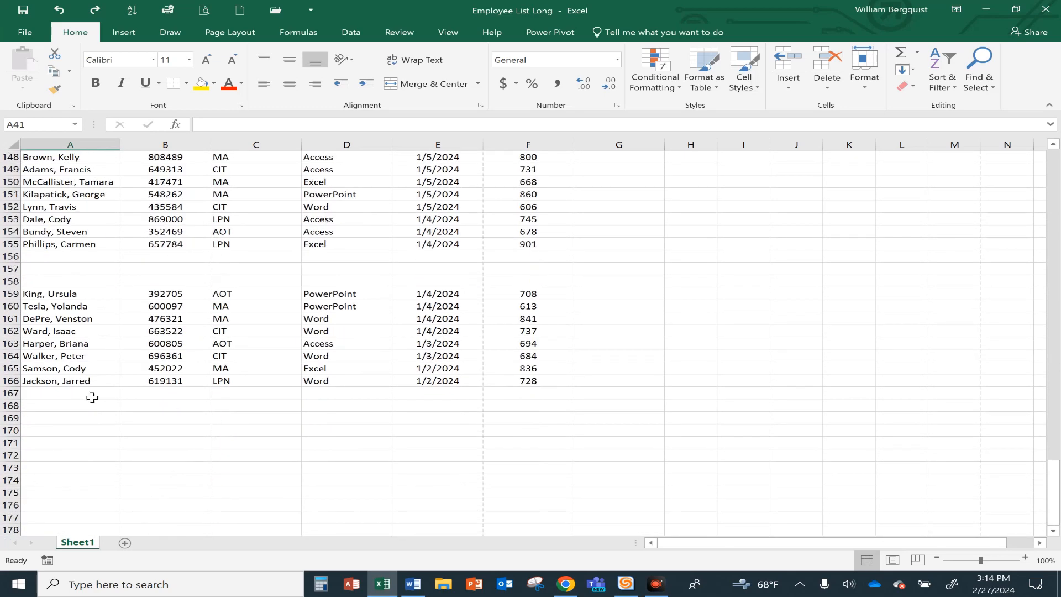
pyautogui.scroll(18, 224, 410)
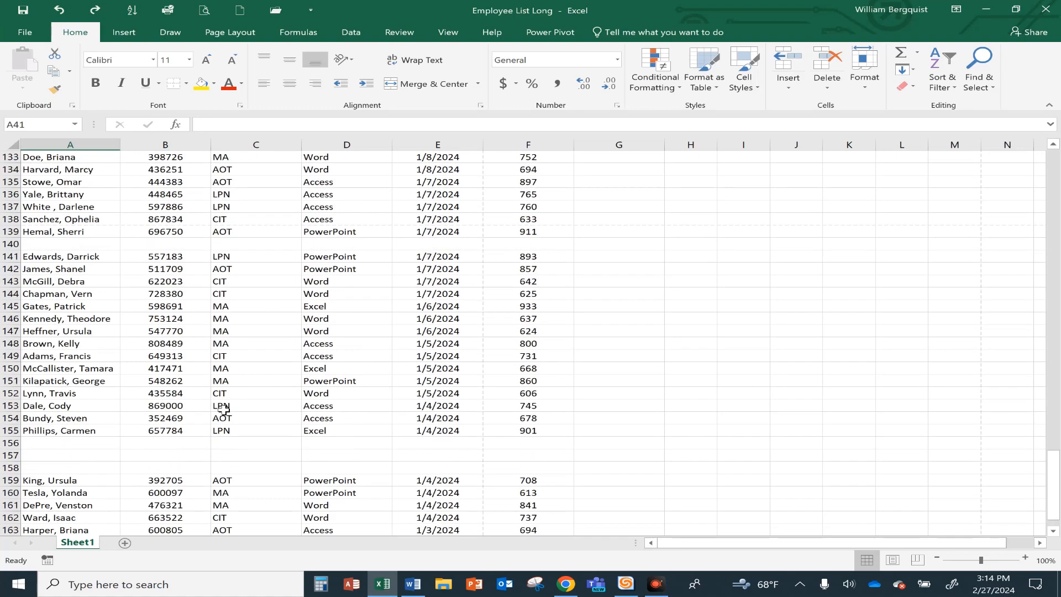
pyautogui.scroll(20, 224, 410)
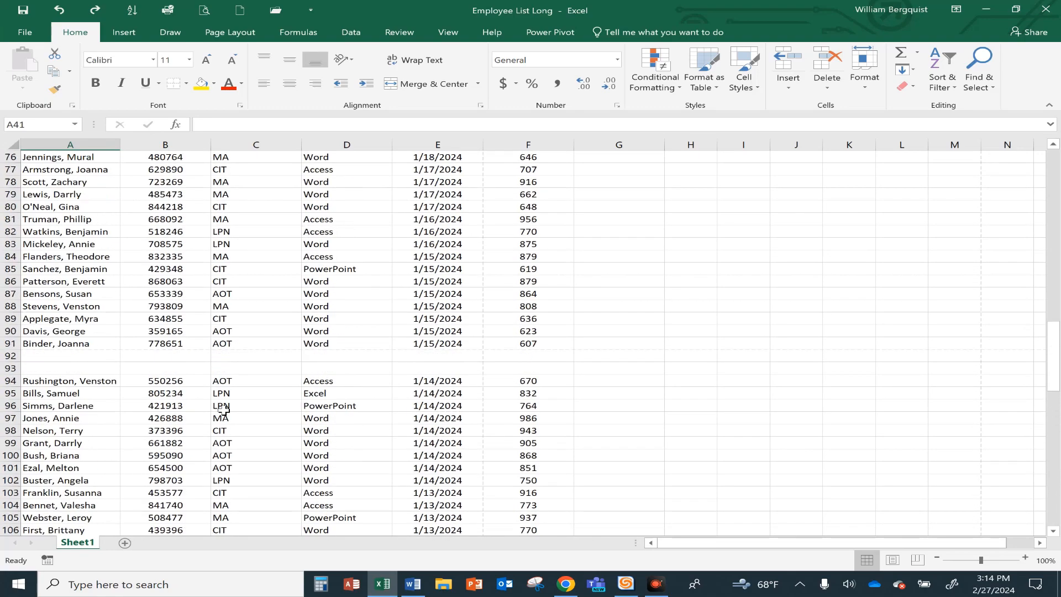
pyautogui.scroll(7, 224, 410)
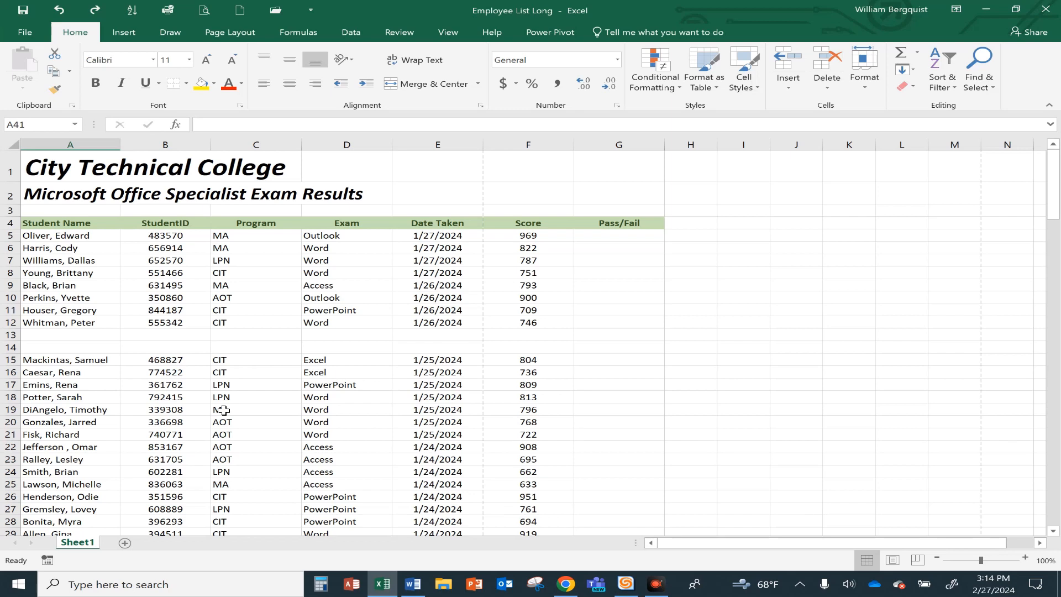
# Delete the two blank sheet rows 13 and 14 from the exam results list.
pyautogui.click(68, 333)
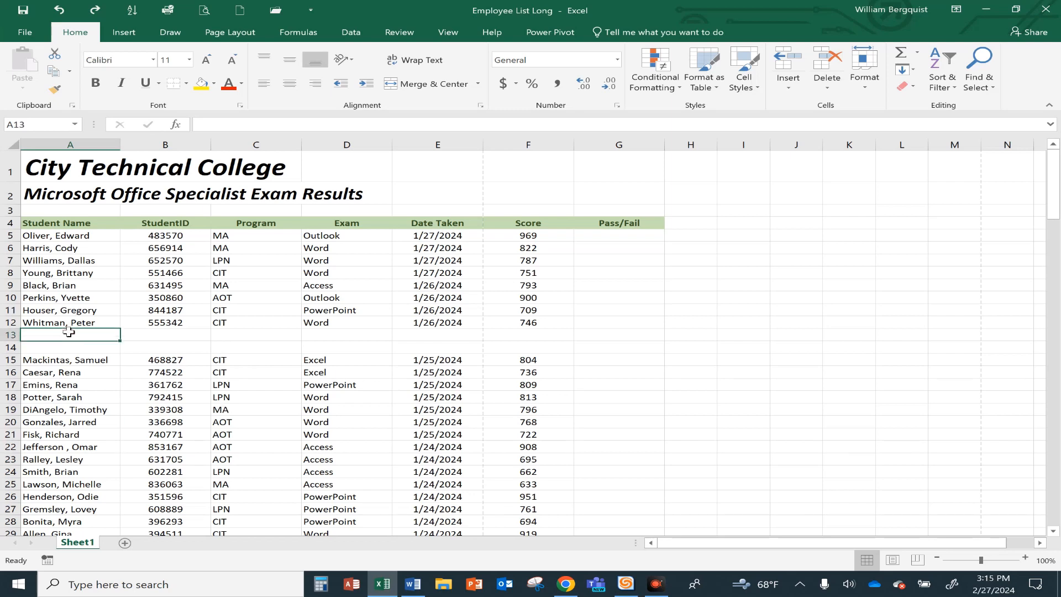
pyautogui.click(68, 349)
pyautogui.click(86, 334)
pyautogui.moveTo(87, 341); pyautogui.dragTo(85, 347)
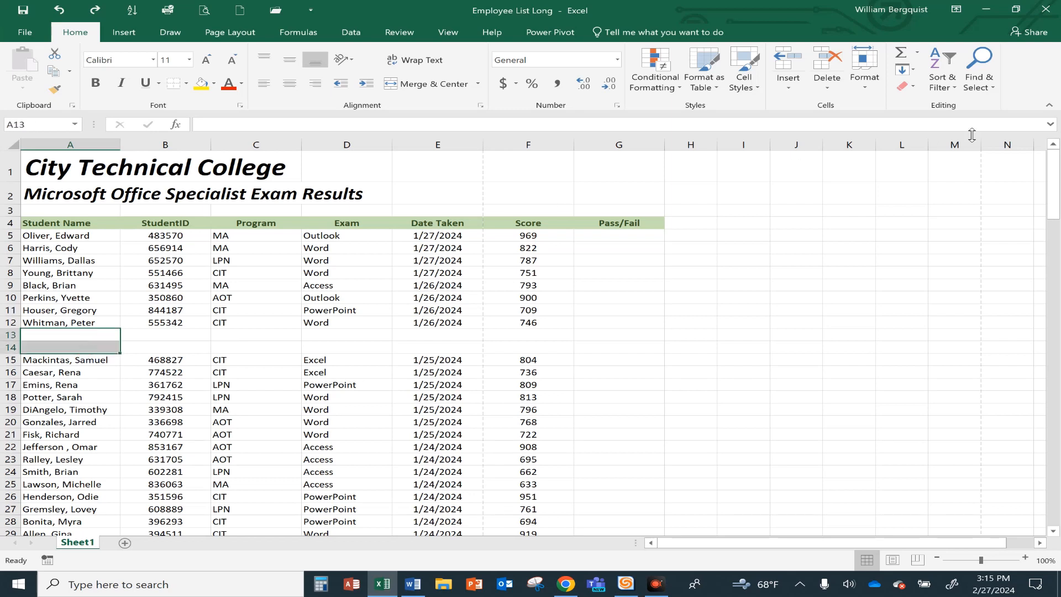
pyautogui.click(831, 92)
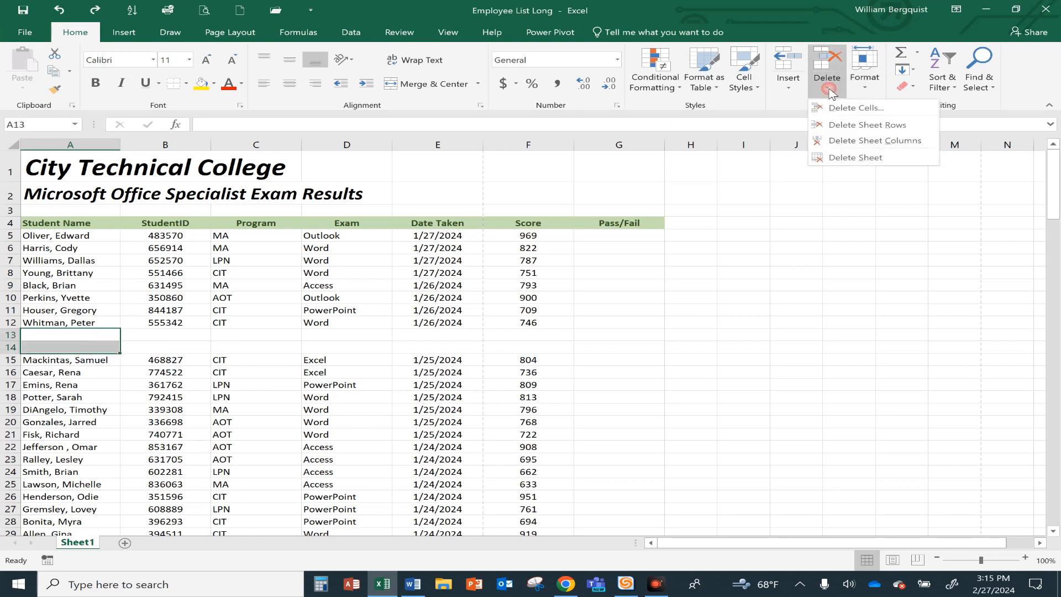
pyautogui.click(840, 126)
pyautogui.click(331, 309)
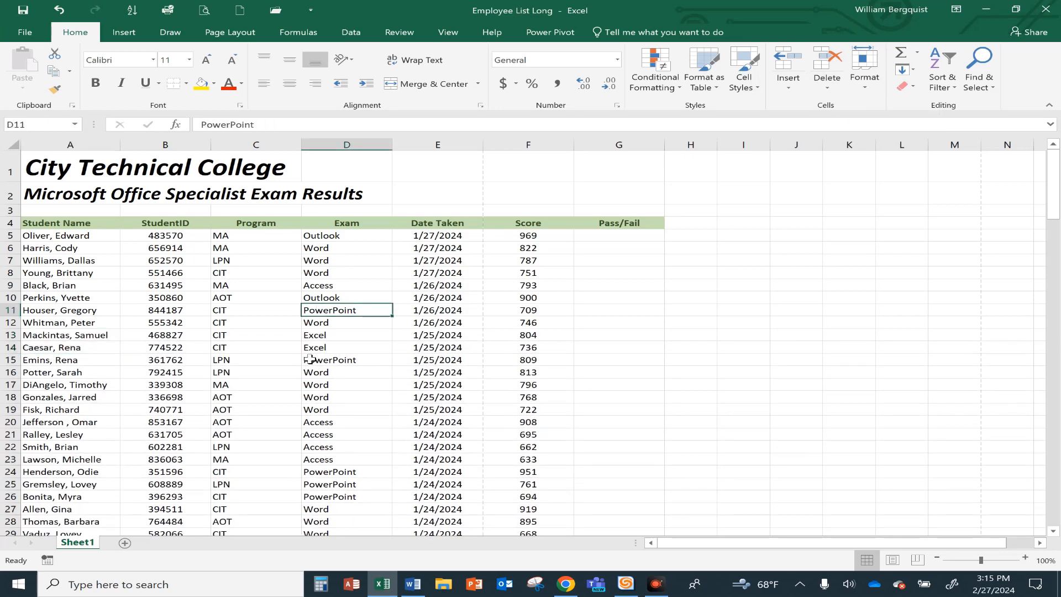
# Undo the deletion of rows 13 and 14.
pyautogui.click(59, 10)
pyautogui.click(142, 301)
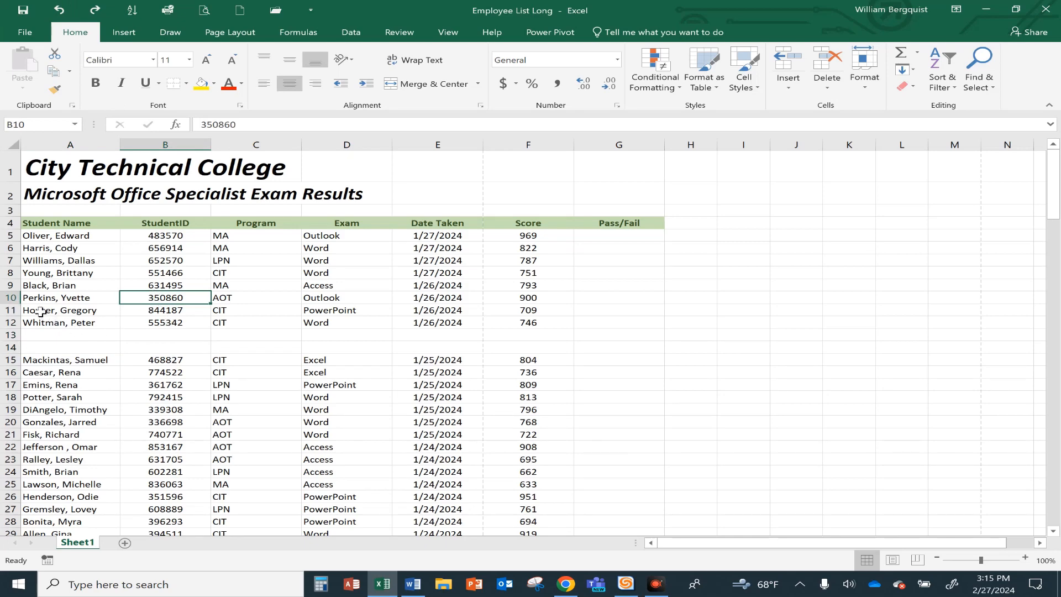
# Select the blank cells in A11:A161 with Go To Special's Blanks option and delete their entire sheet rows.
pyautogui.moveTo(42, 310); pyautogui.dragTo(57, 441)
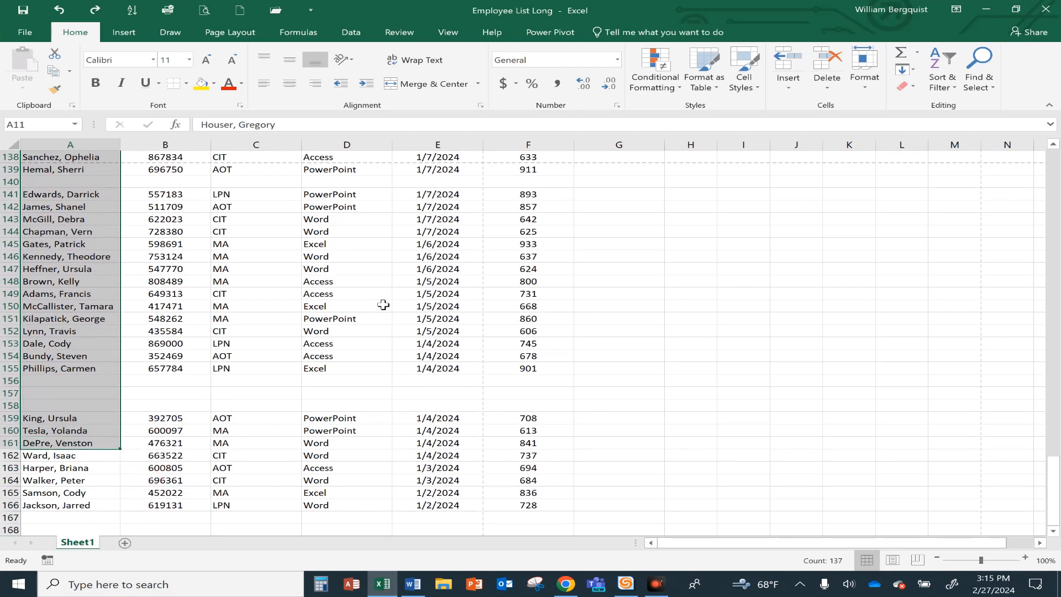
pyautogui.hotkey('ctrl', 'g')
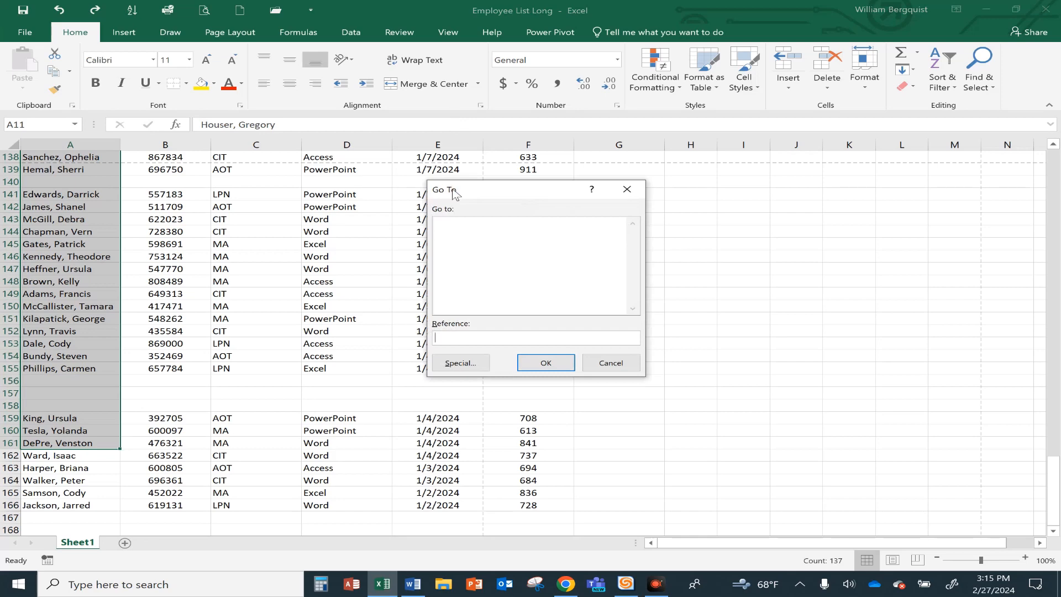
pyautogui.click(460, 363)
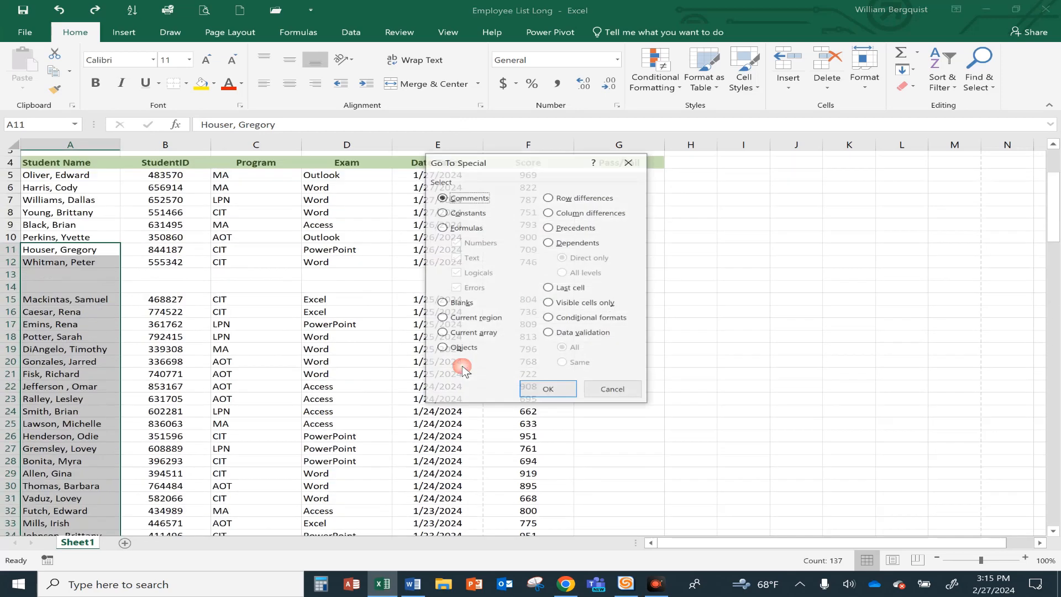
pyautogui.click(456, 303)
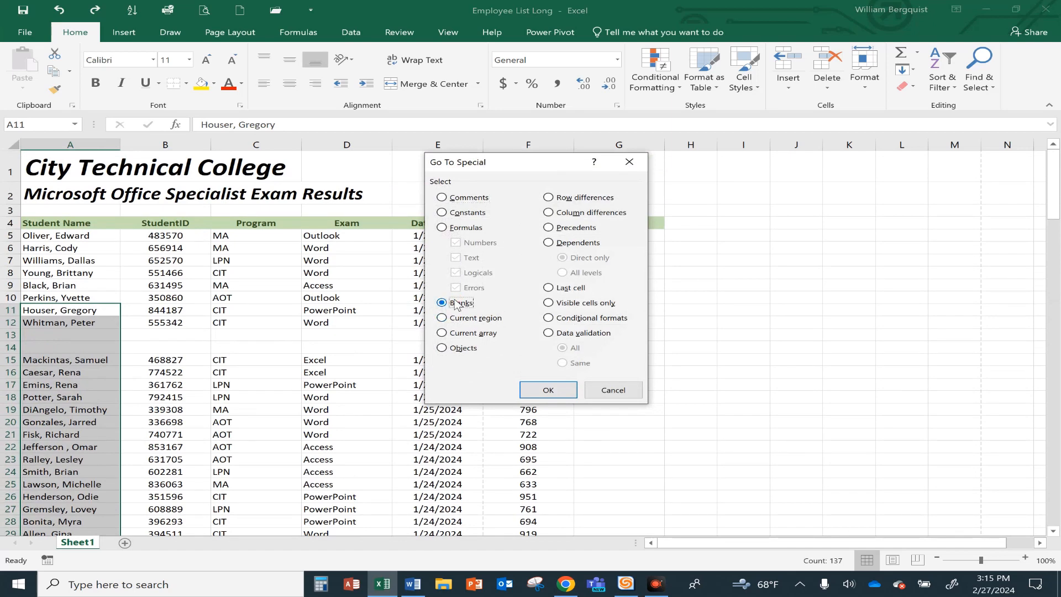
pyautogui.click(549, 390)
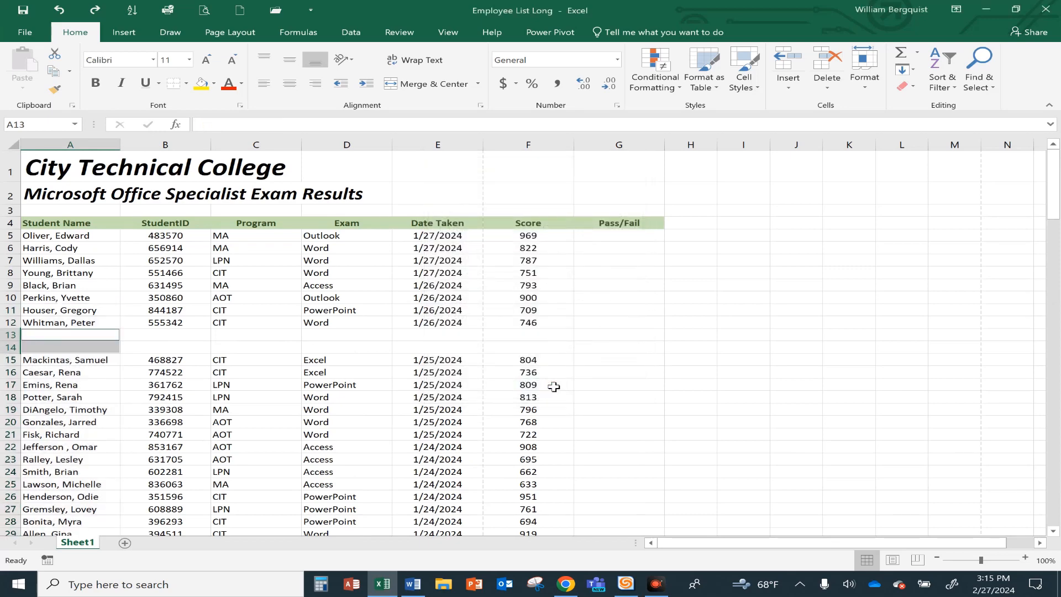
pyautogui.scroll(-8, 456, 412)
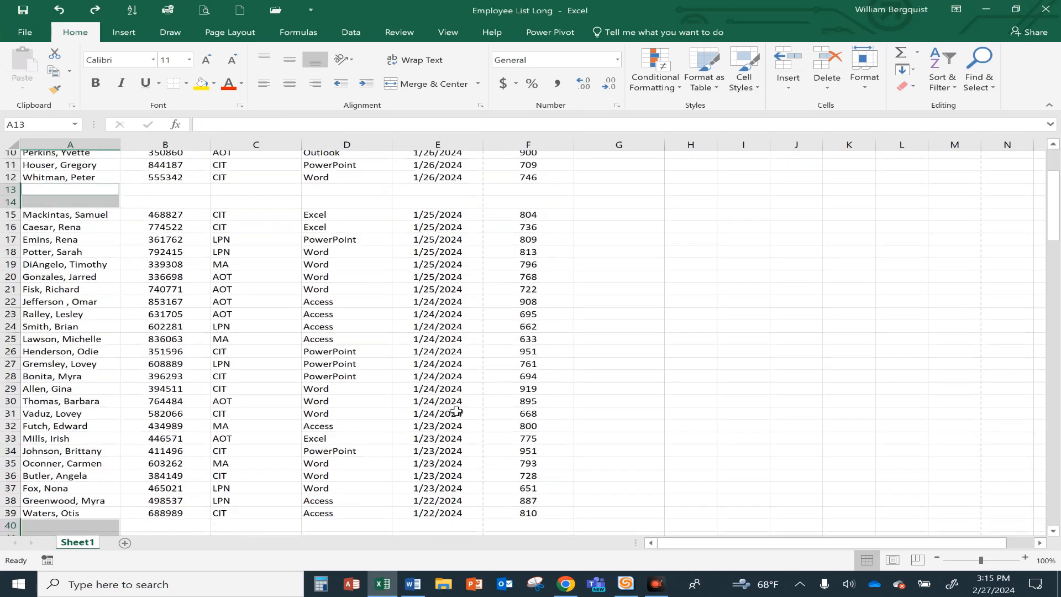
pyautogui.scroll(-15, 456, 412)
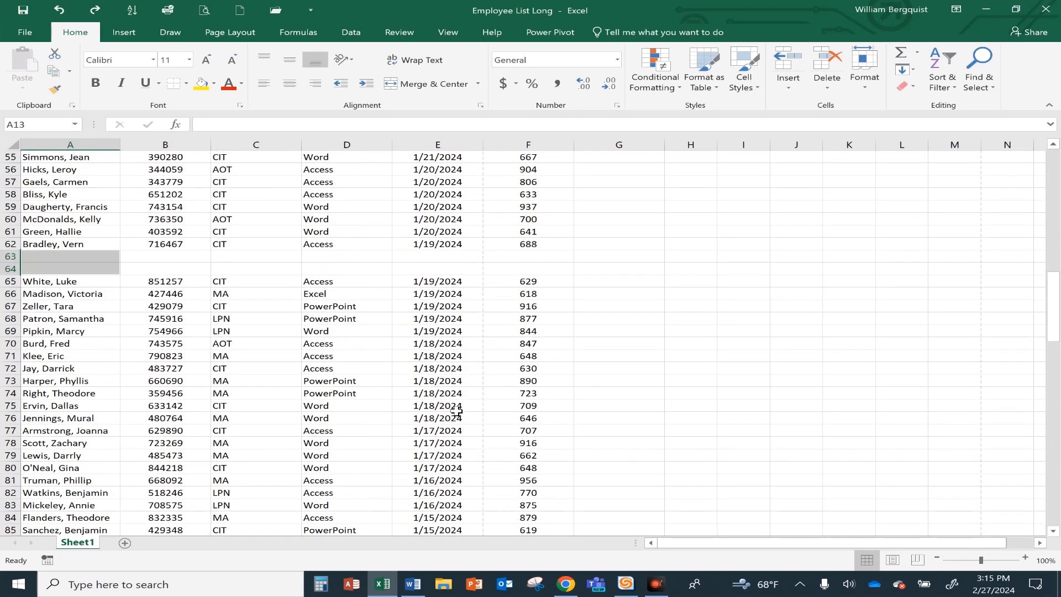
pyautogui.scroll(-7, 456, 412)
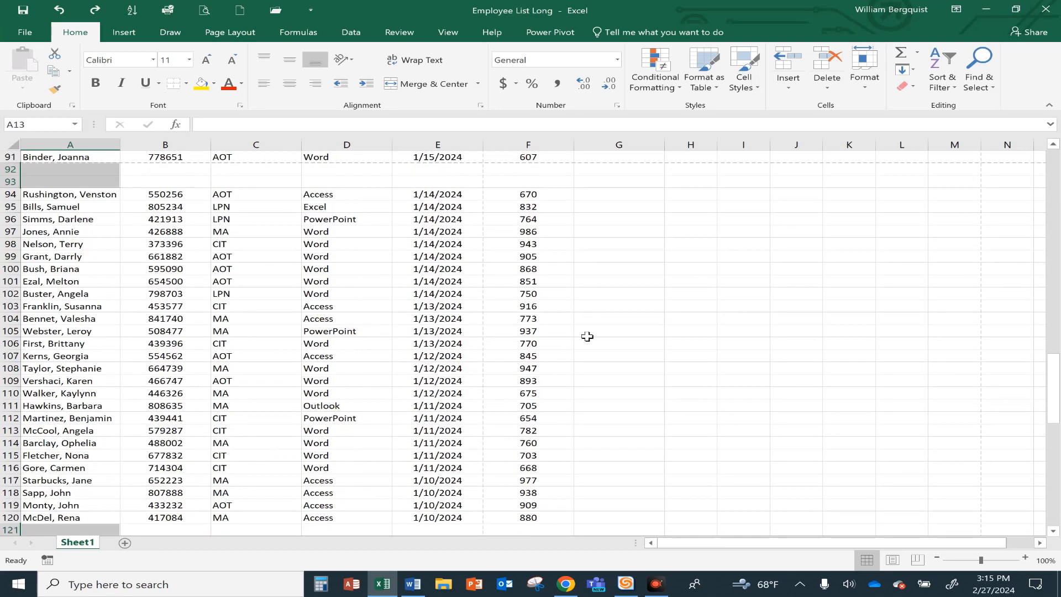
pyautogui.click(827, 82)
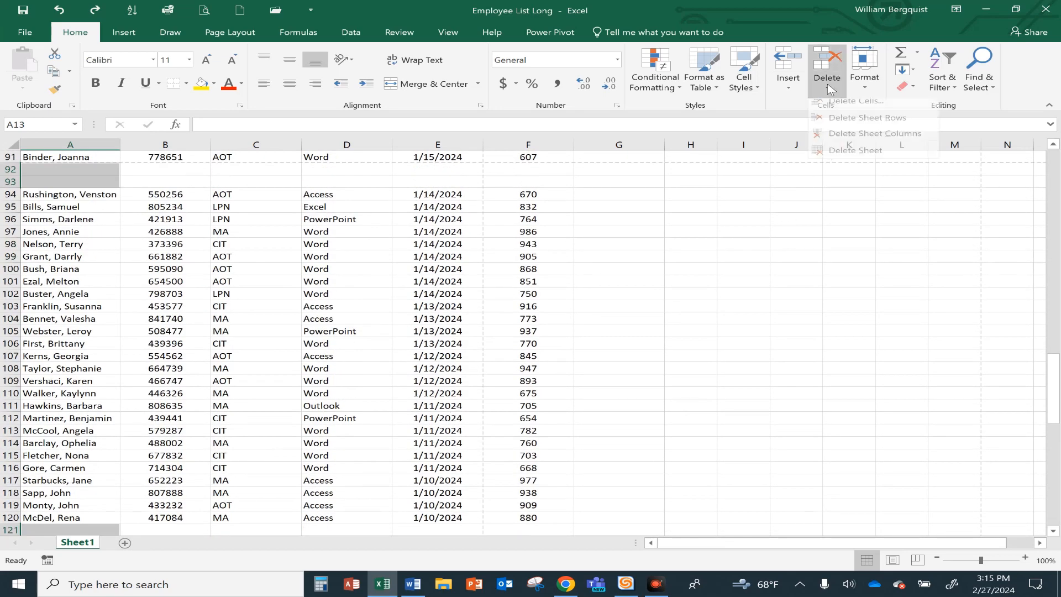
pyautogui.click(841, 125)
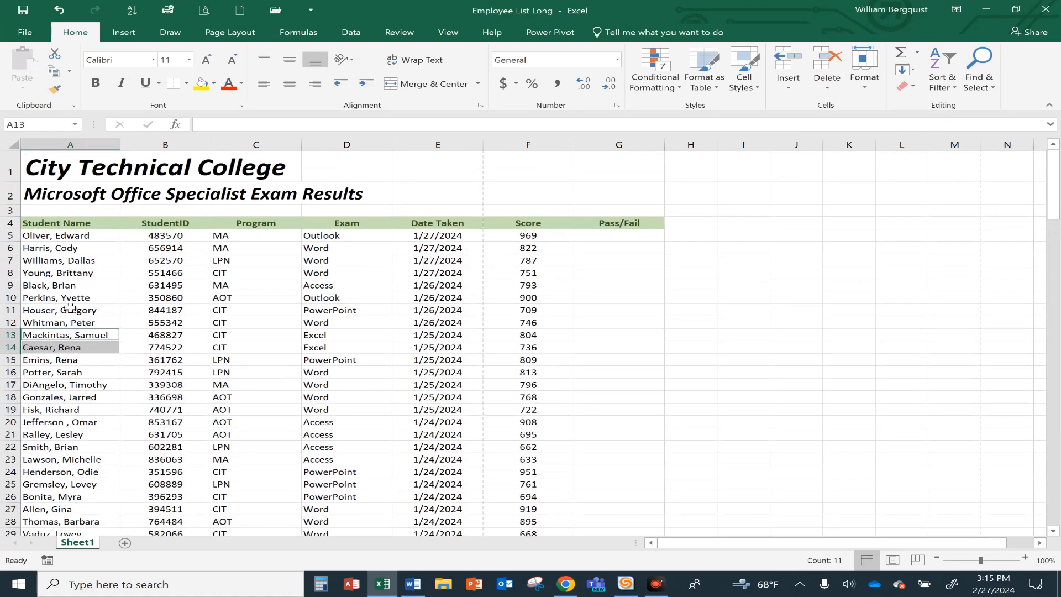
# Check the exam results list for any remaining blank rows between the records.
pyautogui.click(70, 309)
pyautogui.scroll(-9, 259, 371)
pyautogui.scroll(-20, 259, 371)
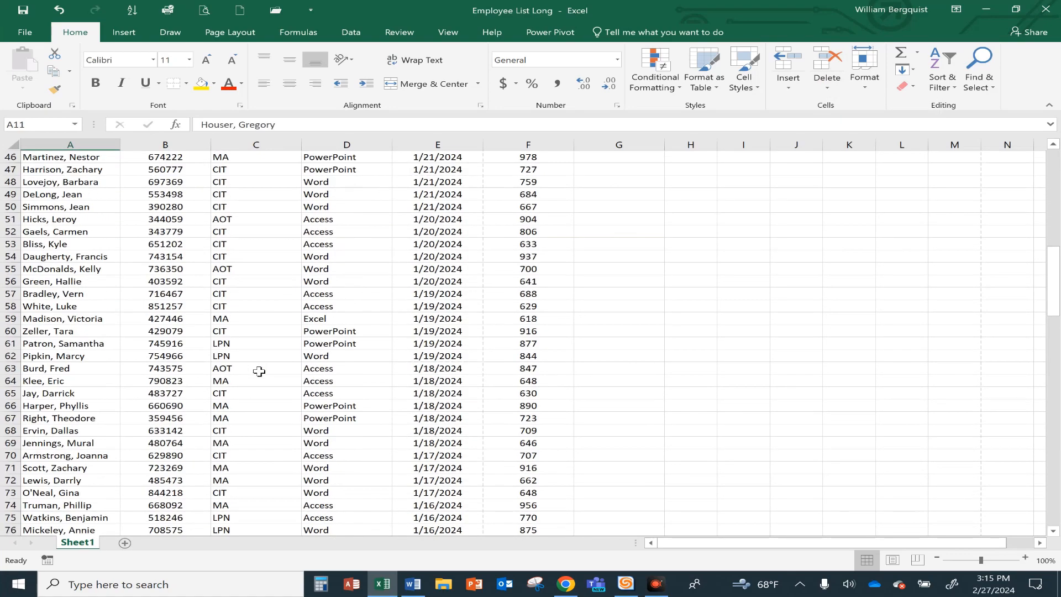
pyautogui.scroll(-13, 259, 371)
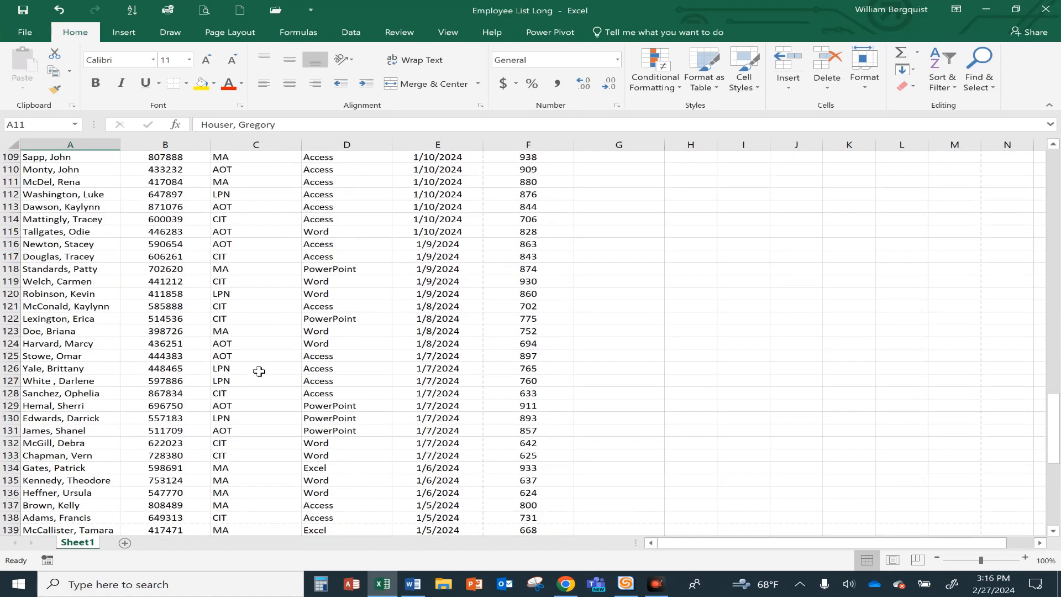
pyautogui.scroll(7, 259, 371)
pyautogui.scroll(20, 259, 371)
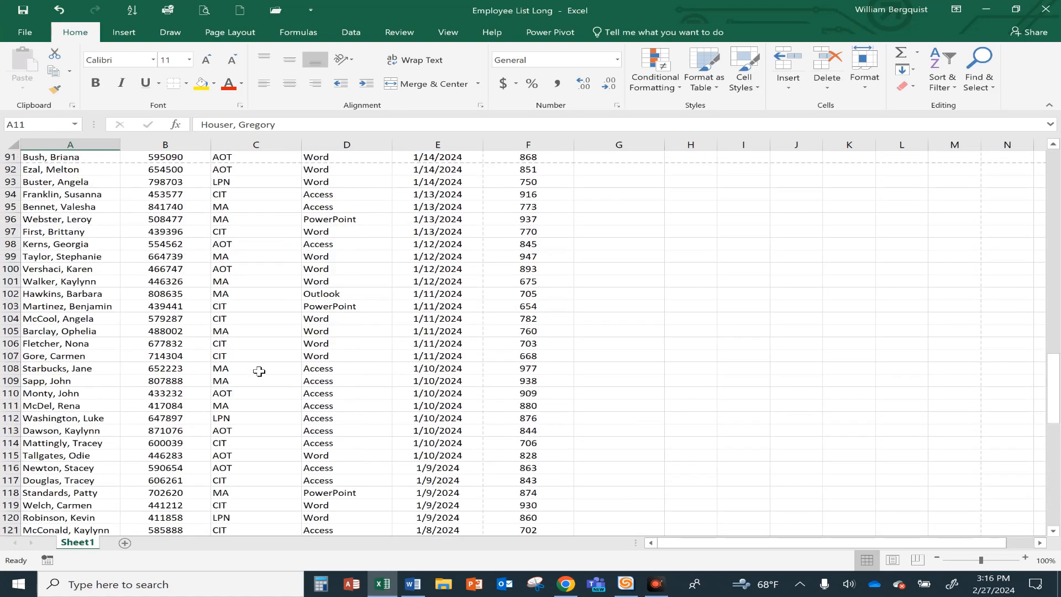
pyautogui.scroll(7, 259, 372)
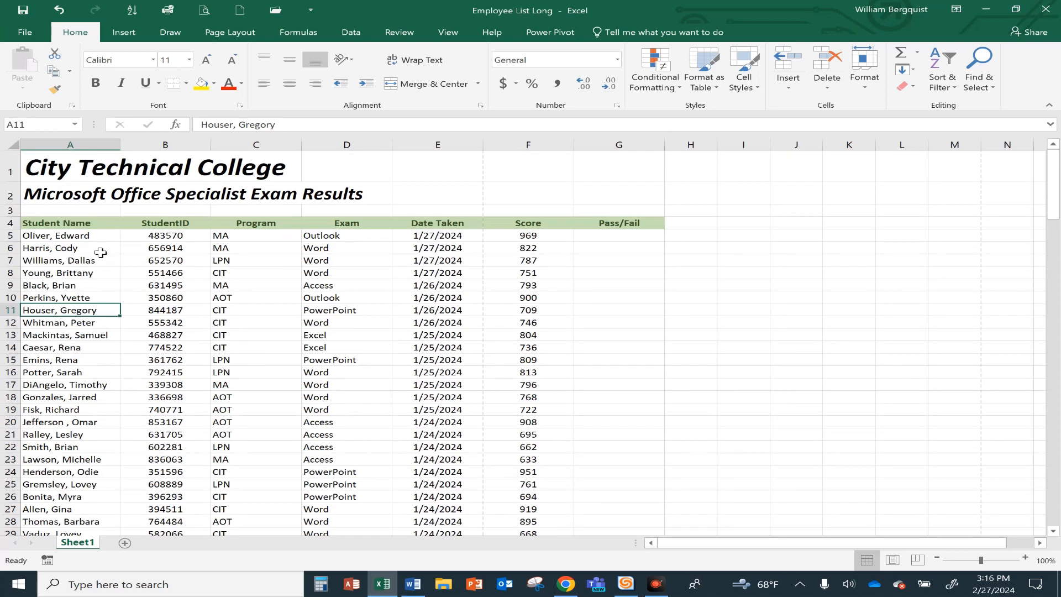
pyautogui.click(51, 249)
pyautogui.click(169, 259)
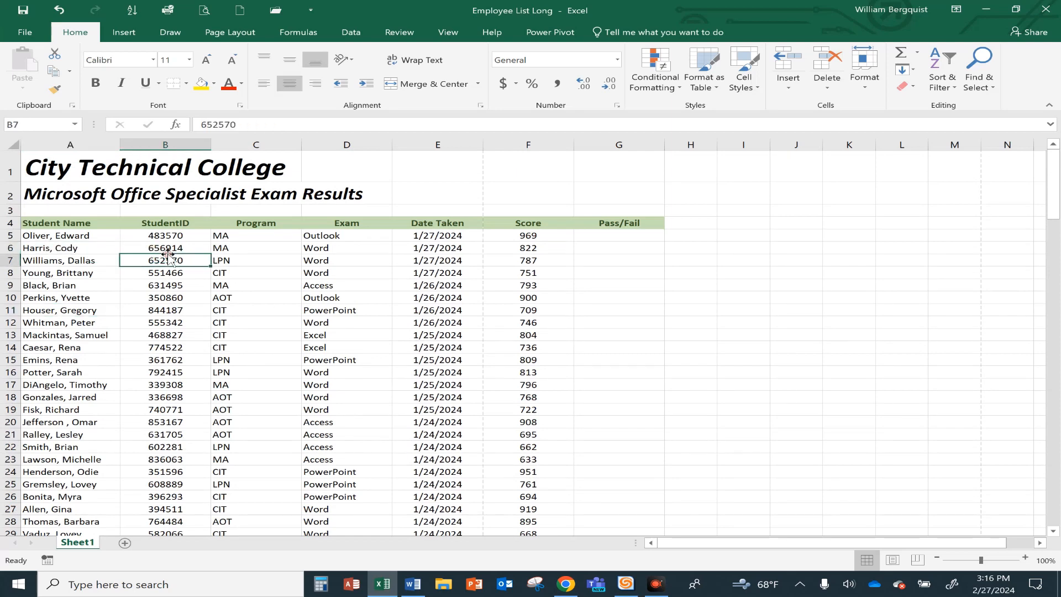
pyautogui.click(244, 259)
pyautogui.click(362, 277)
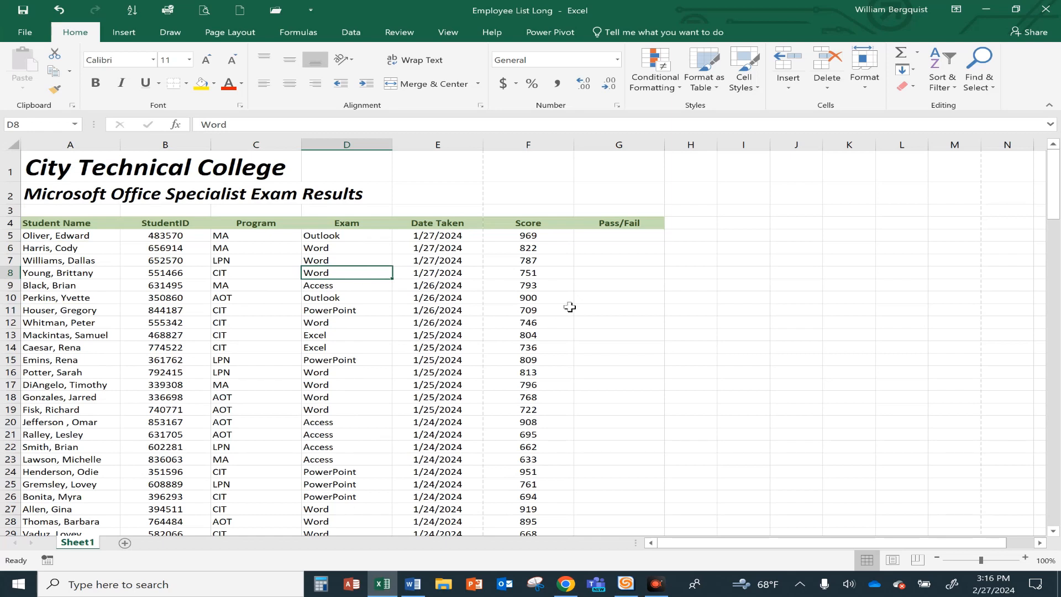
pyautogui.click(529, 256)
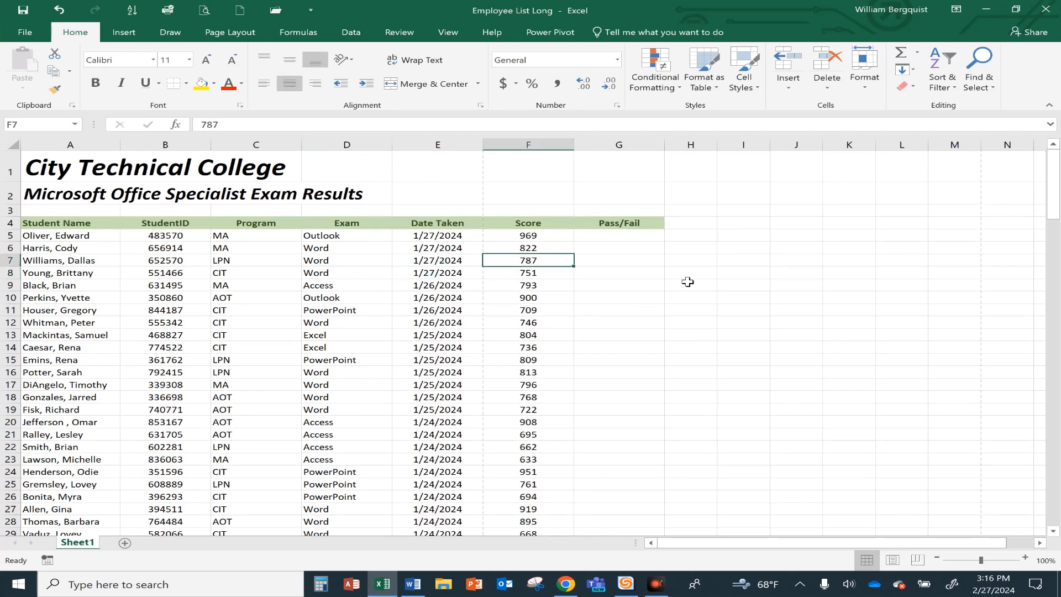
# Enter the formula =IF(F5>=700,"Pass","Fail") in cell G5 to grade the first record's score.
pyautogui.click(600, 237)
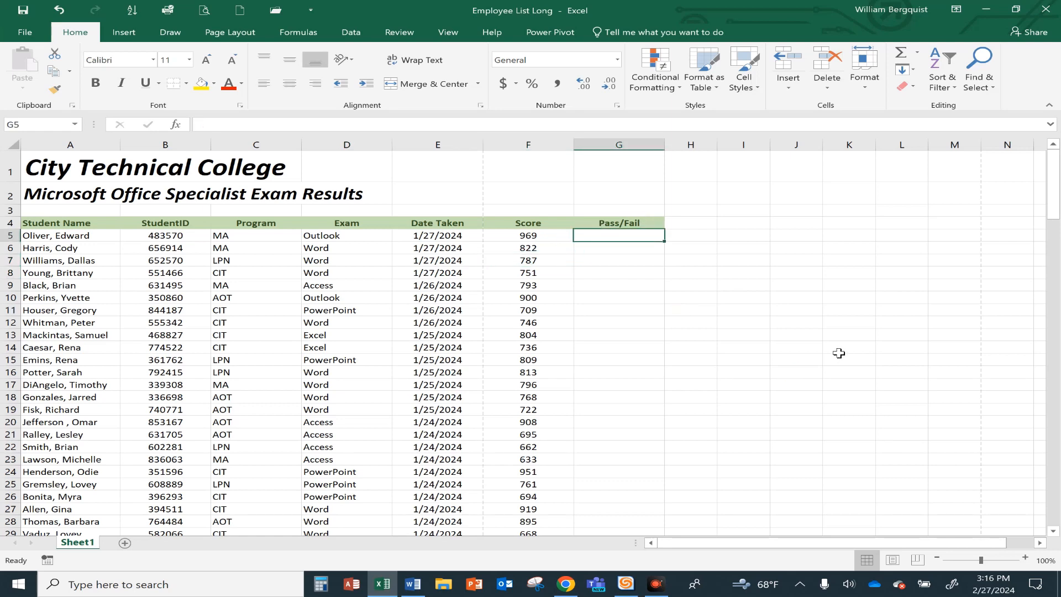
pyautogui.write('=')
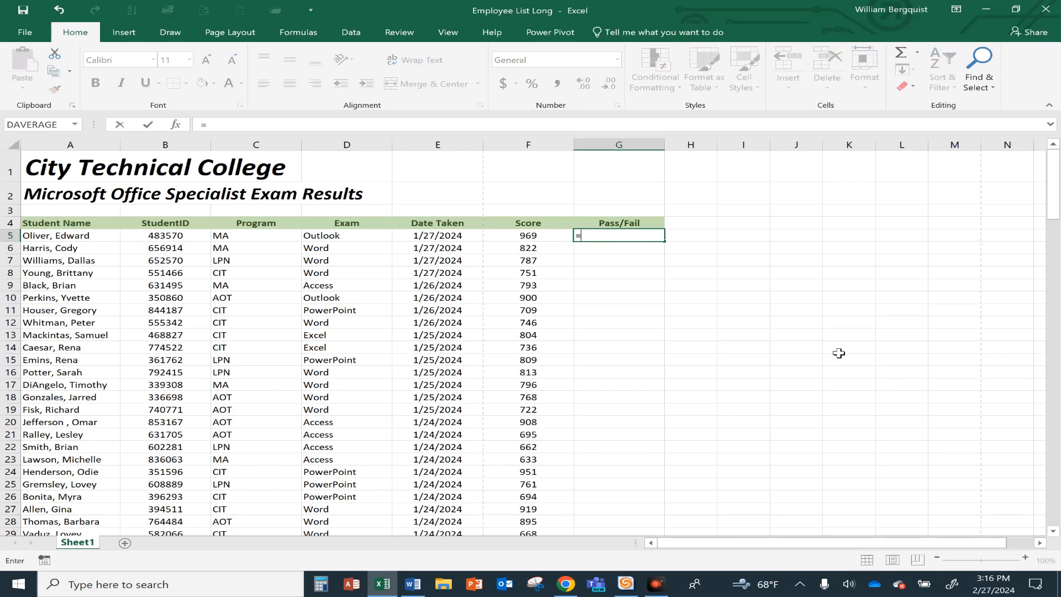
pyautogui.write('if')
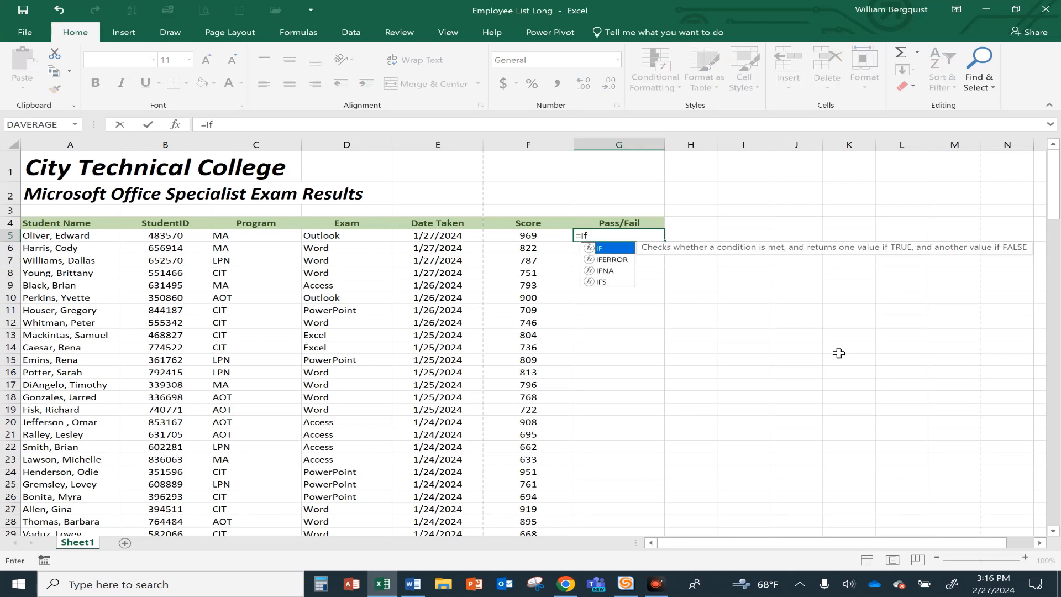
pyautogui.write('(')
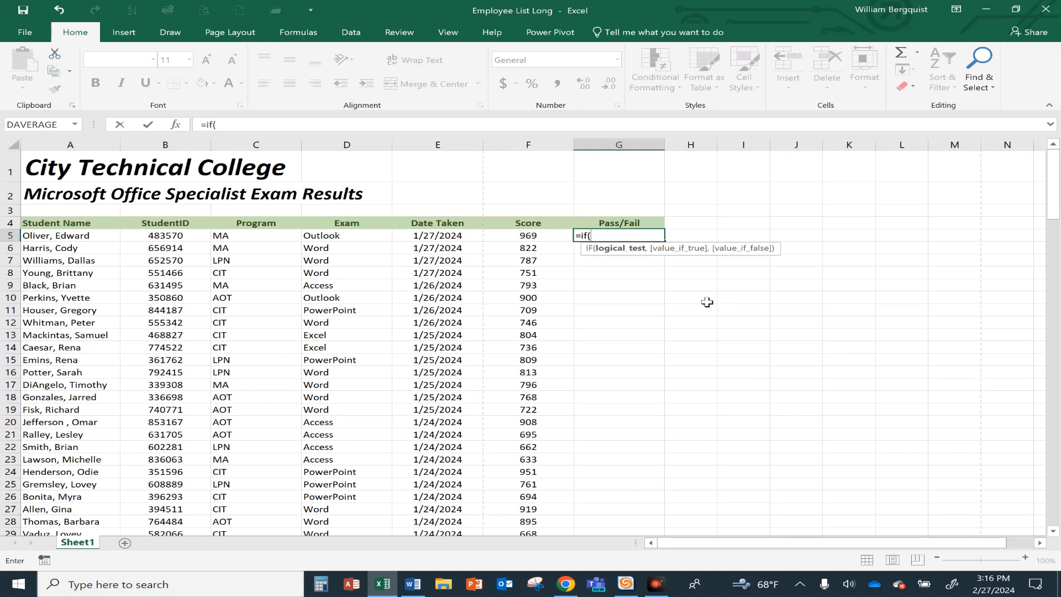
pyautogui.click(518, 236)
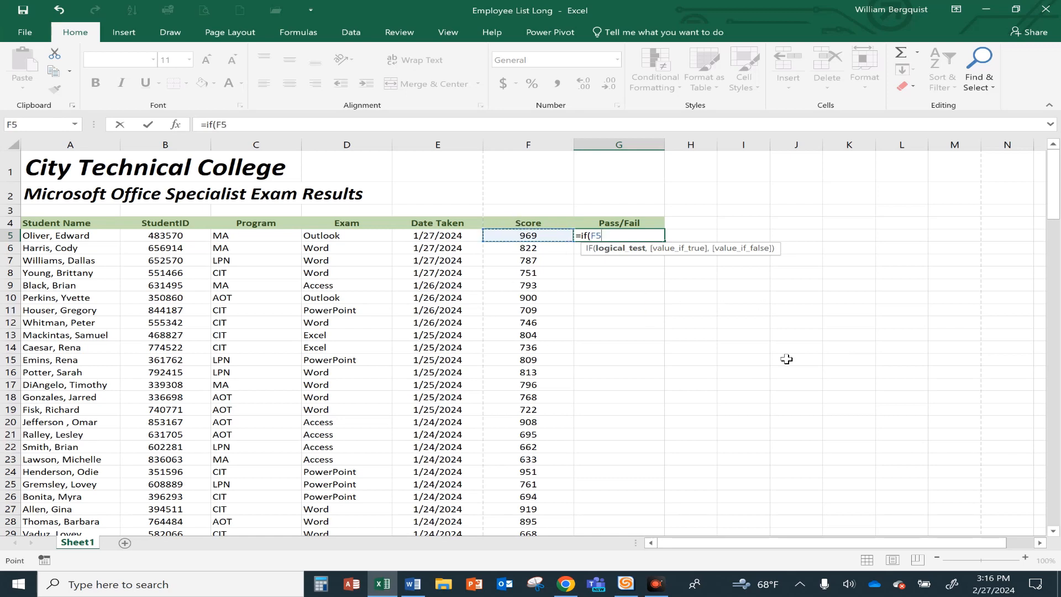
pyautogui.write('>=700,"Pass')
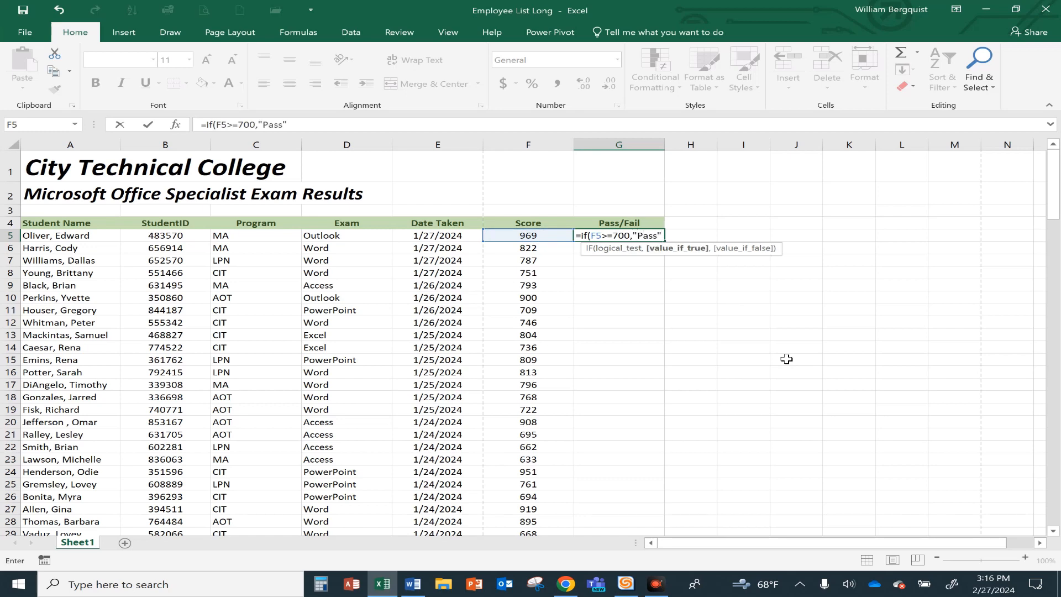
pyautogui.write('","Fail')
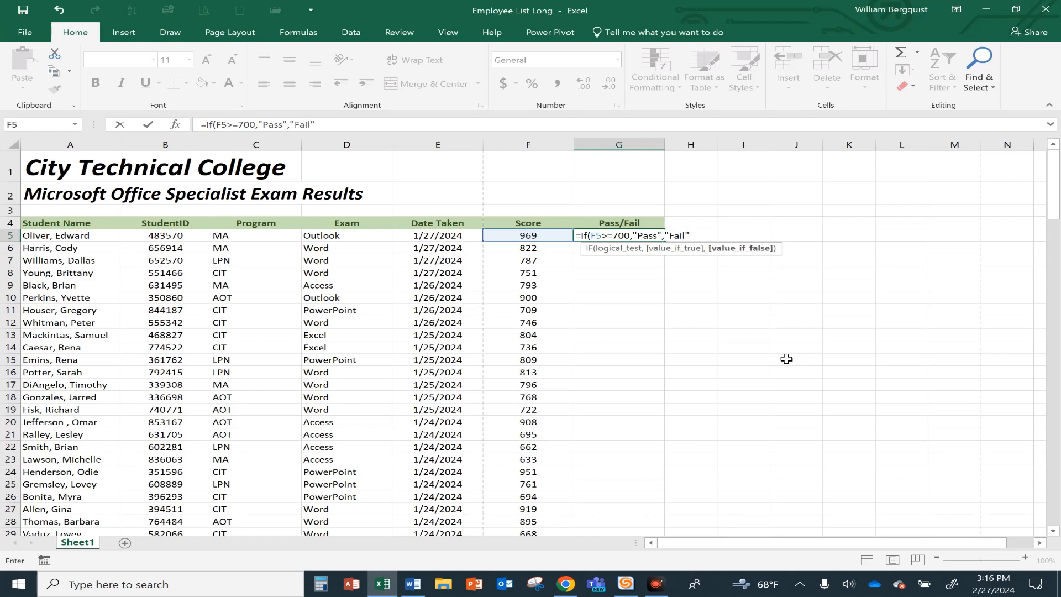
pyautogui.write('")')
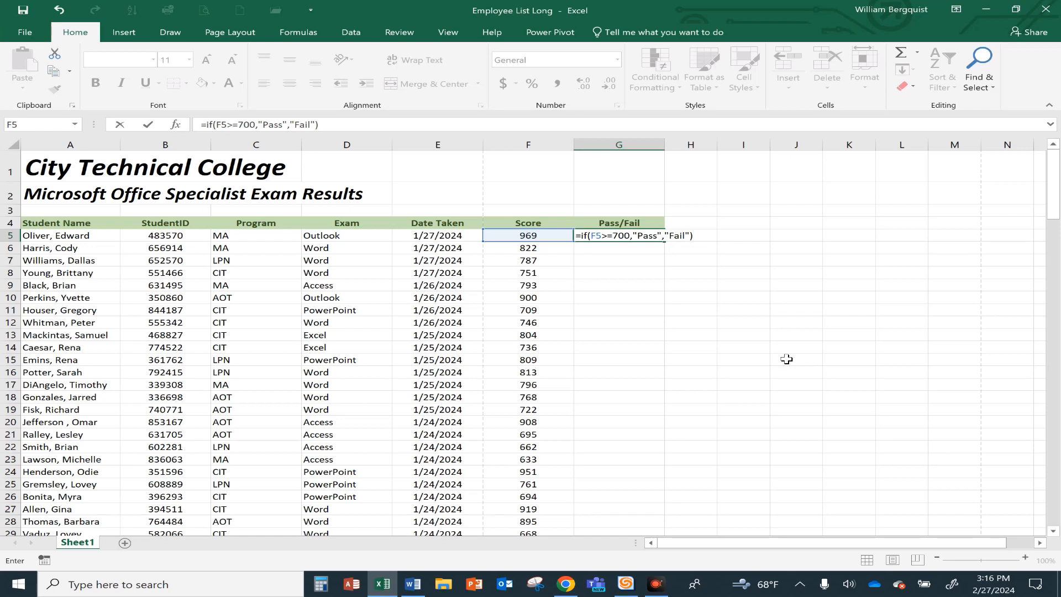
pyautogui.press('Return')
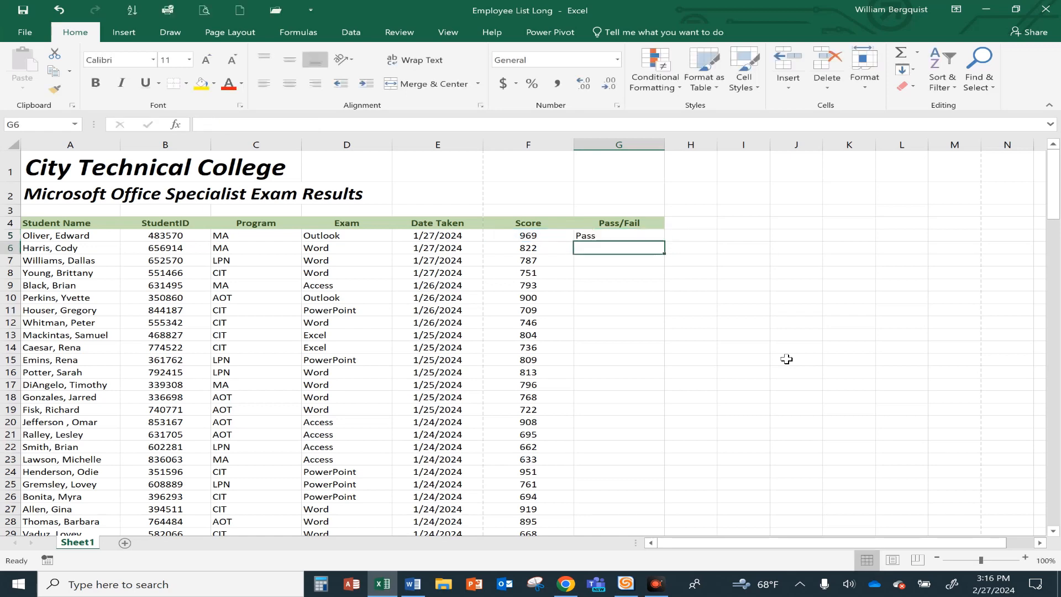
# Center the result in G5 and fill its formula down the Pass/Fail column to the last record.
pyautogui.click(545, 235)
pyautogui.click(586, 235)
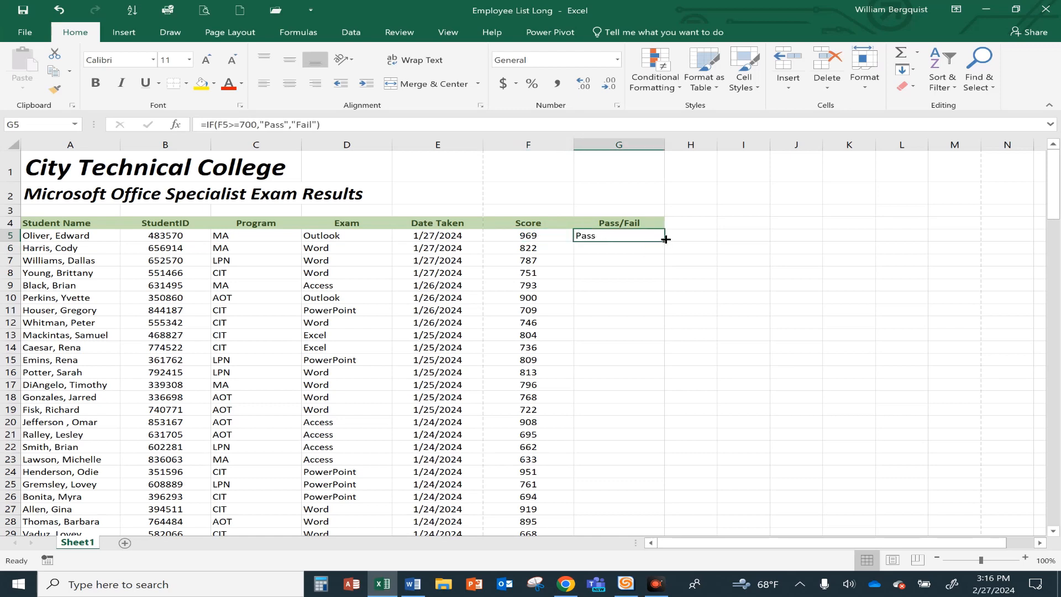
pyautogui.click(291, 84)
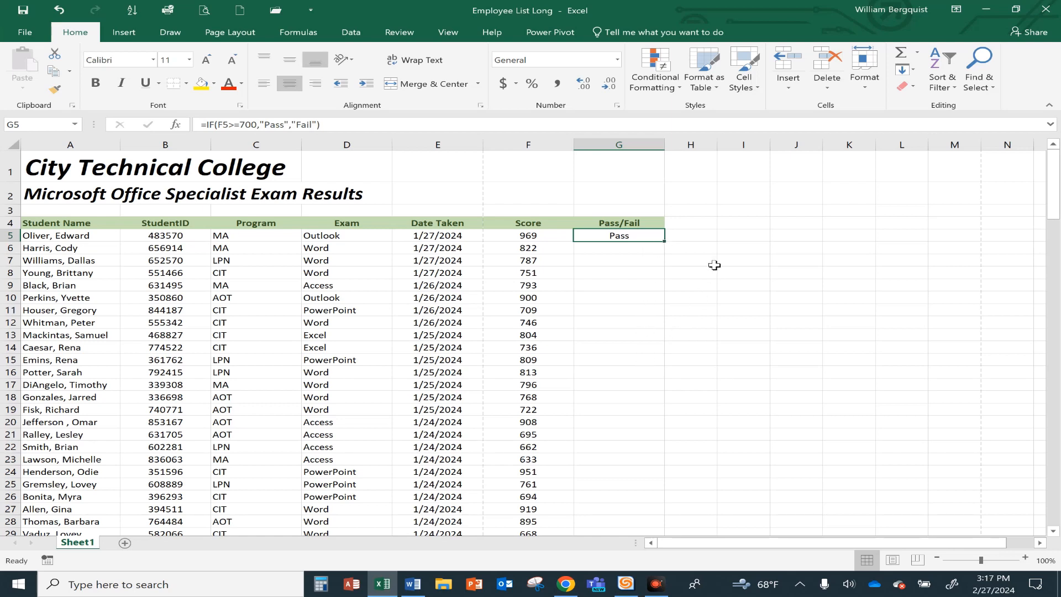
pyautogui.doubleClick(663, 242)
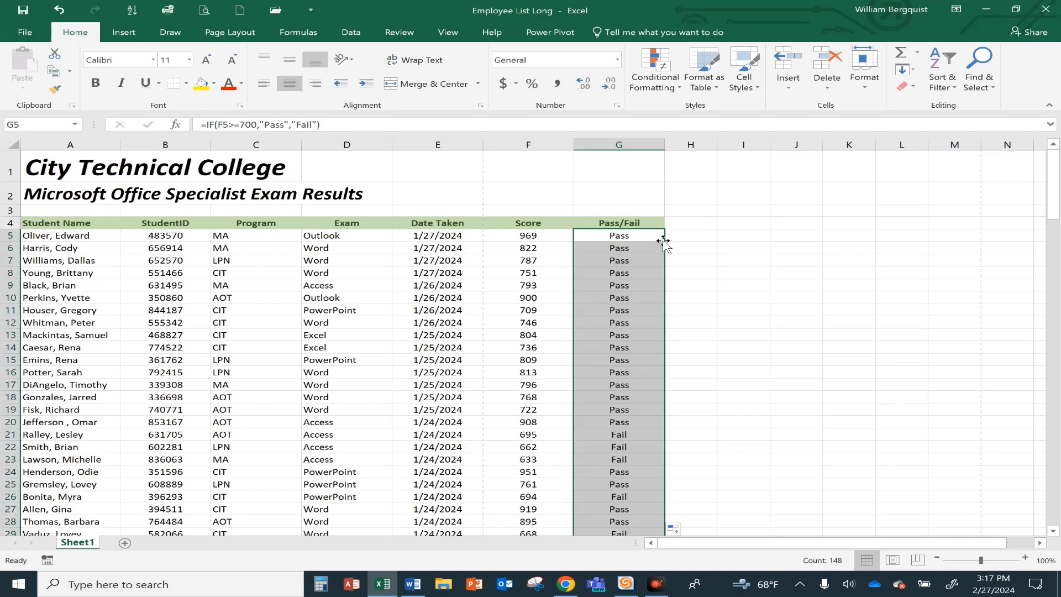
pyautogui.click(611, 321)
pyautogui.scroll(-18, 611, 321)
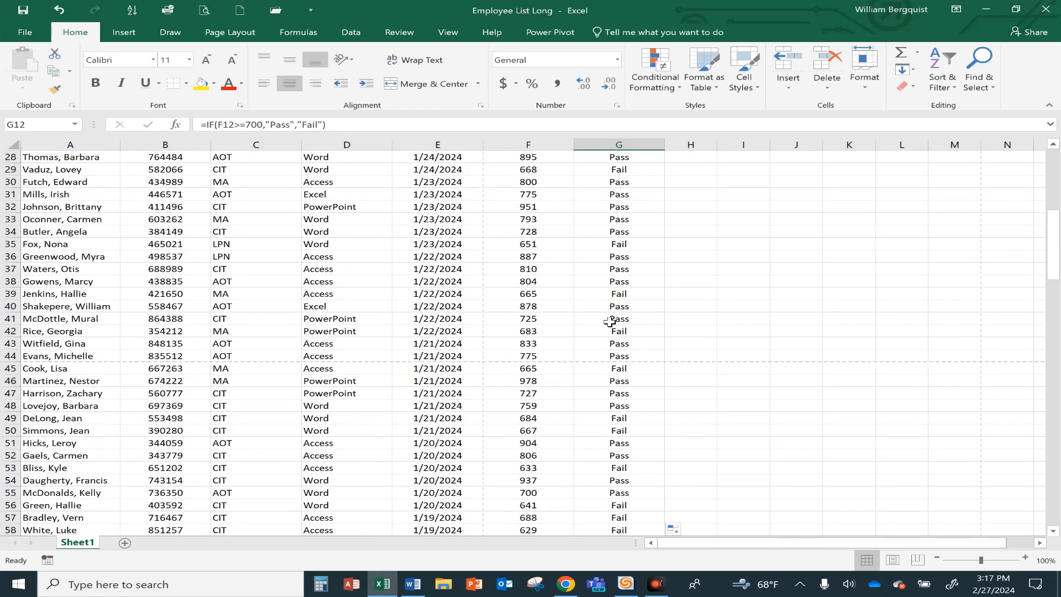
pyautogui.scroll(-10, 610, 321)
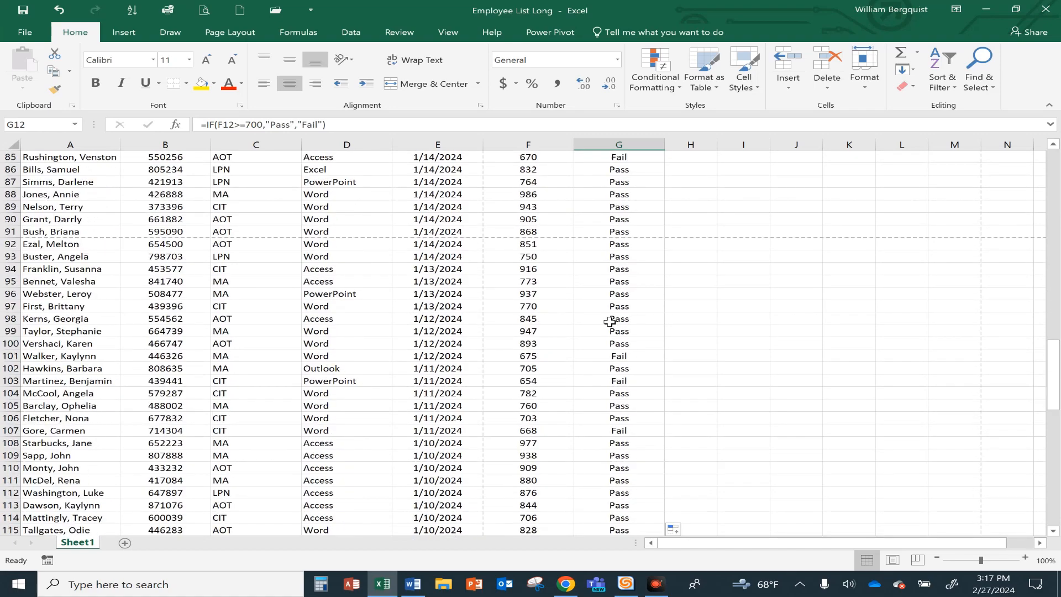
pyautogui.scroll(6, 610, 321)
pyautogui.scroll(20, 610, 321)
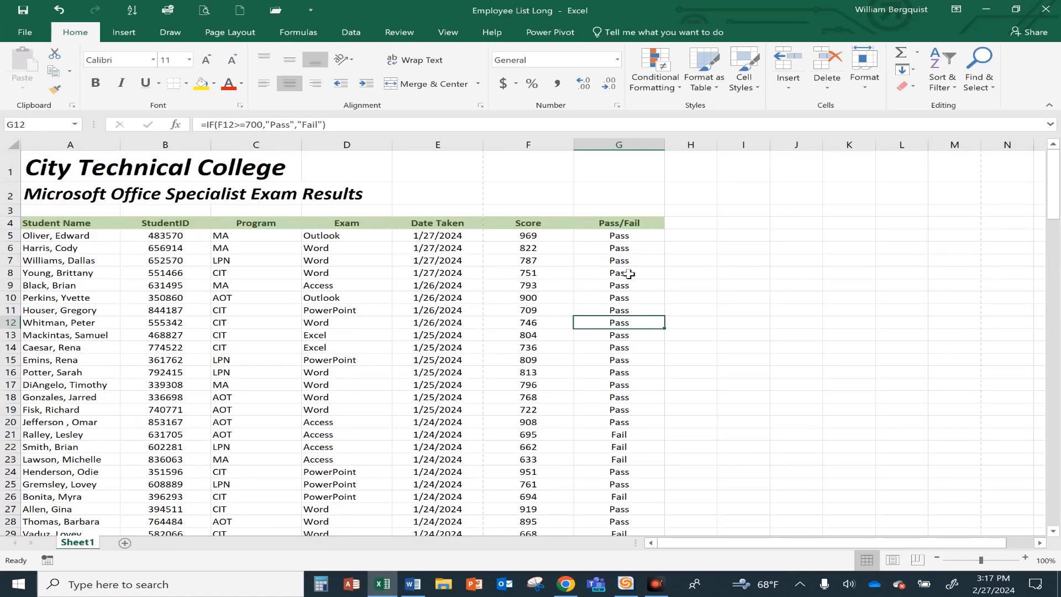
# Examine whether the title and column headings stay in view further down the exam results list.
pyautogui.click(295, 285)
pyautogui.click(47, 169)
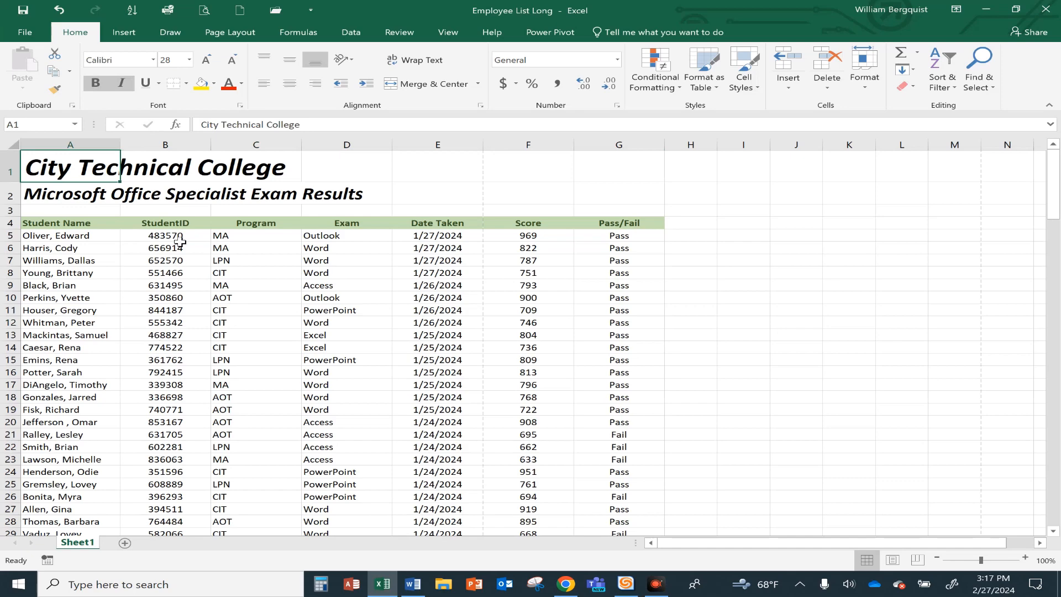
pyautogui.click(73, 286)
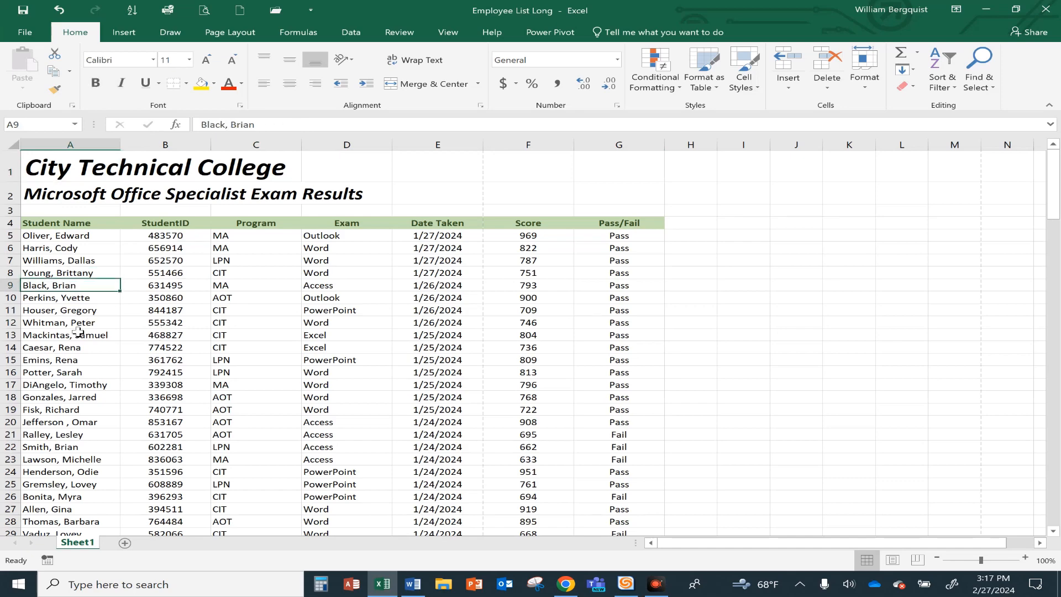
pyautogui.scroll(-5, 77, 331)
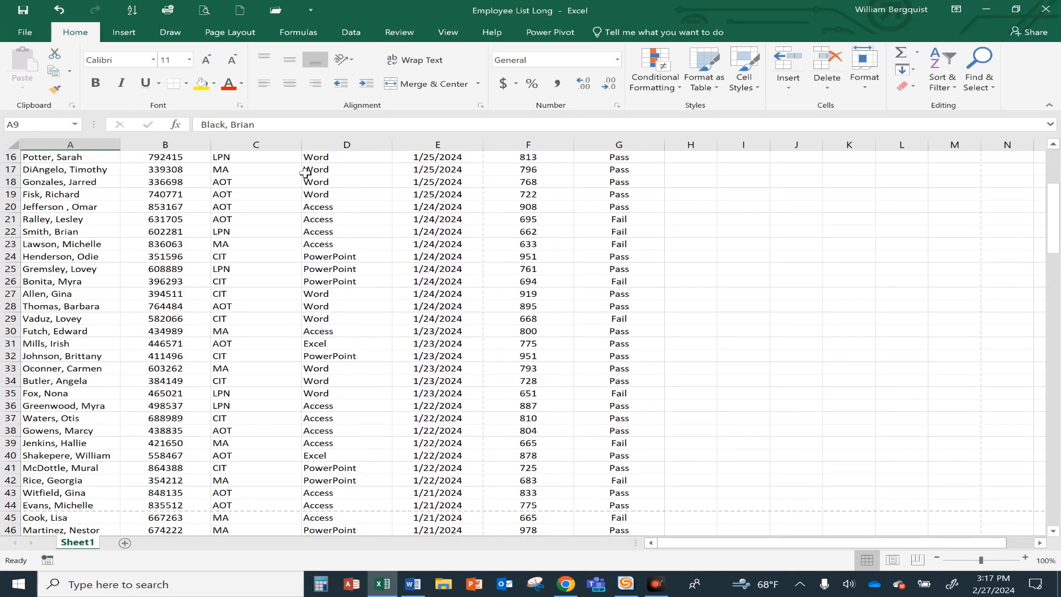
pyautogui.click(60, 255)
pyautogui.scroll(-4, 59, 252)
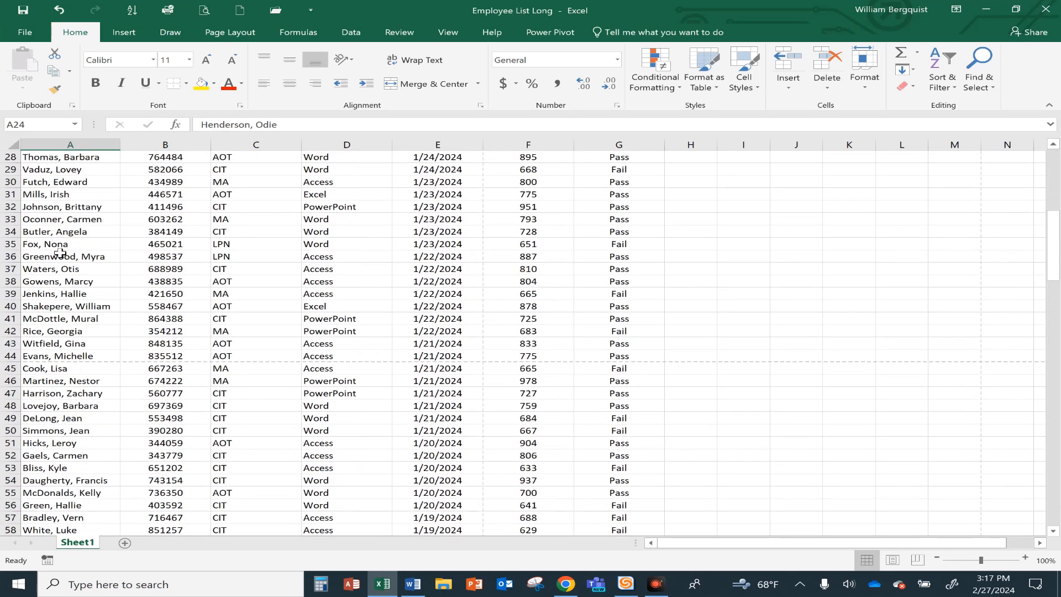
pyautogui.scroll(6, 59, 252)
pyautogui.scroll(3, 60, 253)
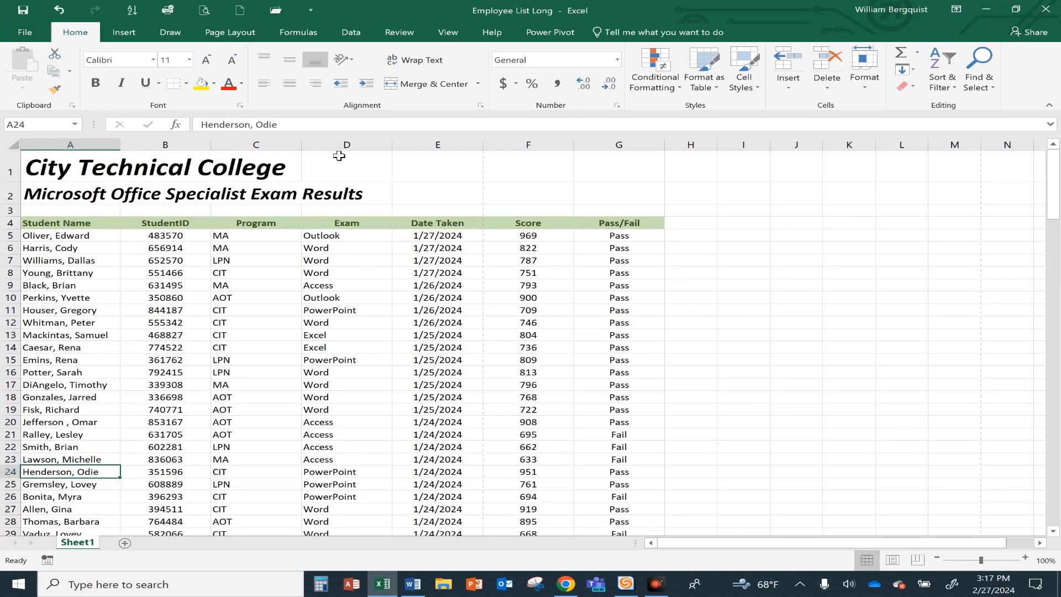
# Freeze the panes at cell A5 so that rows 1 to 4 with the titles and column headings stay in view.
pyautogui.click(40, 236)
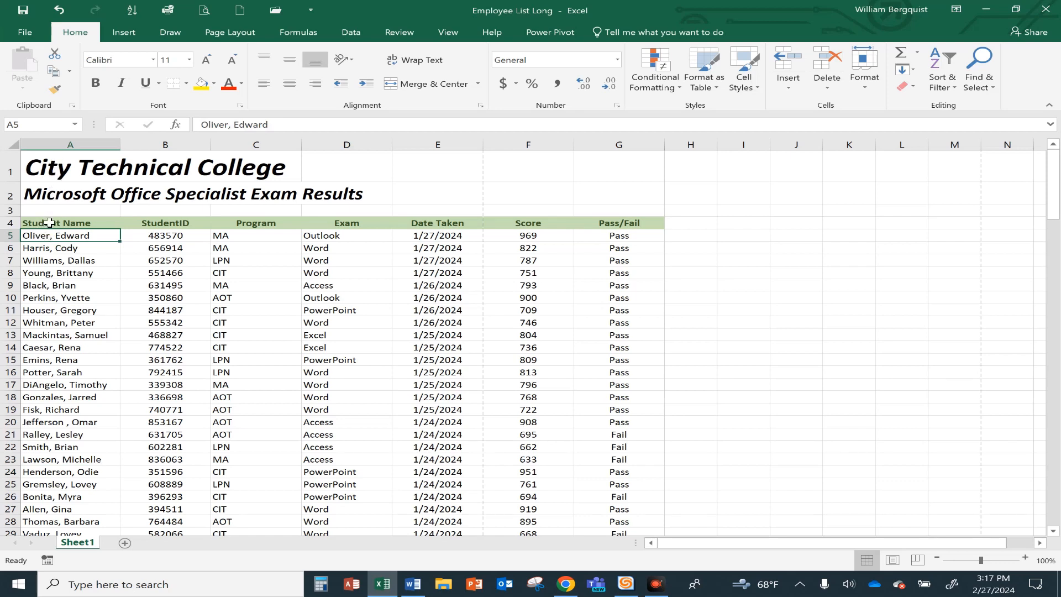
pyautogui.click(448, 33)
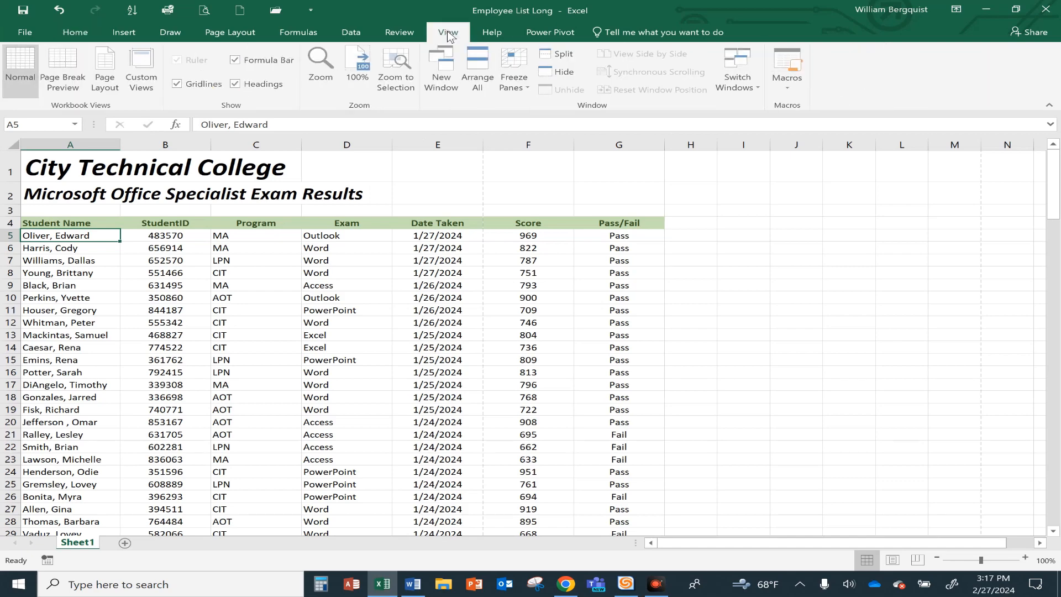
pyautogui.click(525, 89)
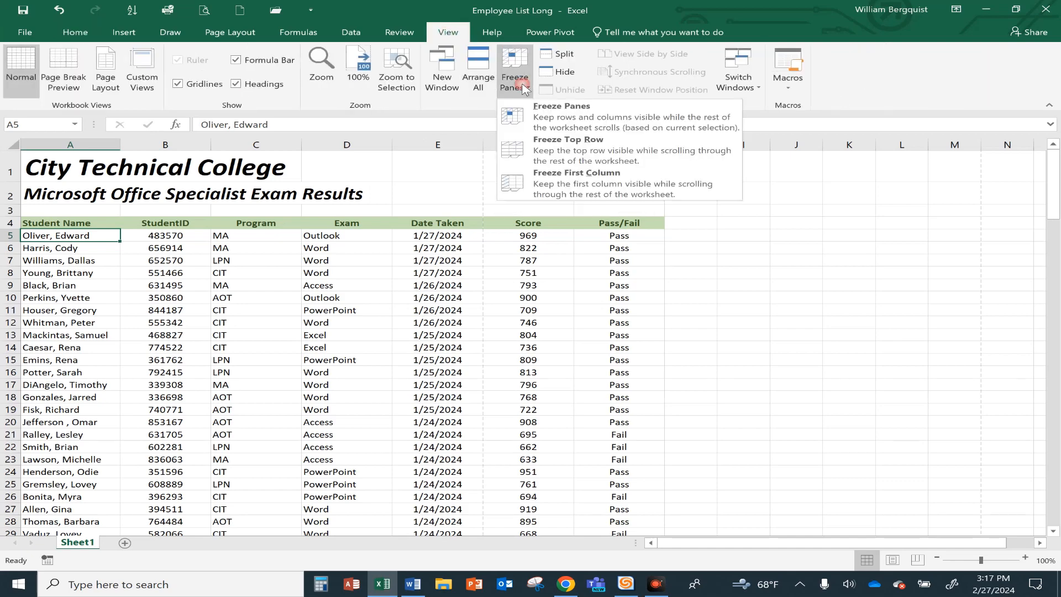
pyautogui.click(546, 120)
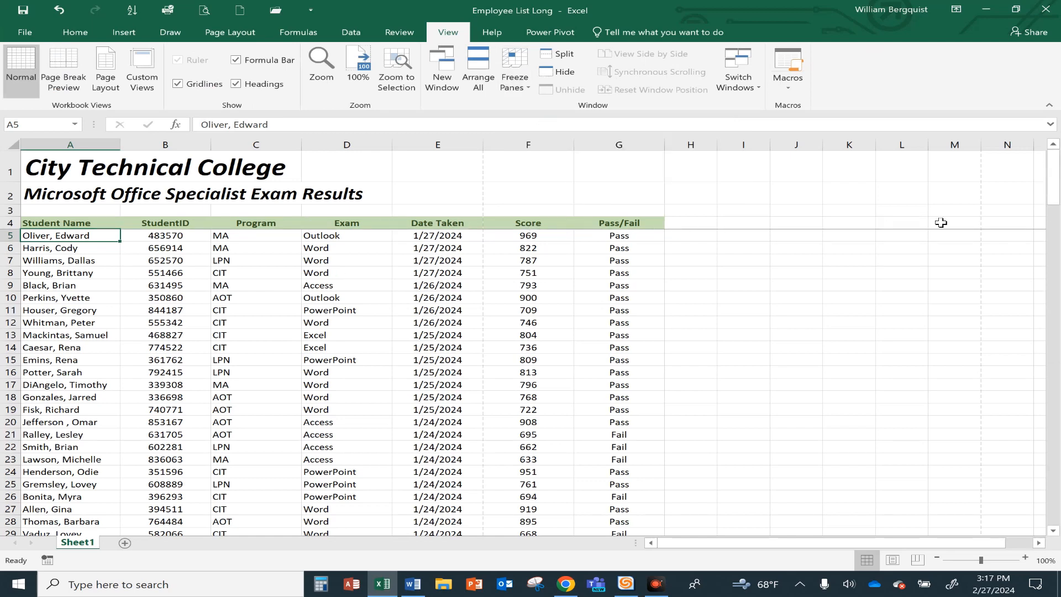
# Check that the frozen title and heading rows stay in place through to the end of the list.
pyautogui.scroll(-12, 155, 311)
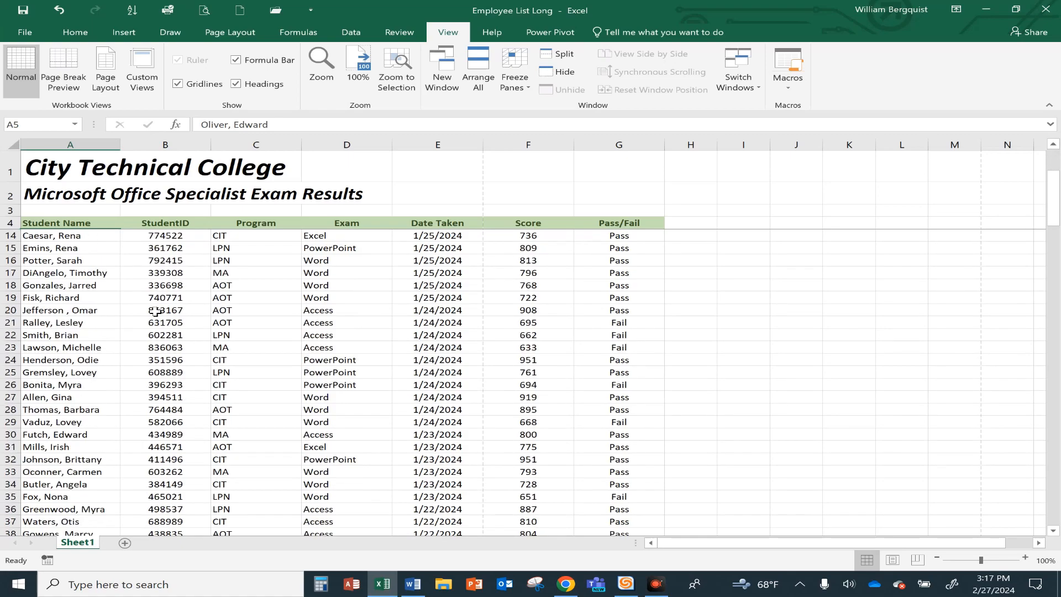
pyautogui.scroll(-13, 155, 311)
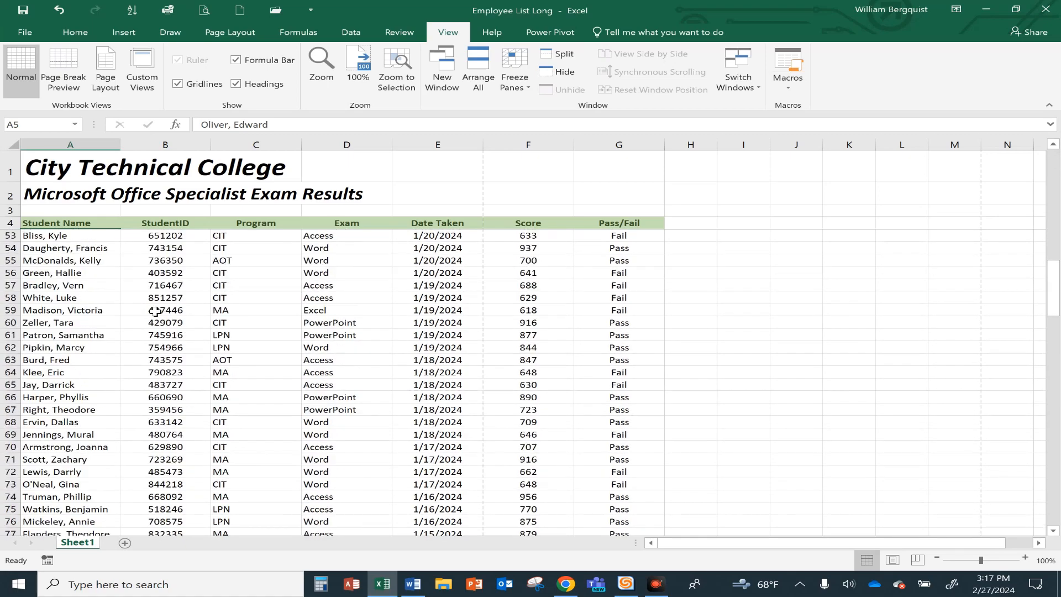
pyautogui.scroll(-12, 155, 311)
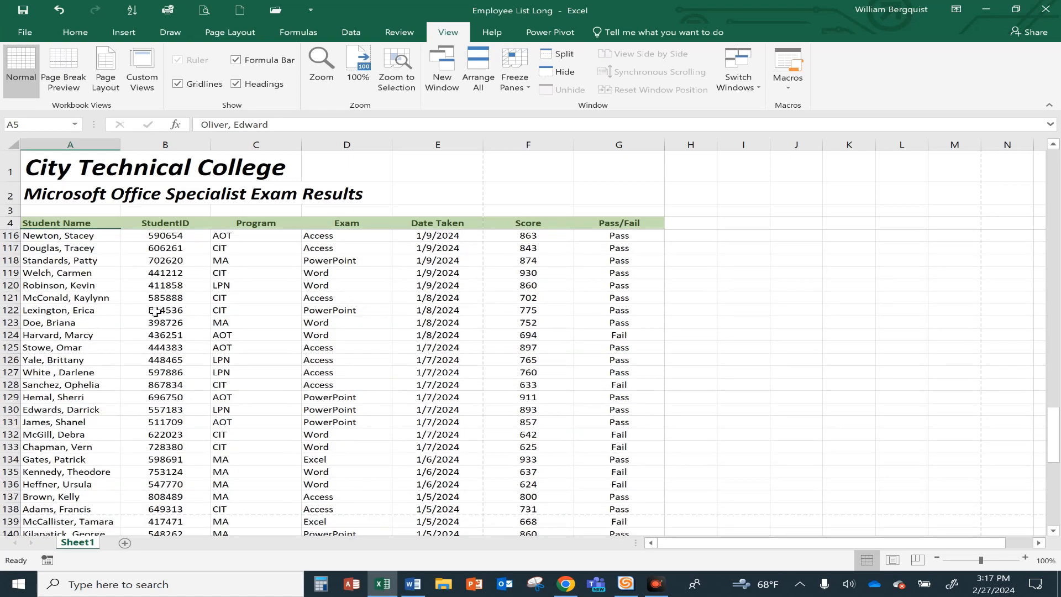
pyautogui.scroll(-5, 155, 311)
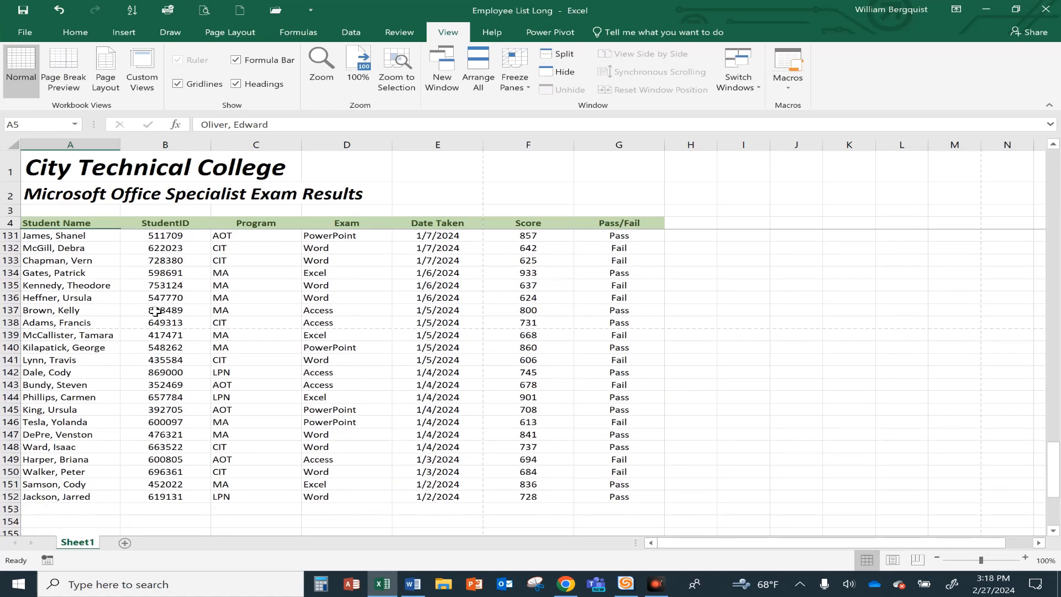
pyautogui.scroll(-2, 155, 312)
pyautogui.scroll(15, 155, 311)
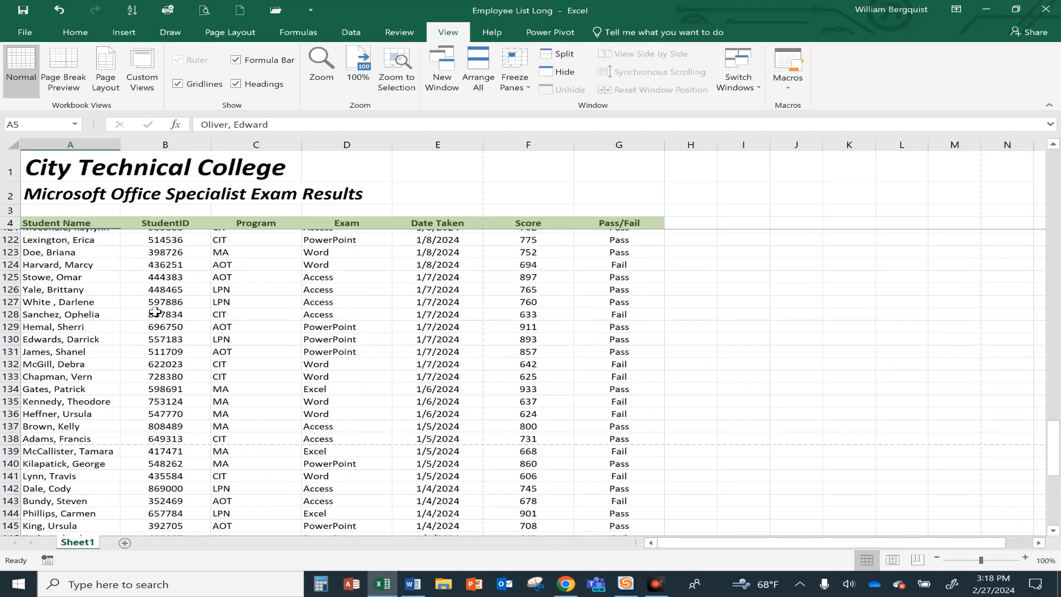
pyautogui.scroll(20, 155, 312)
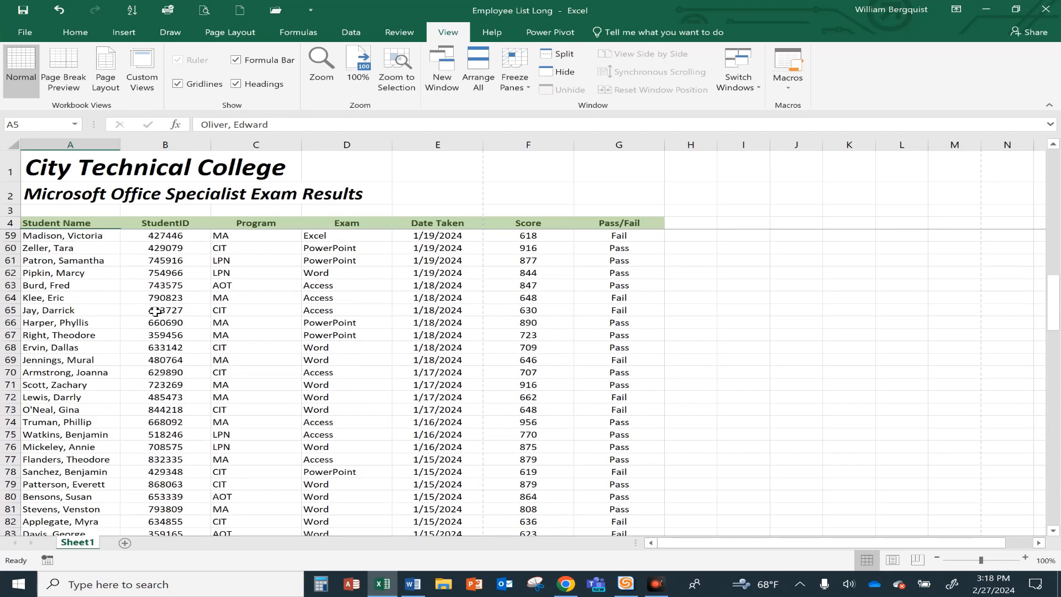
pyautogui.scroll(6, 156, 311)
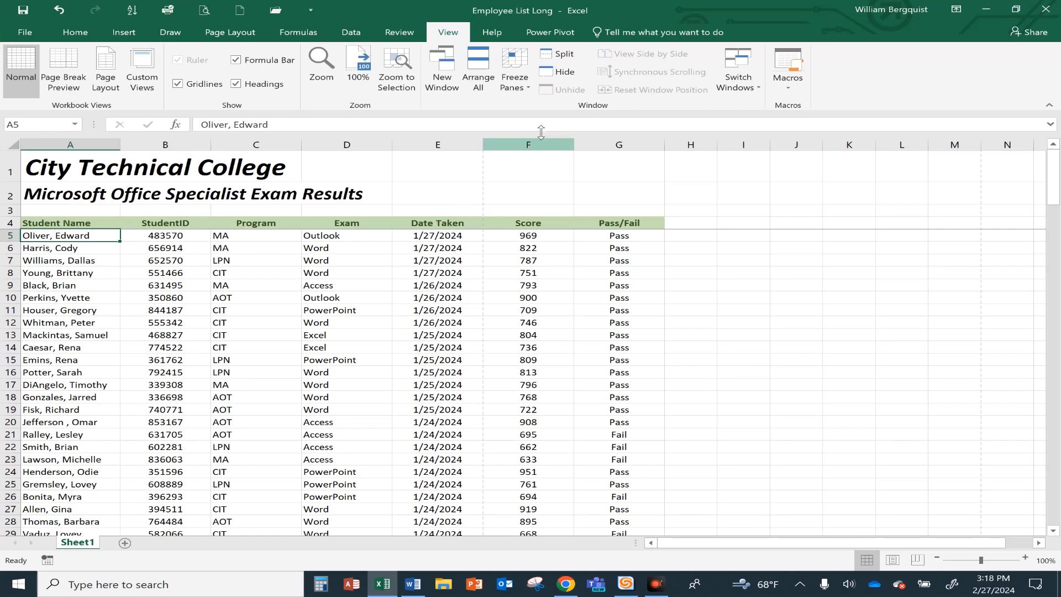
# Unfreeze the worksheet's panes.
pyautogui.click(522, 94)
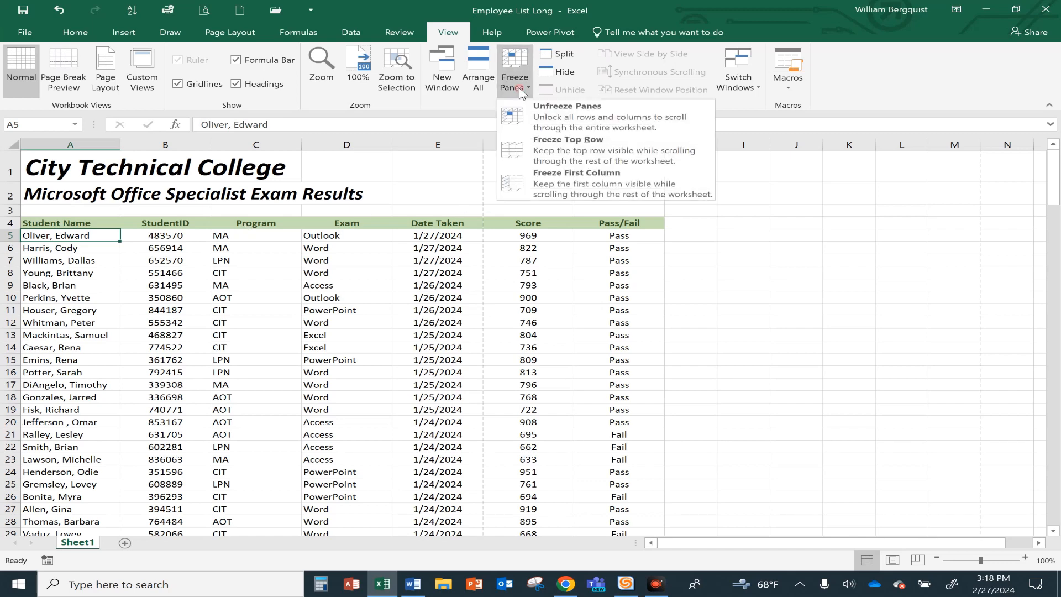
pyautogui.click(544, 116)
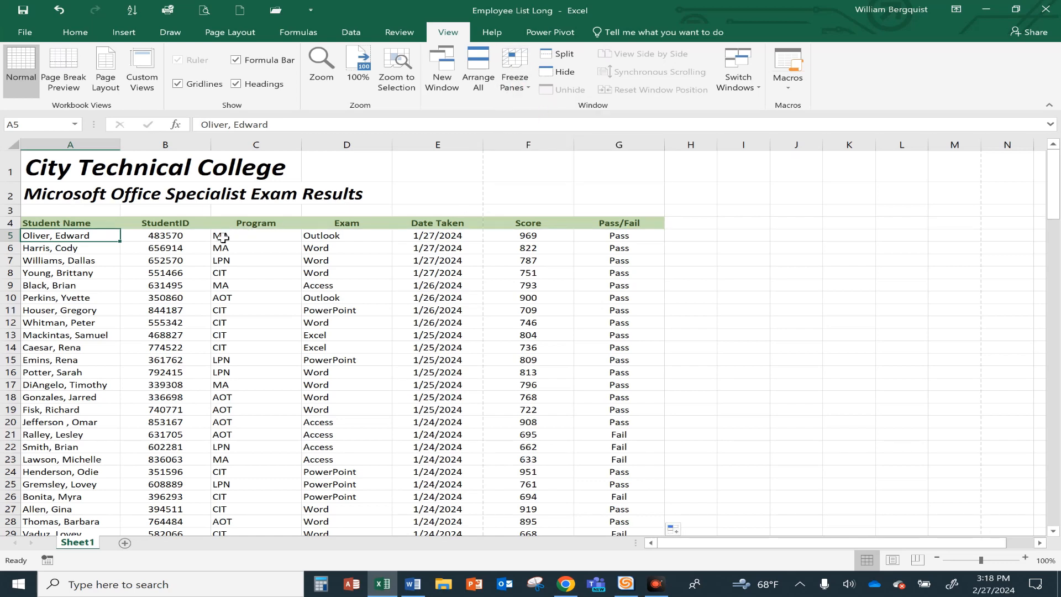
# Freeze the panes at cell C5 so that rows 1 to 4 and columns A and B stay in view.
pyautogui.click(160, 234)
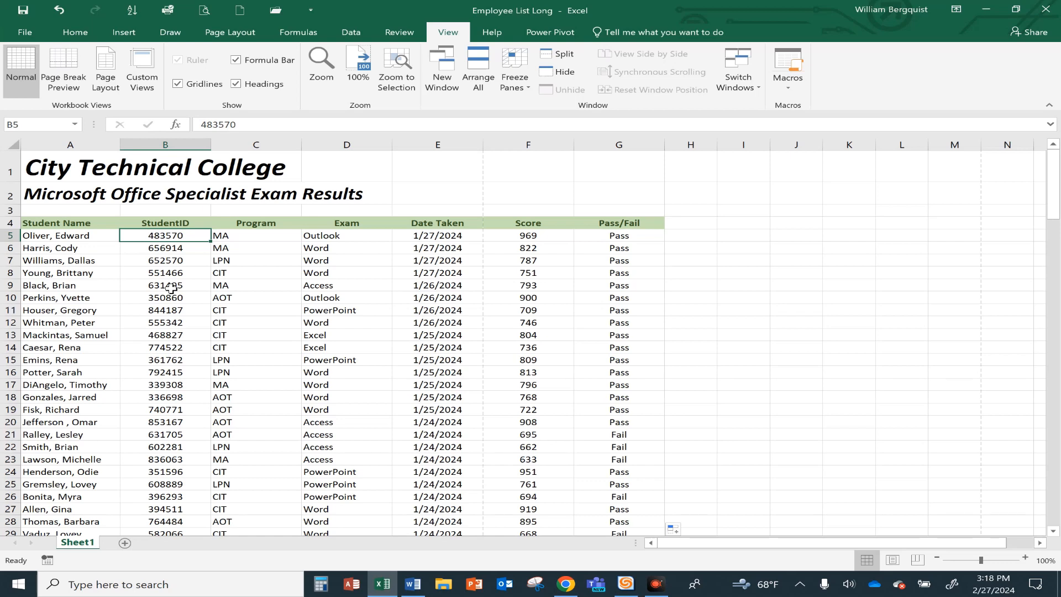
pyautogui.click(251, 236)
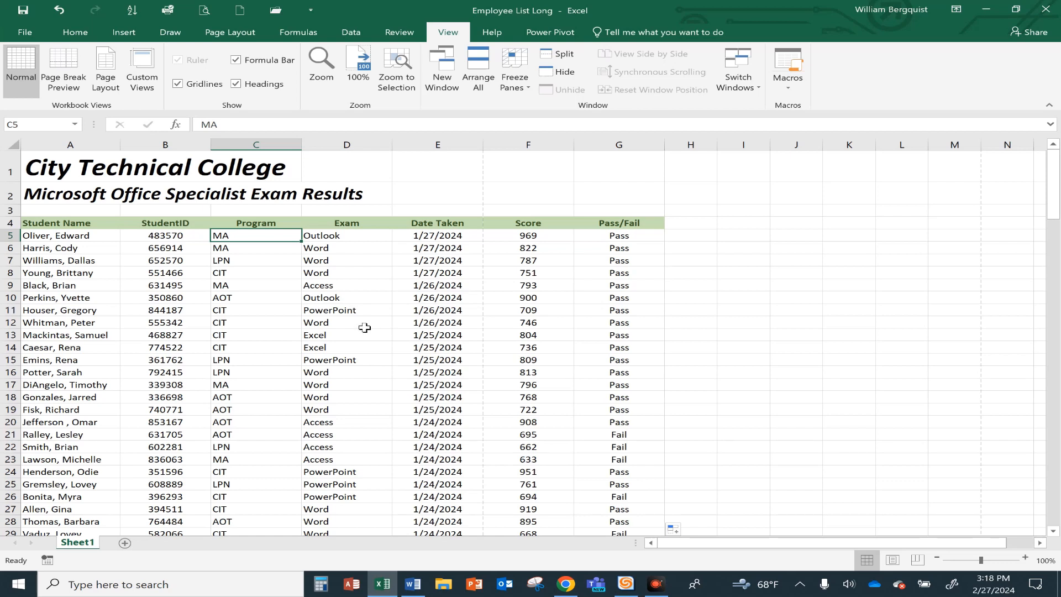
pyautogui.click(516, 92)
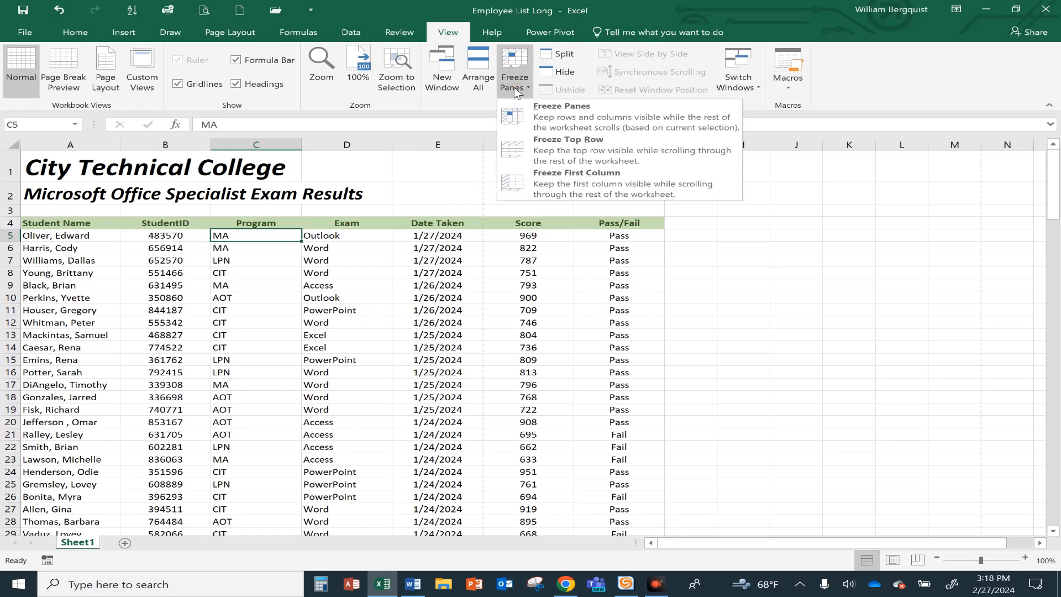
pyautogui.click(531, 118)
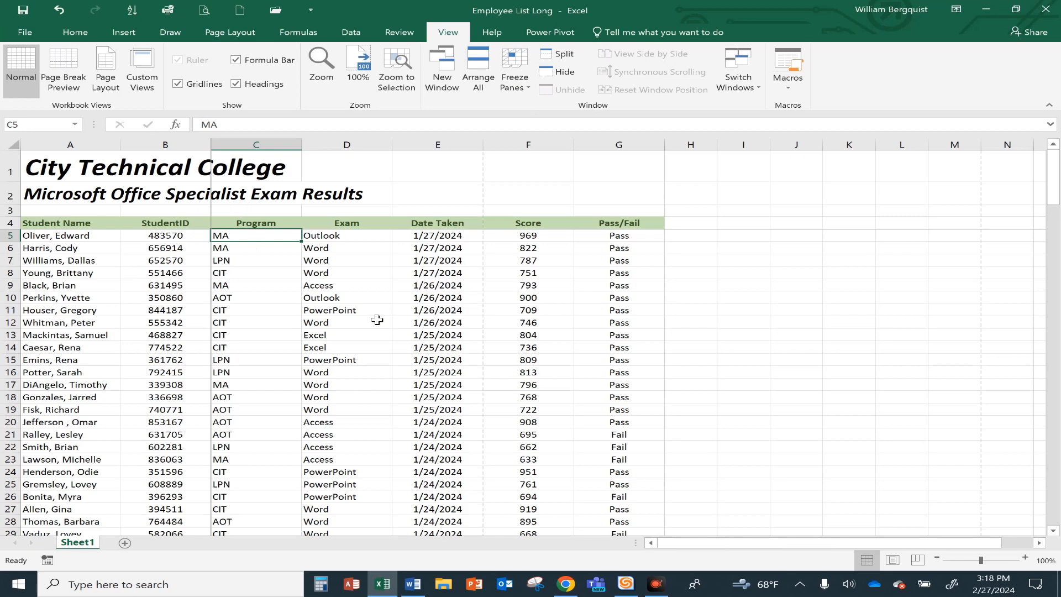
# Check that the frozen Student Name and StudentID columns stay in place across the worksheet to column AJ.
pyautogui.press('Right')
pyautogui.press('Right')
pyautogui.press('Right')
pyautogui.press('Right')
pyautogui.press('Right')
pyautogui.press('Right')
pyautogui.press('Right')
pyautogui.press('Right')
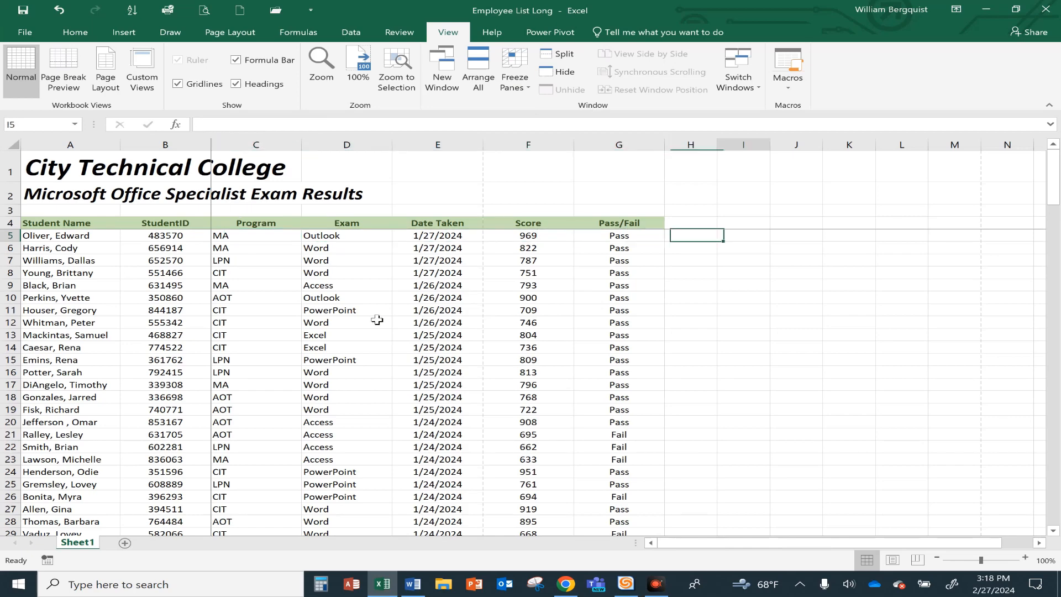
pyautogui.press('Right')
pyautogui.press('Right')
pyautogui.press('Right')
pyautogui.press('Right')
pyautogui.press('Right')
pyautogui.press('Right')
pyautogui.press('Right')
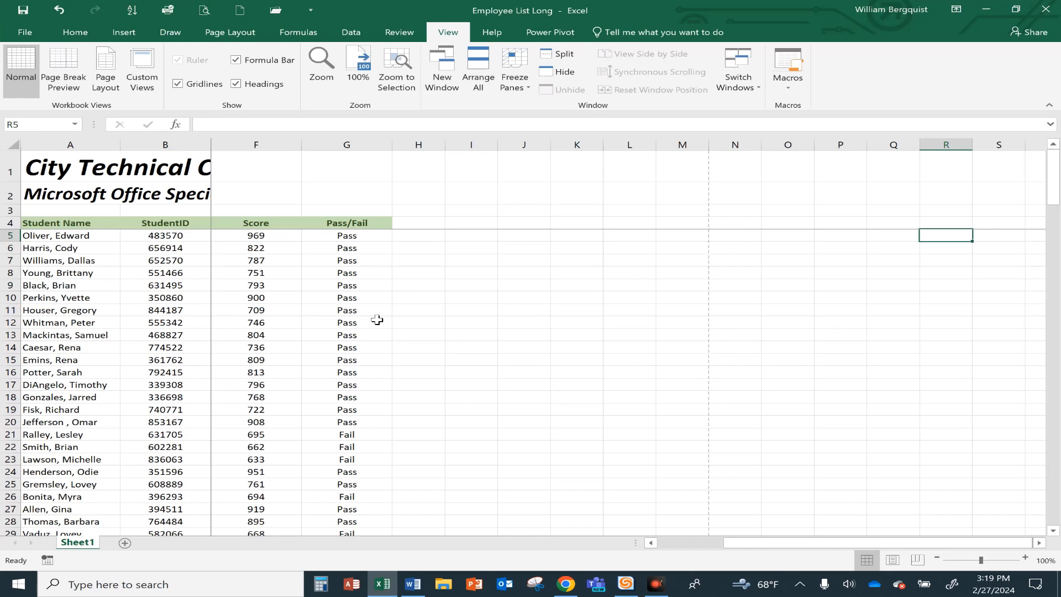
pyautogui.press('Right')
pyautogui.press('Right')
pyautogui.press('Right')
pyautogui.press('Right')
pyautogui.press('Right')
pyautogui.press('Right')
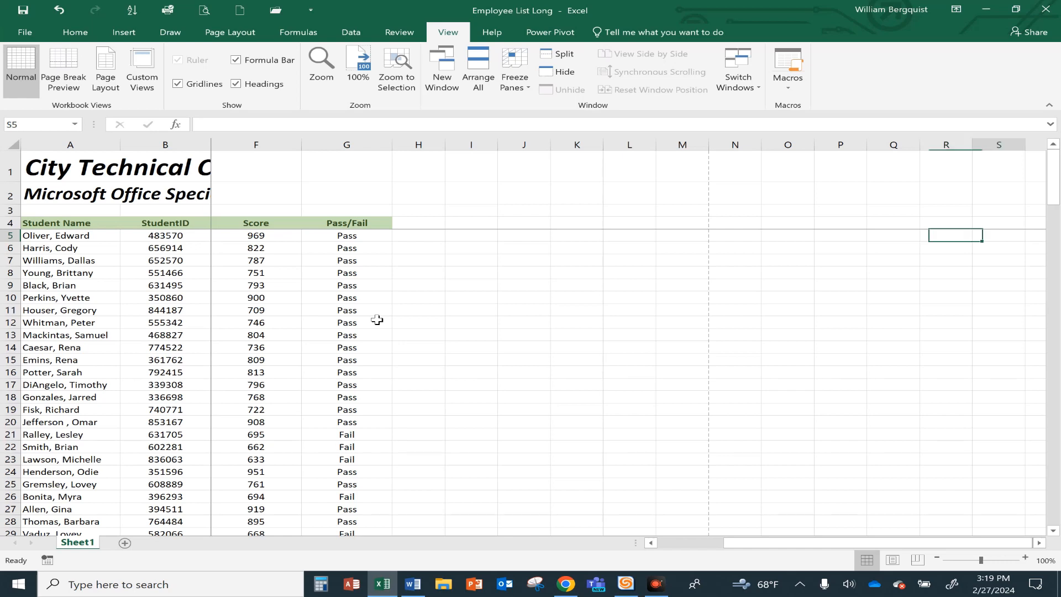
pyautogui.press('Right')
pyautogui.press('Right')
pyautogui.press('Right')
pyautogui.press('Right')
pyautogui.press('Right')
pyautogui.press('Right')
pyautogui.press('Right')
pyautogui.press('Right')
pyautogui.press('Right')
pyautogui.press('Right')
pyautogui.press('Right')
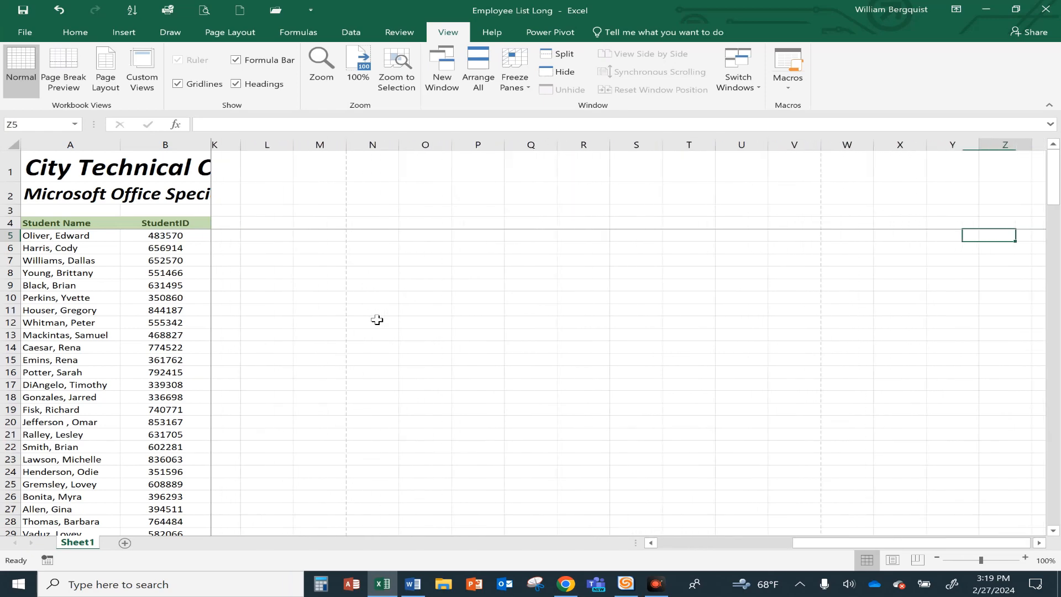
pyautogui.press('Right')
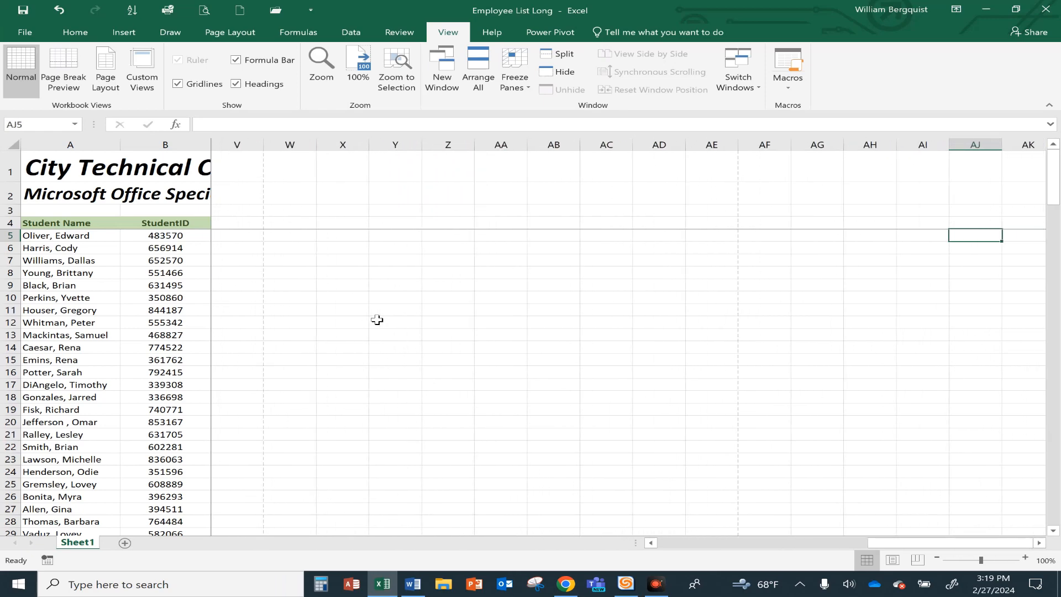
# Check that the frozen heading rows and the first two columns stay in place further down the exam results list.
pyautogui.click(260, 235)
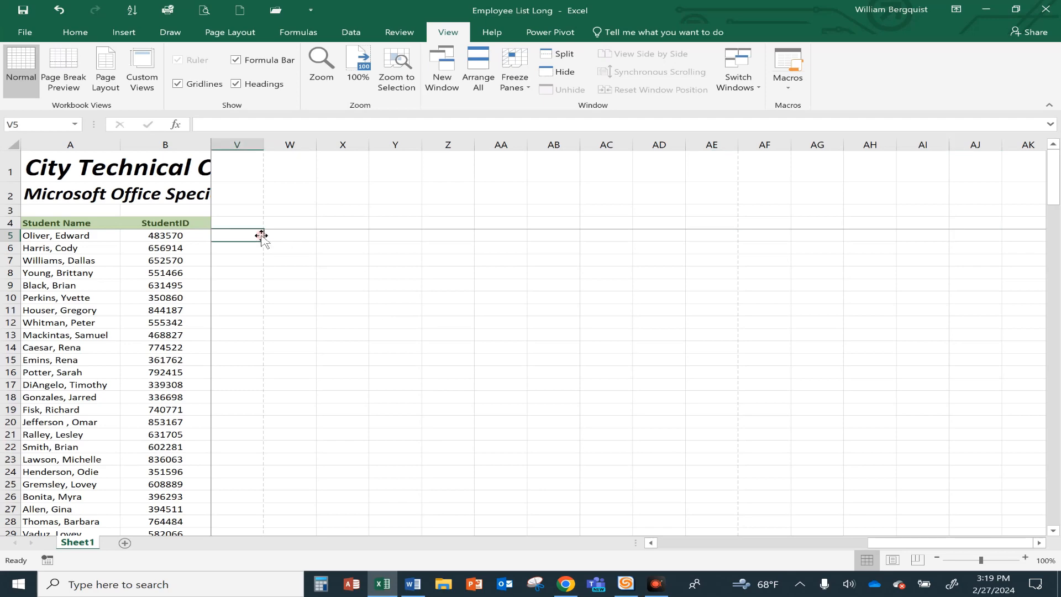
pyautogui.click(131, 346)
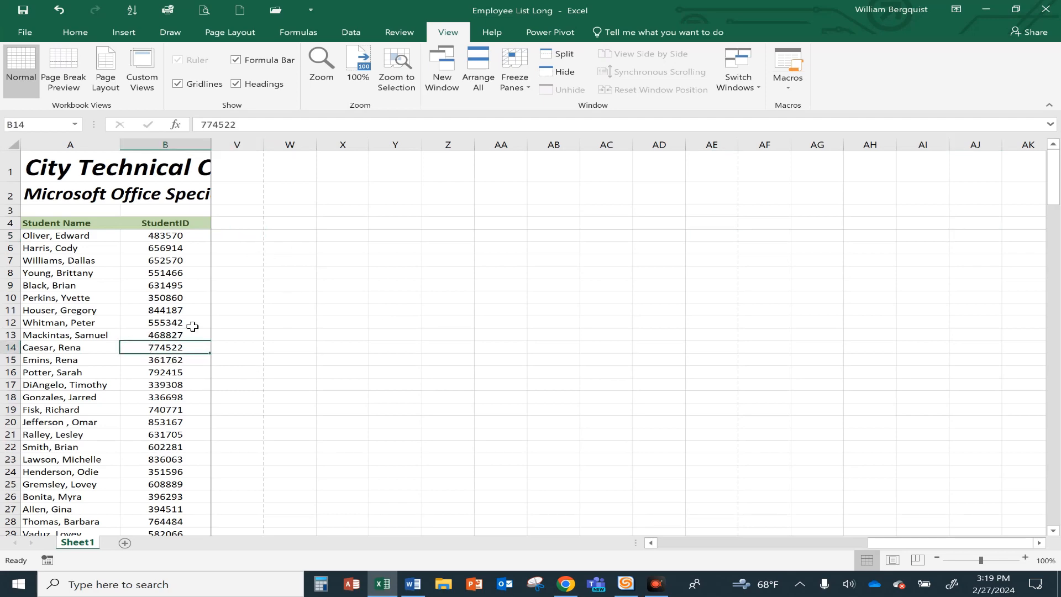
pyautogui.scroll(-7, 193, 327)
pyautogui.scroll(-20, 192, 327)
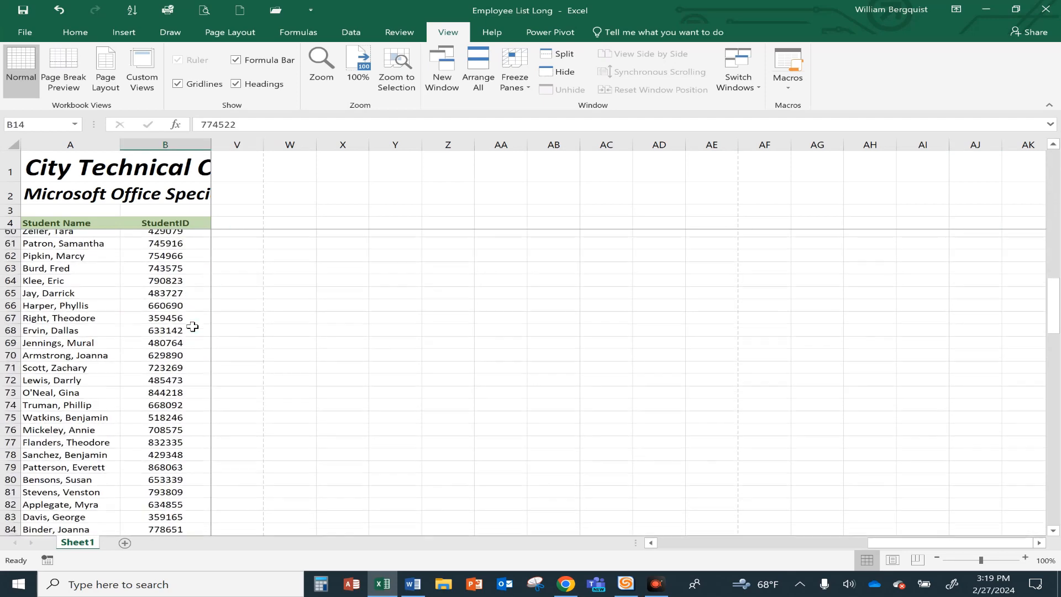
pyautogui.scroll(3, 192, 327)
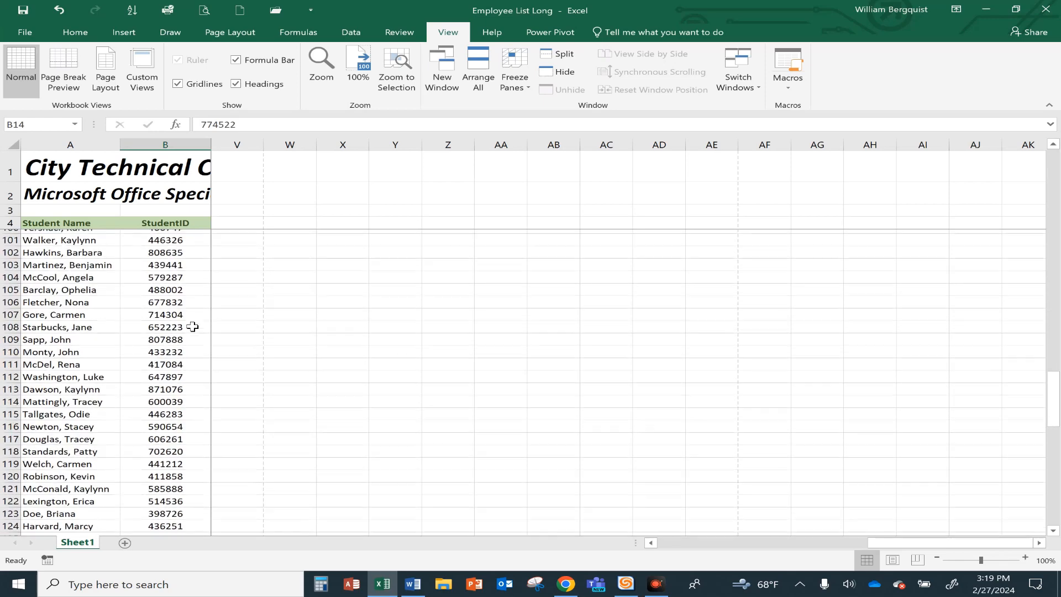
pyautogui.click(81, 335)
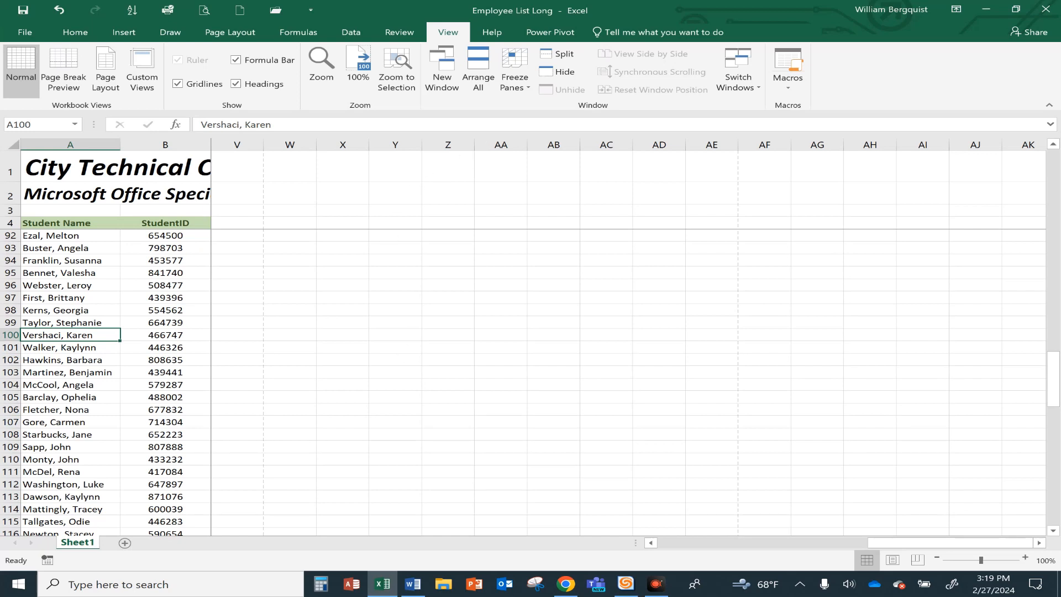
# Unfreeze the worksheet's panes and return to the start of the exam results list.
pyautogui.click(517, 92)
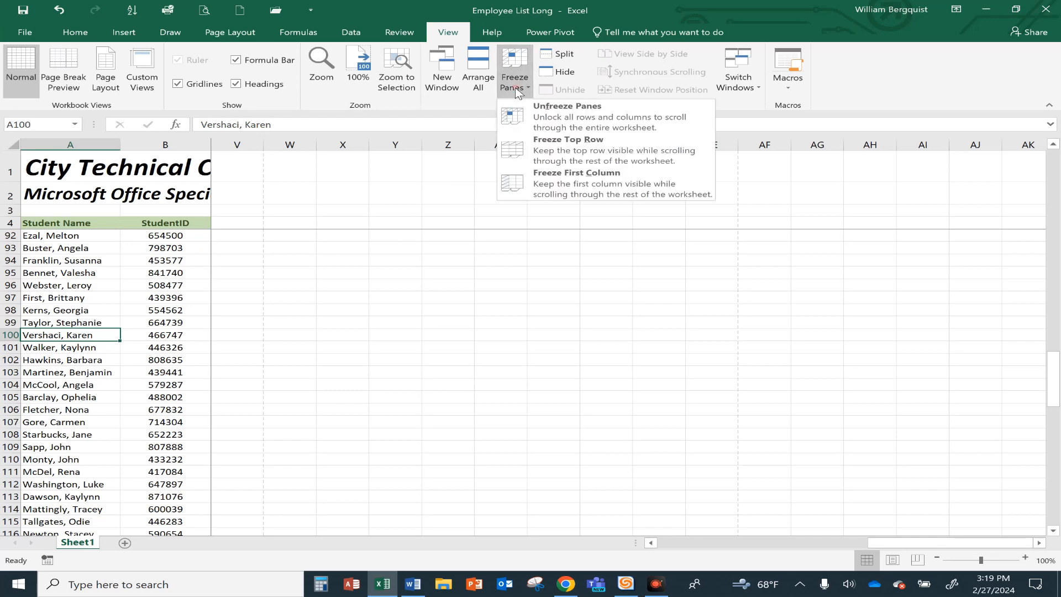
pyautogui.click(533, 113)
pyautogui.click(58, 165)
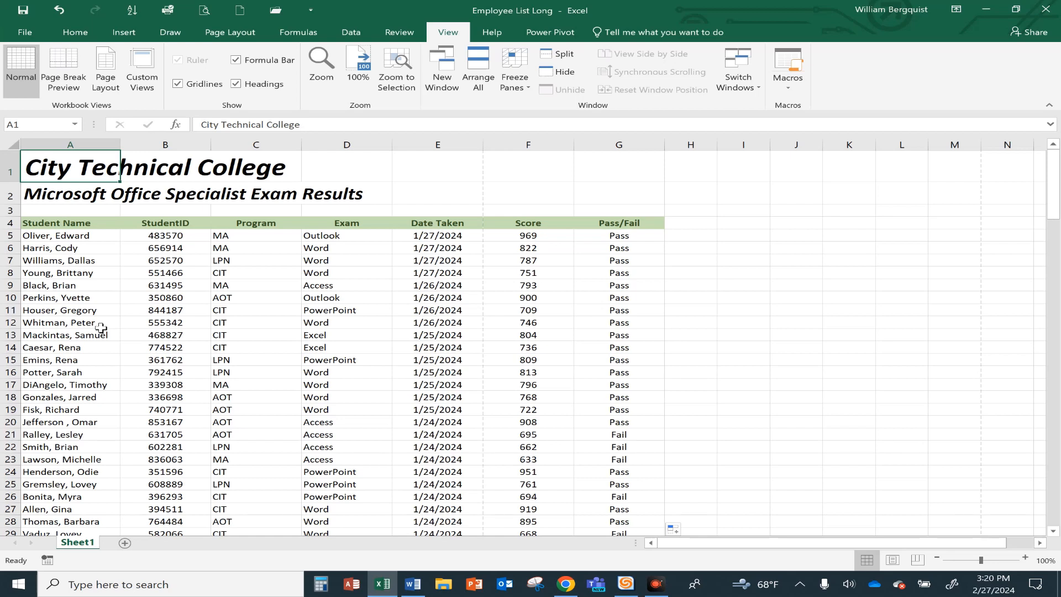
pyautogui.click(289, 286)
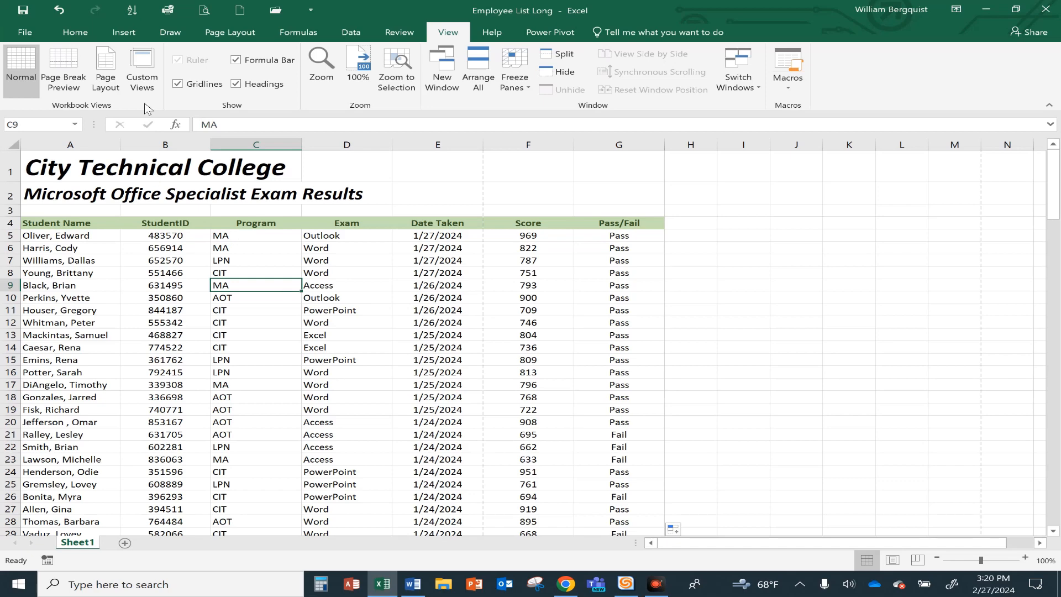
# Sort the exam results list by Student Name from A to Z and look through the new order.
pyautogui.click(76, 33)
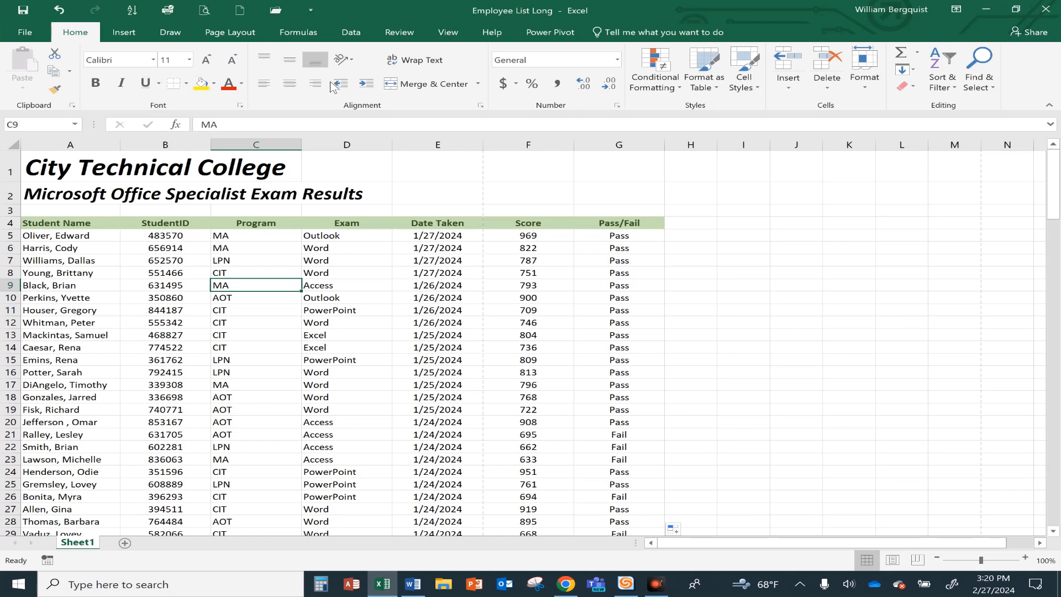
pyautogui.press('Up')
pyautogui.press('Up')
pyautogui.press('Up')
pyautogui.press('Up')
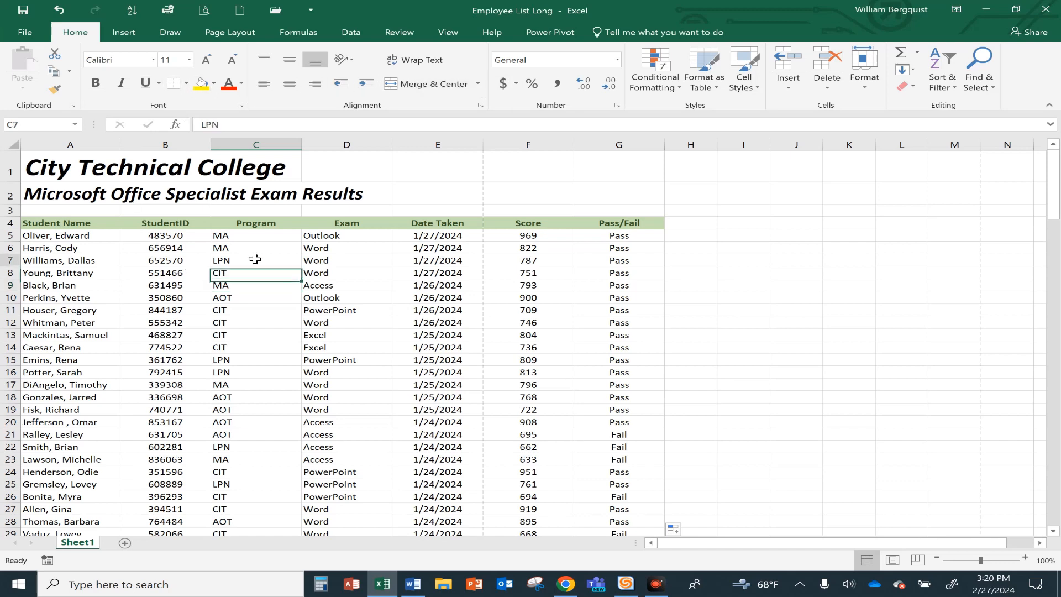
pyautogui.click(346, 249)
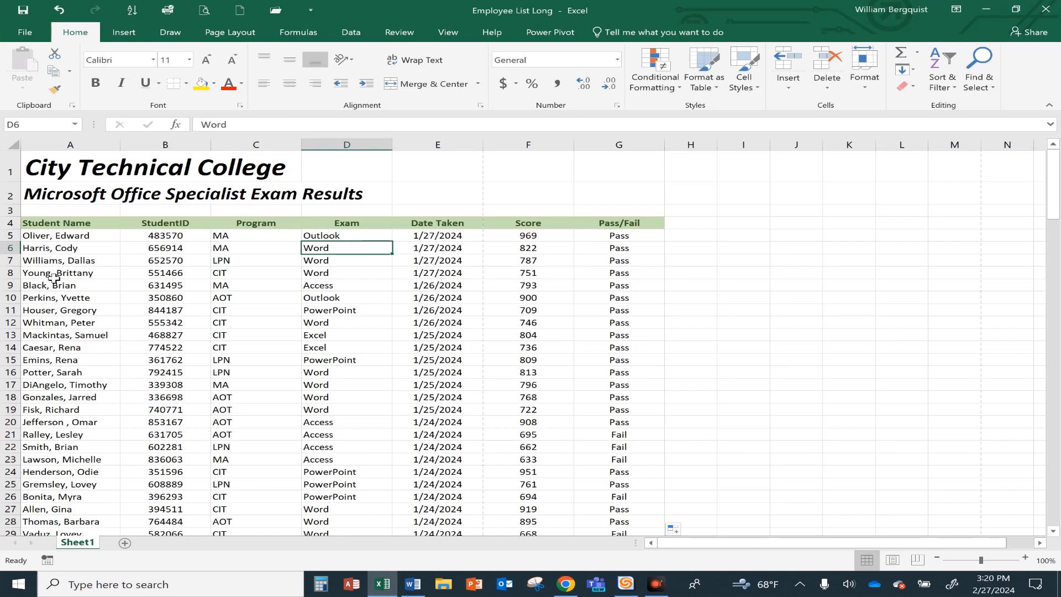
pyautogui.click(49, 236)
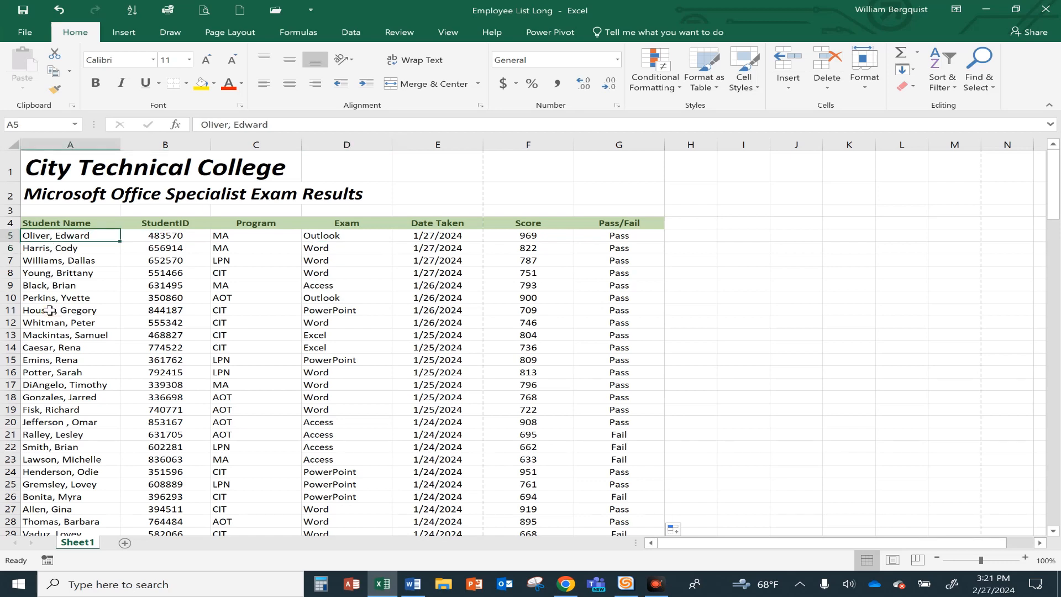
pyautogui.click(50, 310)
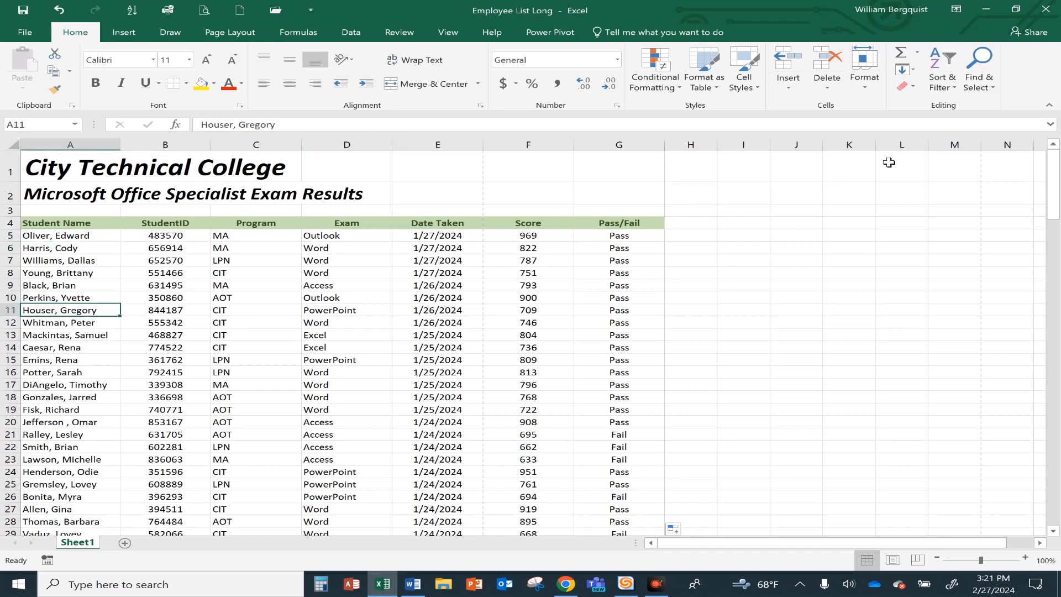
pyautogui.click(948, 86)
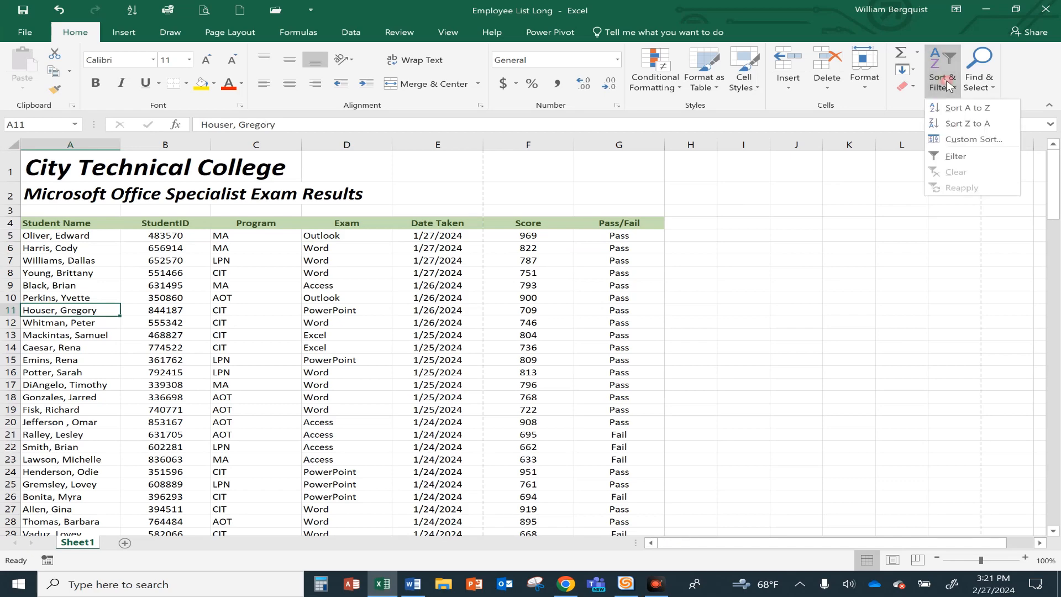
pyautogui.click(957, 109)
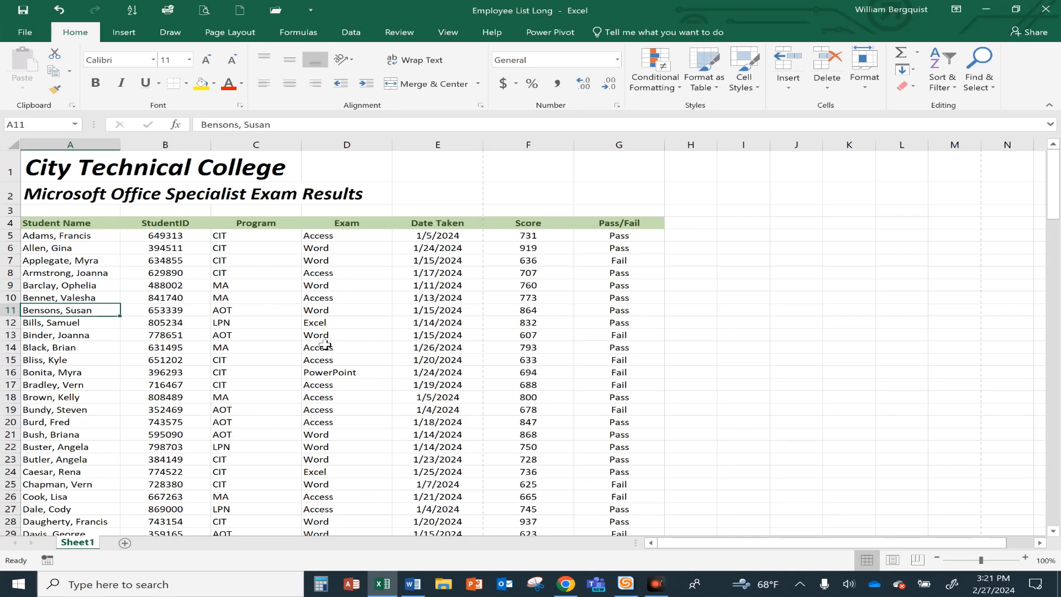
pyautogui.scroll(-6, 325, 345)
pyautogui.scroll(4, 325, 345)
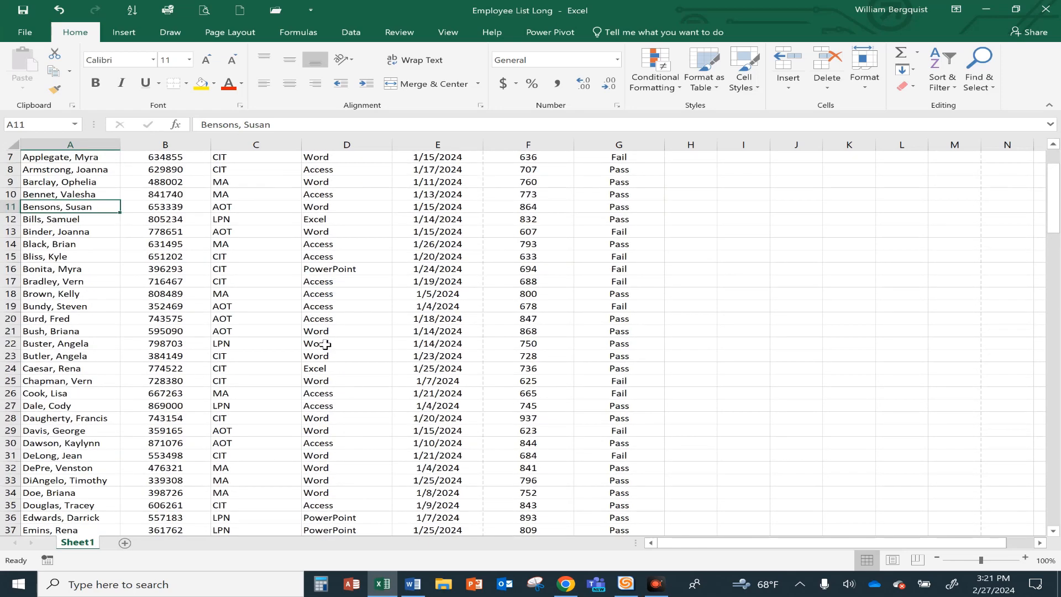
pyautogui.scroll(2, 325, 346)
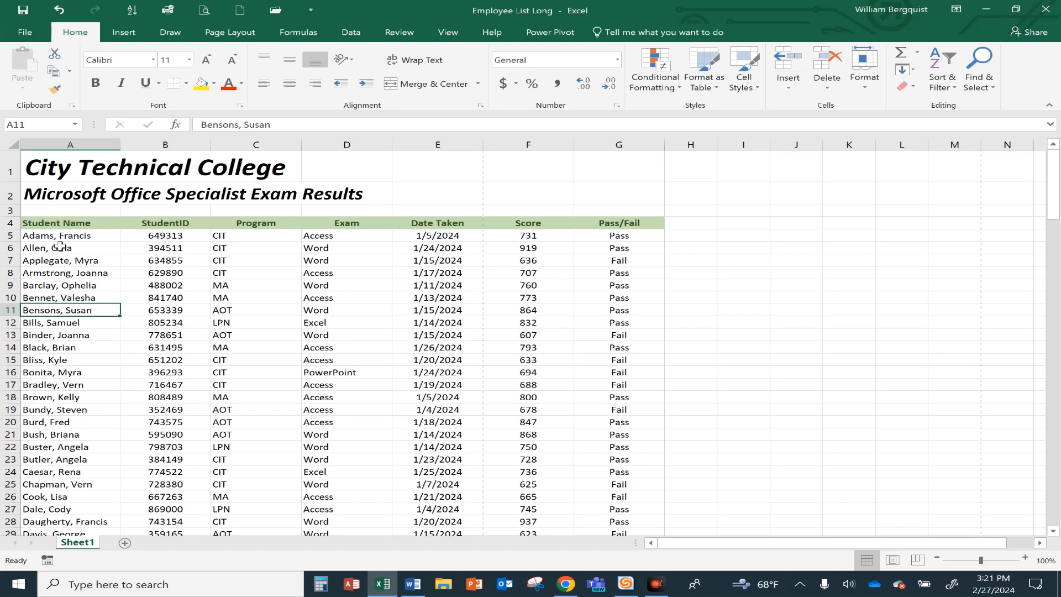
# Sort the exam results list by Student Name from Z to A and look through the reversed order.
pyautogui.rightClick(51, 265)
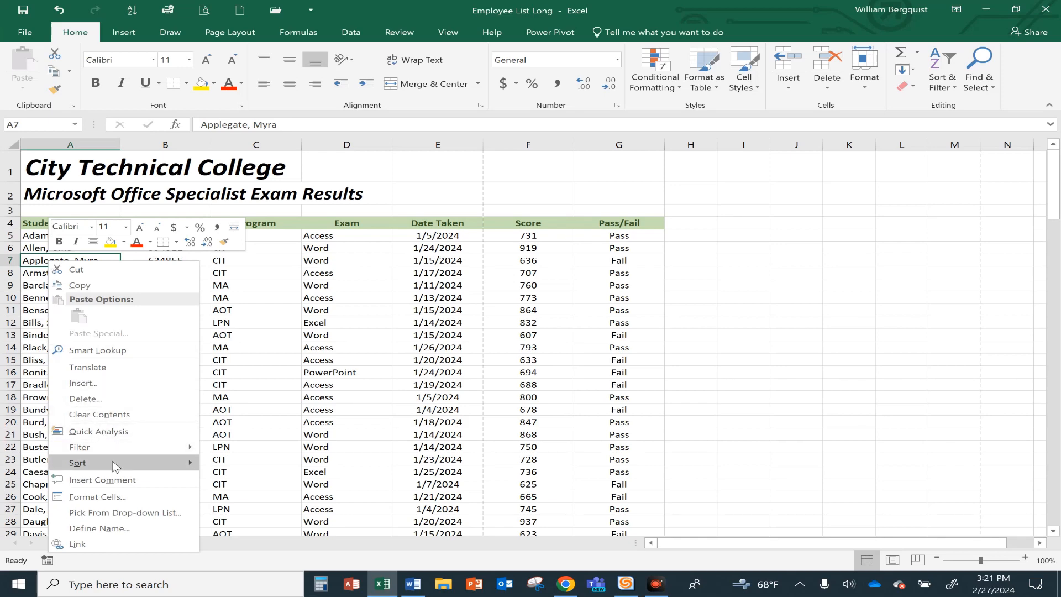
pyautogui.moveTo(117, 467)
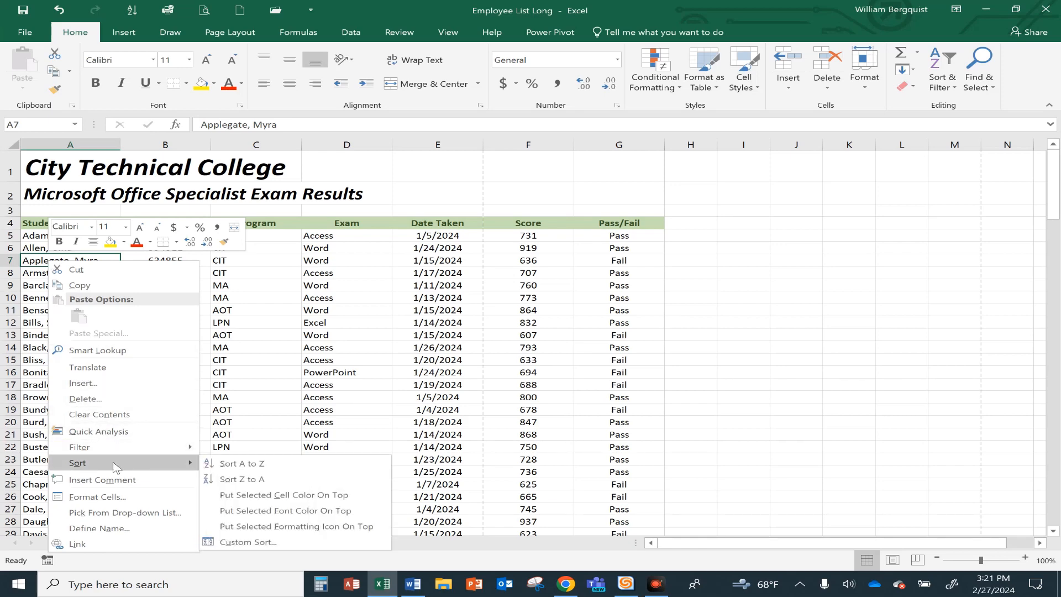
pyautogui.click(261, 482)
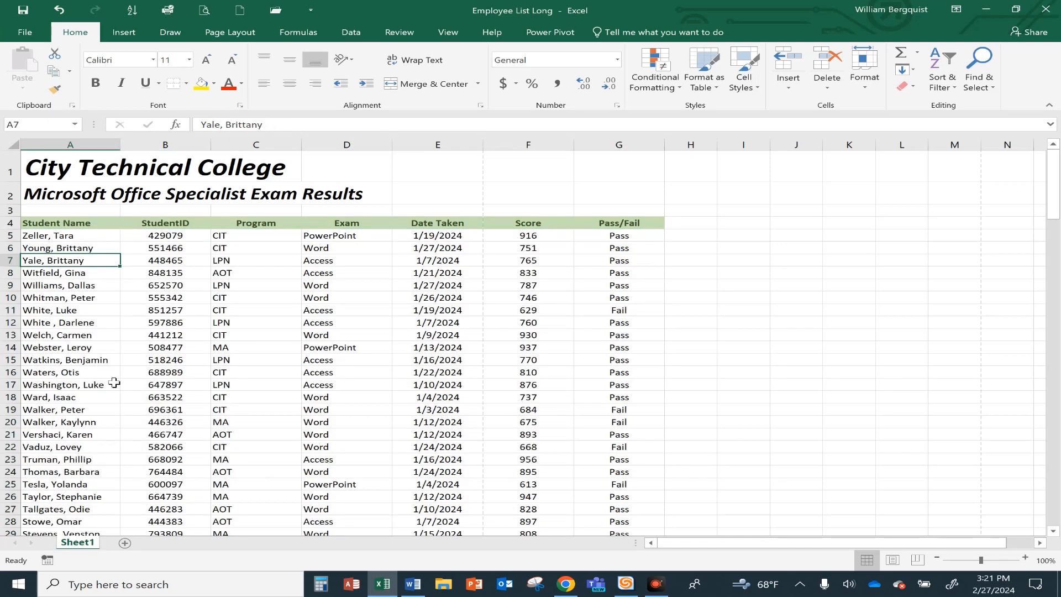
pyautogui.click(73, 235)
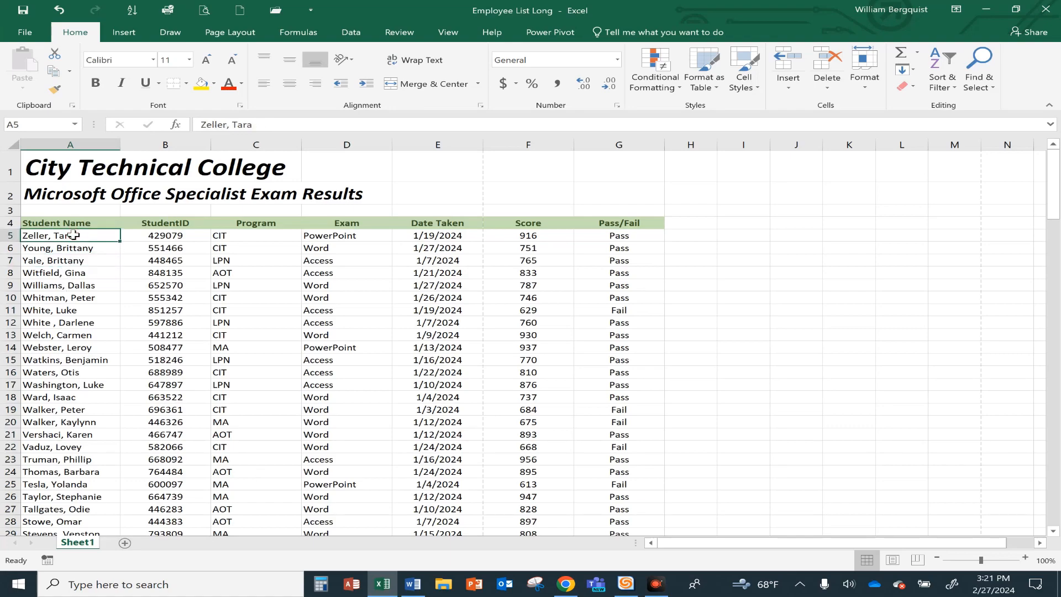
pyautogui.scroll(-12, 76, 386)
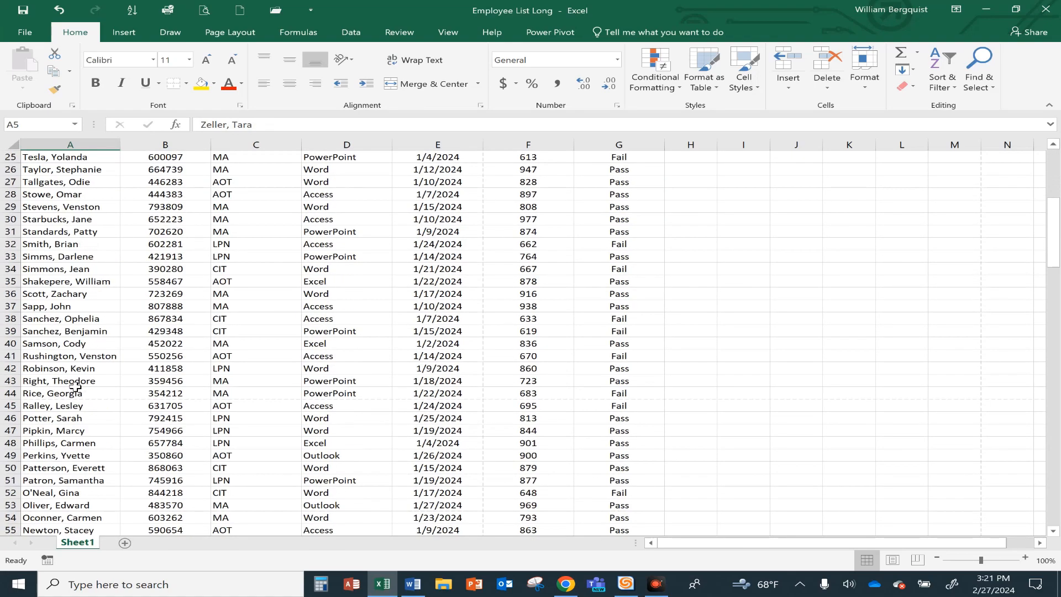
pyautogui.scroll(-5, 76, 386)
pyautogui.scroll(17, 76, 386)
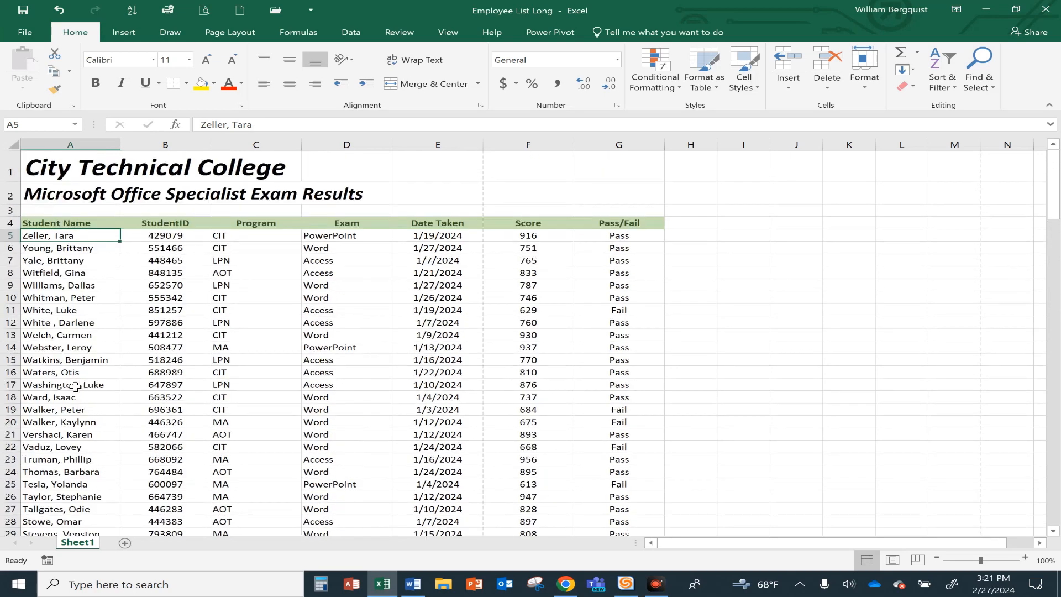
# Sort the exam results list back into ascending order, A to Z, by Student Name.
pyautogui.click(940, 84)
pyautogui.click(957, 106)
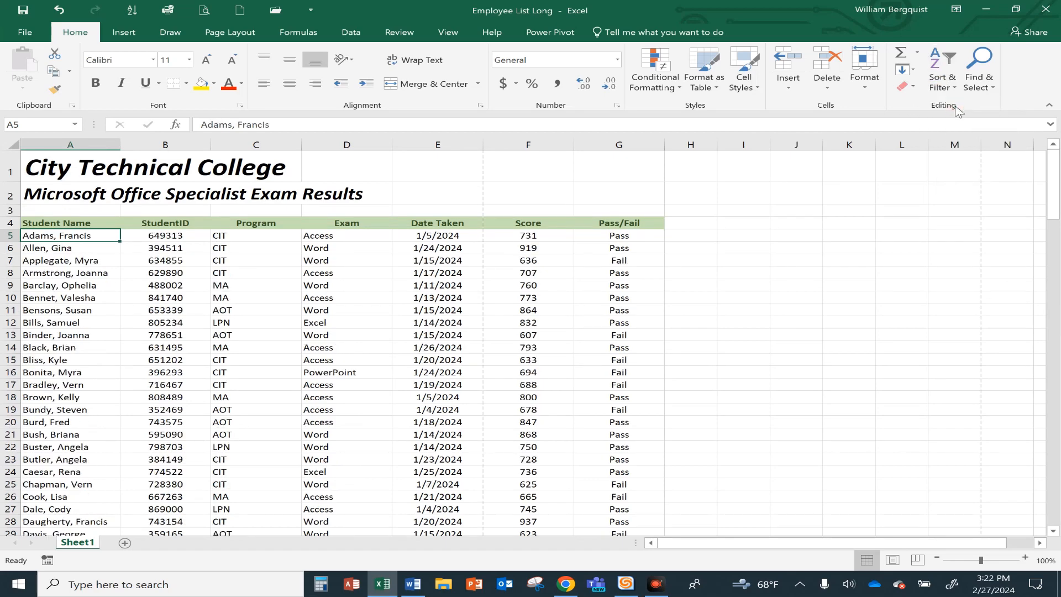
# Sort the exam results list by Program from A to Z and look through the new order.
pyautogui.click(233, 260)
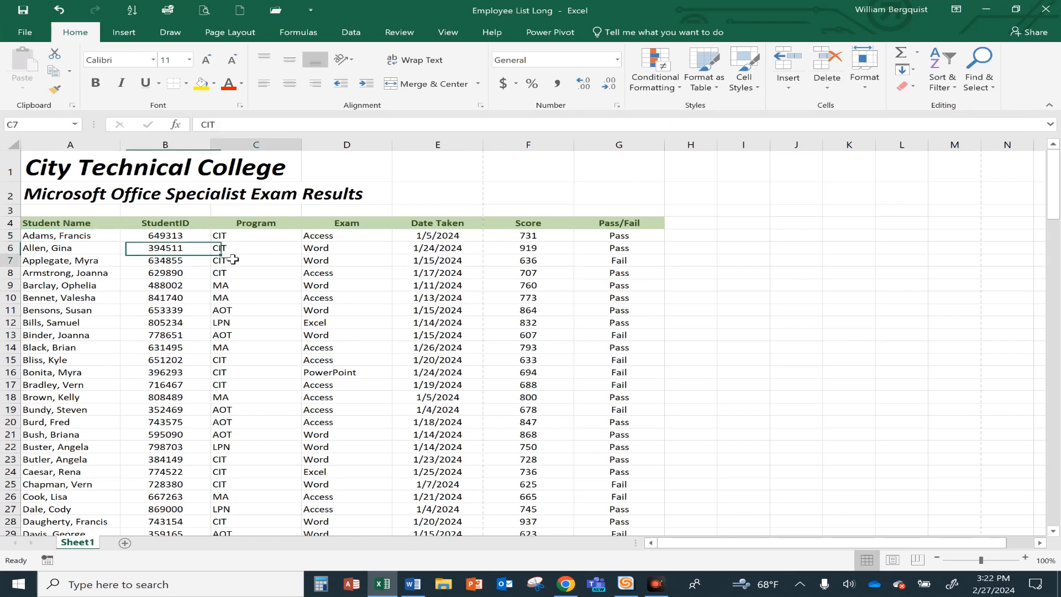
pyautogui.click(941, 80)
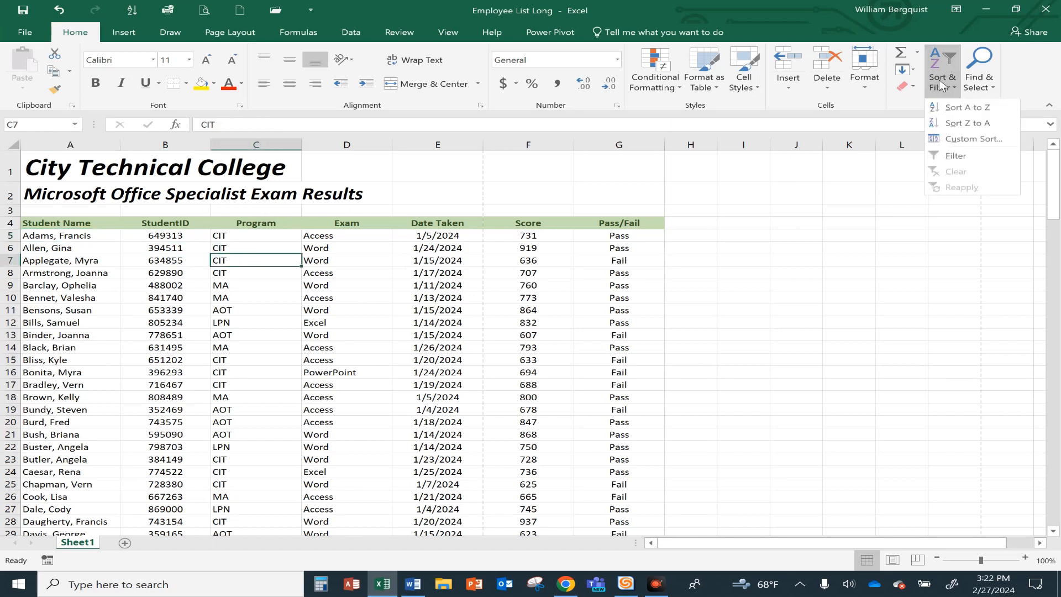
pyautogui.click(964, 109)
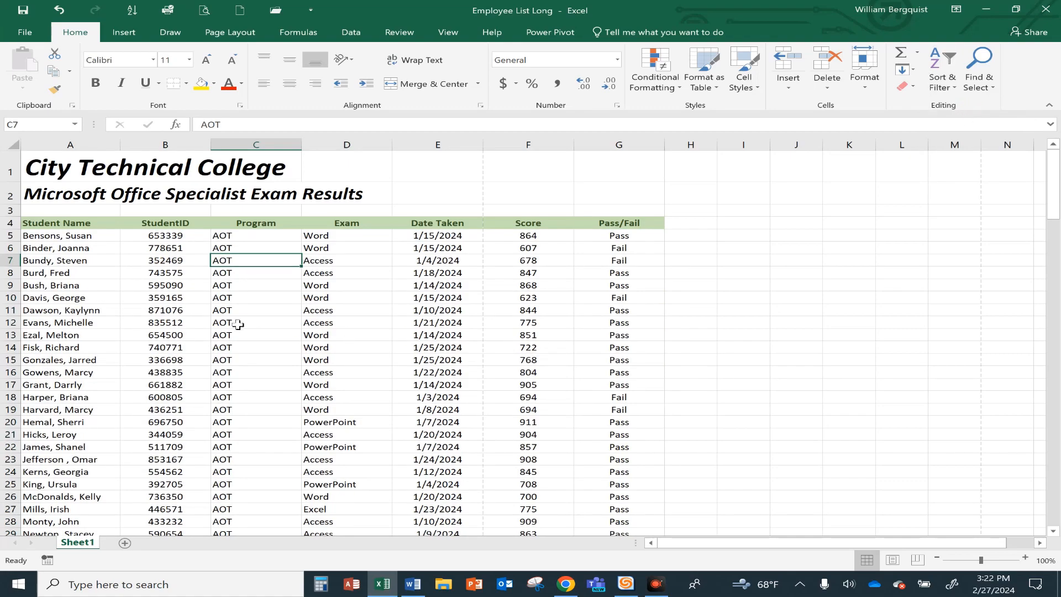
pyautogui.scroll(-16, 238, 325)
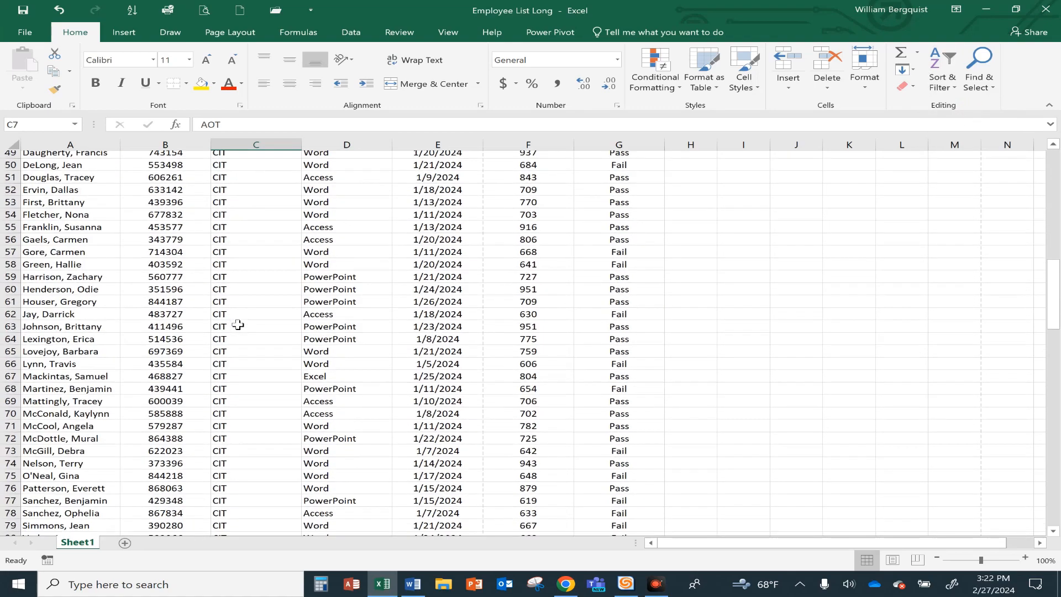
pyautogui.scroll(-19, 237, 325)
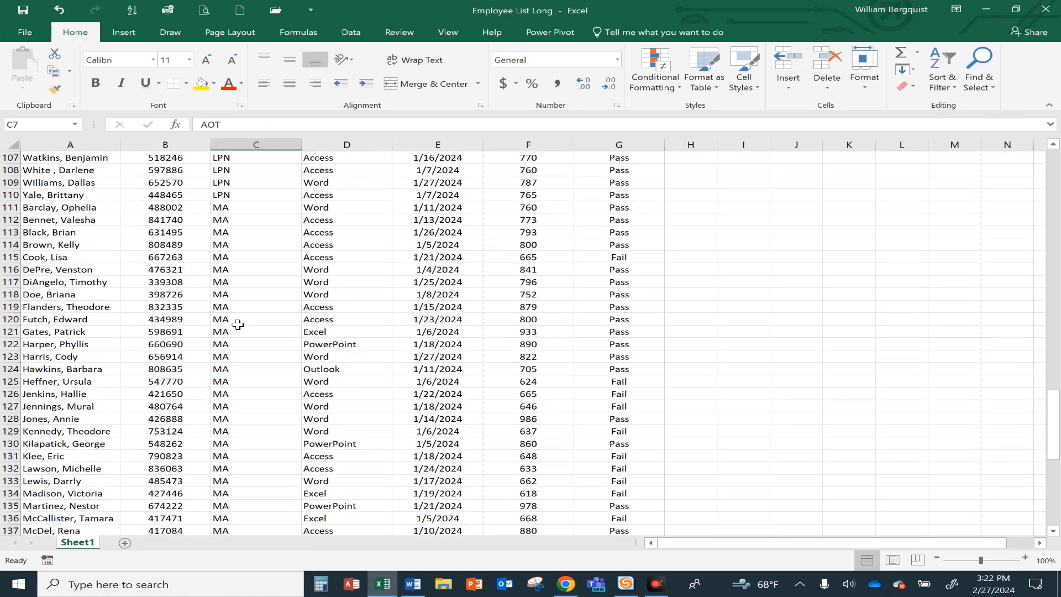
pyautogui.scroll(-9, 237, 324)
pyautogui.scroll(13, 238, 324)
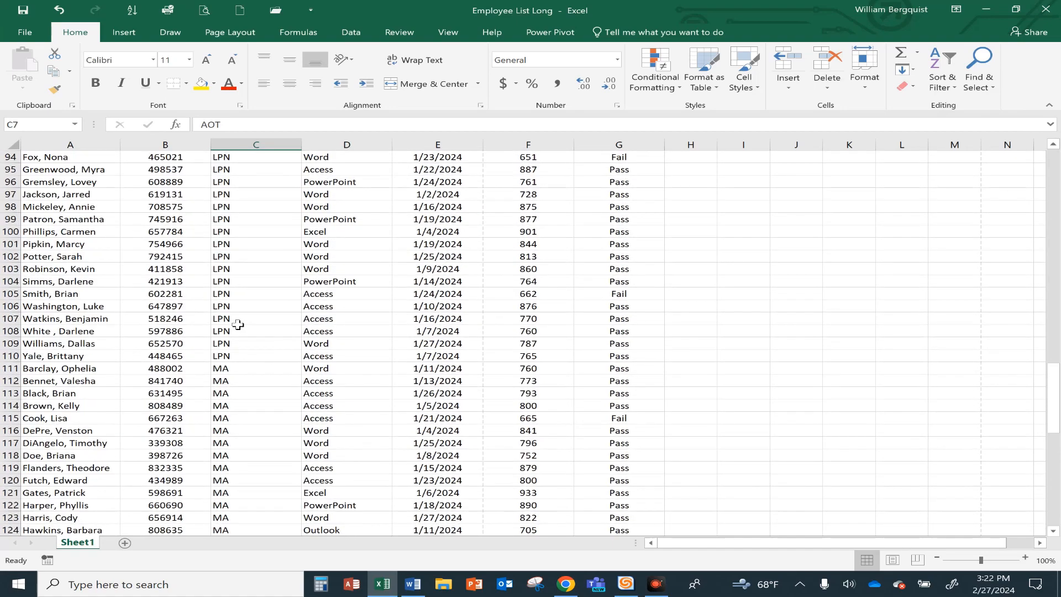
pyautogui.scroll(20, 237, 324)
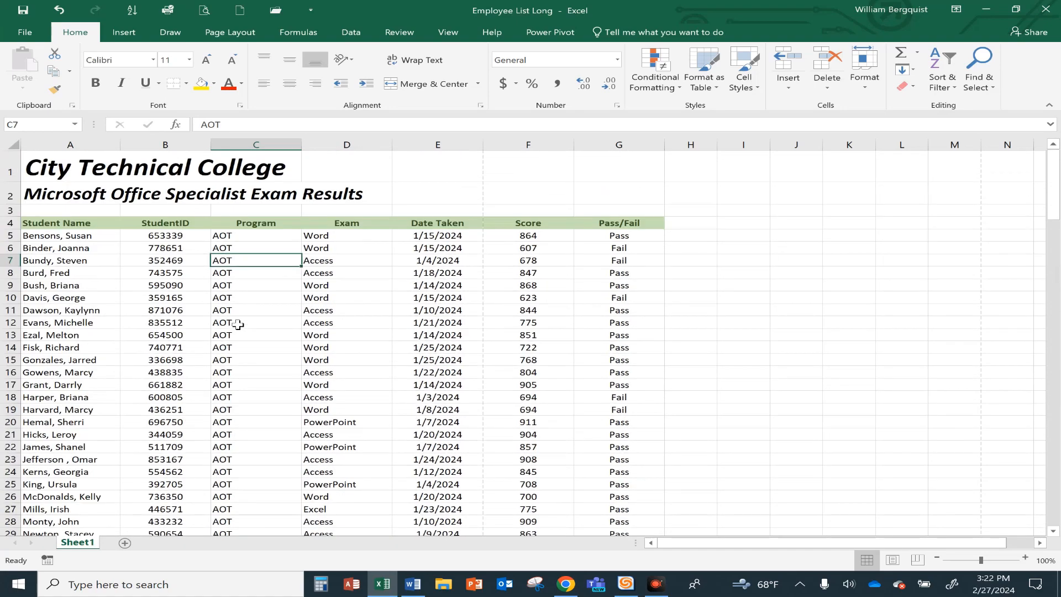
# Sort the exam results list by Score from largest to smallest.
pyautogui.click(257, 236)
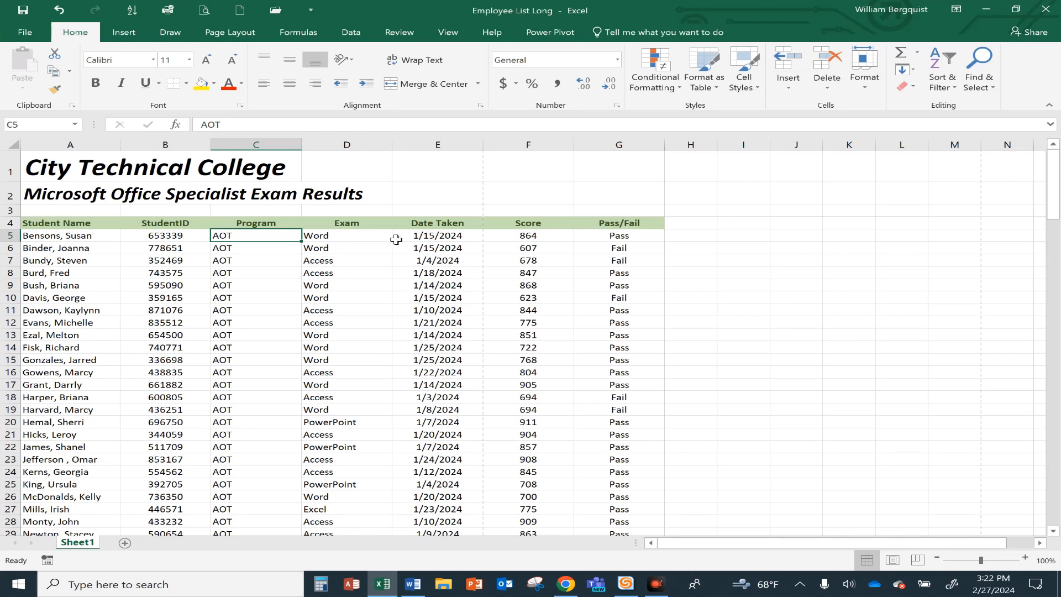
pyautogui.rightClick(533, 238)
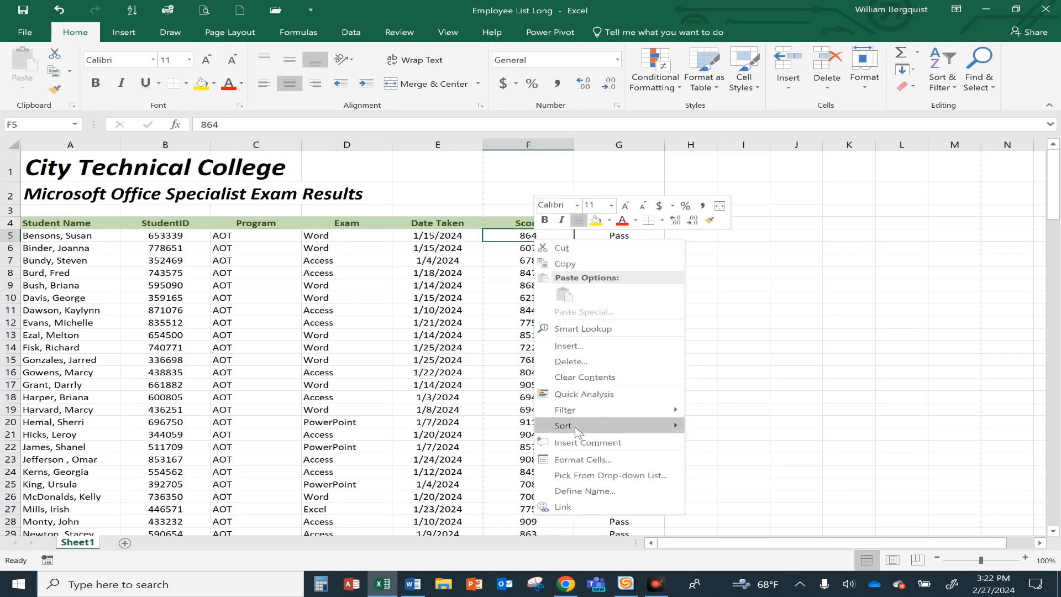
pyautogui.moveTo(635, 425)
pyautogui.click(754, 442)
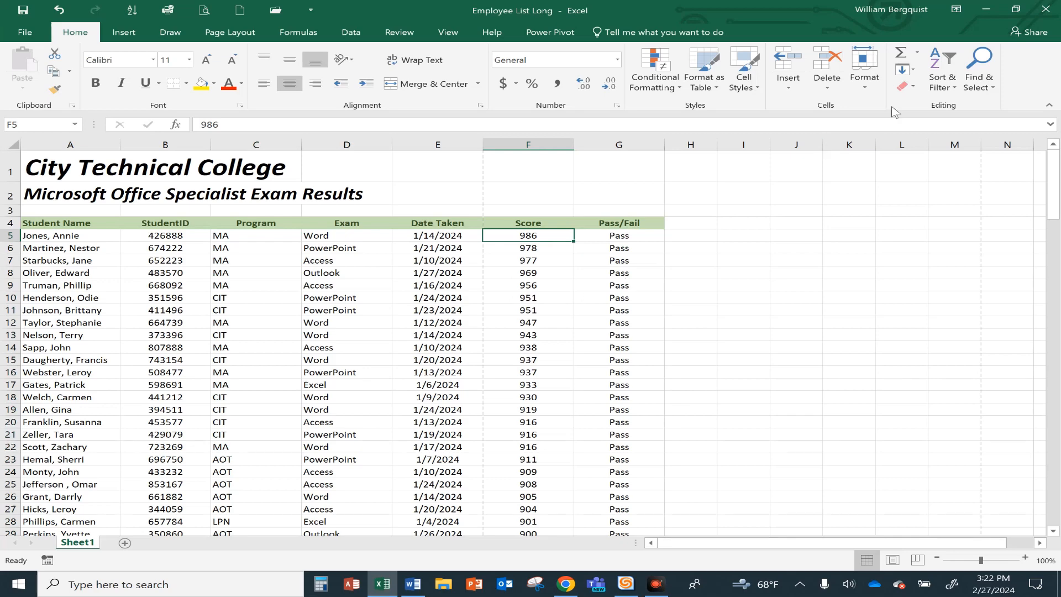
# Sort the exam results list by Score from smallest to largest and look over the first rows.
pyautogui.click(945, 79)
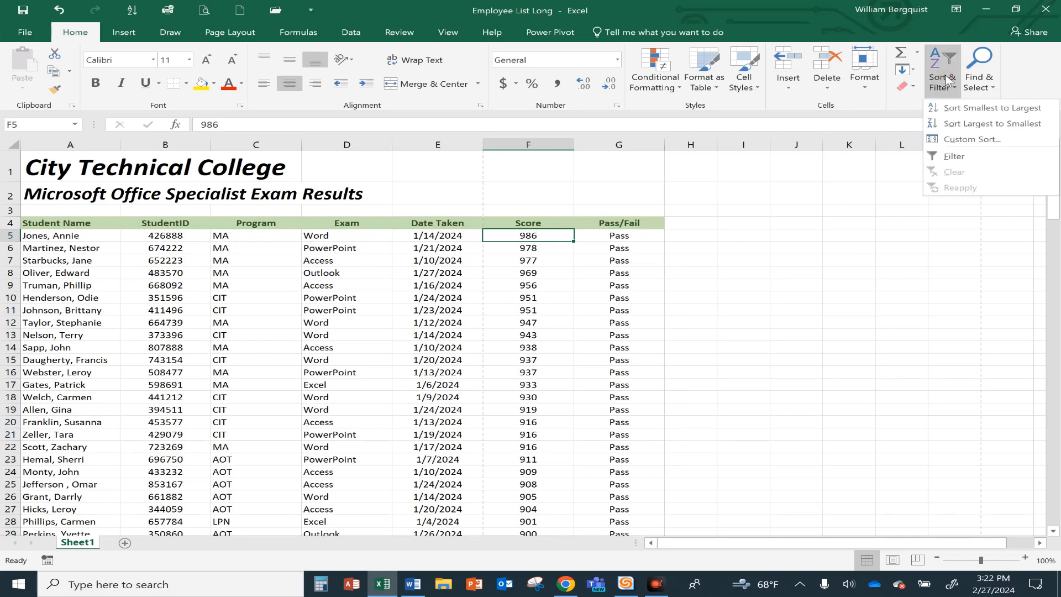
pyautogui.click(955, 109)
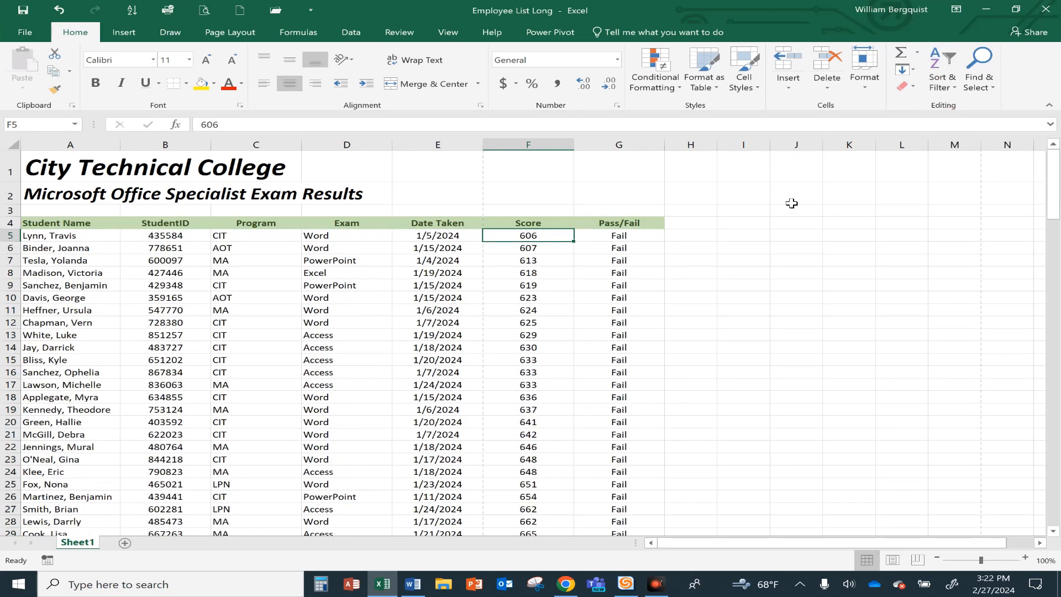
pyautogui.scroll(-6, 505, 362)
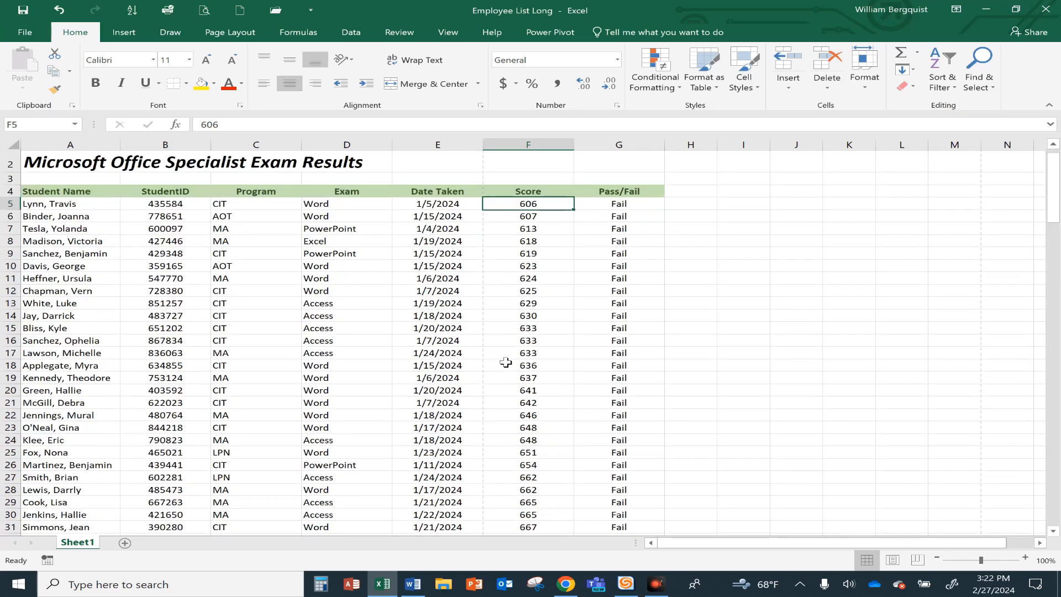
pyautogui.scroll(6, 506, 362)
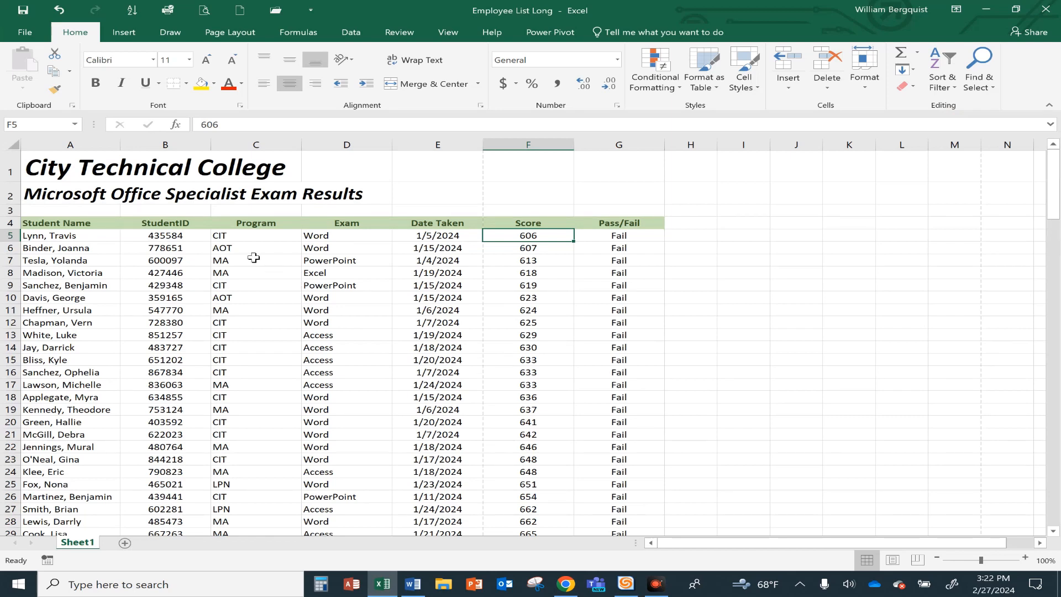
pyautogui.click(229, 240)
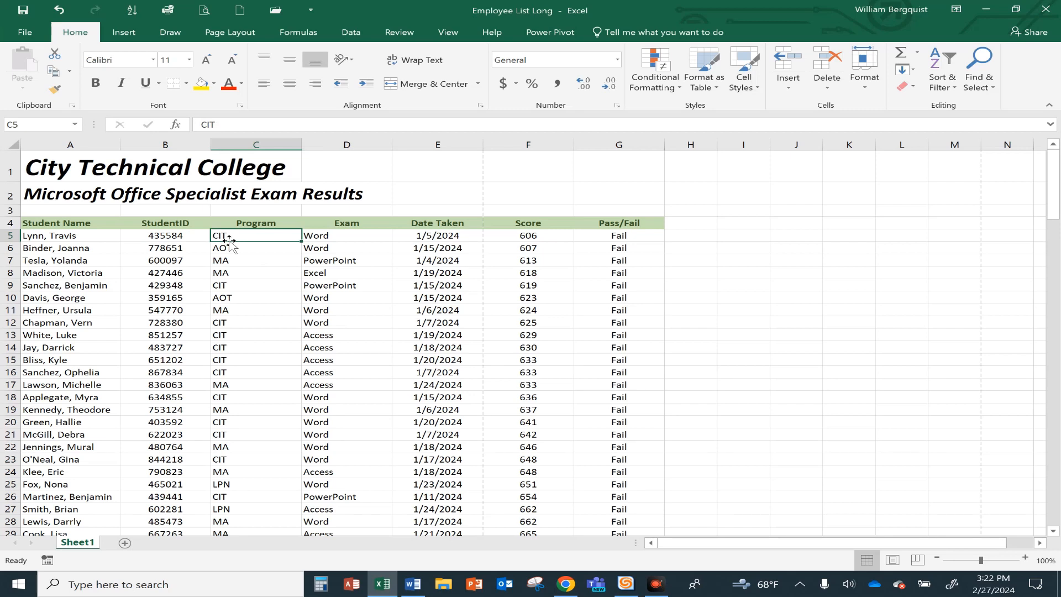
pyautogui.click(361, 237)
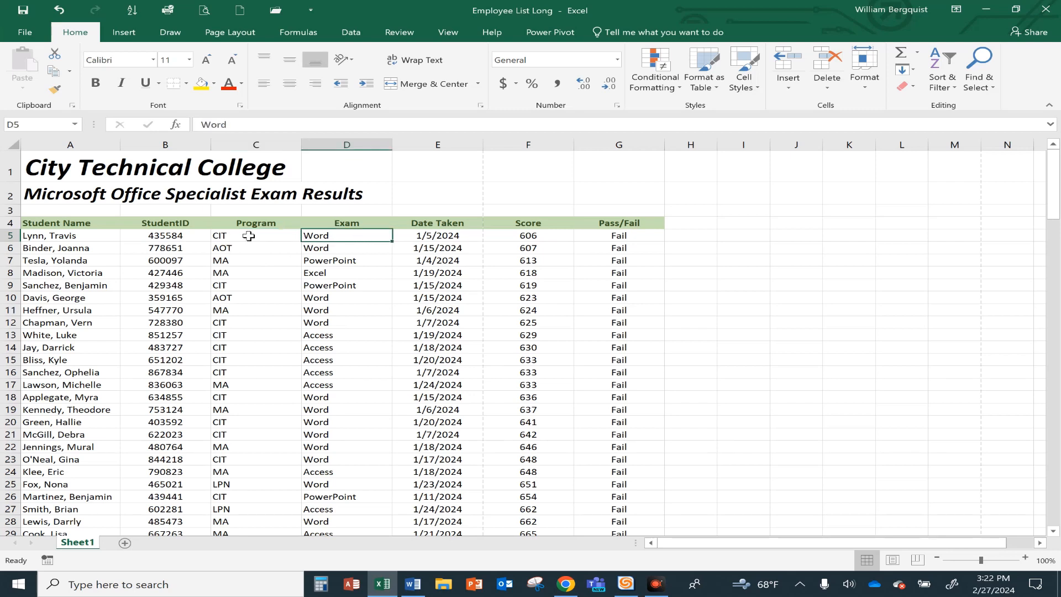
pyautogui.click(249, 237)
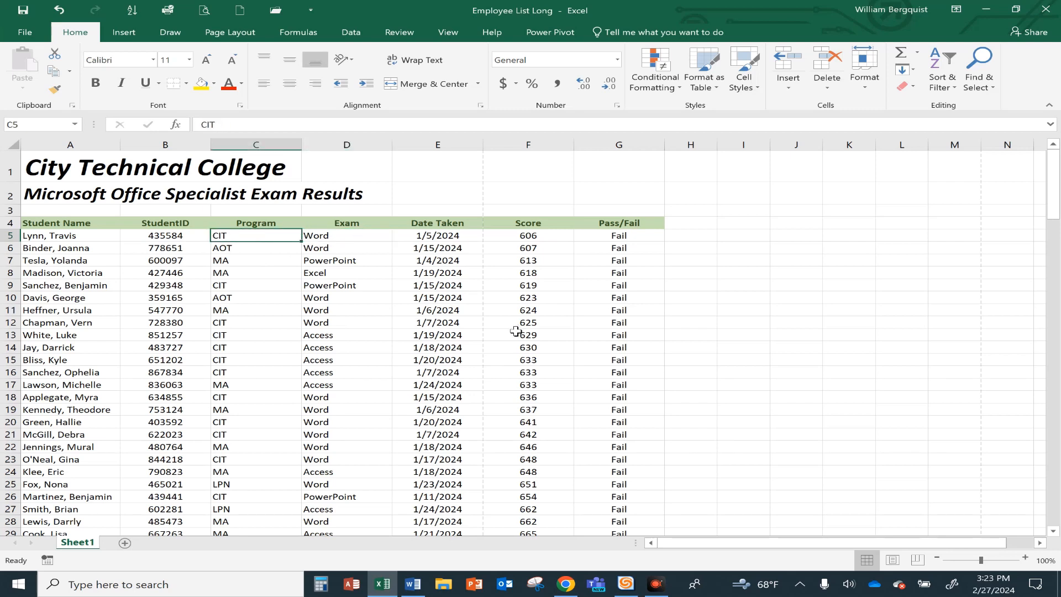
pyautogui.click(237, 309)
pyautogui.click(257, 357)
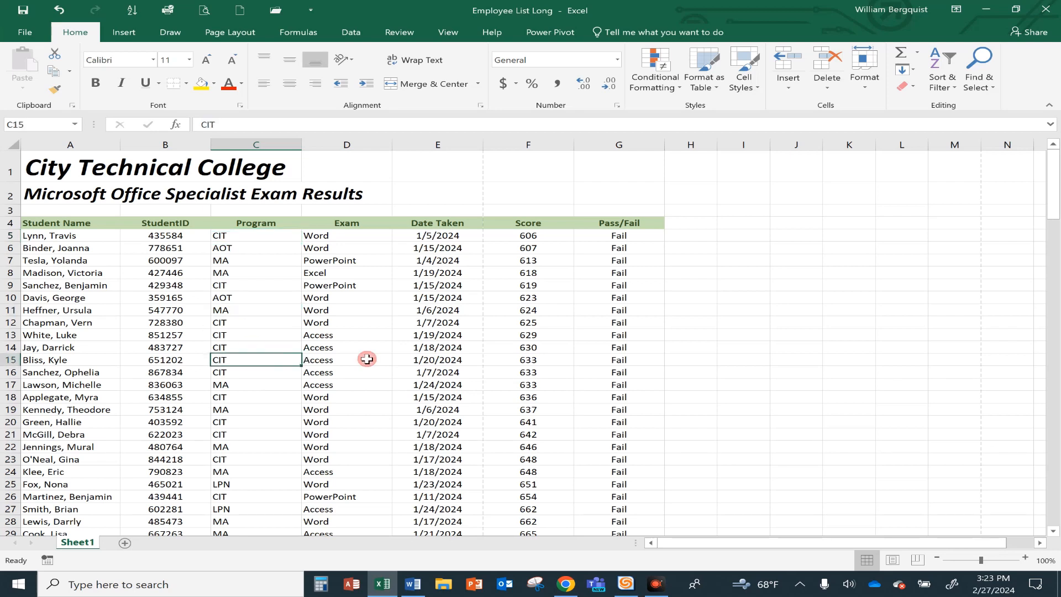
pyautogui.click(367, 357)
pyautogui.click(289, 310)
# Start a custom sort of the exam results list with Program as the first level, by cell values in A to Z order.
pyautogui.click(154, 294)
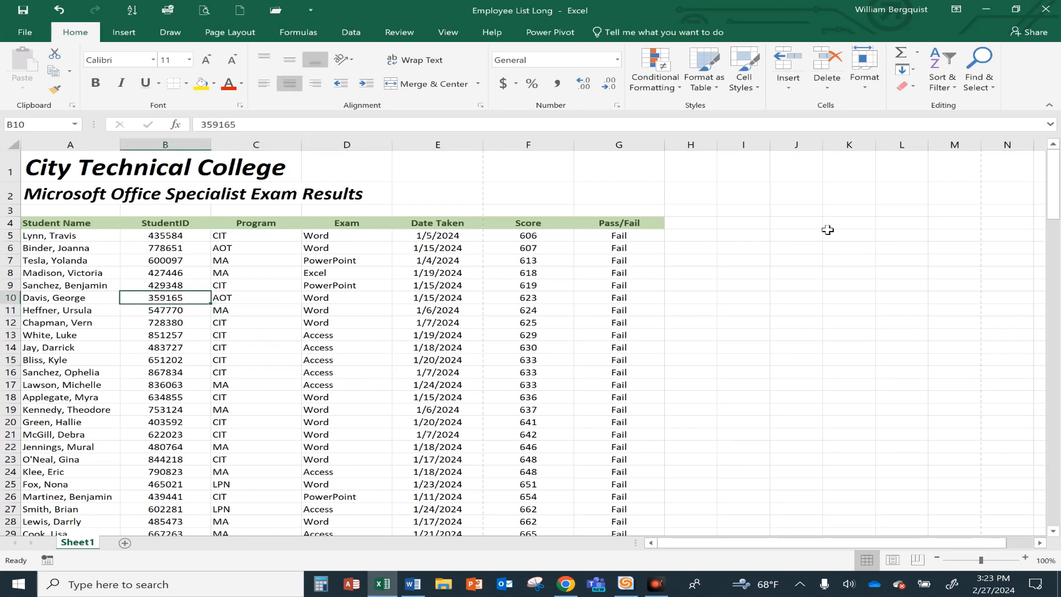
pyautogui.click(940, 83)
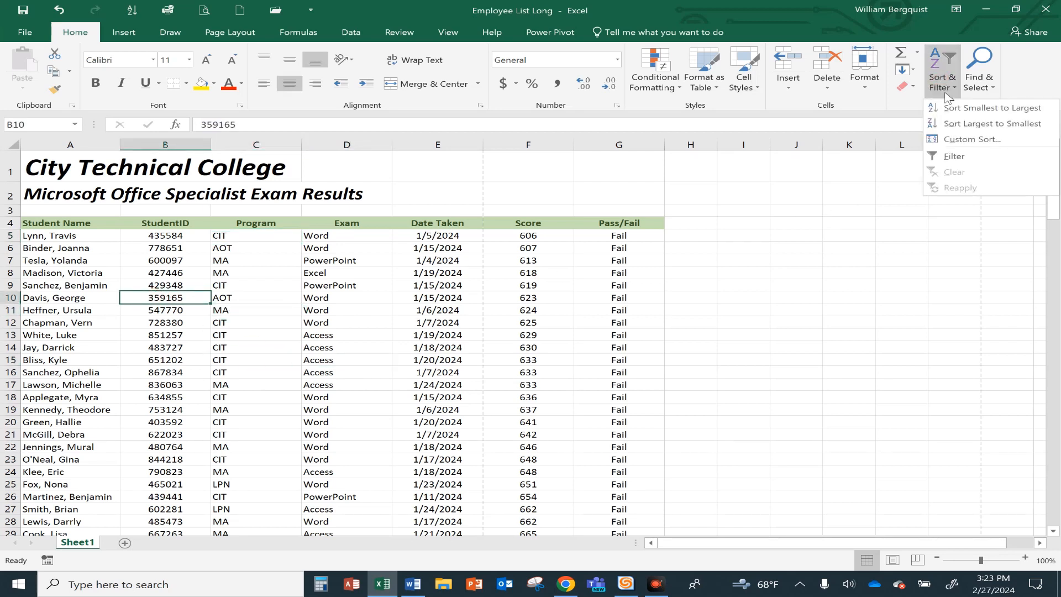
pyautogui.click(954, 142)
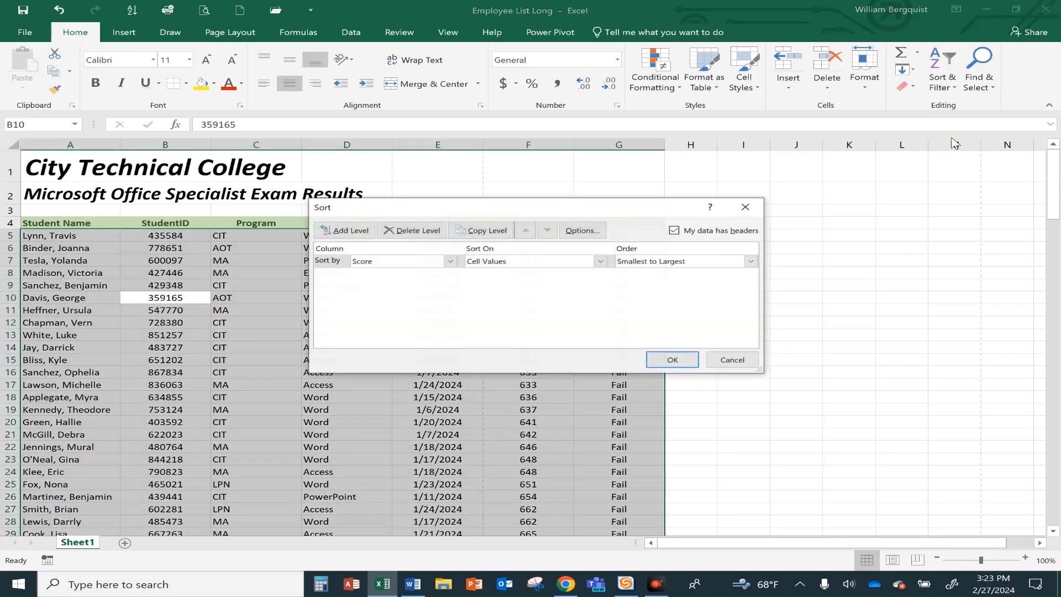
pyautogui.click(450, 260)
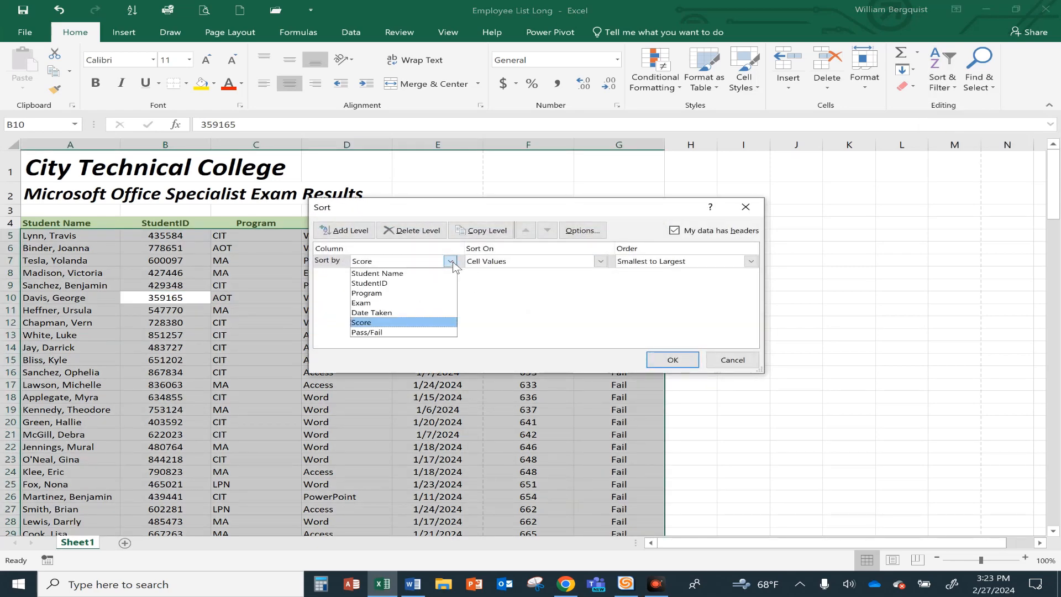
pyautogui.click(375, 294)
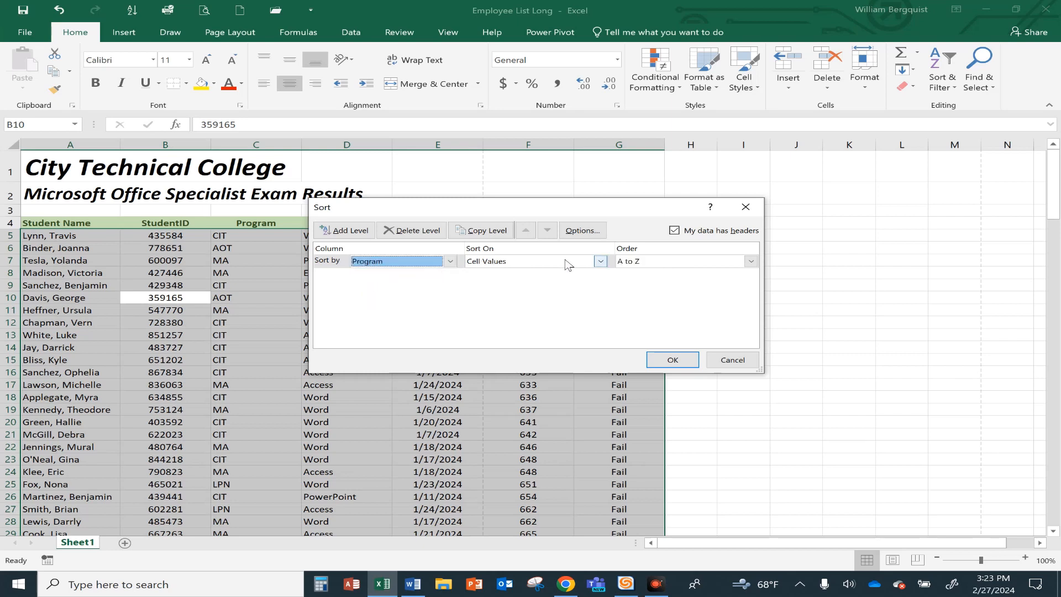
pyautogui.click(634, 264)
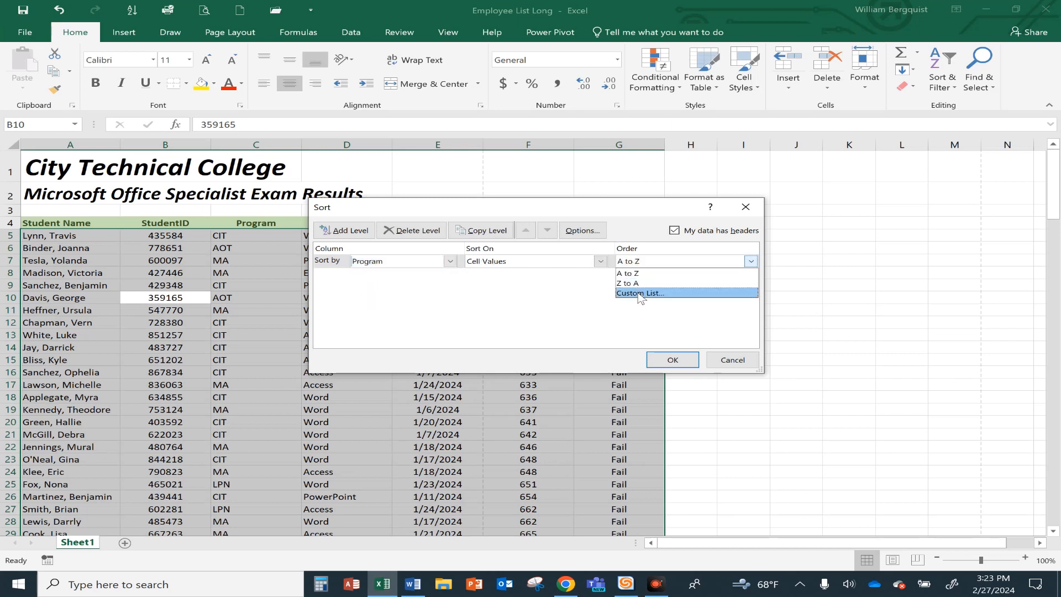
# Add a second sort level on Exam, by cell values from A to Z, and apply the custom sort.
pyautogui.click(341, 232)
pyautogui.click(341, 232)
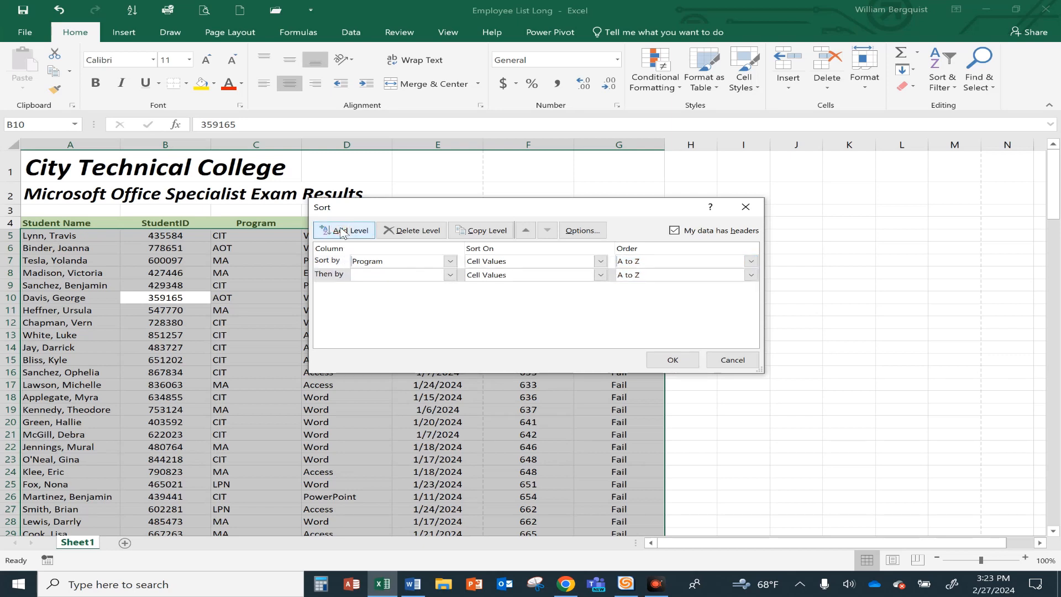
pyautogui.click(451, 275)
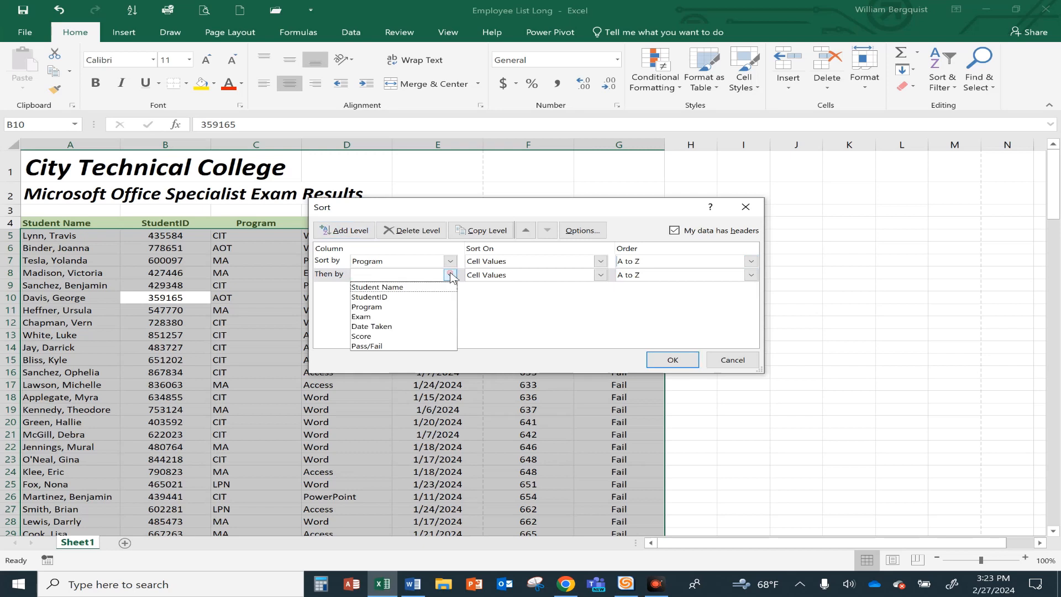
pyautogui.click(371, 317)
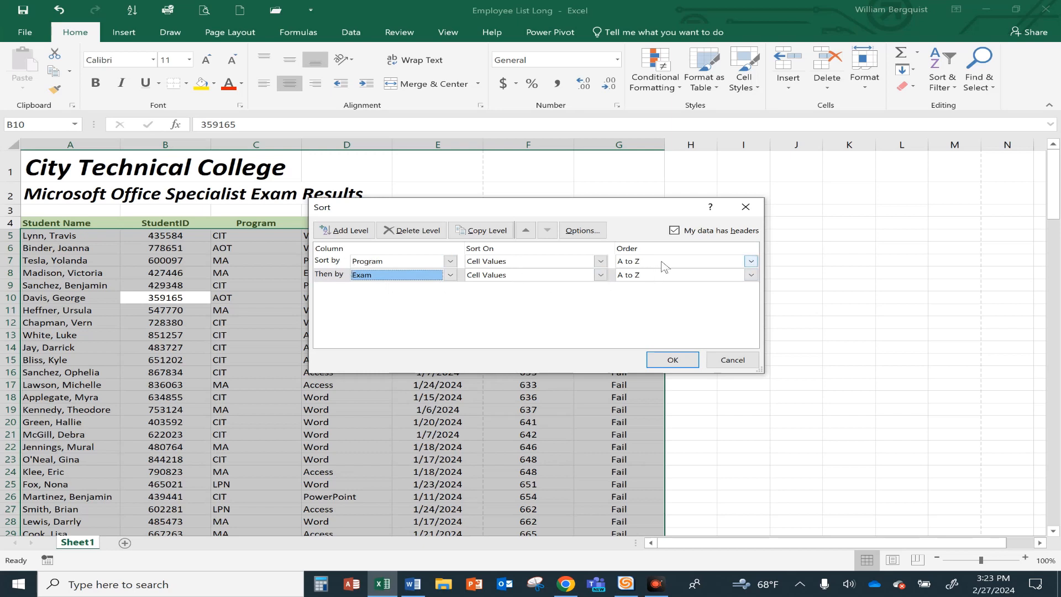
pyautogui.click(673, 360)
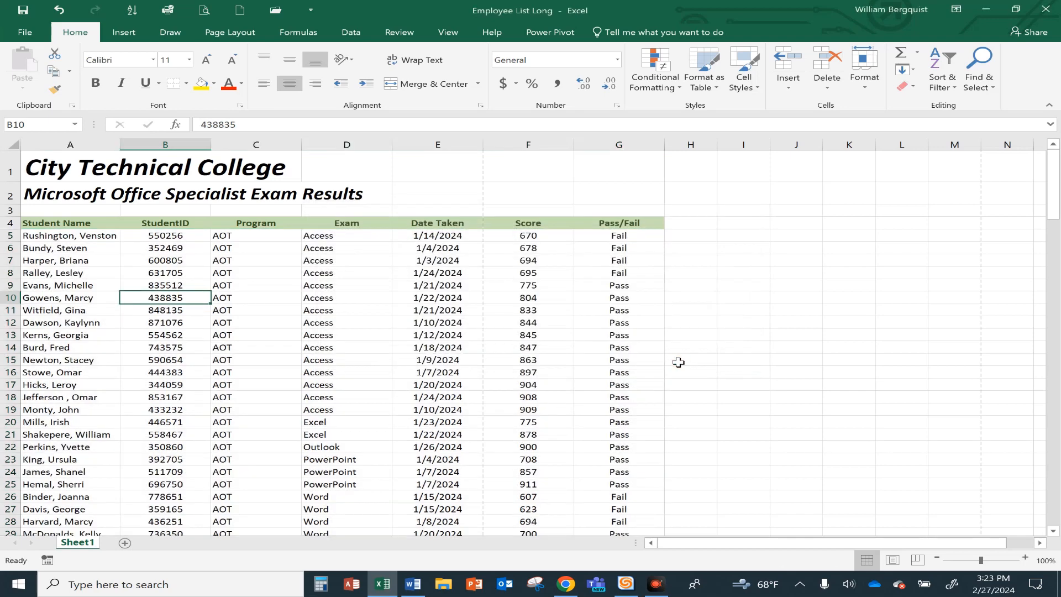
# Look through the sorted list to check how the exams are ordered within each program.
pyautogui.click(263, 286)
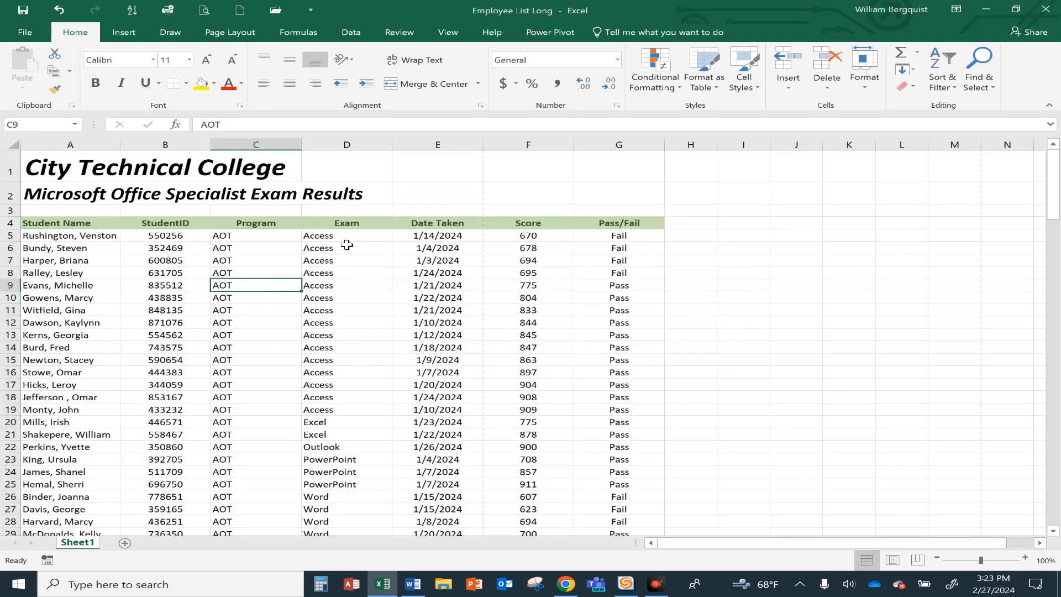
pyautogui.scroll(-4, 347, 290)
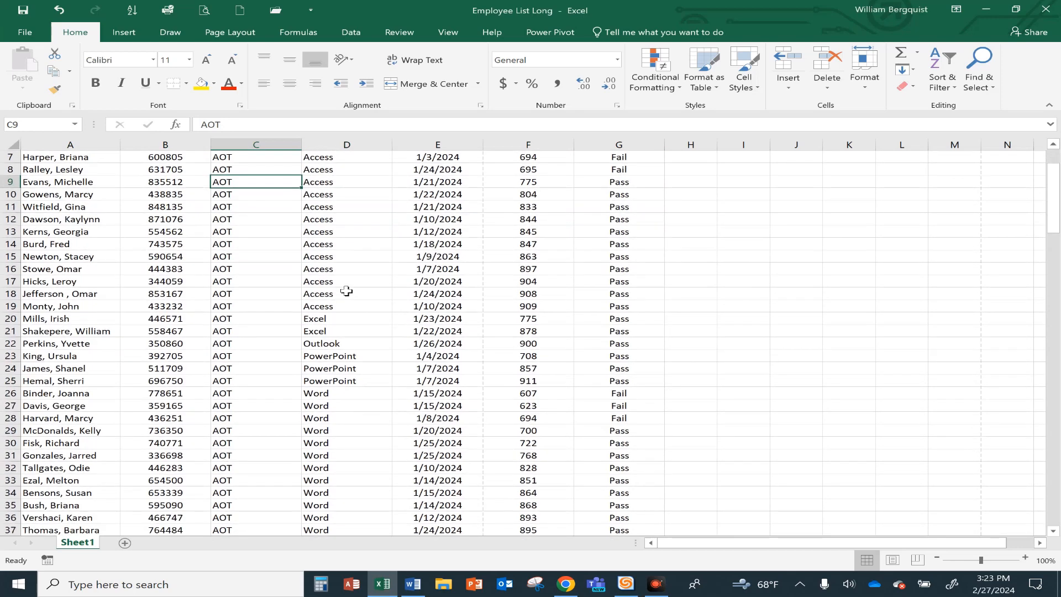
pyautogui.scroll(-3, 349, 362)
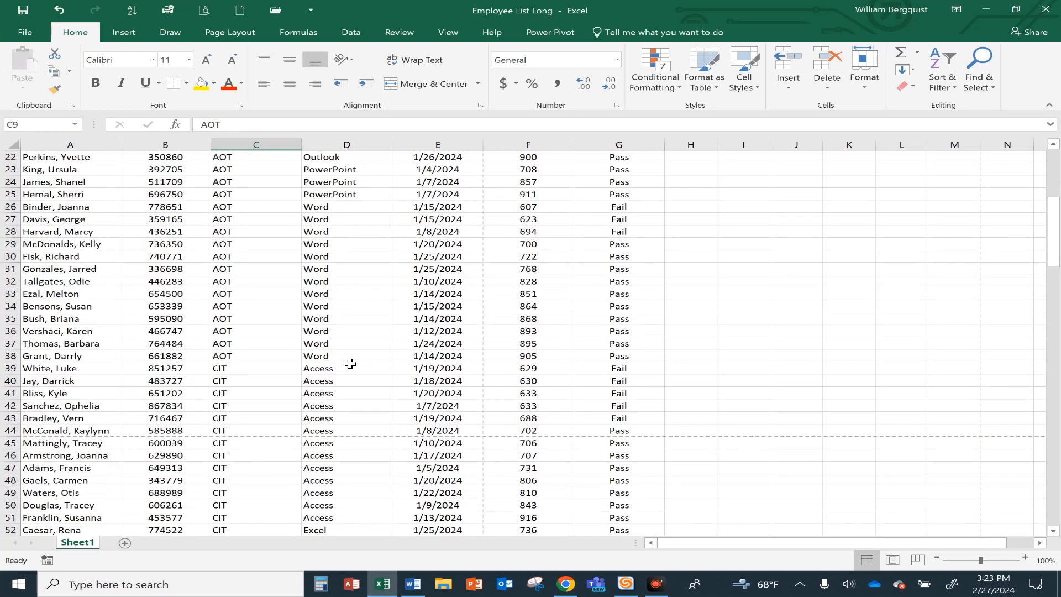
pyautogui.click(244, 369)
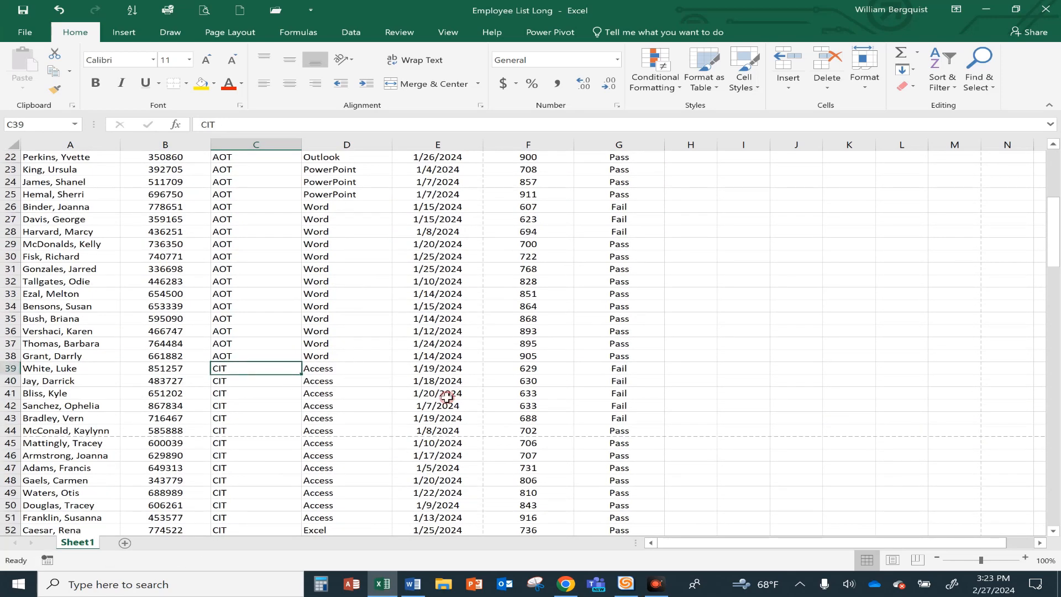
pyautogui.click(320, 366)
pyautogui.scroll(-5, 320, 370)
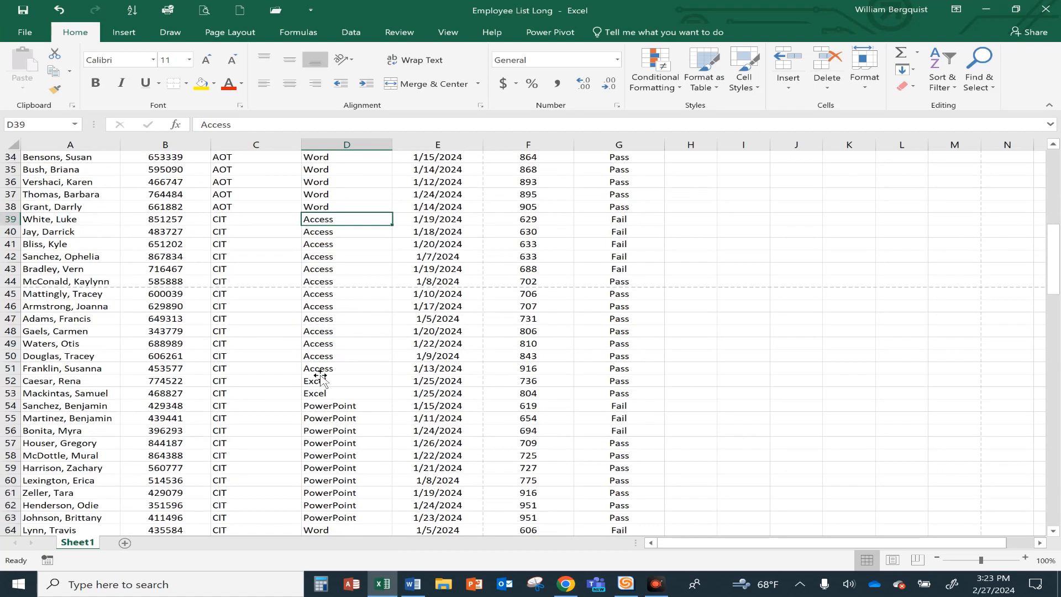
pyautogui.scroll(-13, 320, 374)
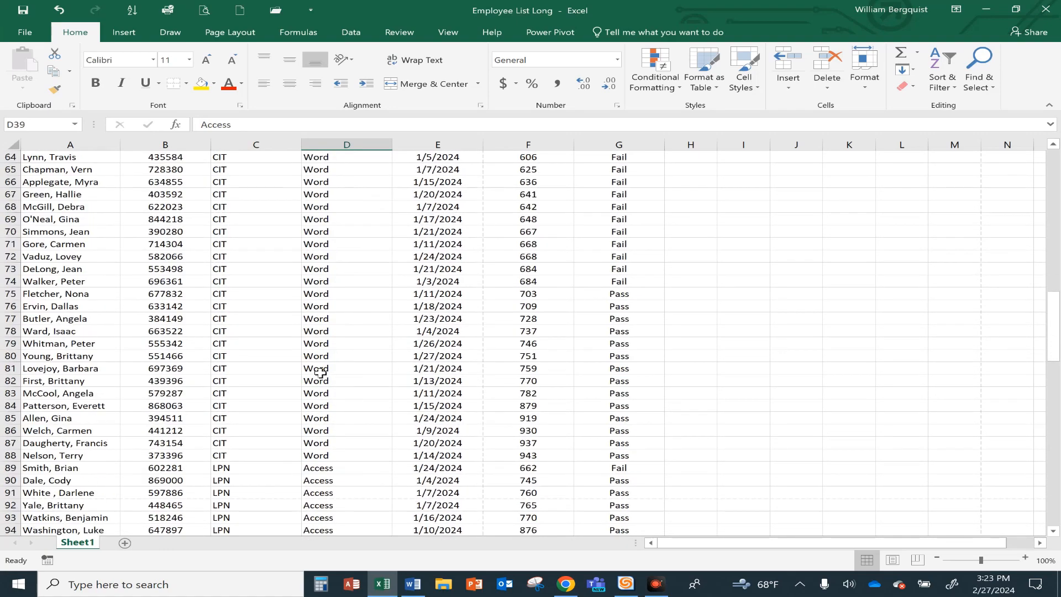
pyautogui.scroll(14, 320, 372)
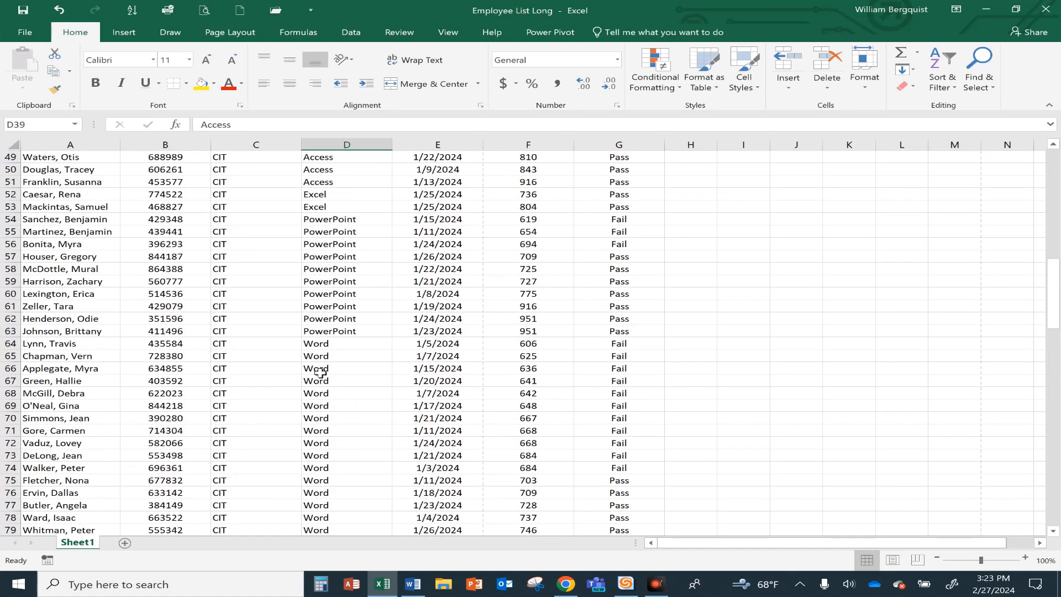
# Sort the exam results list by Date Taken from oldest to newest and look over the sorted dates.
pyautogui.scroll(11, 321, 372)
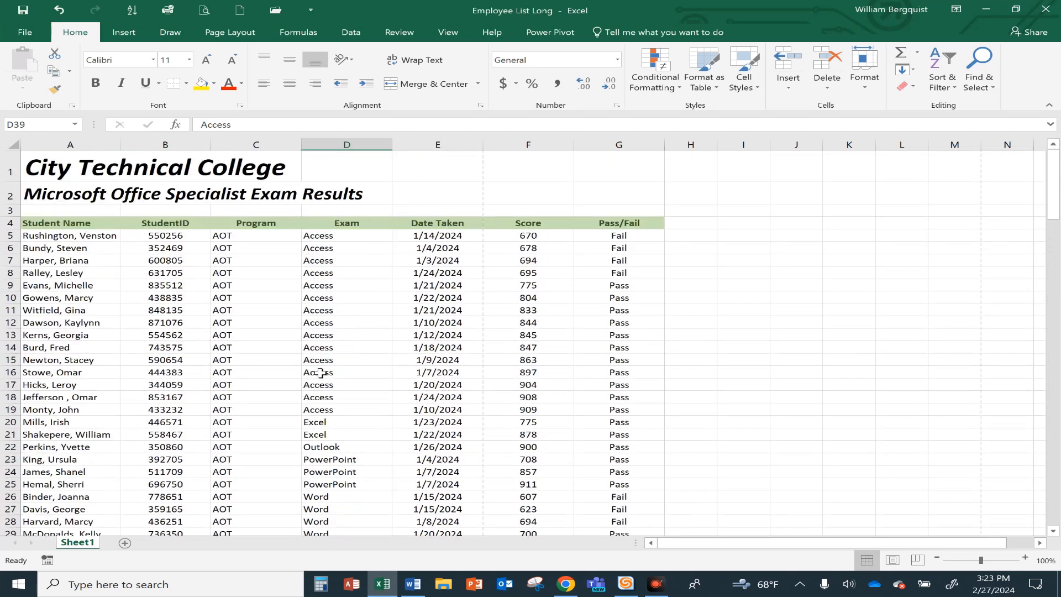
pyautogui.click(334, 261)
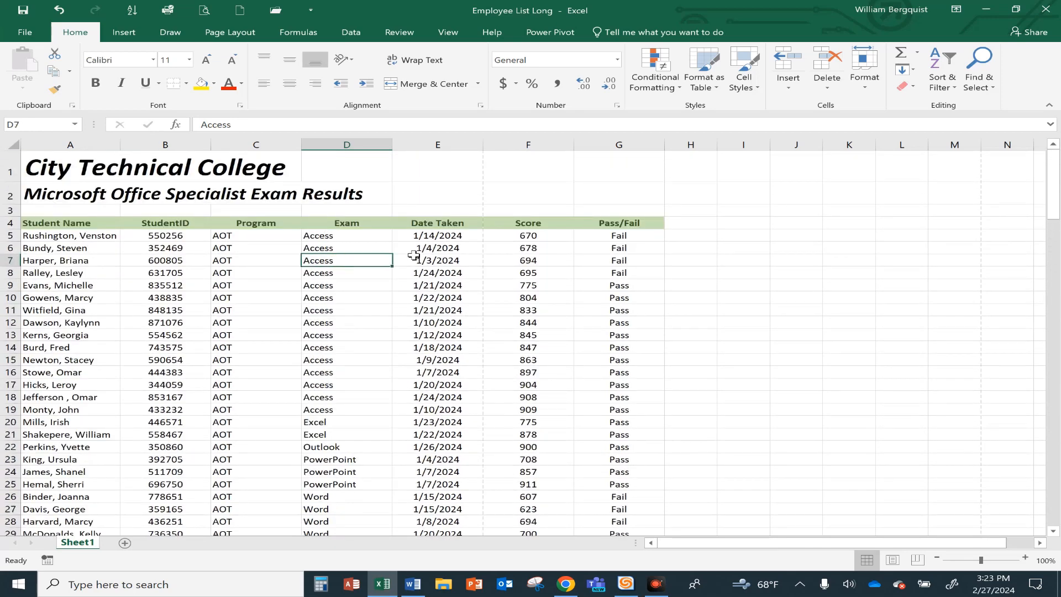
pyautogui.click(440, 237)
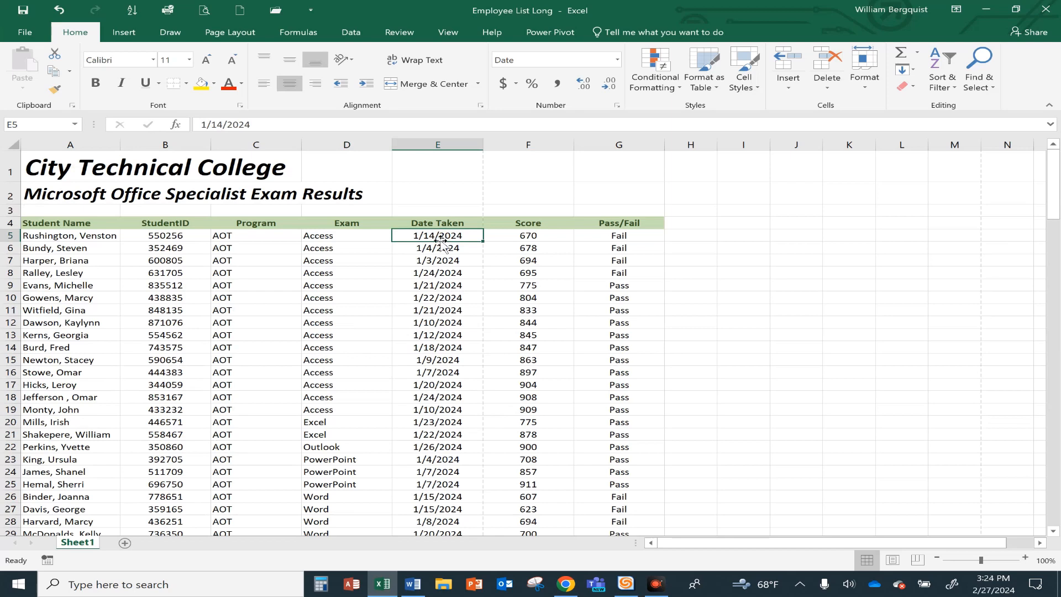
pyautogui.click(443, 258)
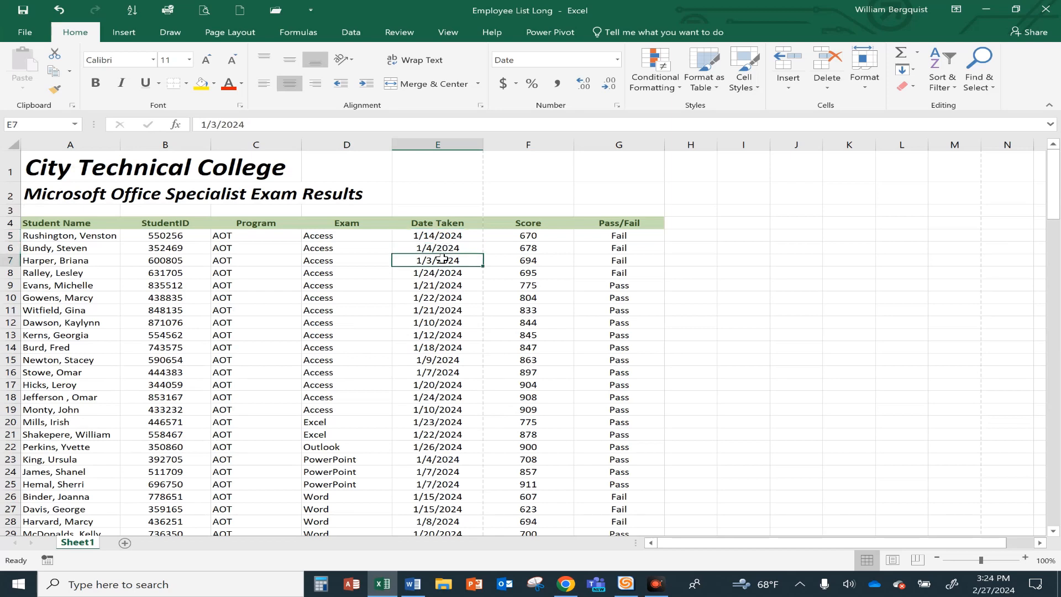
pyautogui.click(948, 83)
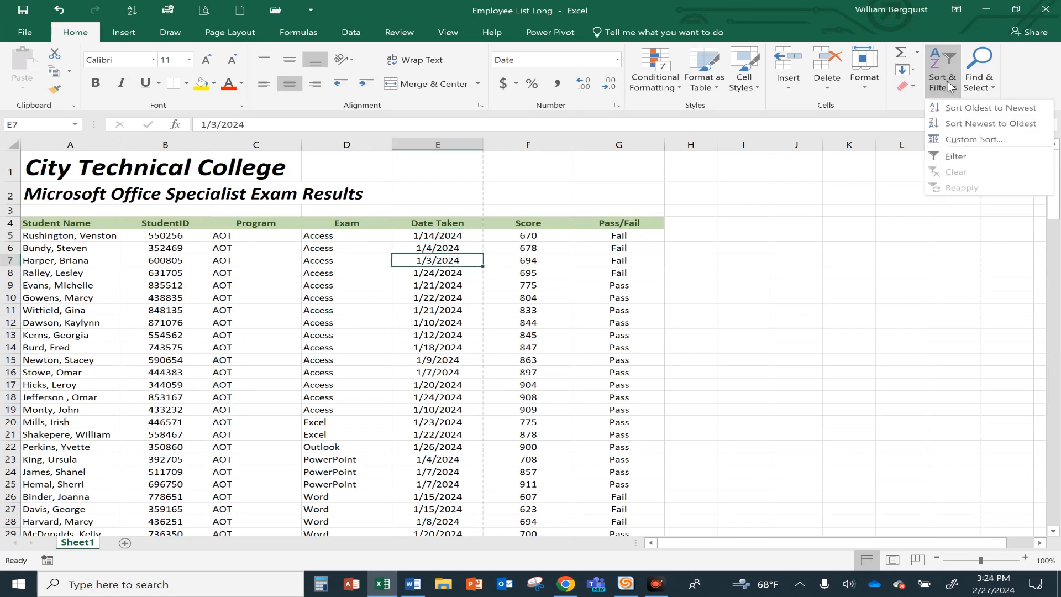
pyautogui.click(968, 108)
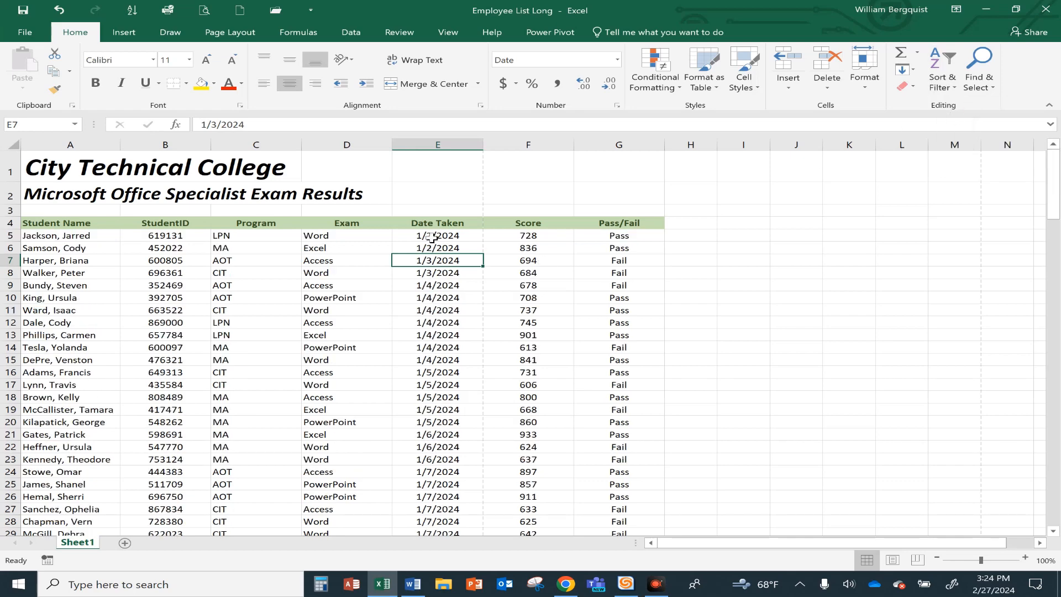
pyautogui.scroll(-4, 425, 355)
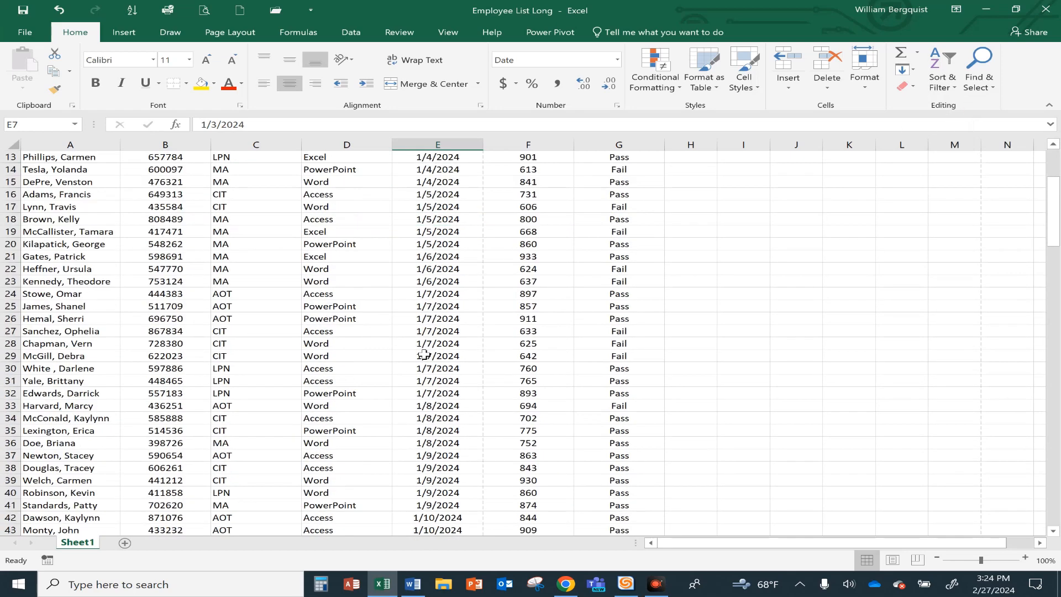
pyautogui.scroll(4, 425, 356)
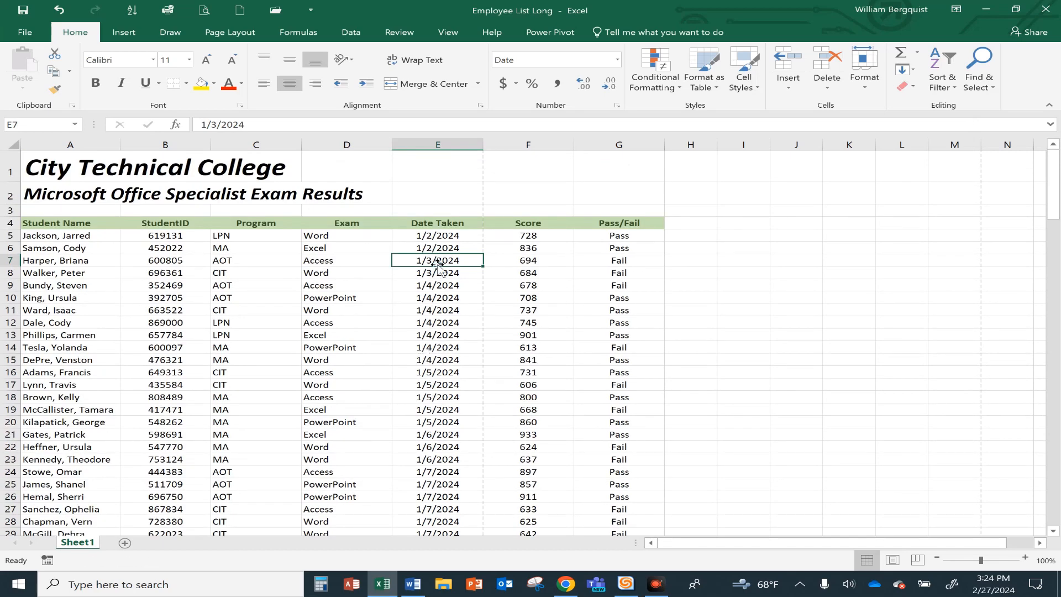
# Sort the exam results list by Date Taken from newest to oldest and look through the sorted dates.
pyautogui.rightClick(438, 264)
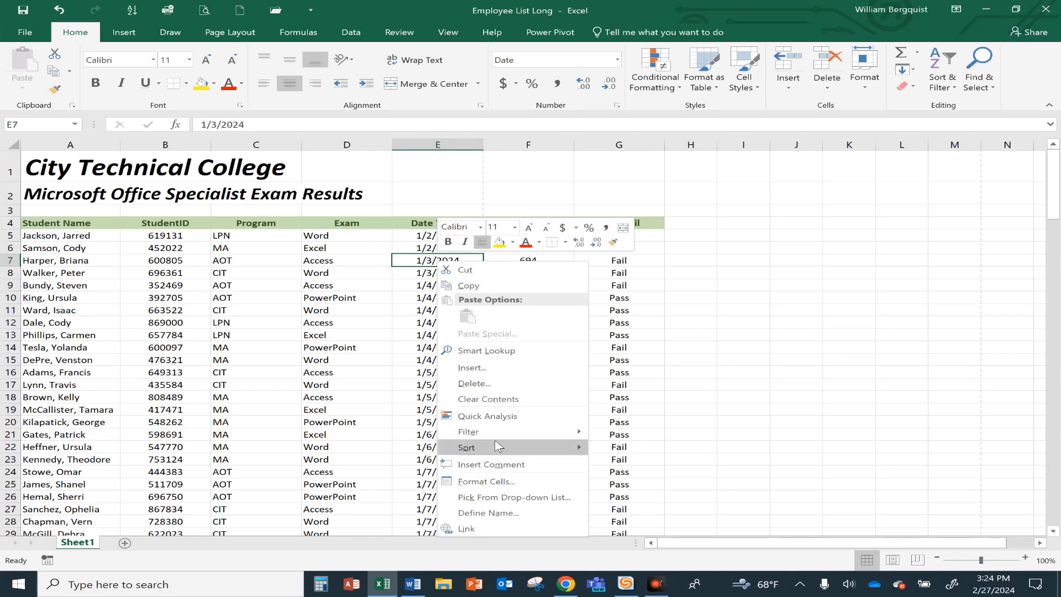
pyautogui.moveTo(499, 446)
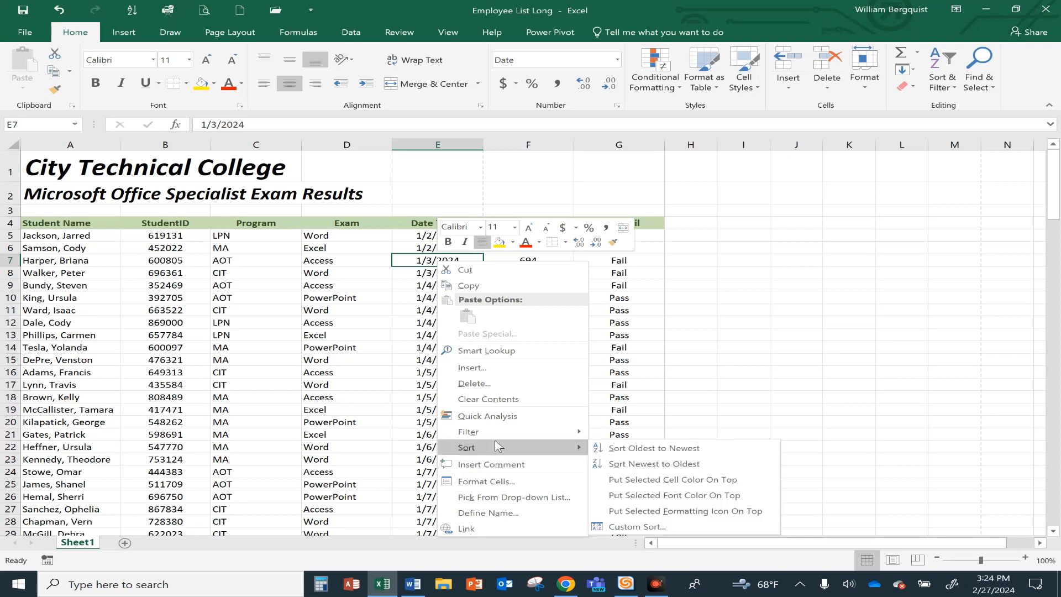
pyautogui.click(650, 466)
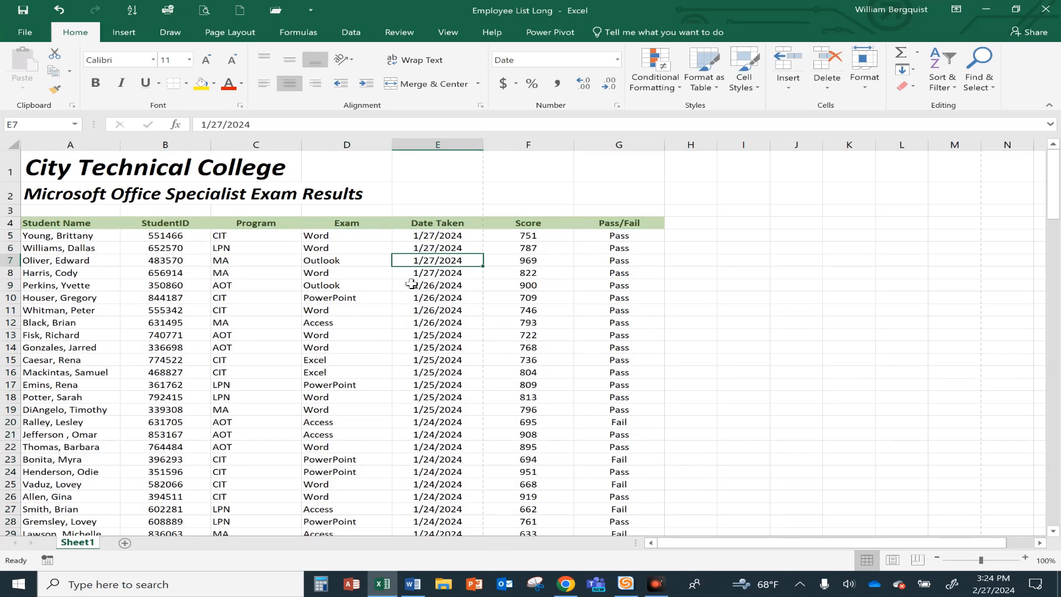
pyautogui.click(439, 286)
pyautogui.scroll(-15, 430, 323)
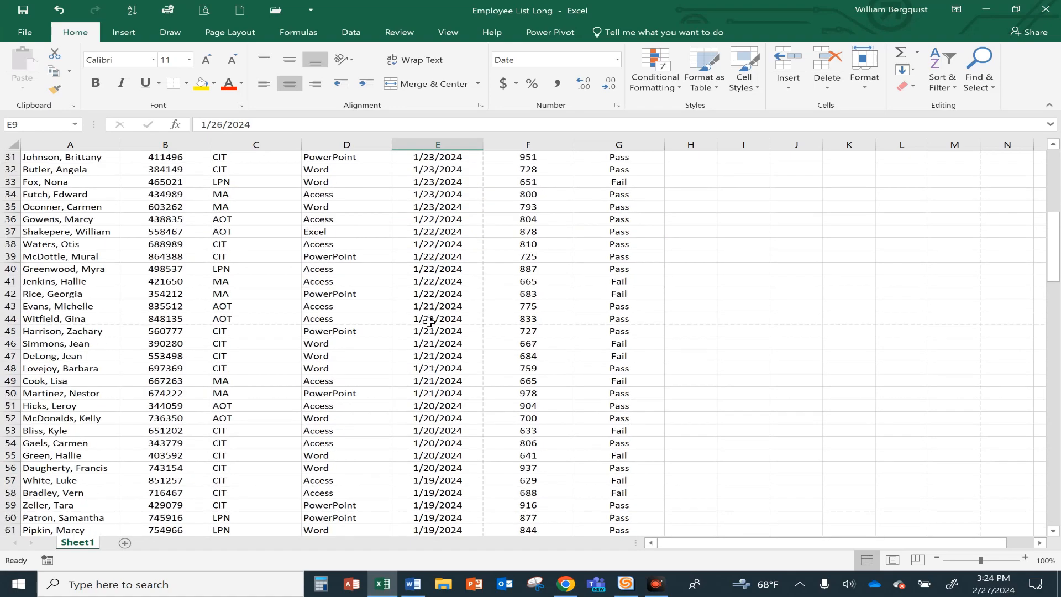
pyautogui.scroll(-5, 429, 323)
pyautogui.scroll(-20, 429, 322)
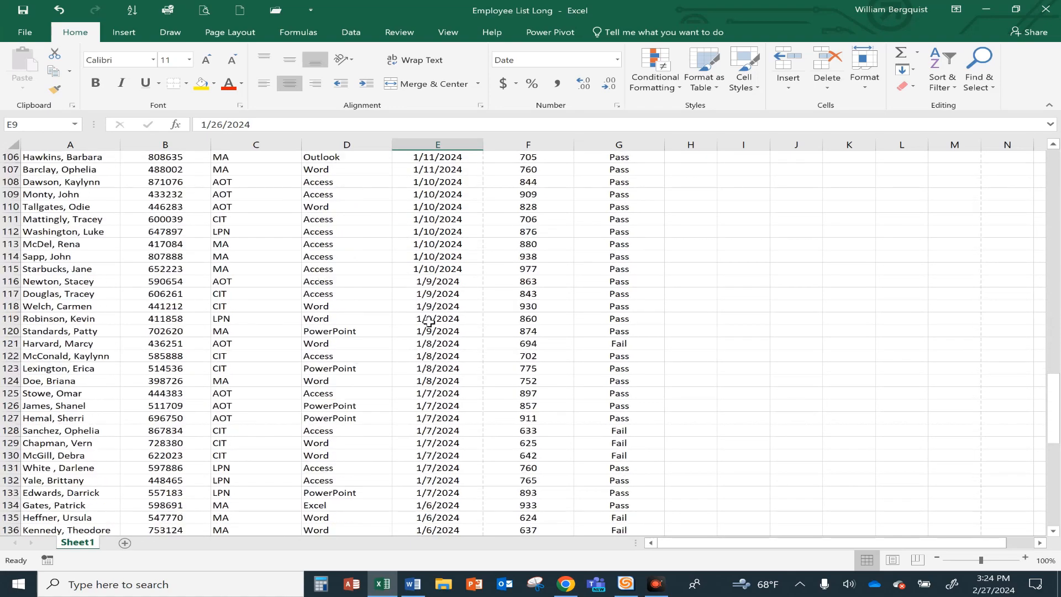
pyautogui.scroll(7, 430, 322)
pyautogui.scroll(20, 430, 322)
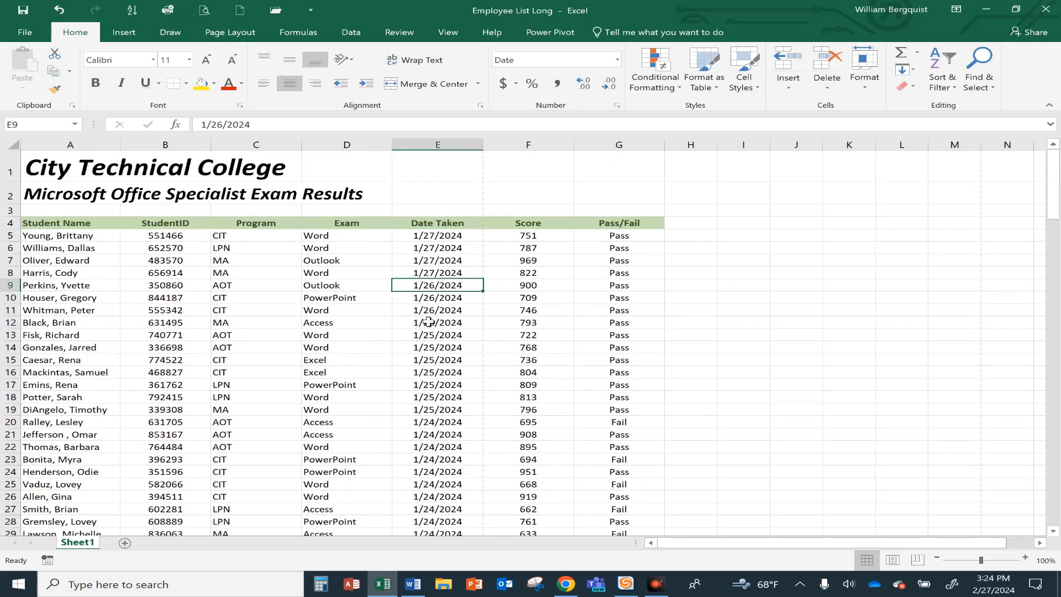
pyautogui.click(422, 236)
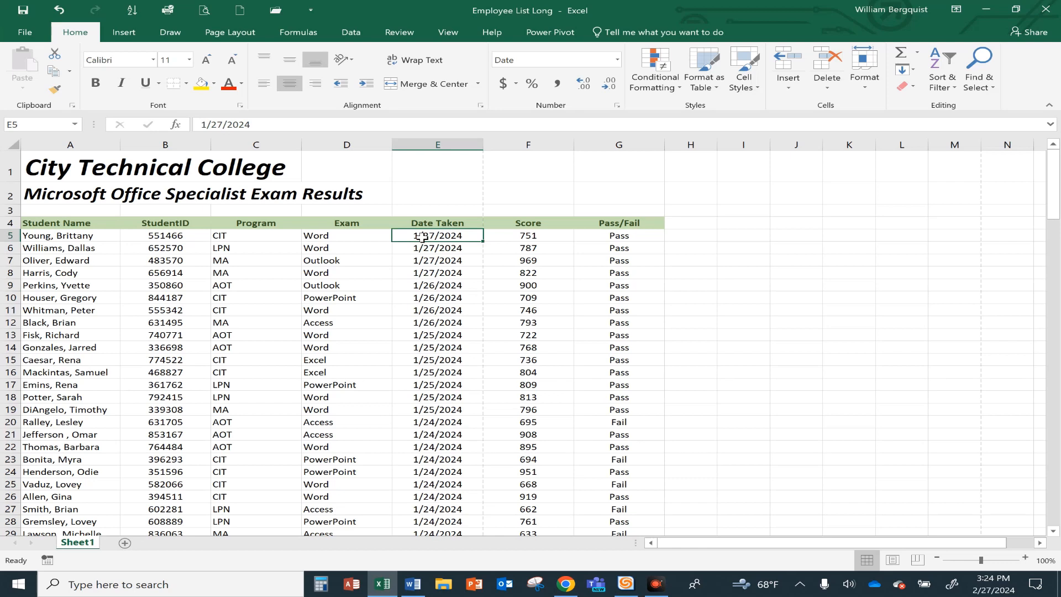
pyautogui.click(518, 236)
pyautogui.click(518, 247)
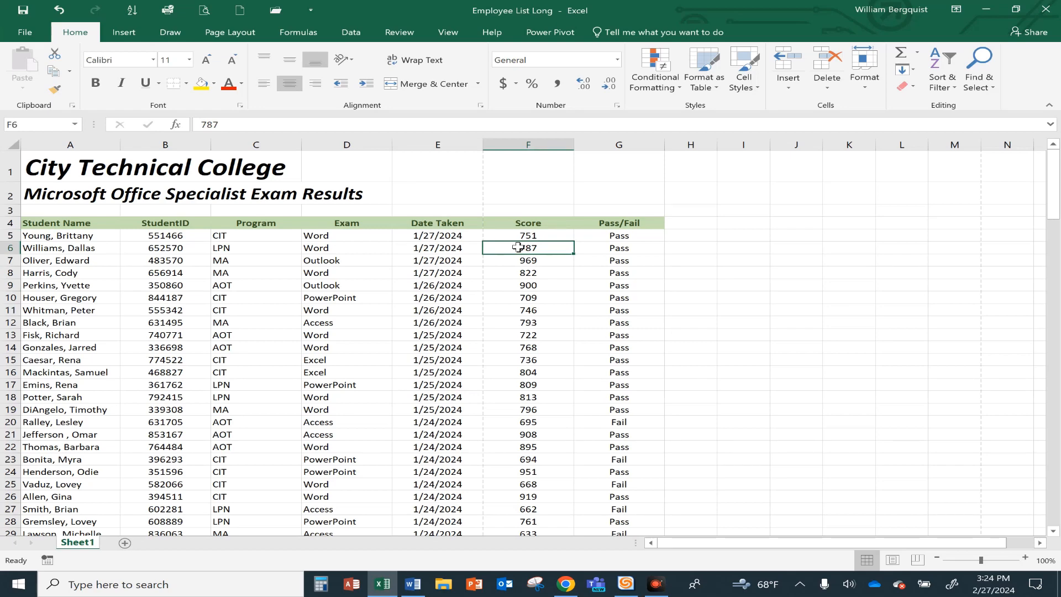
pyautogui.rightClick(517, 247)
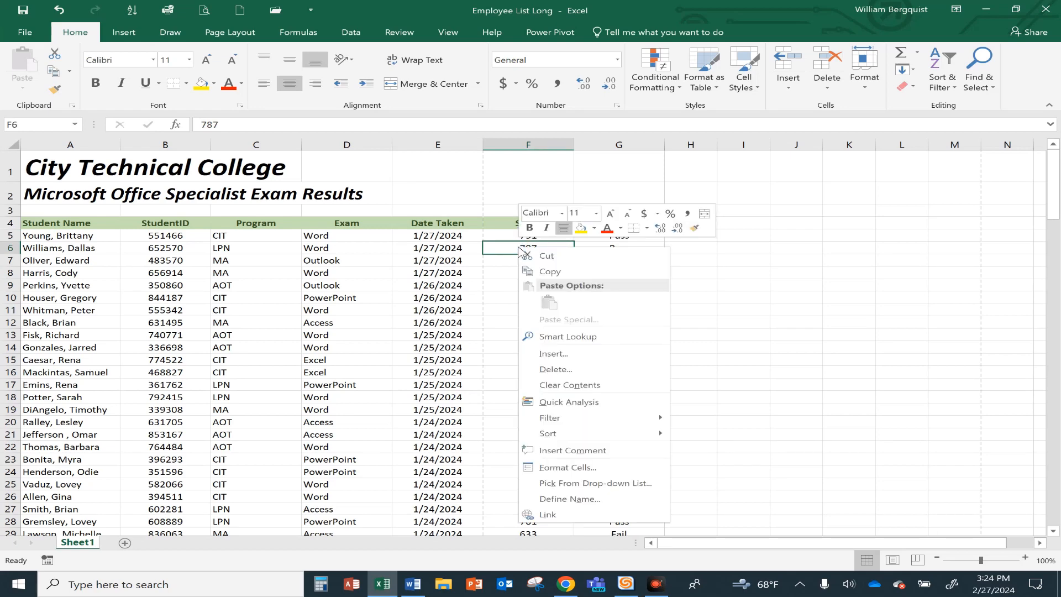
pyautogui.click(425, 235)
# Start a custom sort of the exam results list with Date Taken as the first level, by cell values from oldest to newest.
pyautogui.click(426, 235)
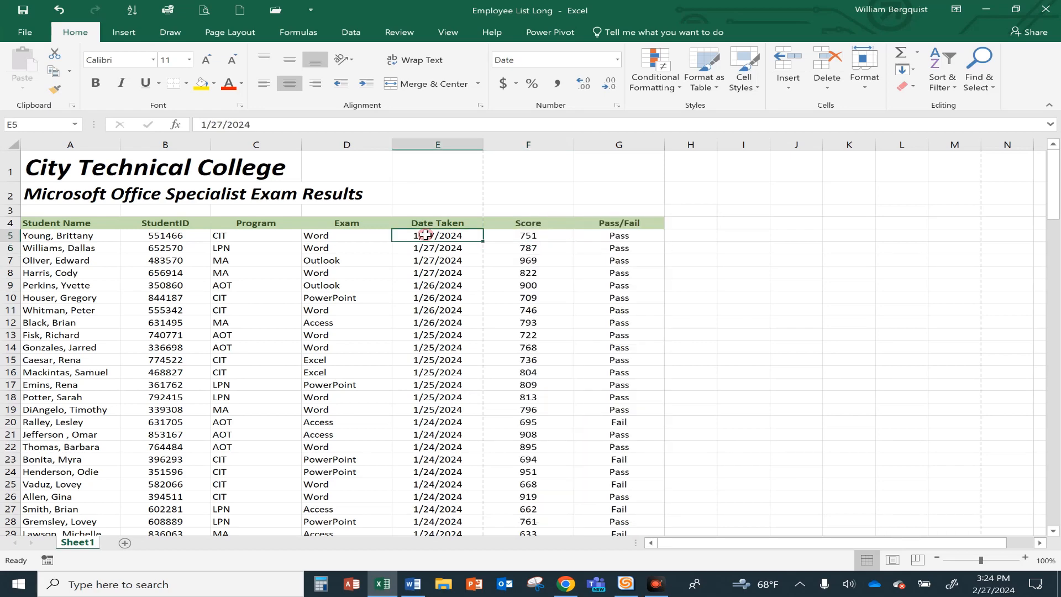
pyautogui.rightClick(425, 236)
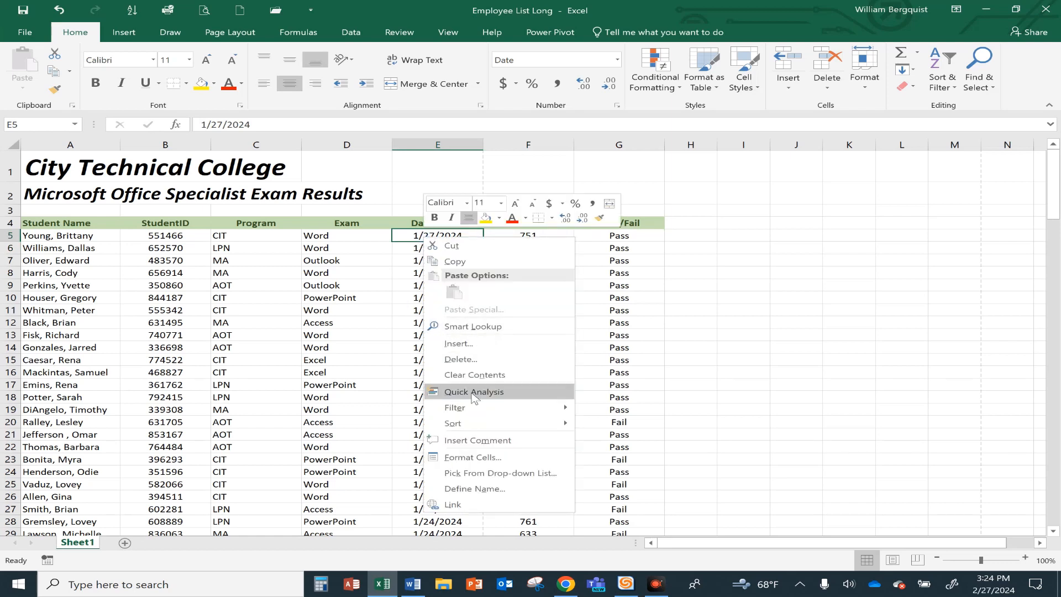
pyautogui.moveTo(480, 425)
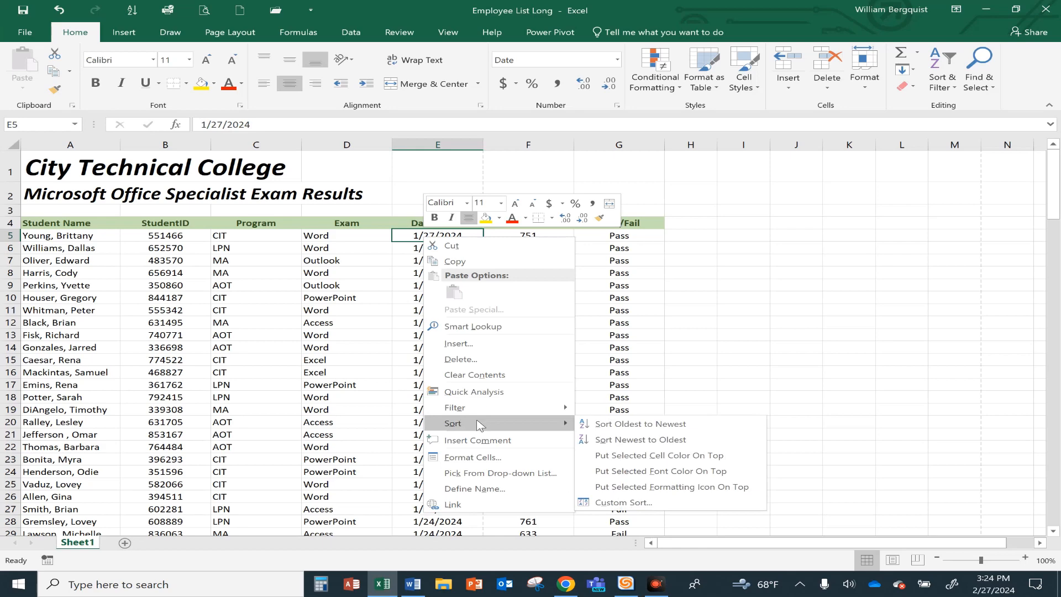
pyautogui.click(608, 502)
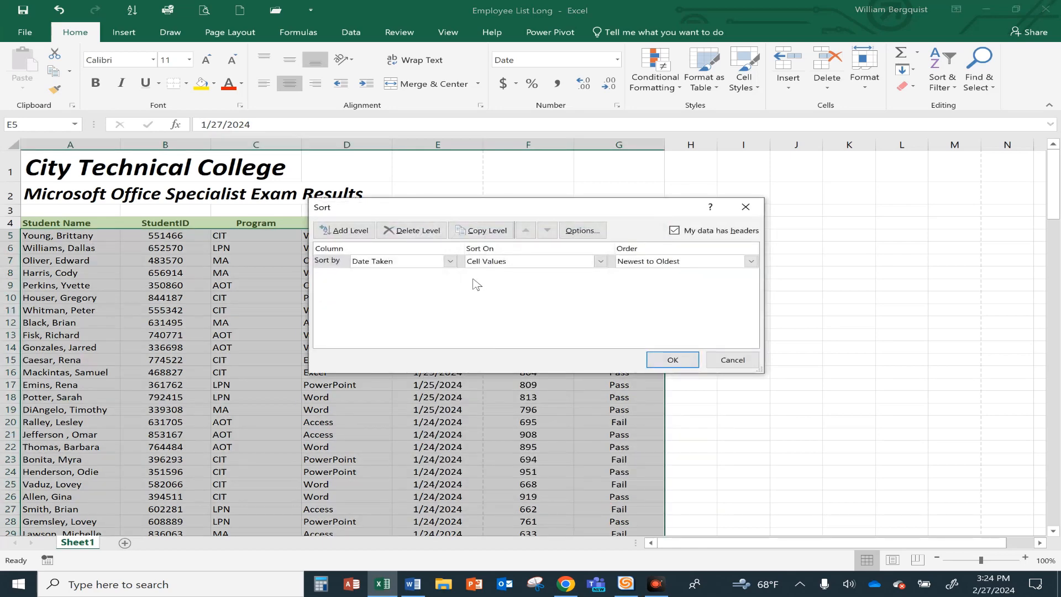
pyautogui.click(504, 263)
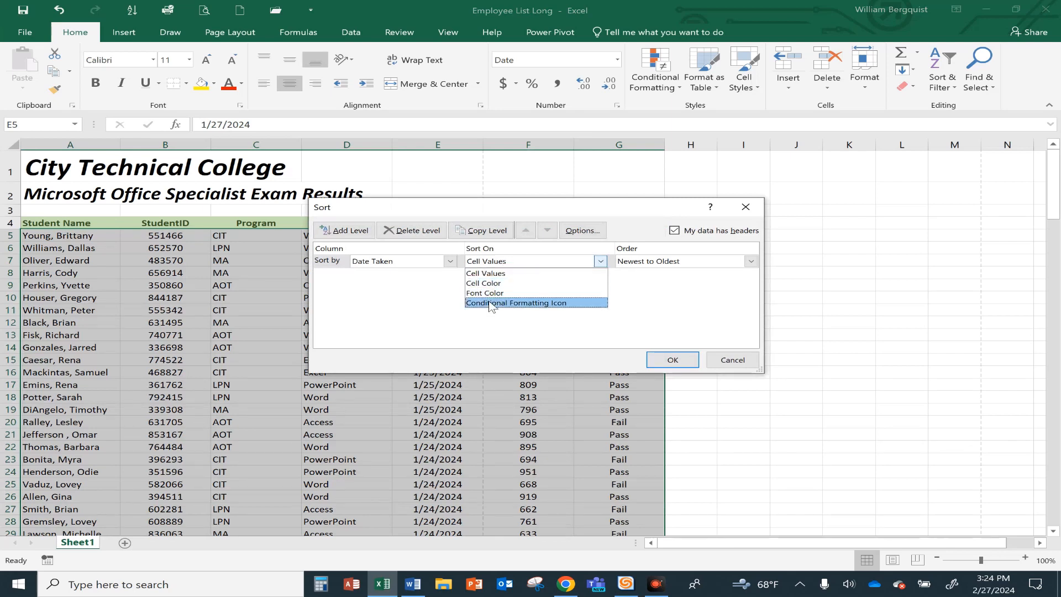
pyautogui.click(658, 262)
pyautogui.click(658, 262)
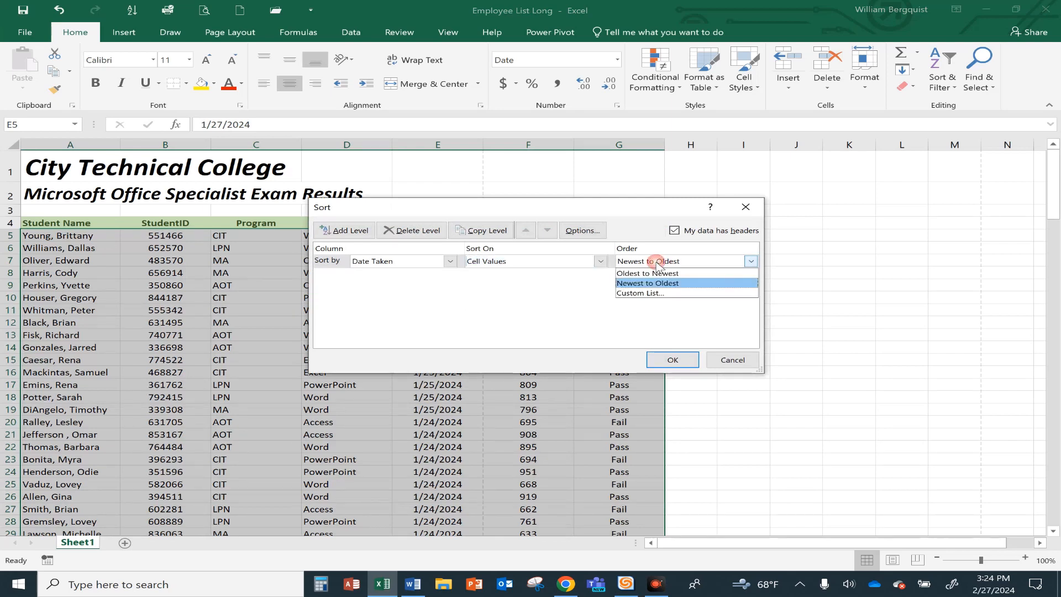
pyautogui.click(647, 274)
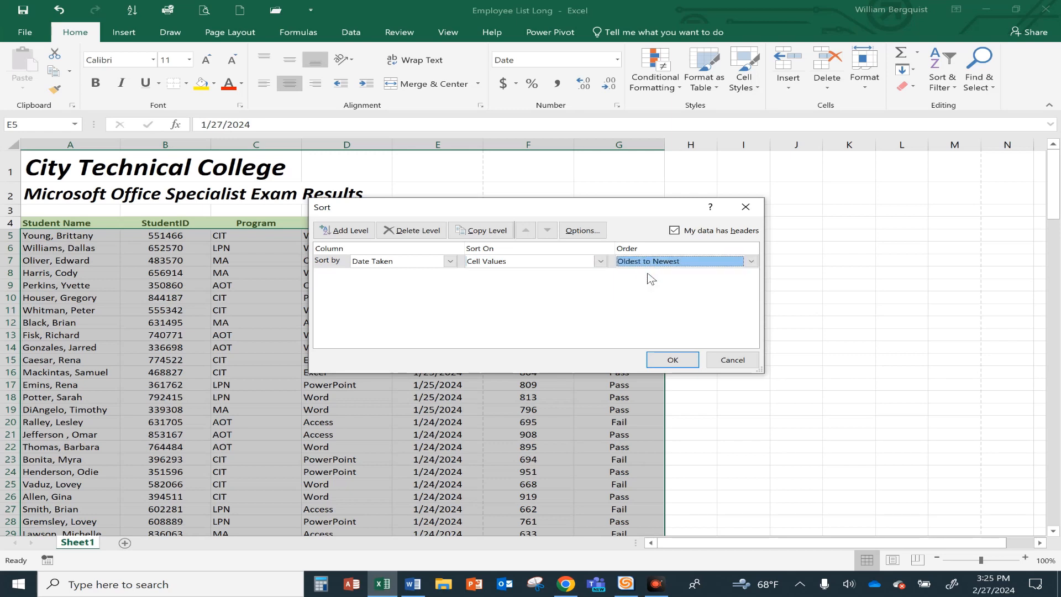
# Add a second sort level on Exam, by cell values from A to Z, and apply the sort to the dated list.
pyautogui.click(354, 232)
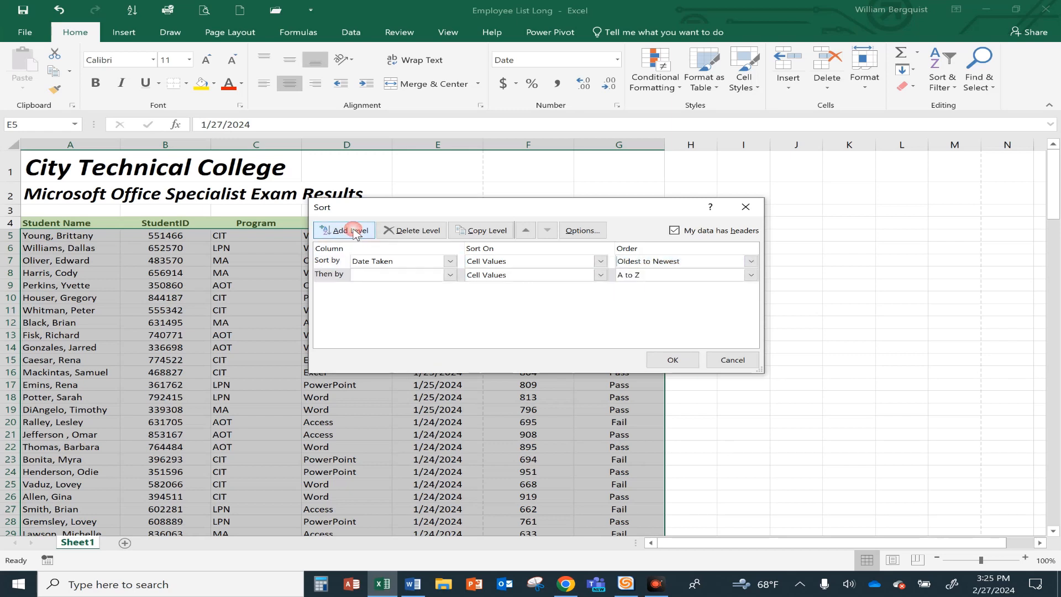
pyautogui.click(450, 275)
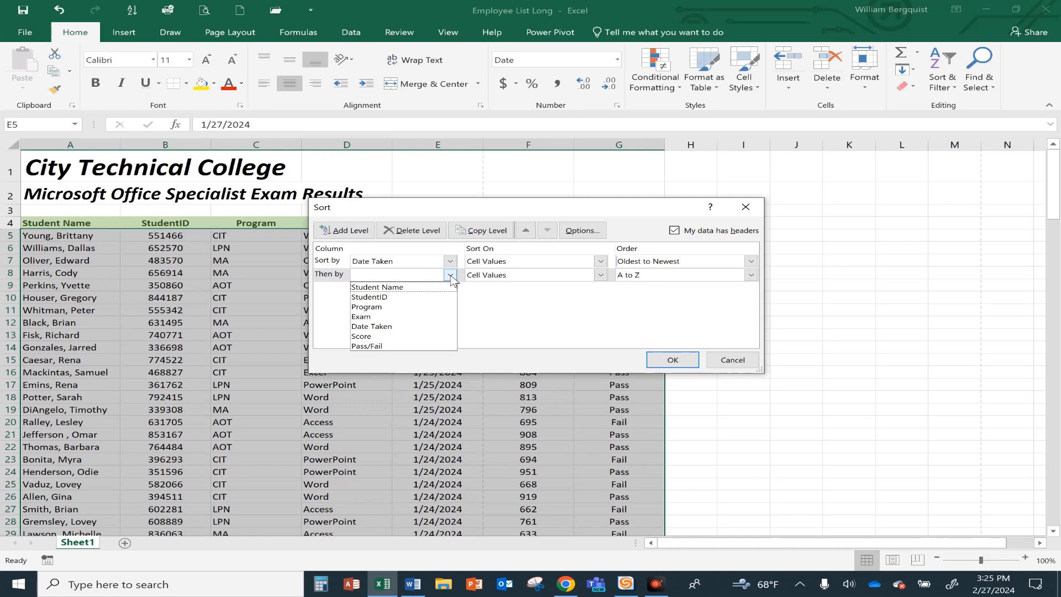
pyautogui.click(362, 316)
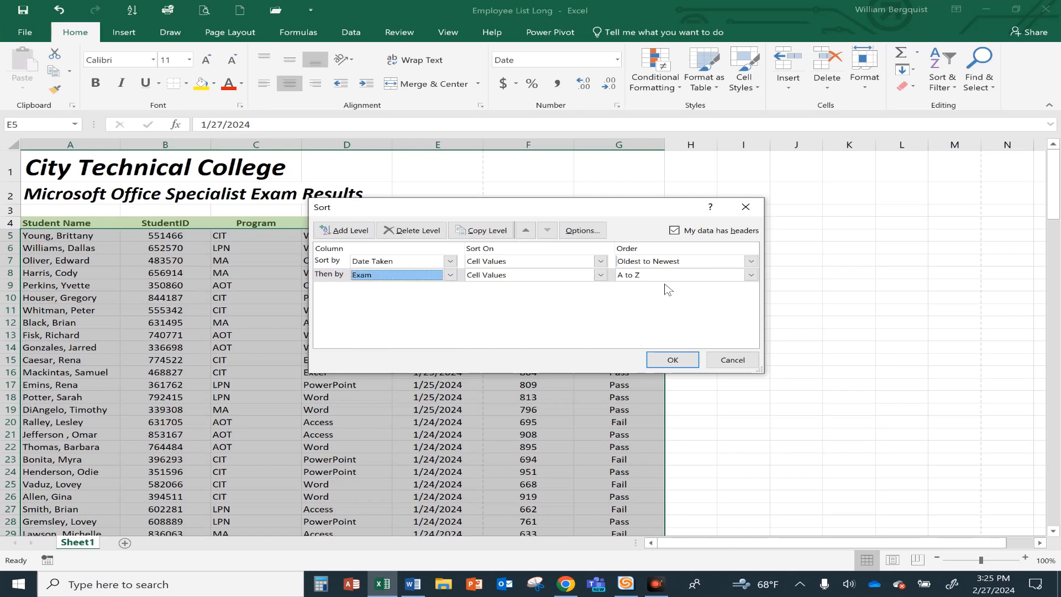
pyautogui.click(677, 361)
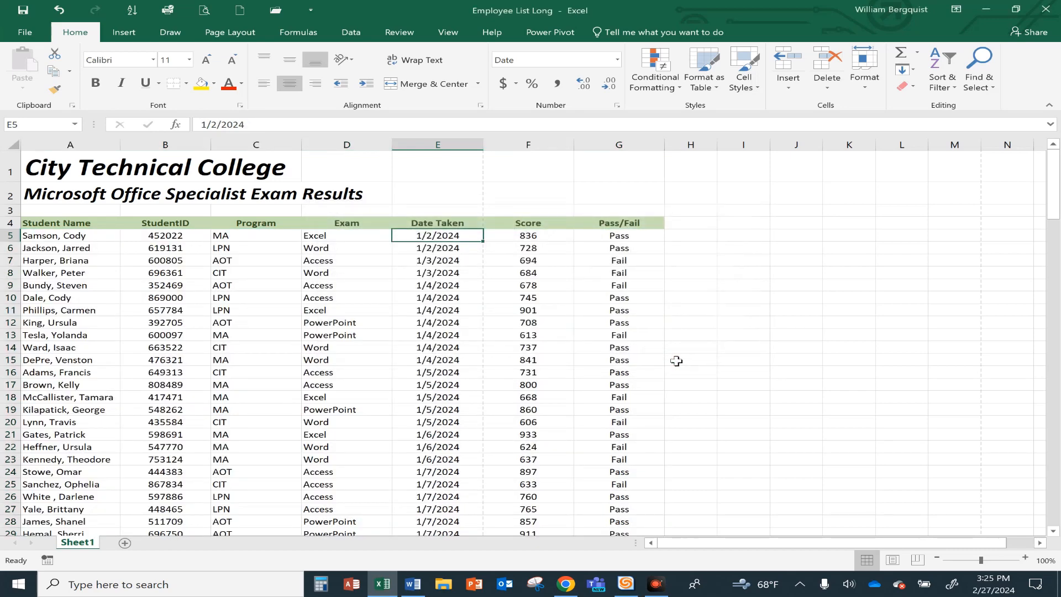
# Look through the Date Taken and Exam columns to check how the exams are ordered within each date.
pyautogui.click(321, 261)
pyautogui.click(441, 286)
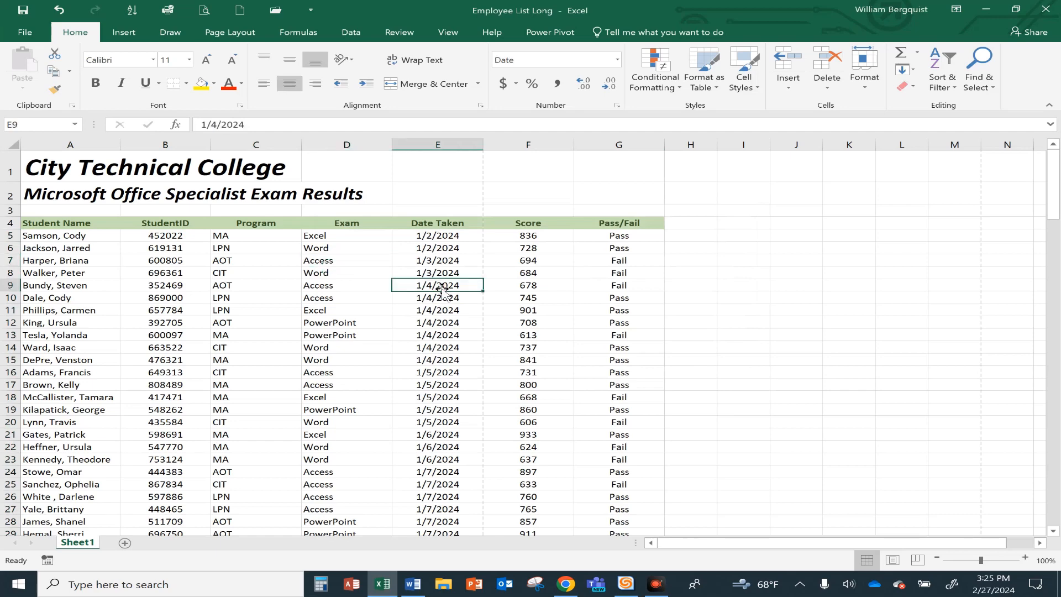
pyautogui.scroll(-2, 443, 355)
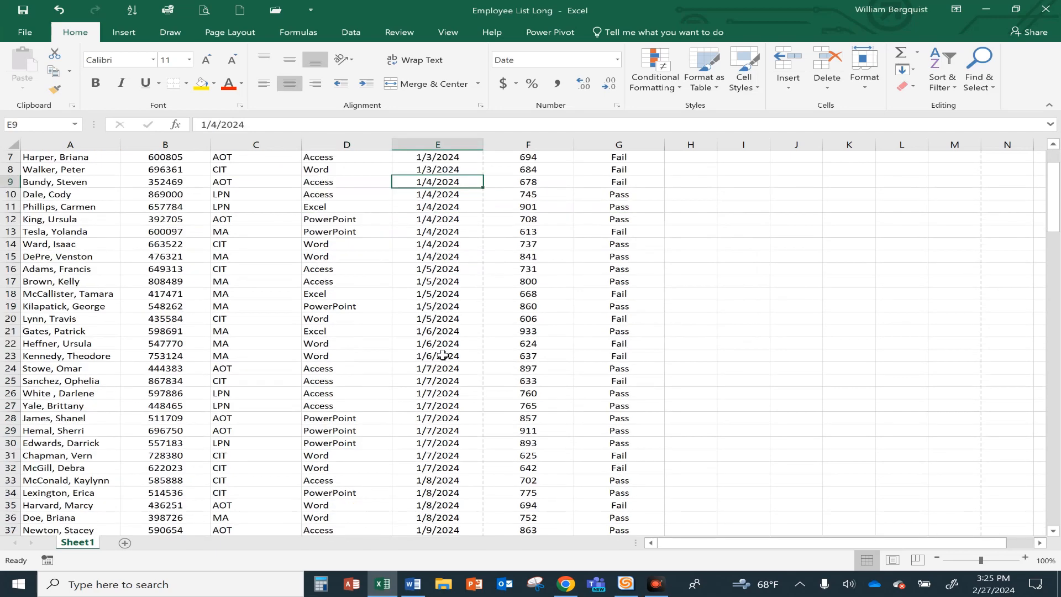
pyautogui.scroll(-3, 443, 355)
pyautogui.scroll(5, 443, 355)
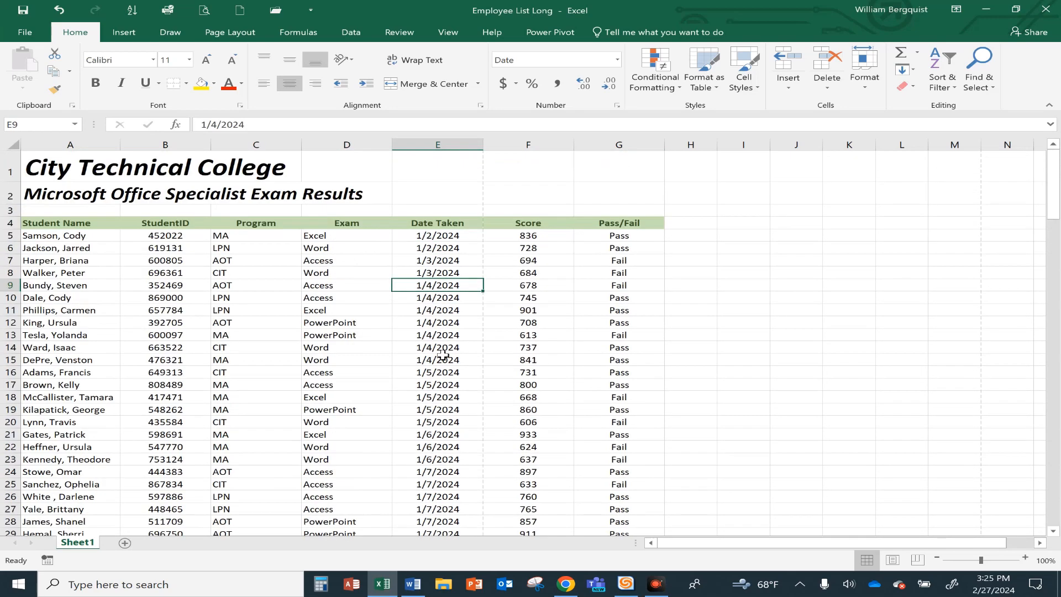
pyautogui.click(427, 257)
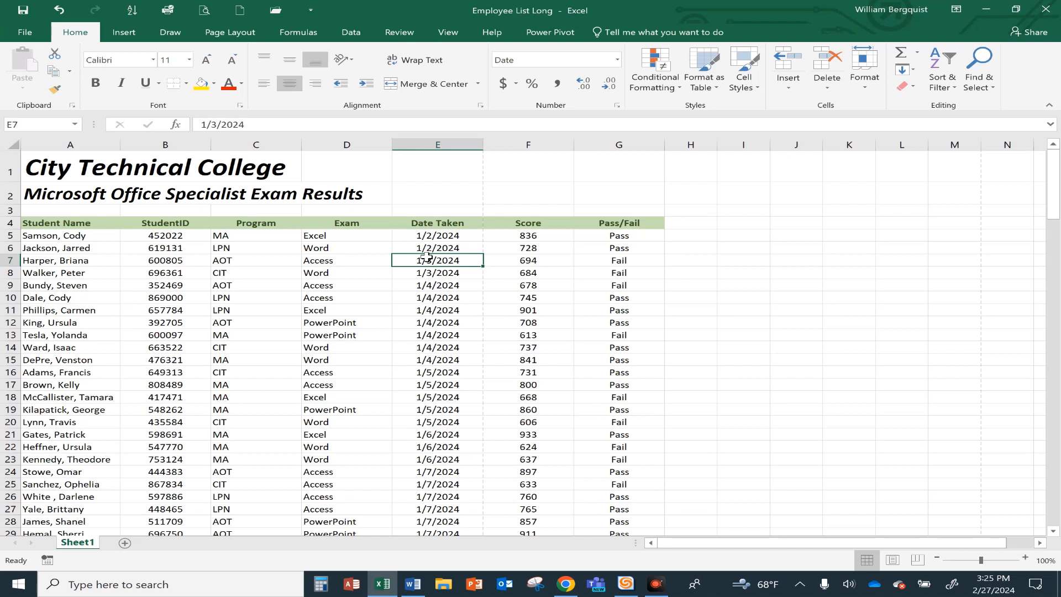
pyautogui.click(327, 236)
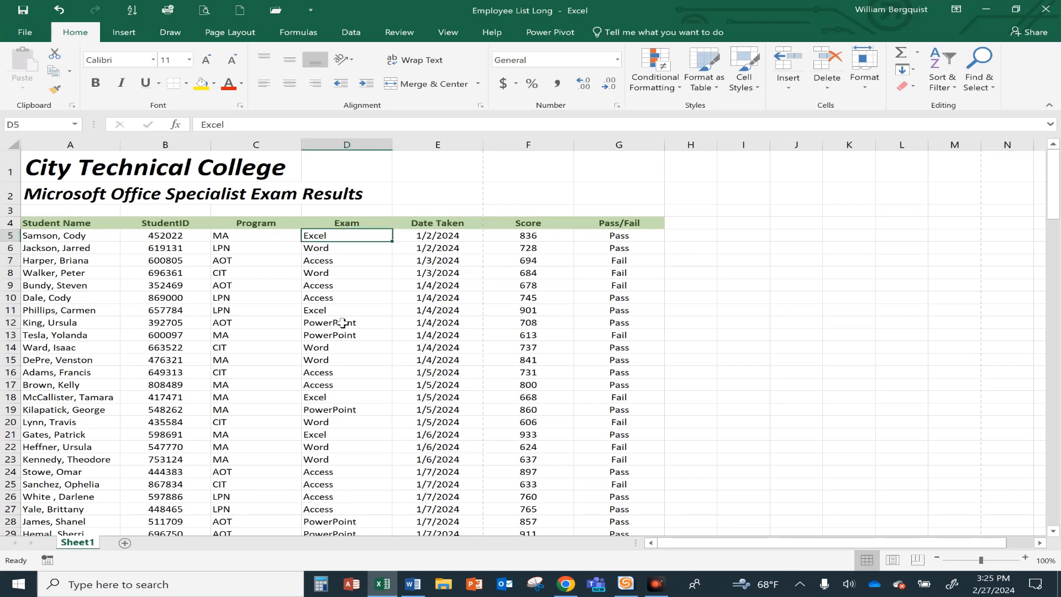
pyautogui.click(346, 336)
pyautogui.click(343, 396)
pyautogui.click(345, 308)
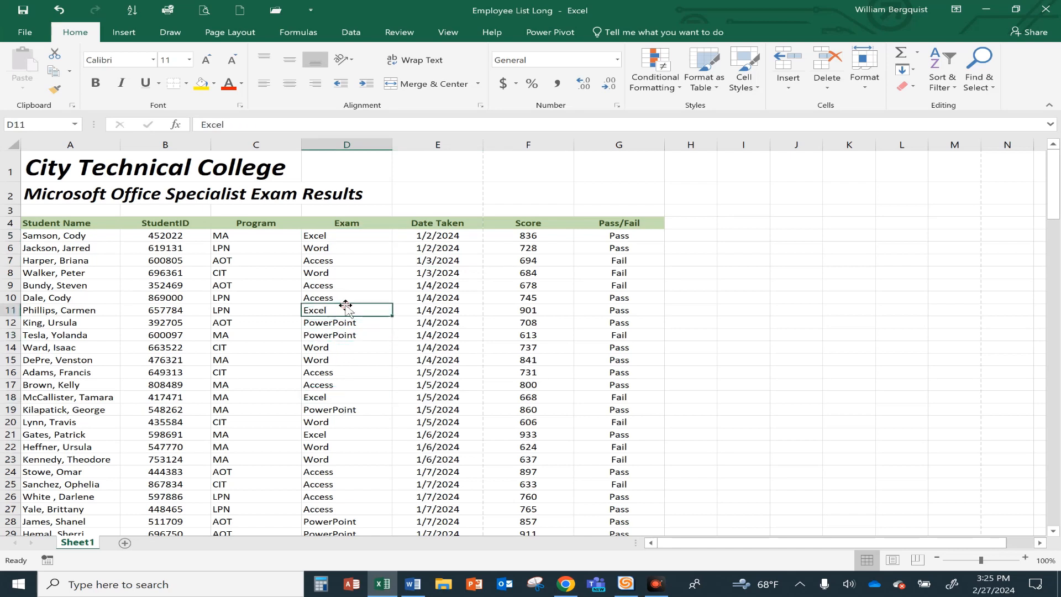
pyautogui.click(339, 258)
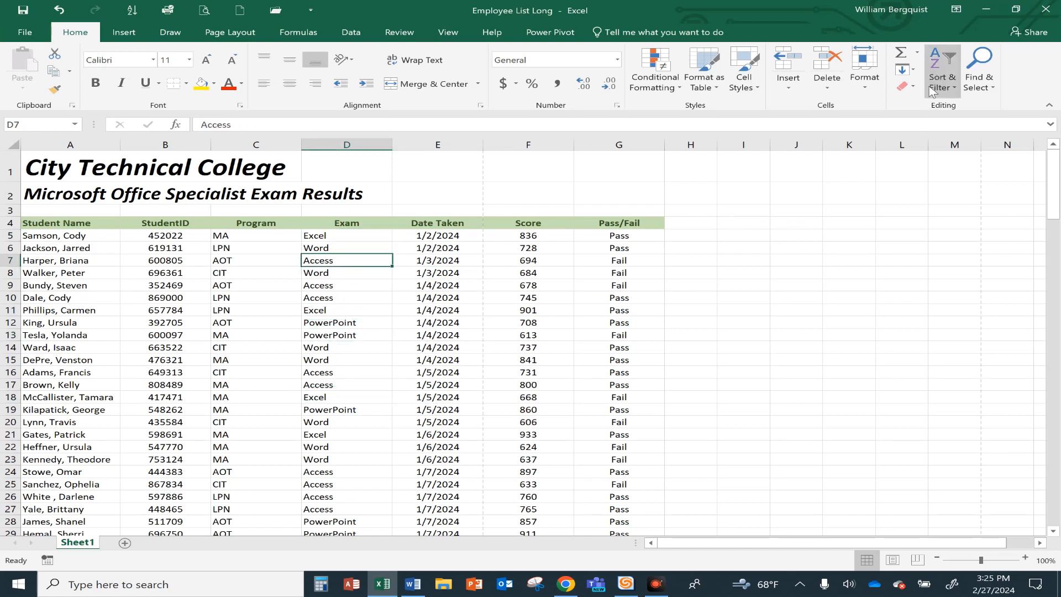
# Turn on filtering for the exam results list so every column header gets a filter.
pyautogui.click(204, 310)
pyautogui.click(235, 347)
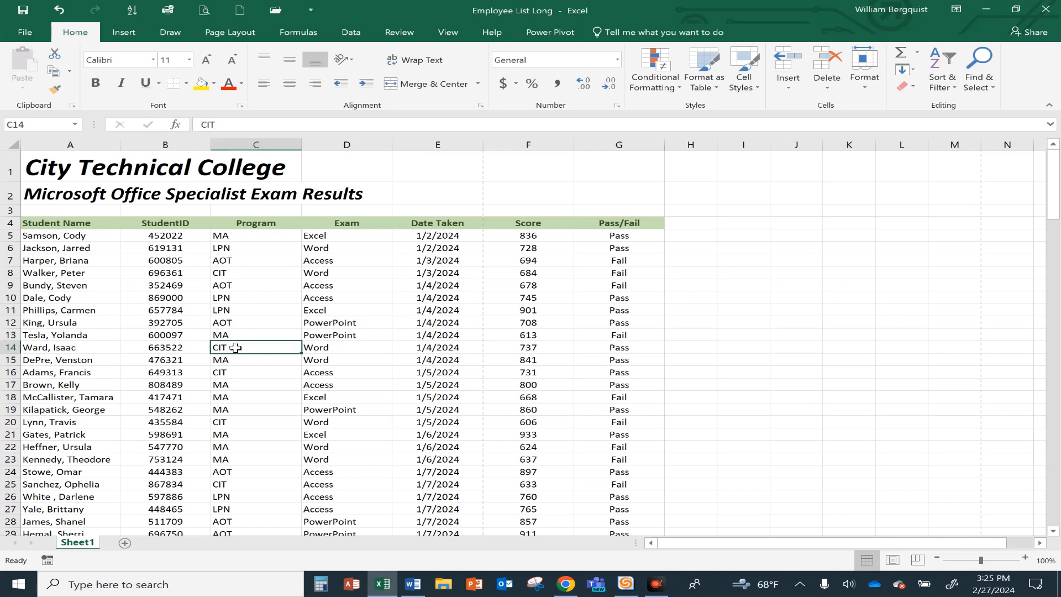
pyautogui.click(938, 84)
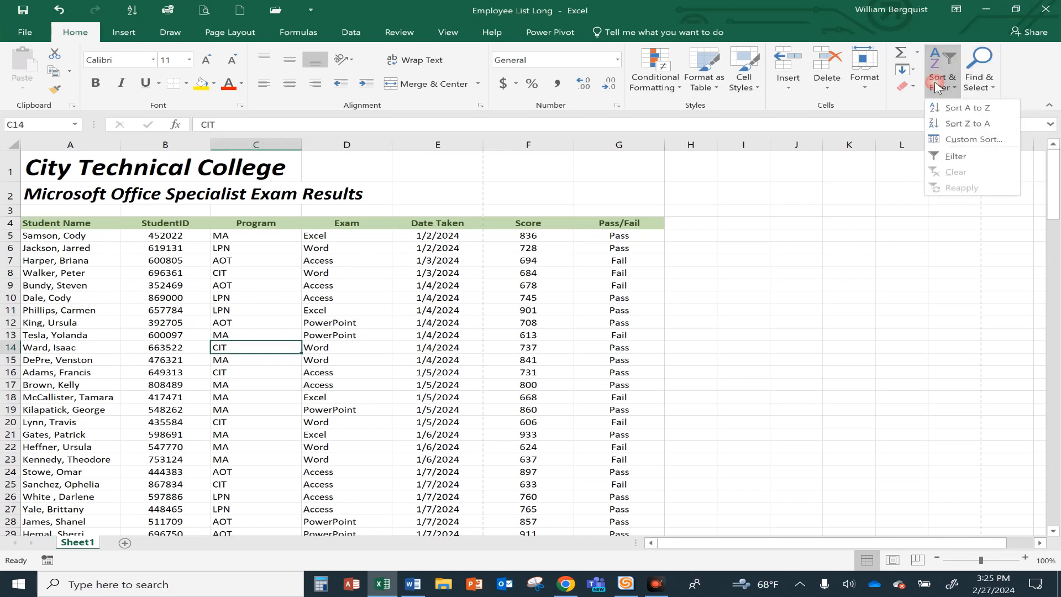
pyautogui.click(953, 157)
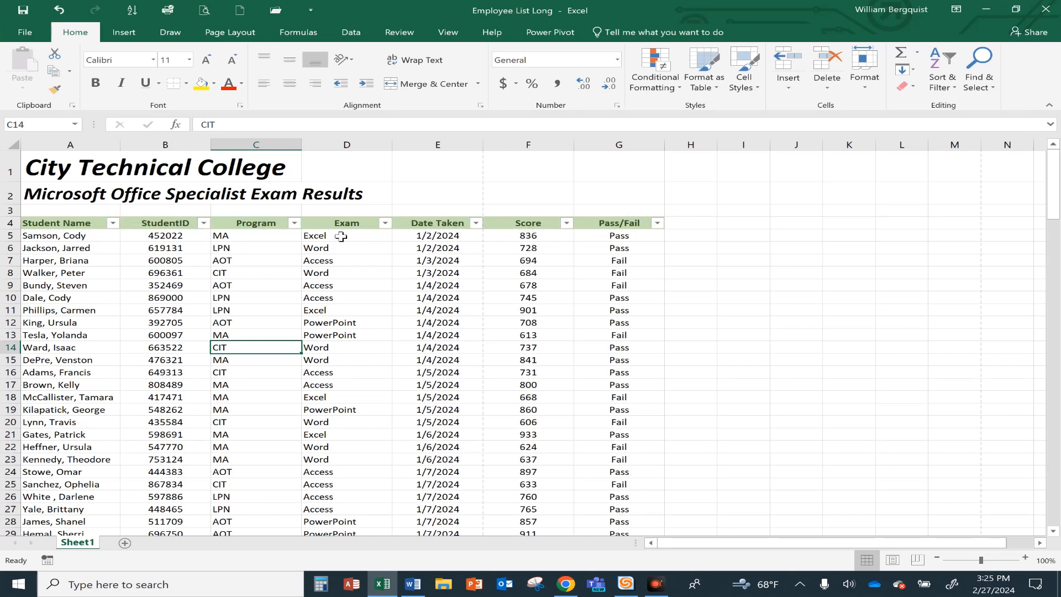
# Filter the Exam column to show only the Excel exams.
pyautogui.click(385, 222)
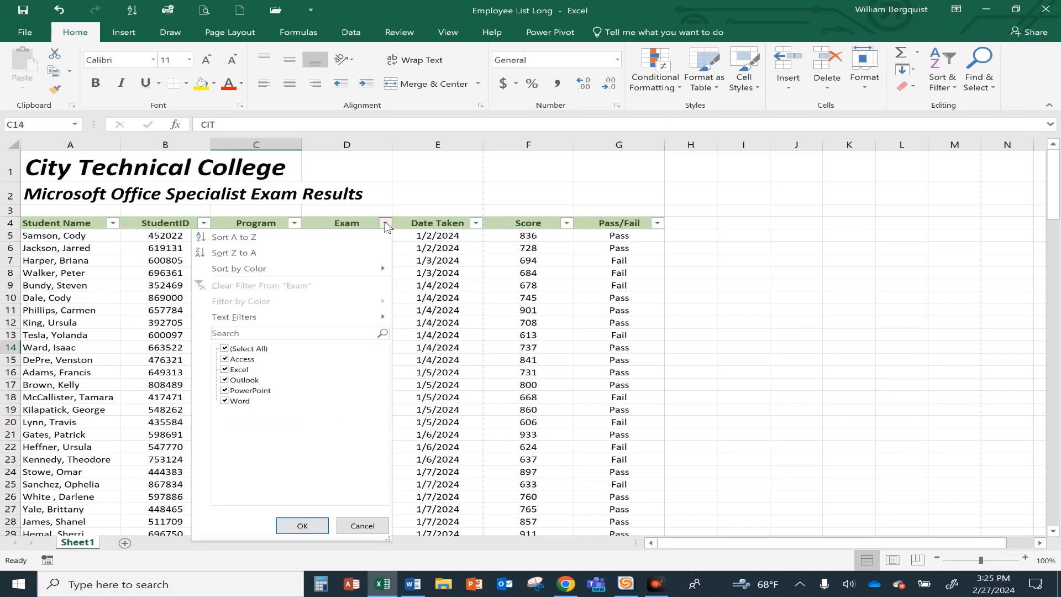
pyautogui.click(225, 349)
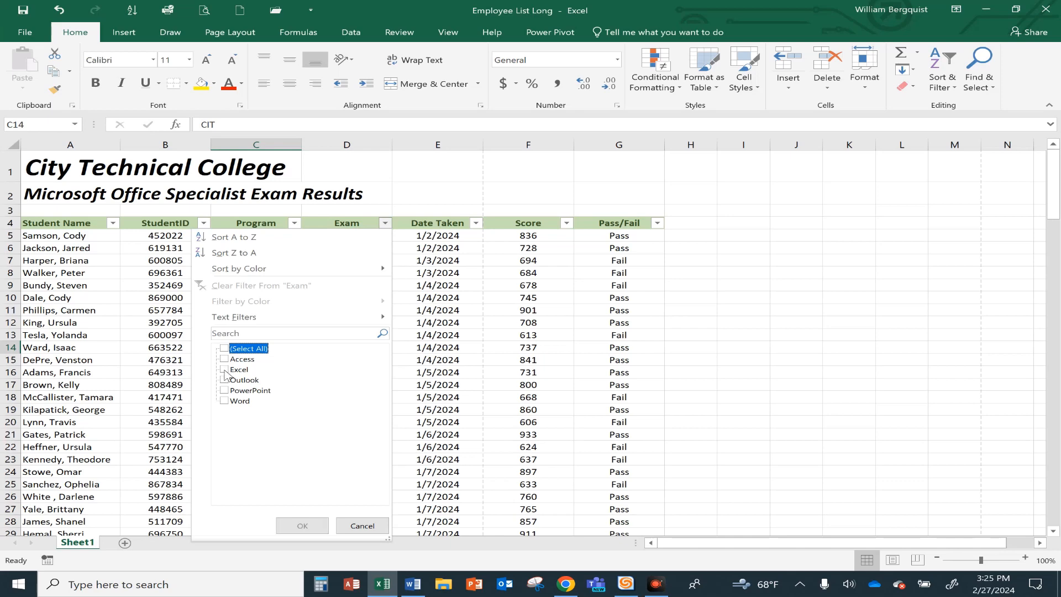
pyautogui.click(224, 370)
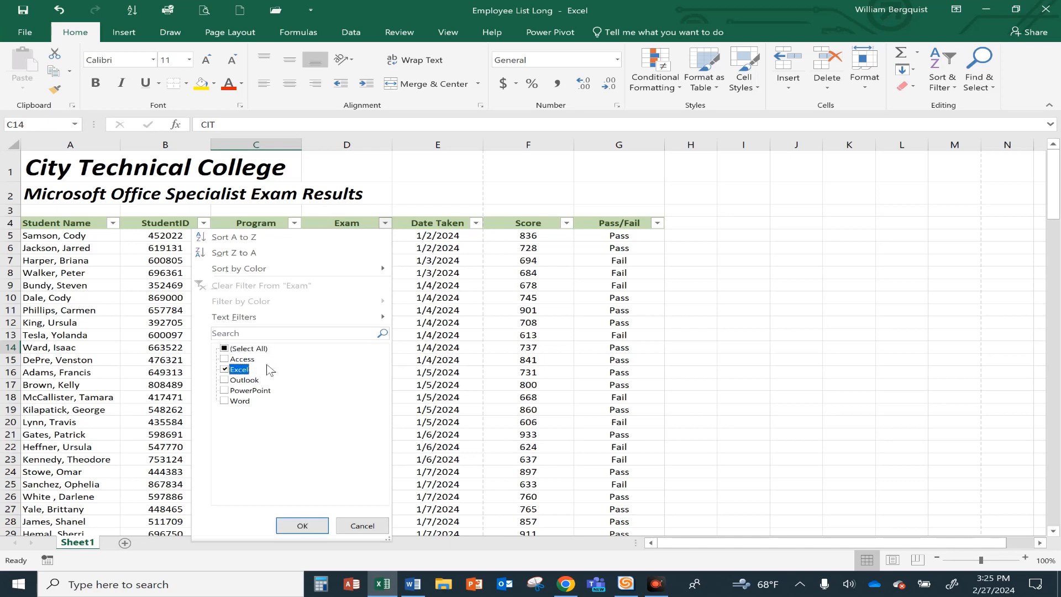
pyautogui.click(301, 525)
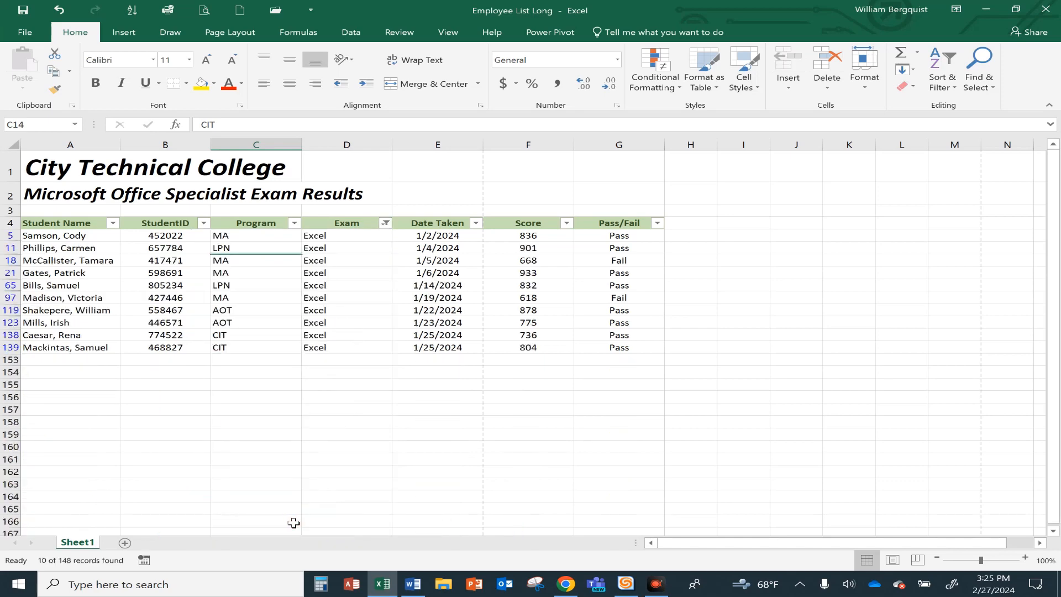
pyautogui.click(342, 271)
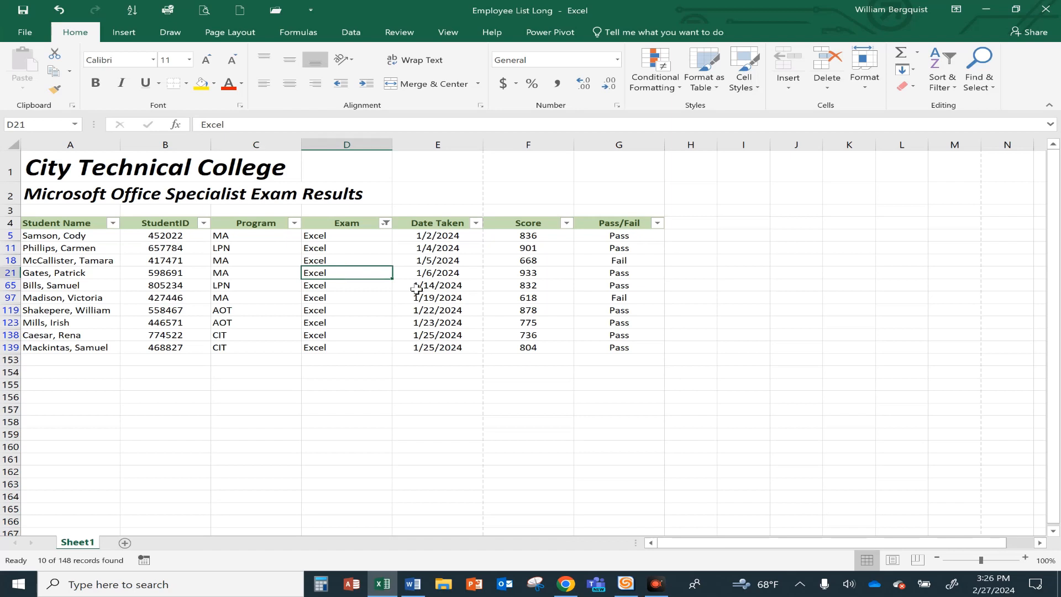
# Filter the Pass/Fail column to exclude Fail, keeping only the Excel exams with Pass.
pyautogui.click(657, 223)
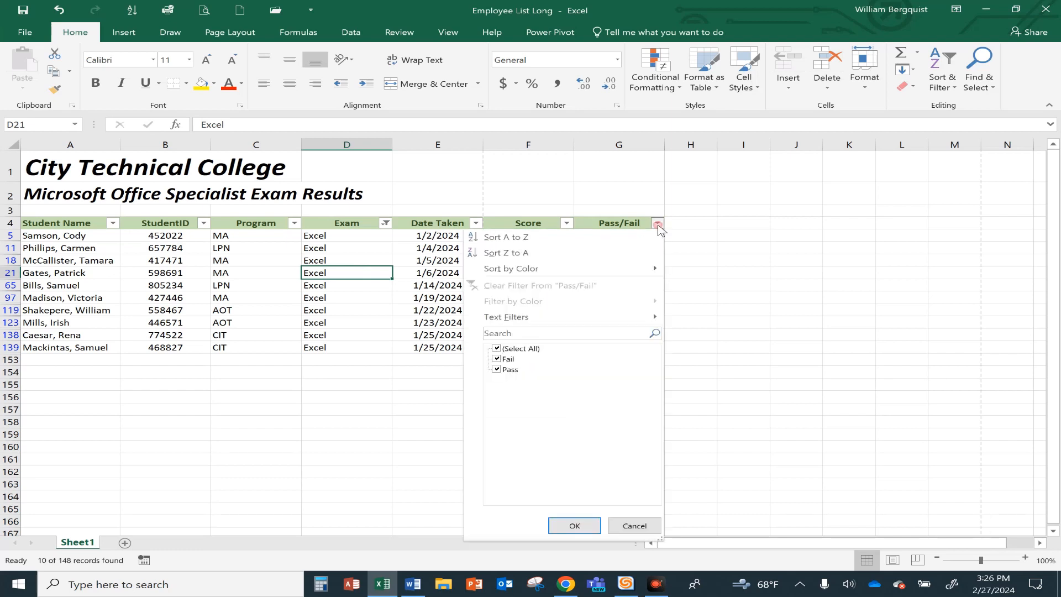
pyautogui.click(496, 359)
pyautogui.click(574, 526)
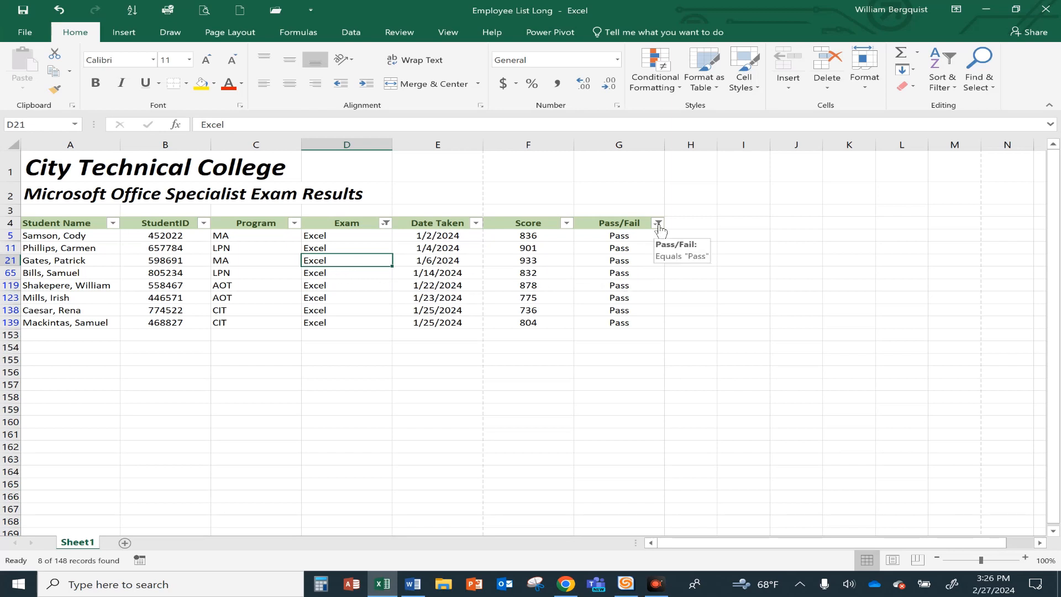
# Clear the Exam and Pass/Fail filters from the list and look over the Score column.
pyautogui.click(947, 81)
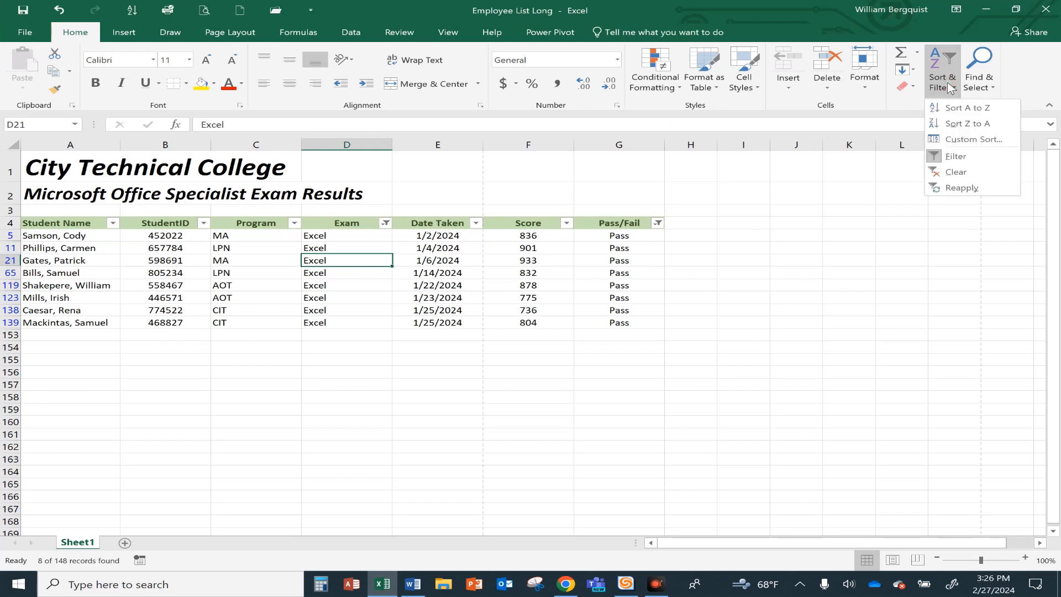
pyautogui.click(956, 172)
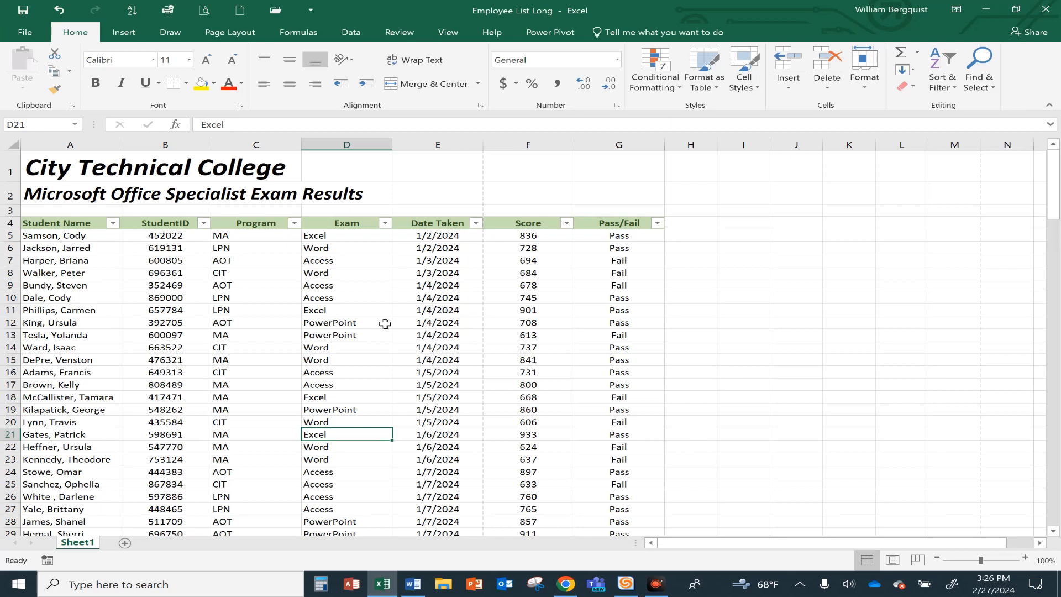
pyautogui.click(547, 297)
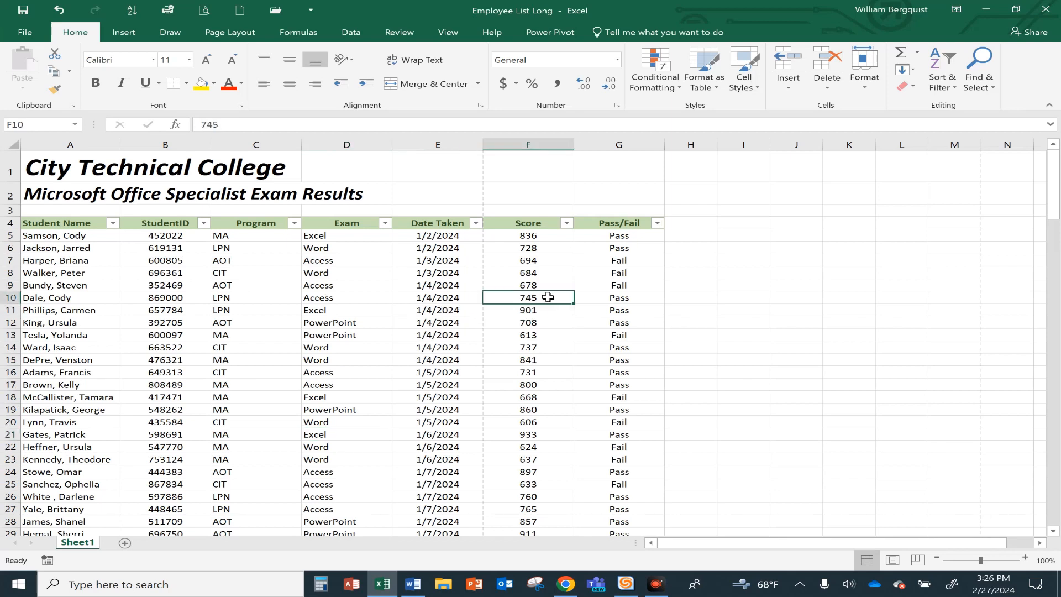
pyautogui.click(541, 272)
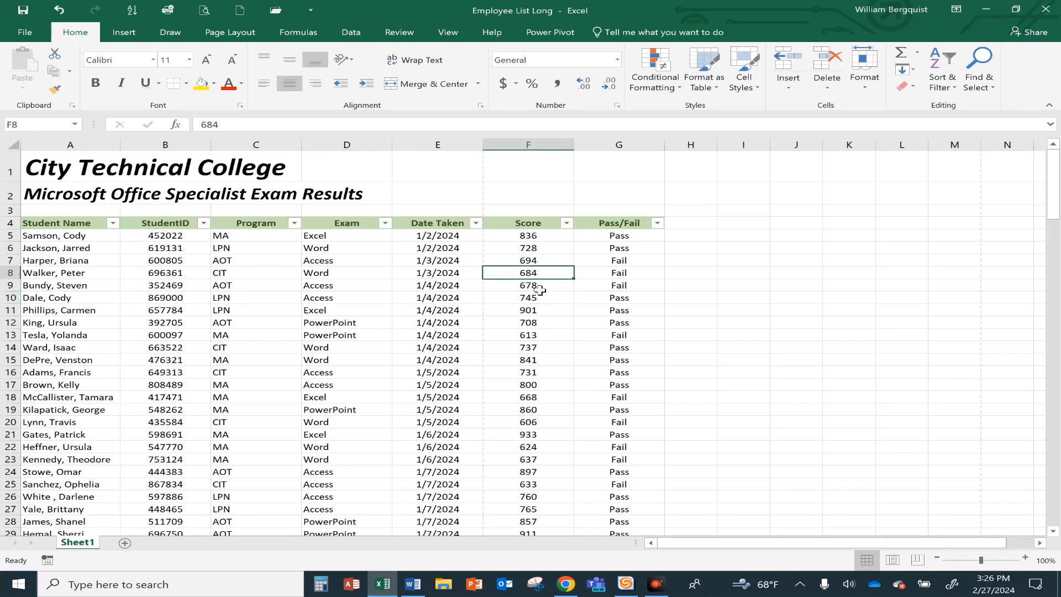
pyautogui.click(539, 332)
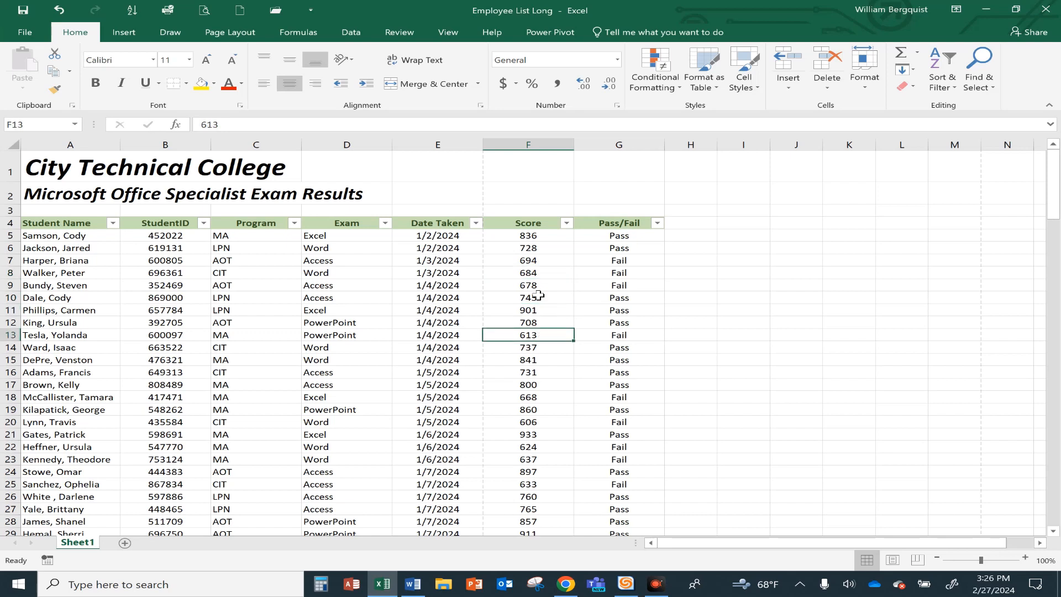
# Filter the Score column with a number filter for scores greater than 900 and look through the matching rows.
pyautogui.click(566, 223)
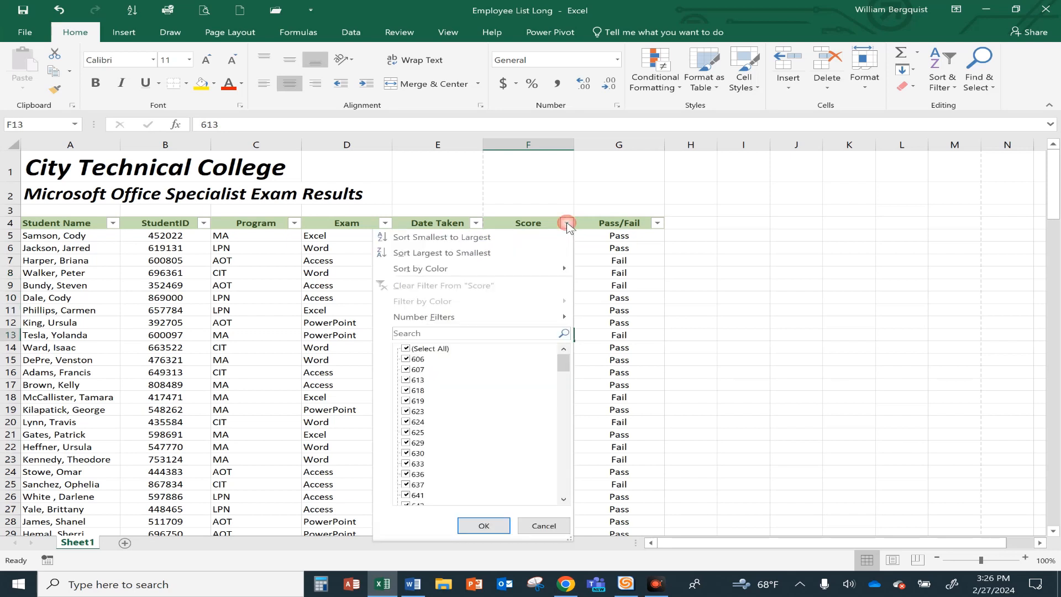
pyautogui.moveTo(490, 320)
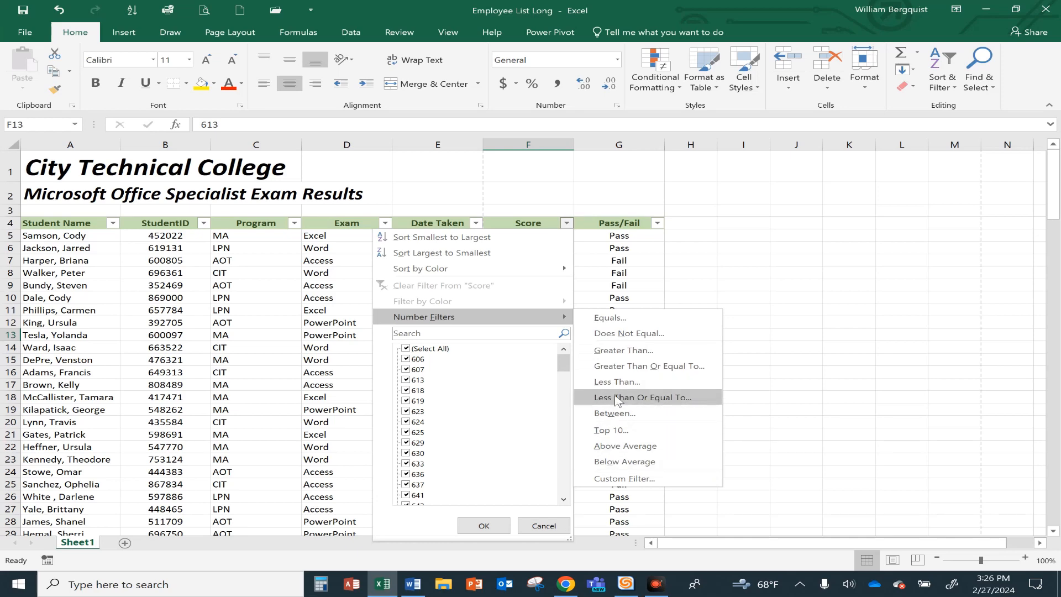
pyautogui.click(620, 350)
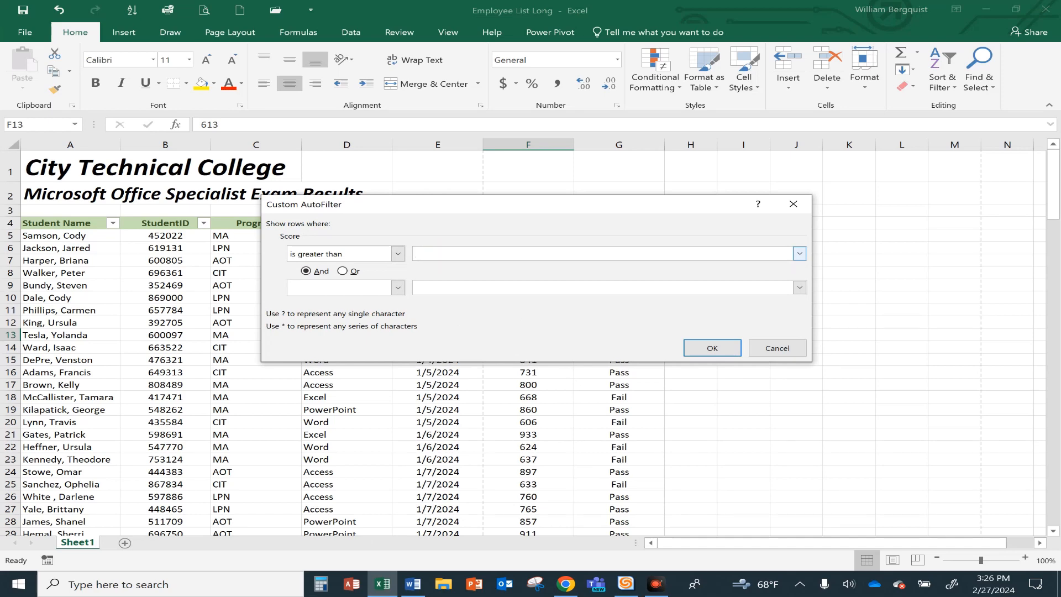
pyautogui.write('900')
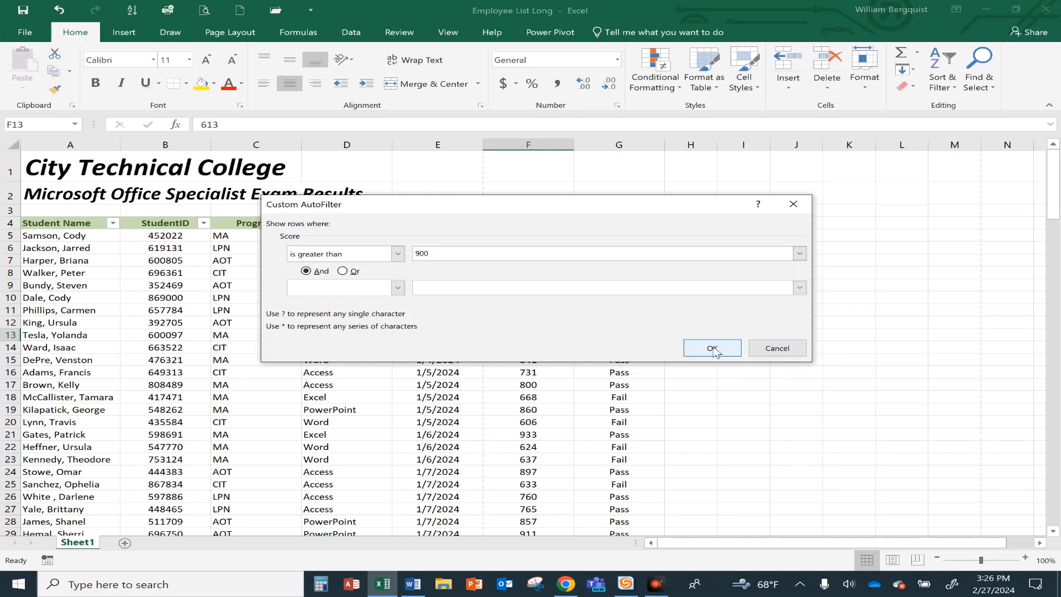
pyautogui.click(714, 348)
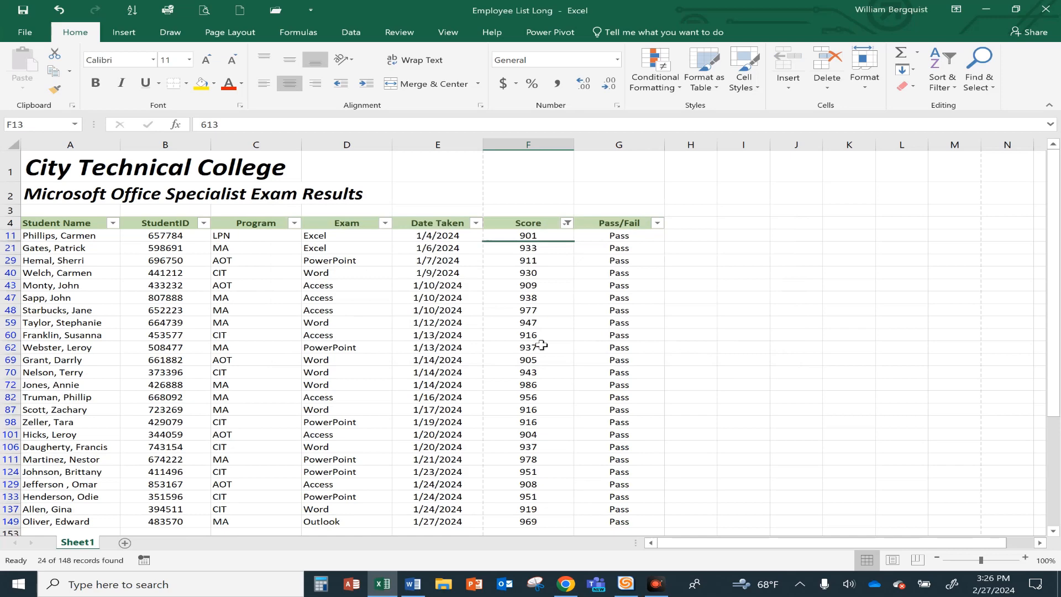
pyautogui.scroll(-2, 541, 345)
pyautogui.scroll(2, 542, 346)
# Change the Score filter to a Between range starting at 800 with an upper limit, and look through the matching rows.
pyautogui.click(567, 223)
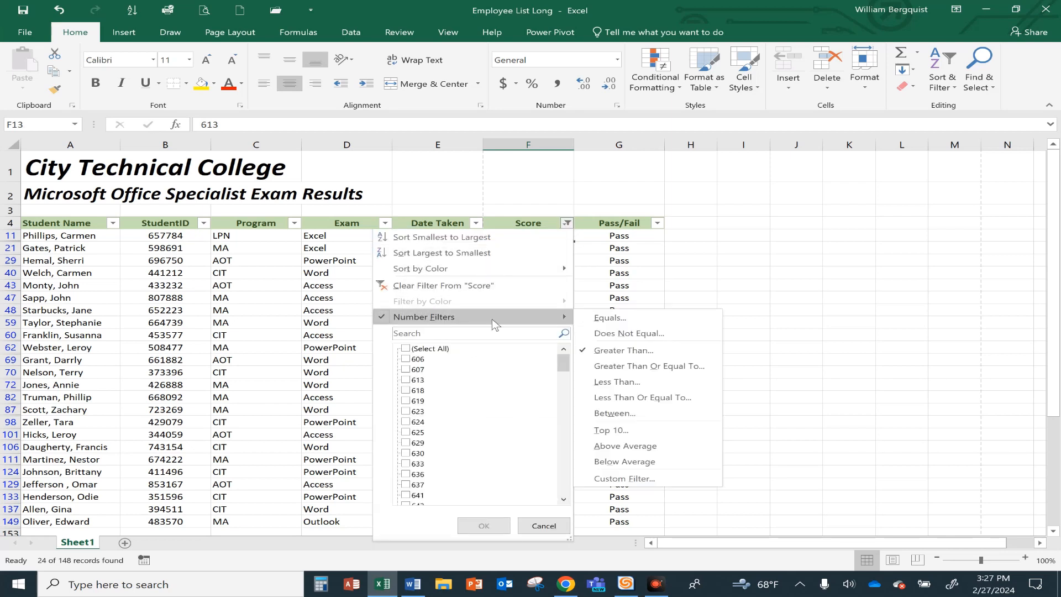
pyautogui.click(625, 414)
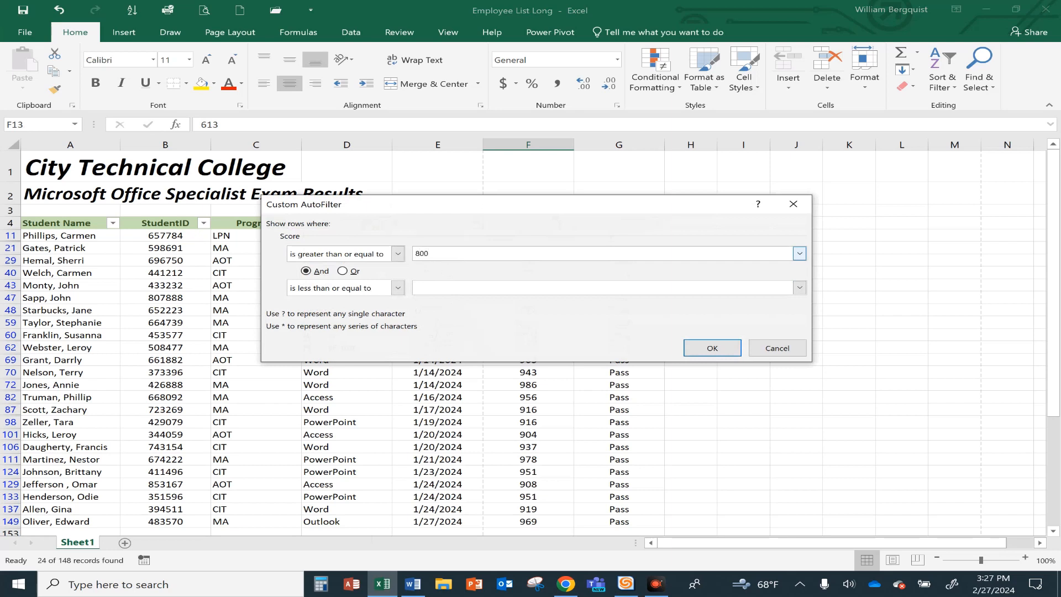
pyautogui.click(431, 288)
pyautogui.click(721, 352)
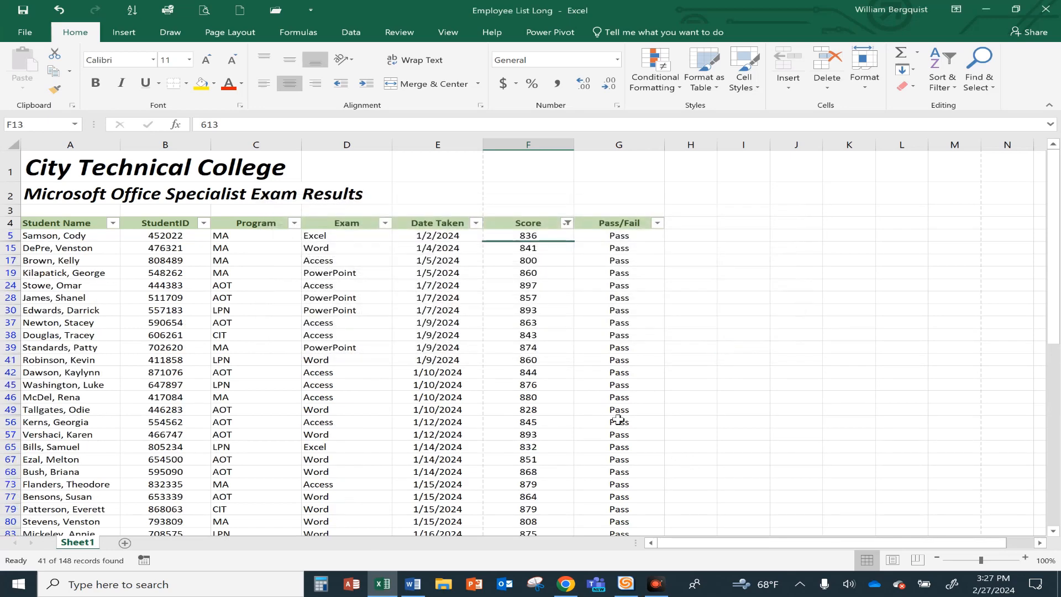
pyautogui.click(530, 370)
pyautogui.scroll(-5, 517, 412)
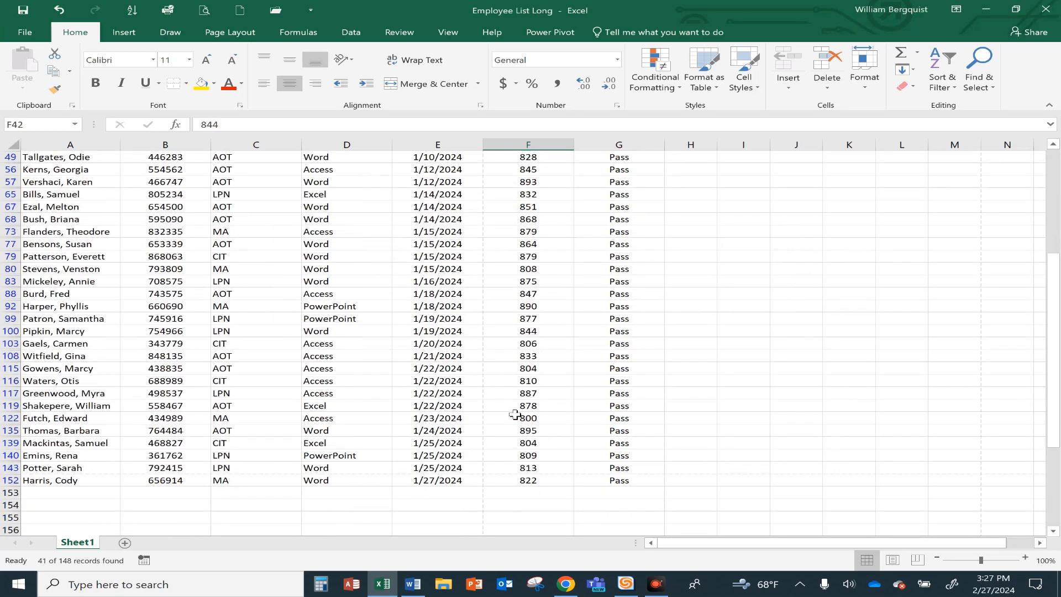
pyautogui.scroll(6, 515, 415)
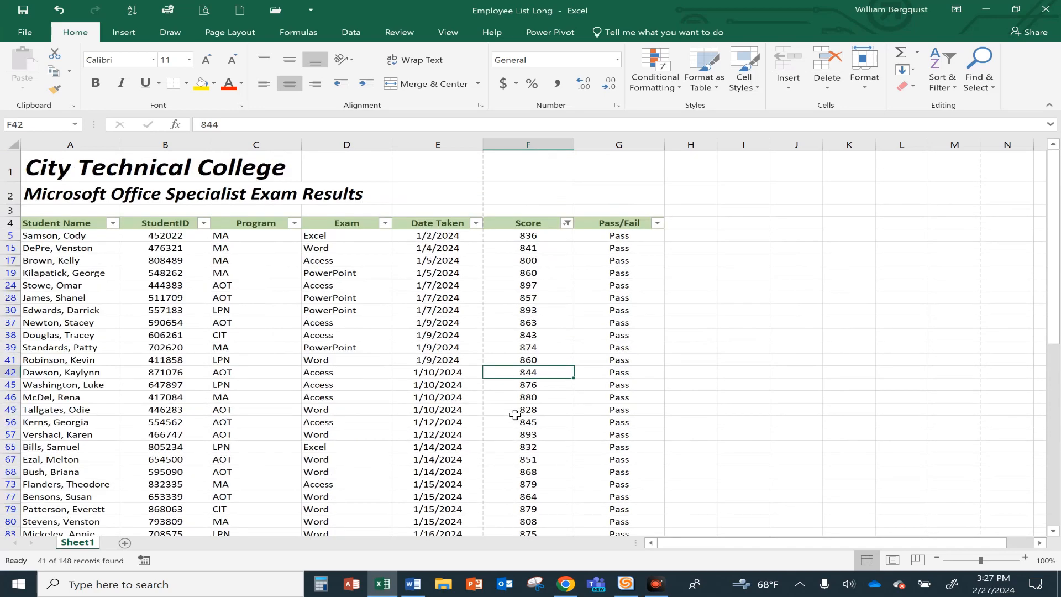
# Clear the Score filter to show the full exam results list, and look over the scores.
pyautogui.click(534, 272)
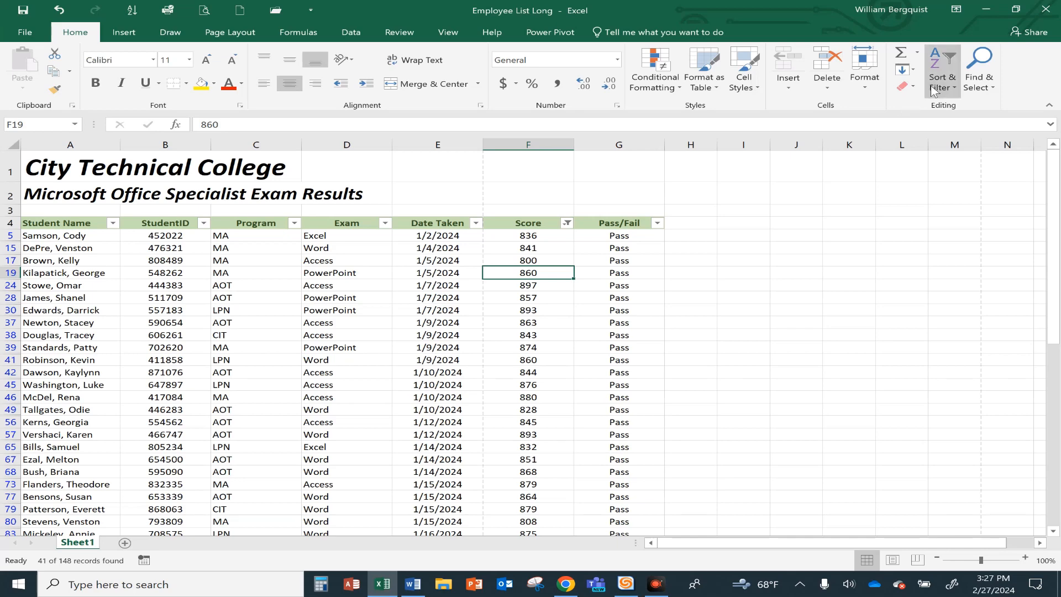
pyautogui.click(943, 71)
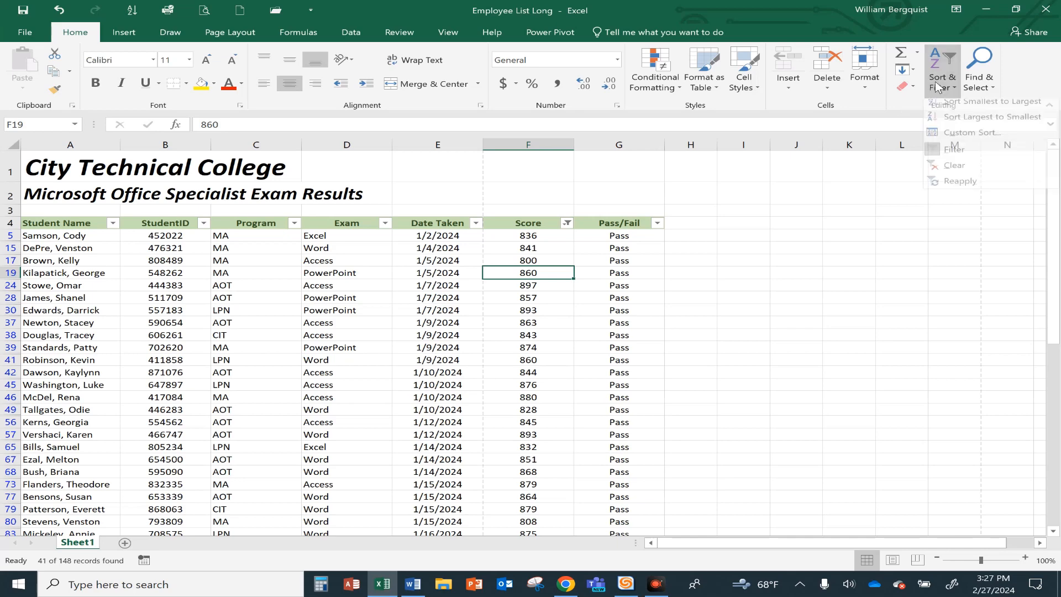
pyautogui.click(954, 172)
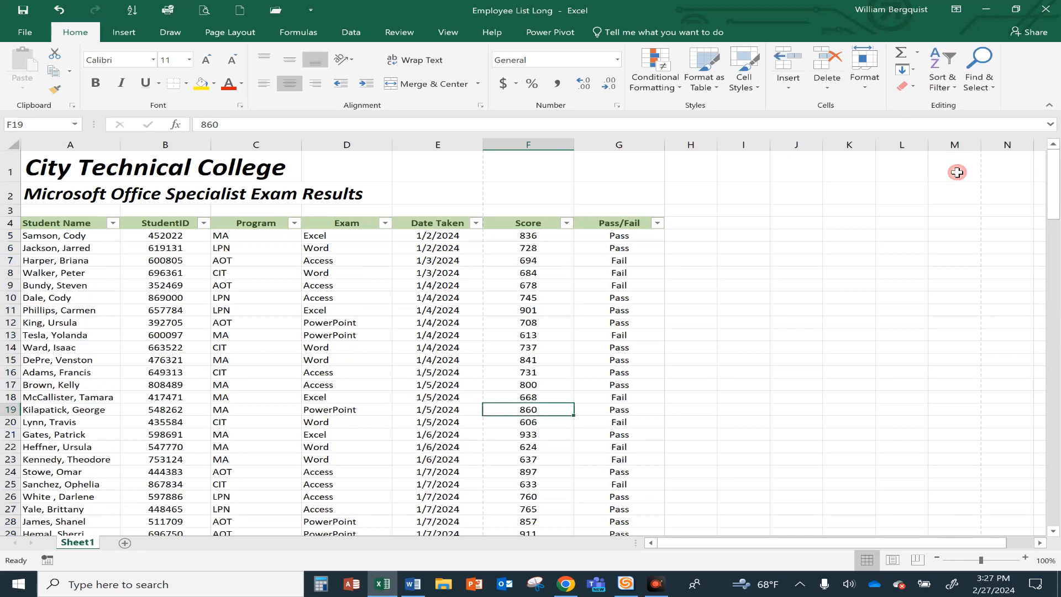
pyautogui.click(524, 311)
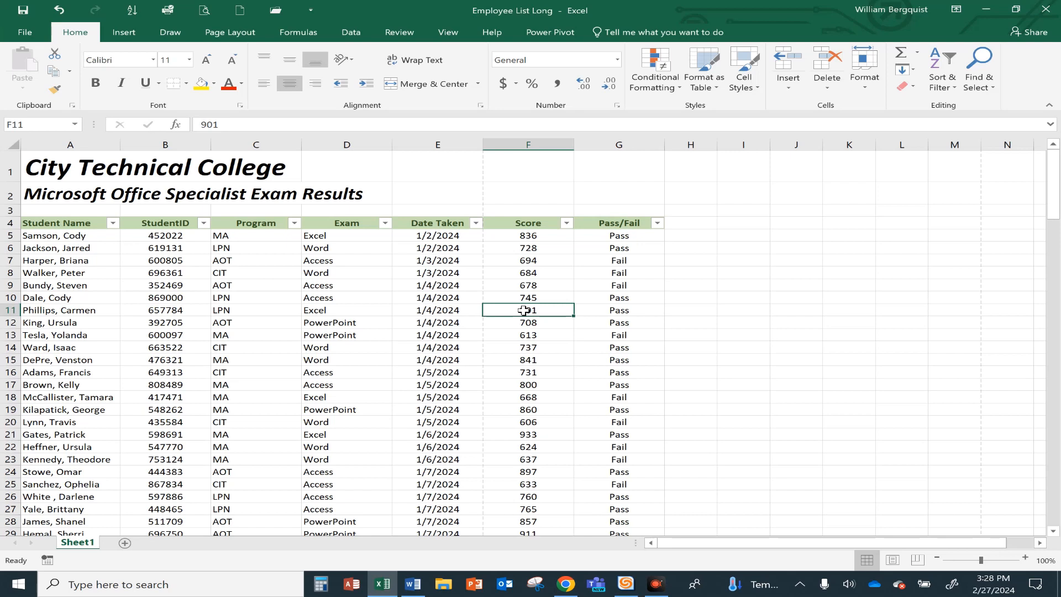
pyautogui.click(513, 386)
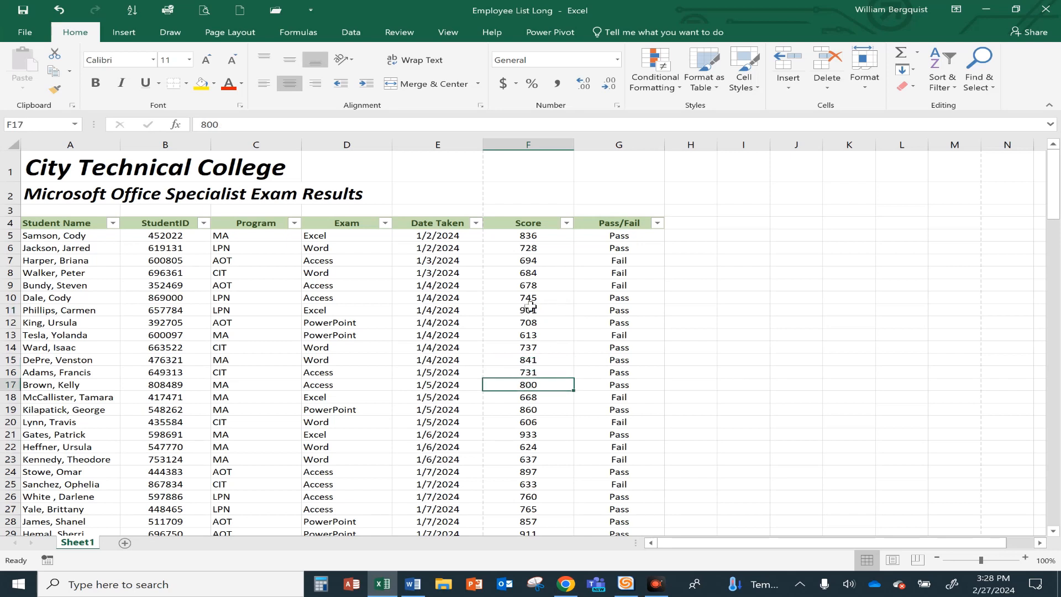
pyautogui.click(531, 307)
pyautogui.click(529, 288)
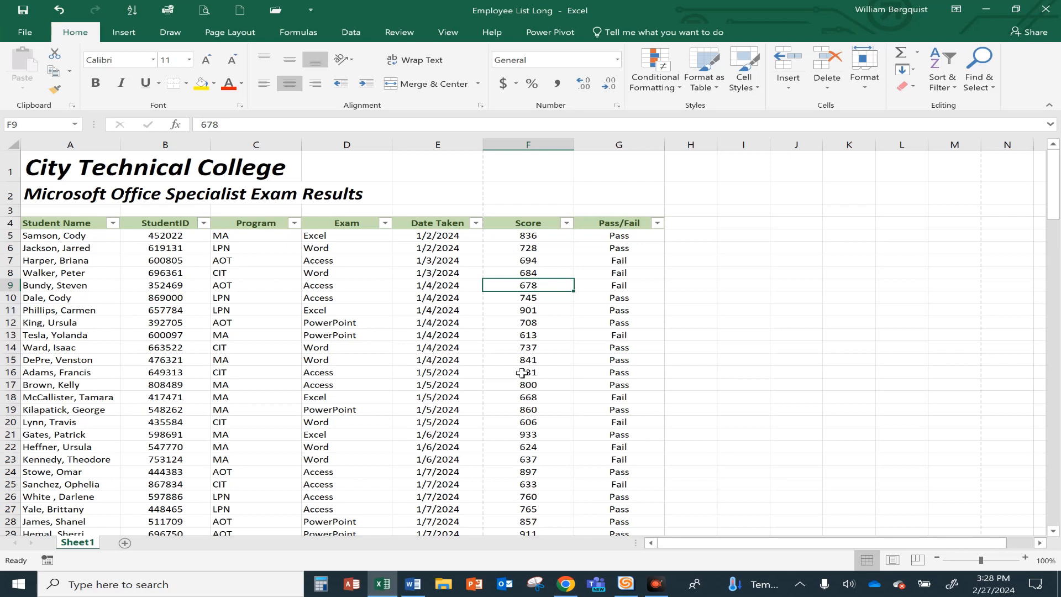
# Filter the Exam column to show only the Word exams.
pyautogui.click(352, 298)
pyautogui.click(386, 223)
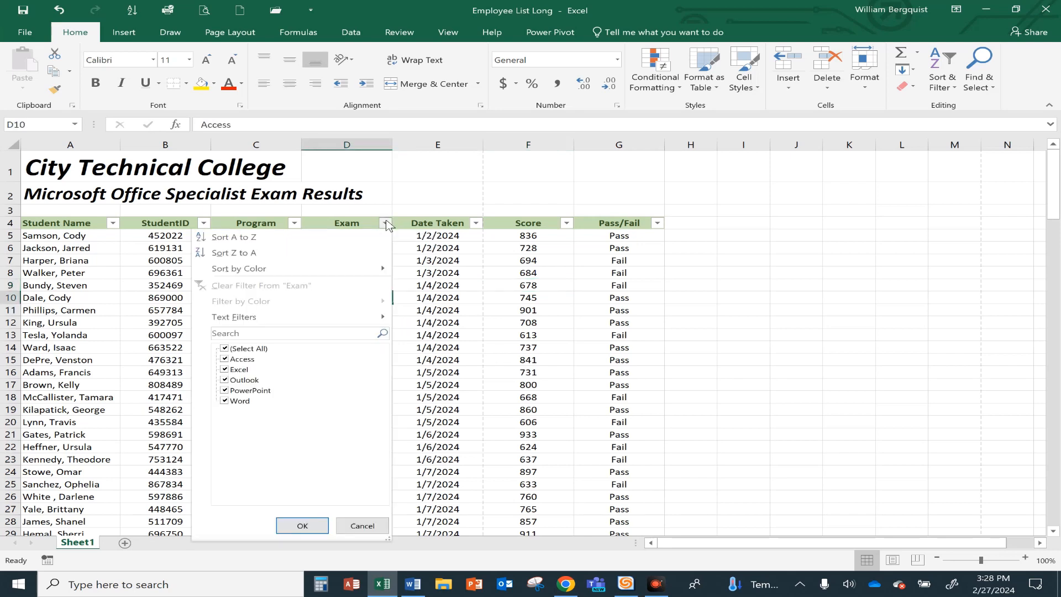
pyautogui.click(224, 348)
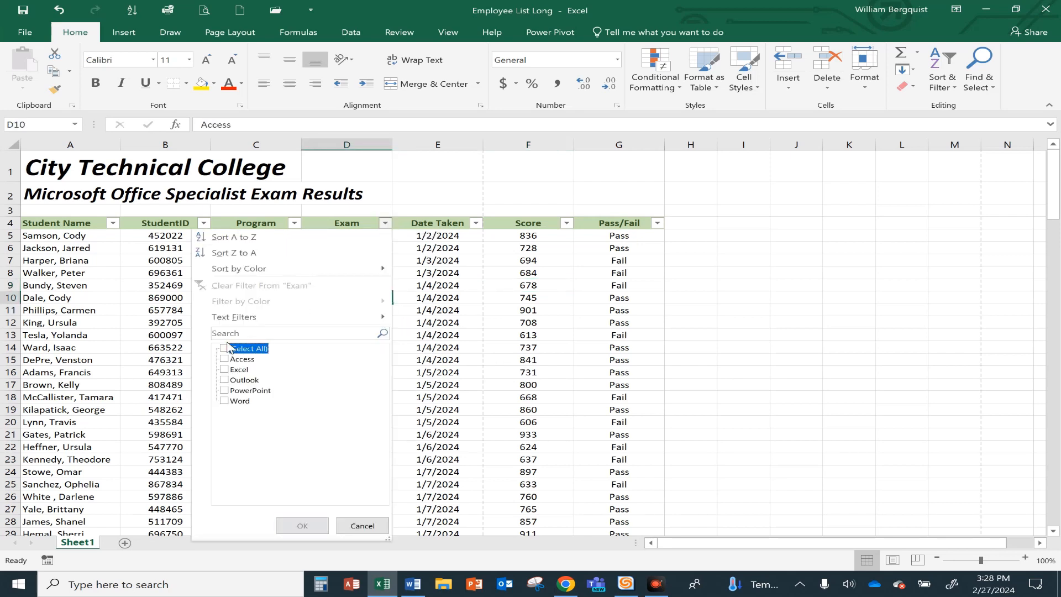
pyautogui.click(225, 400)
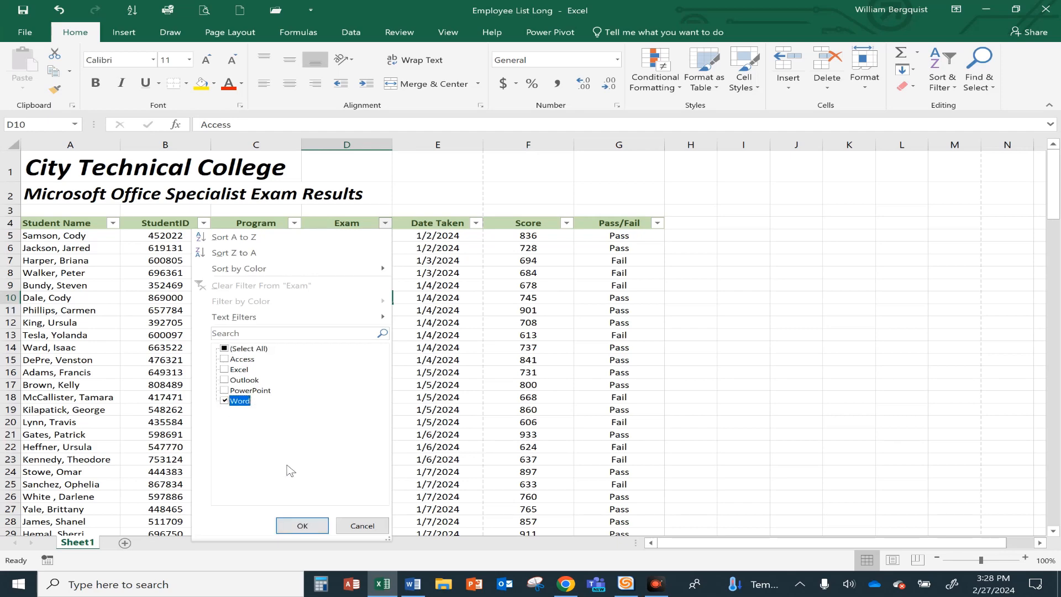
pyautogui.click(304, 526)
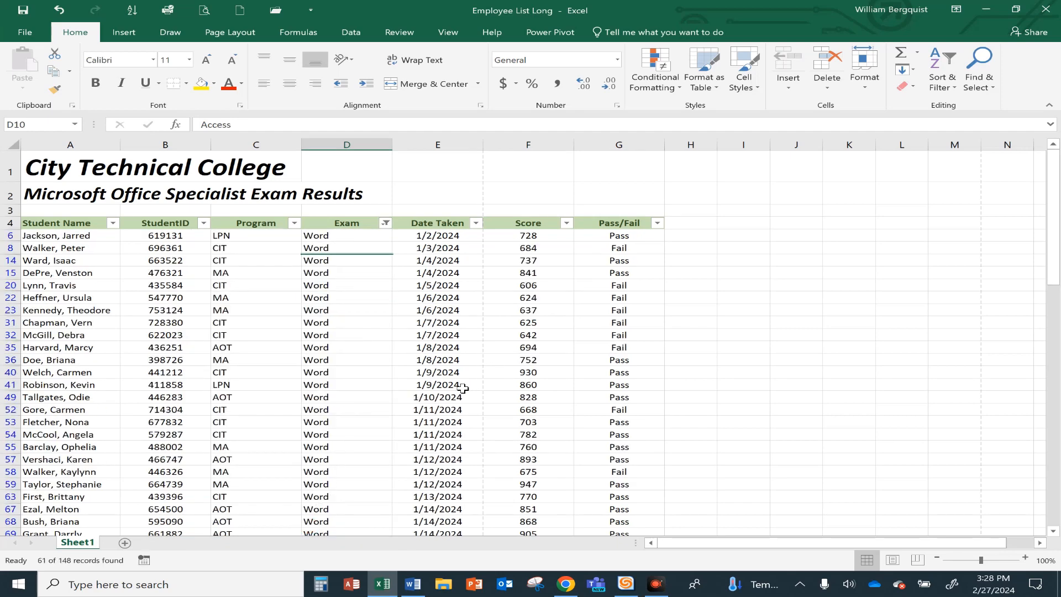
# Look through the filtered Word exam rows and select all their scores to read the summary statistics.
pyautogui.scroll(-13, 463, 388)
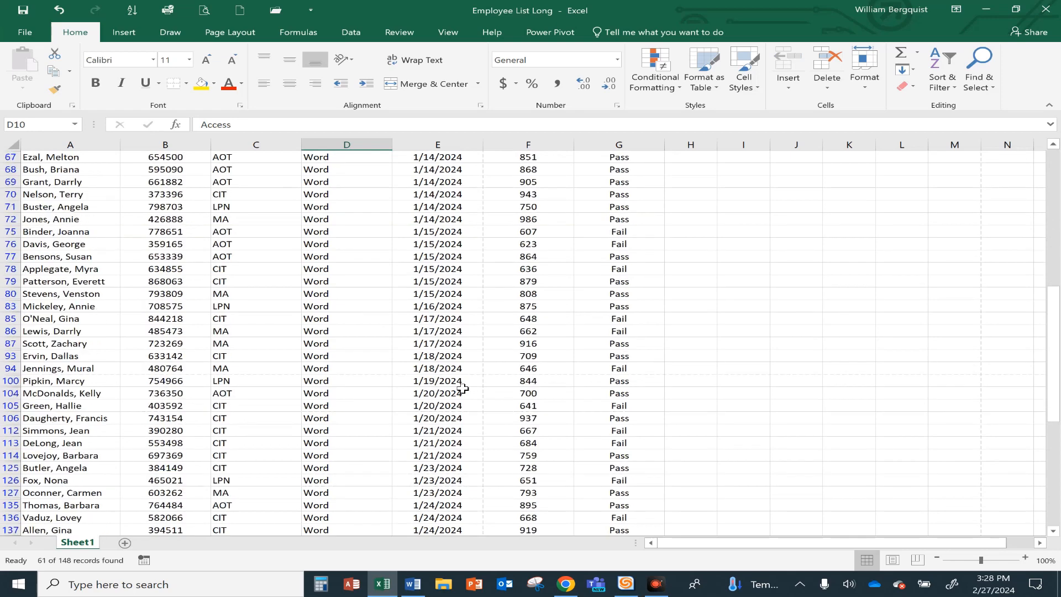
pyautogui.scroll(11, 463, 389)
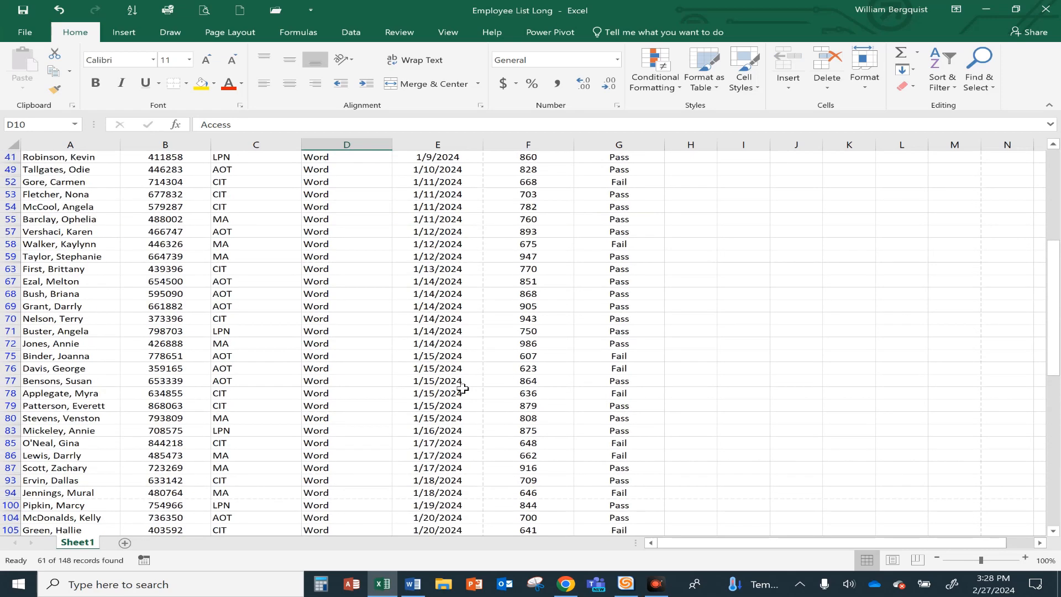
pyautogui.scroll(3, 463, 389)
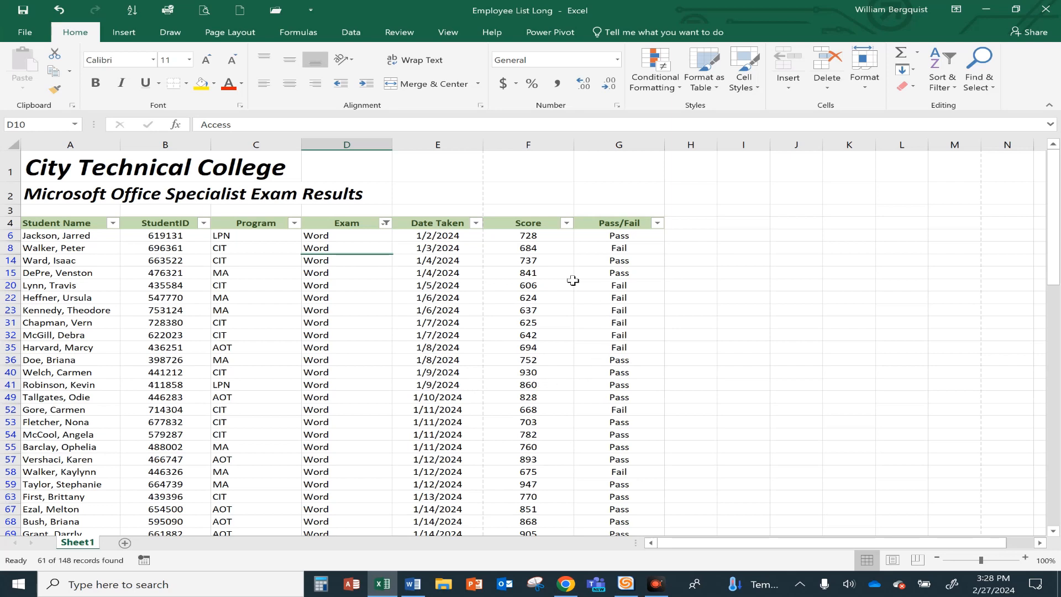
pyautogui.click(528, 235)
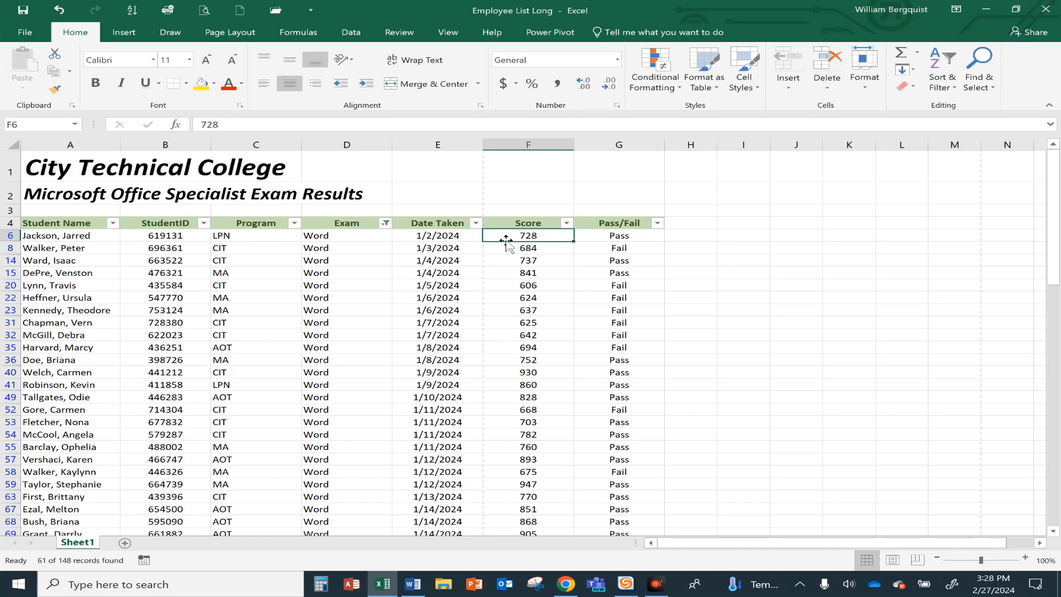
pyautogui.keyDown('shift'); pyautogui.doubleClick(506, 241); pyautogui.keyUp('shift')
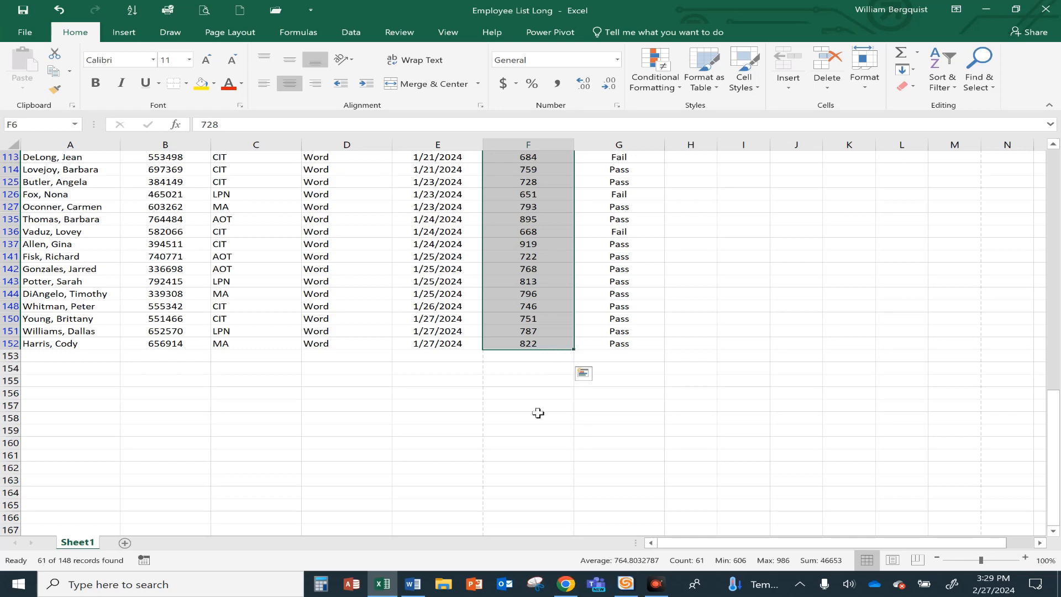
pyautogui.click(528, 316)
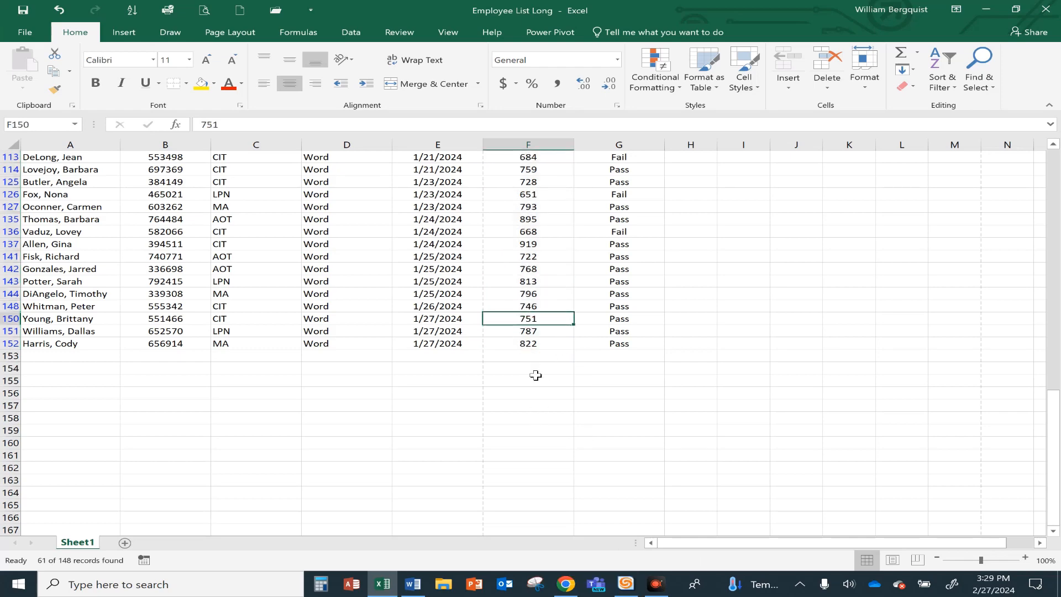
pyautogui.scroll(4, 536, 375)
pyautogui.scroll(12, 536, 375)
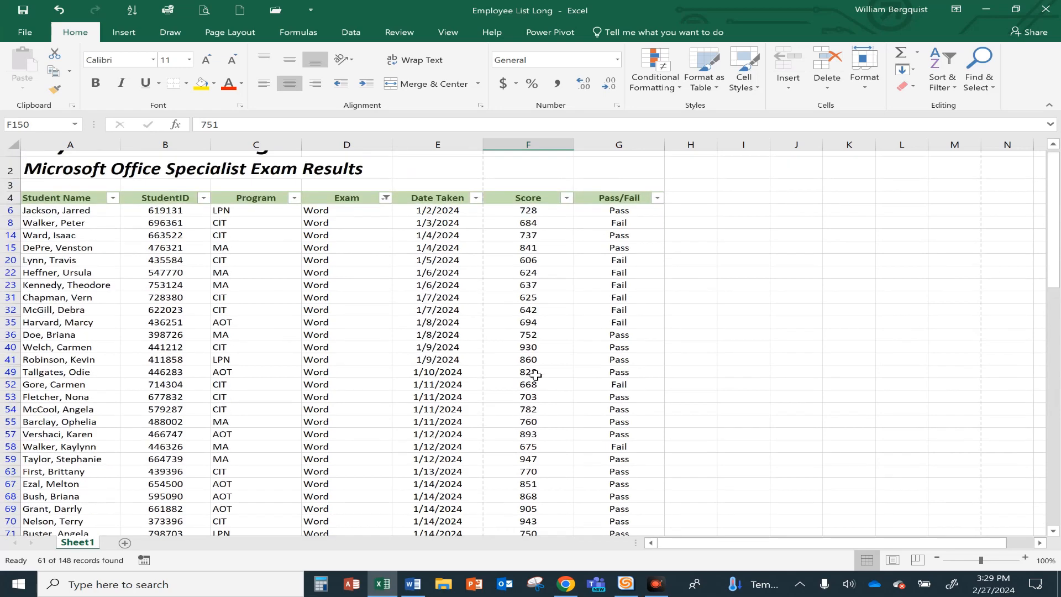
# Filter the Pass/Fail column to exclude Fail, leaving only the Word exams marked Pass.
pyautogui.click(657, 223)
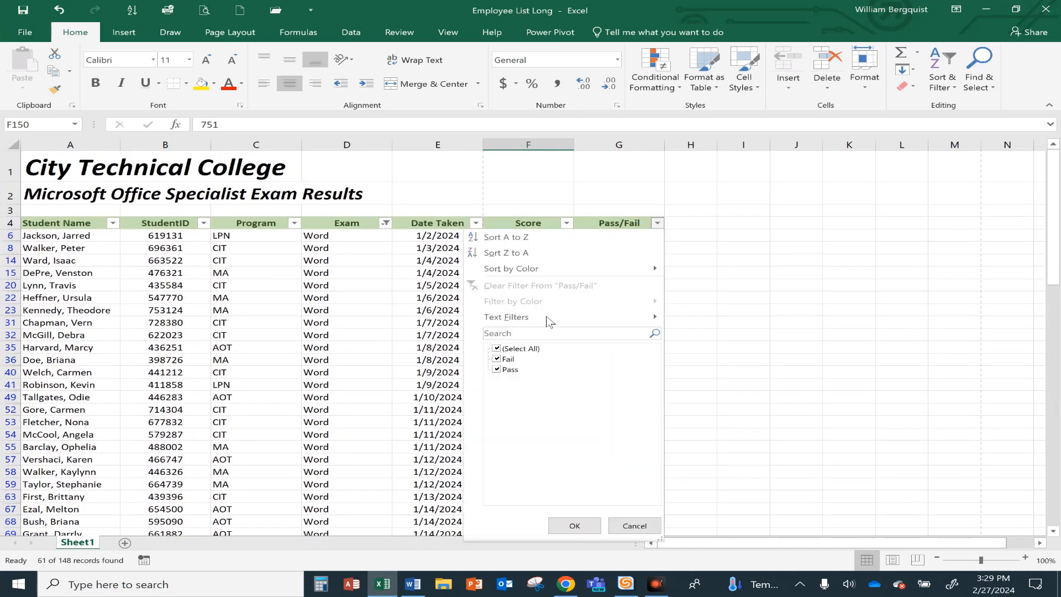
pyautogui.click(504, 358)
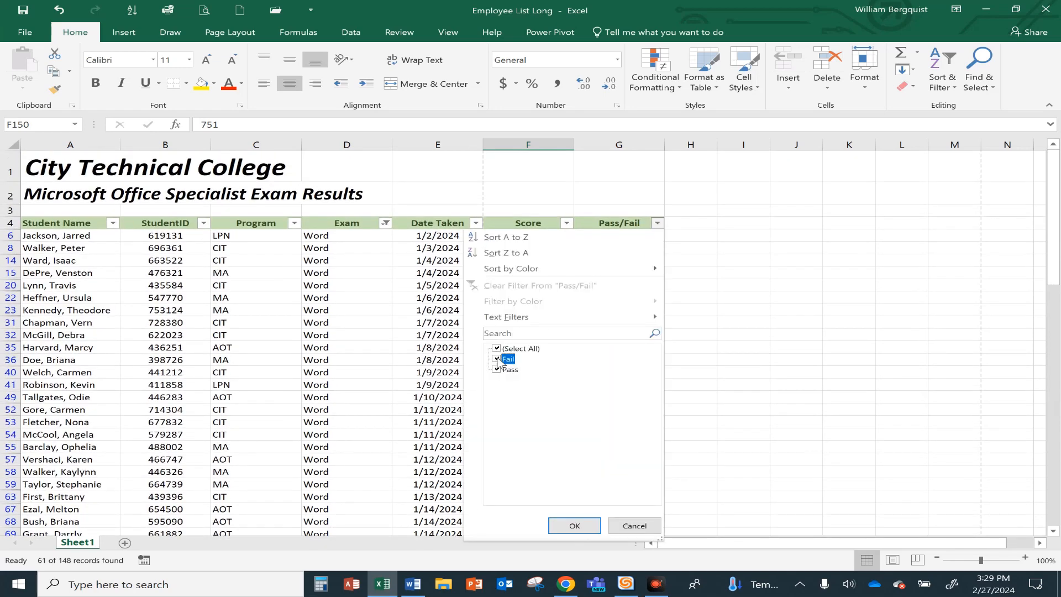
pyautogui.click(575, 525)
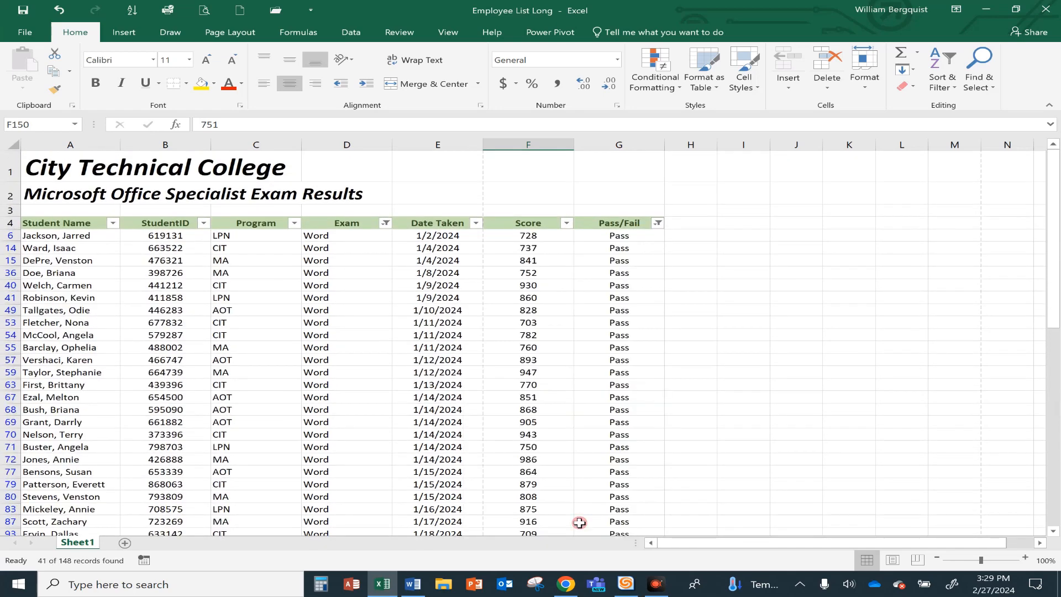
# Select all passing Word scores to read their summary statistics, and check which statistics the status bar can show.
pyautogui.click(528, 237)
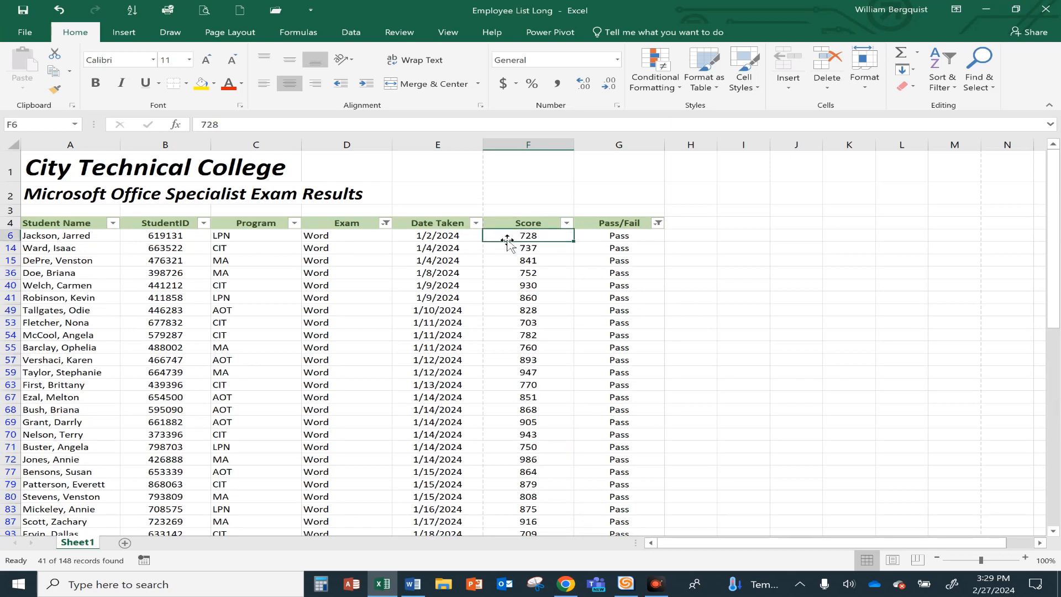
pyautogui.hotkey('ctrl', 'shift', 'Down')
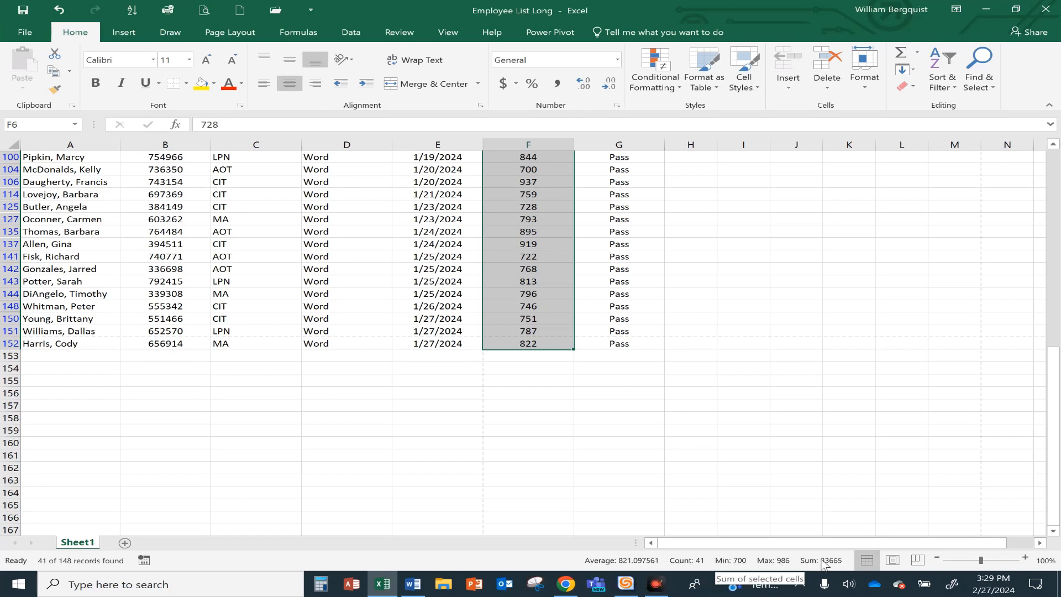
pyautogui.rightClick(756, 564)
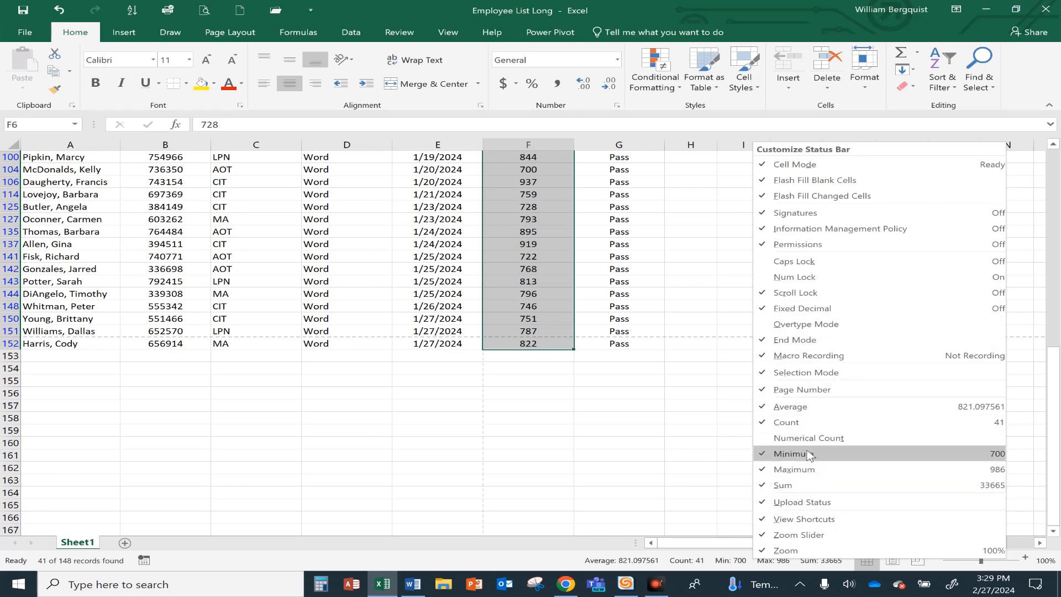
pyautogui.click(529, 219)
pyautogui.click(528, 231)
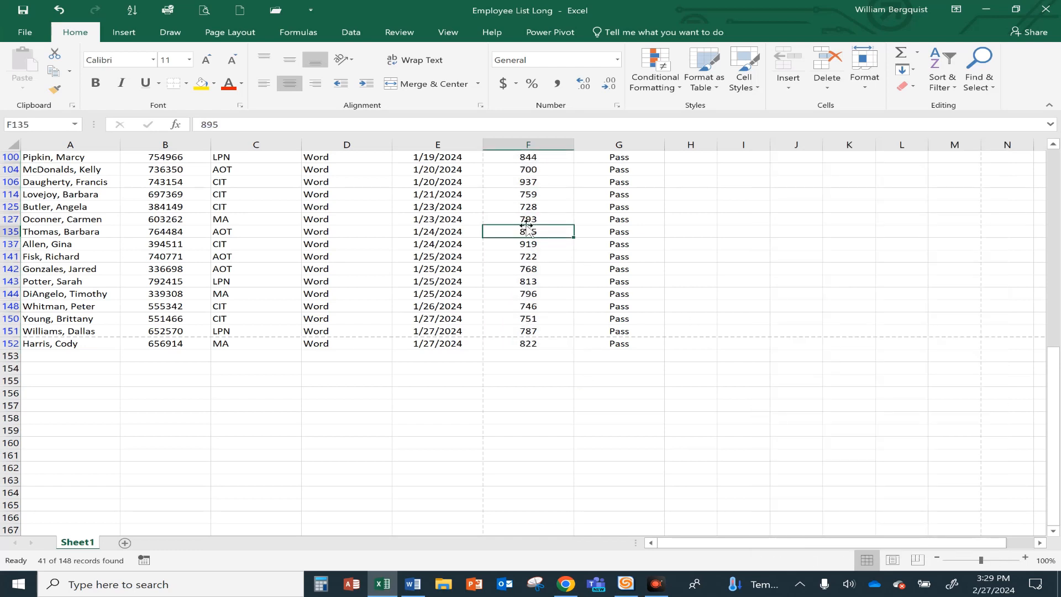
pyautogui.hotkey('ctrl', 'Up')
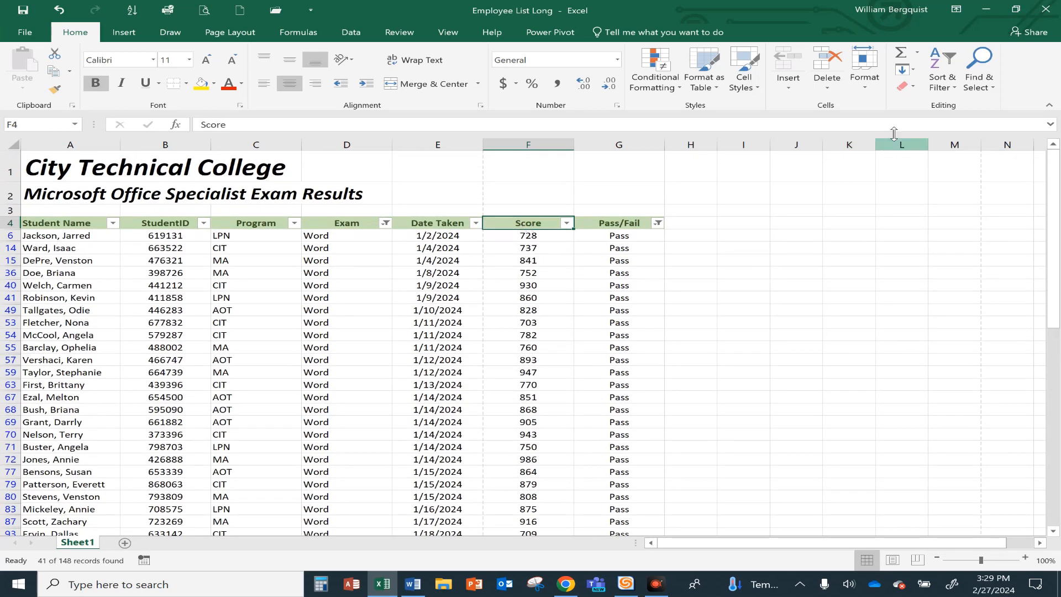
# Clear the Exam and Pass/Fail filters together to show the full exam results list.
pyautogui.click(937, 86)
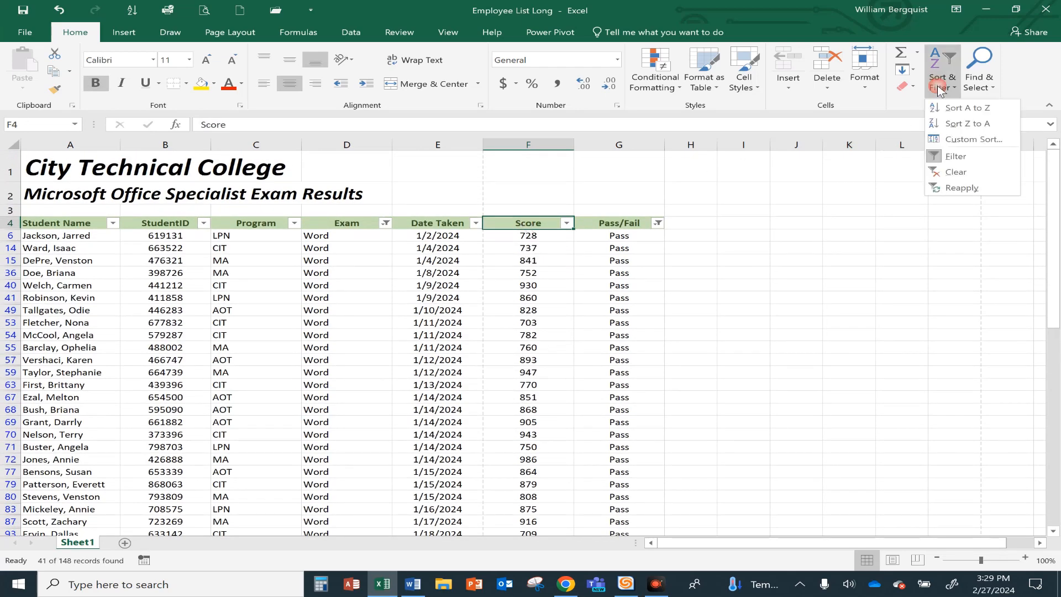
pyautogui.click(950, 172)
pyautogui.click(376, 360)
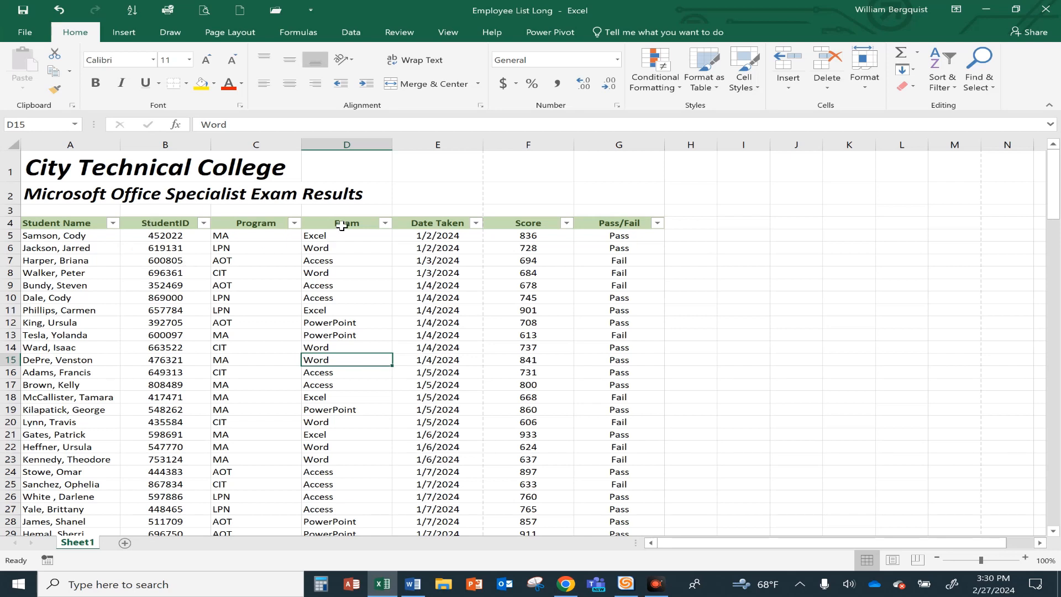
# Filter the Program column to show only the MA students.
pyautogui.click(294, 223)
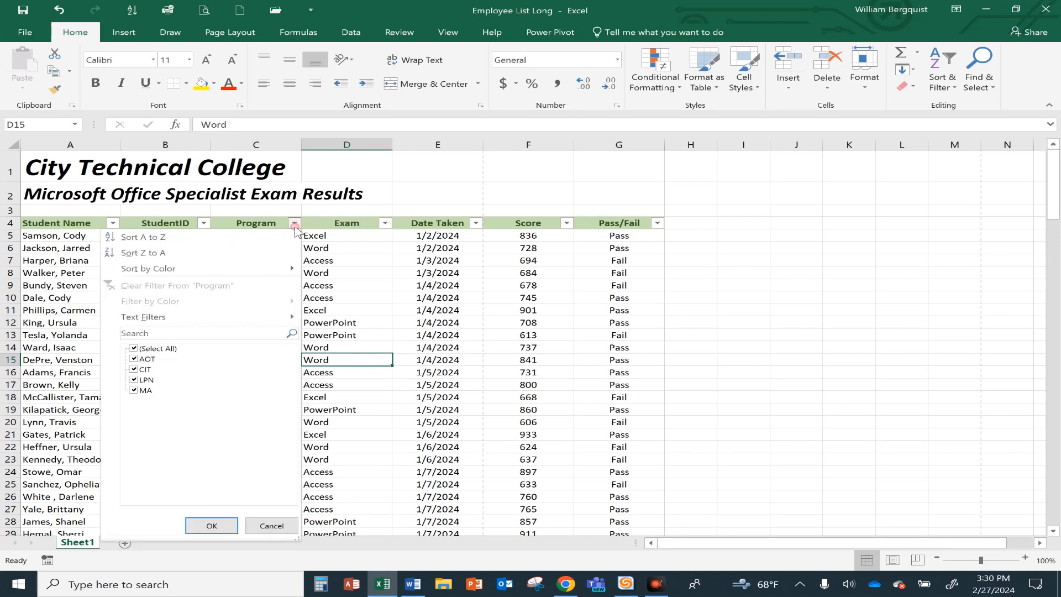
pyautogui.click(134, 348)
pyautogui.click(143, 390)
pyautogui.click(212, 526)
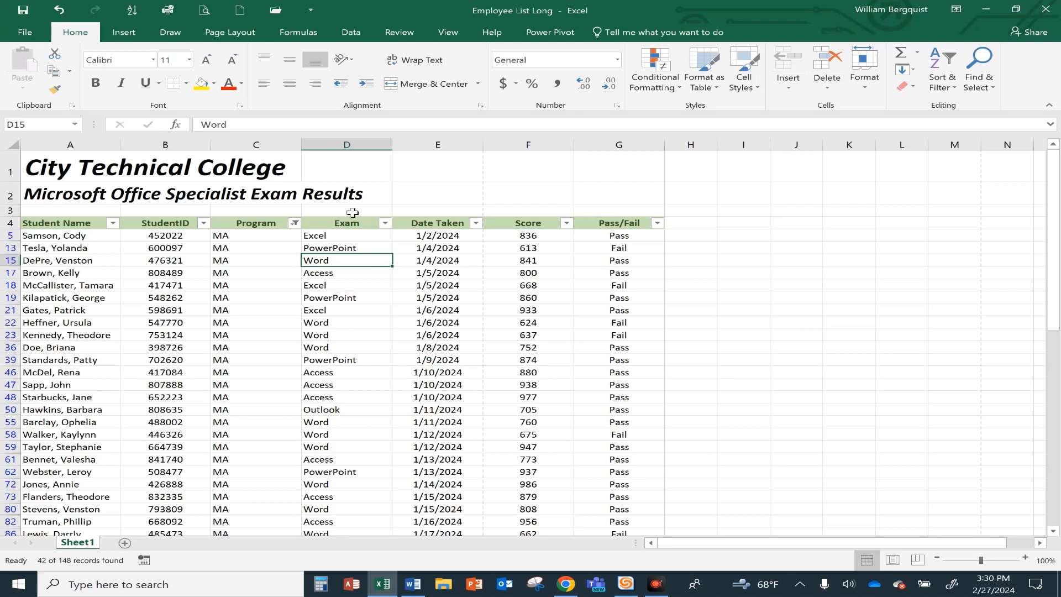
# Filter the Exam column to show only the Excel exams of the MA students.
pyautogui.click(386, 224)
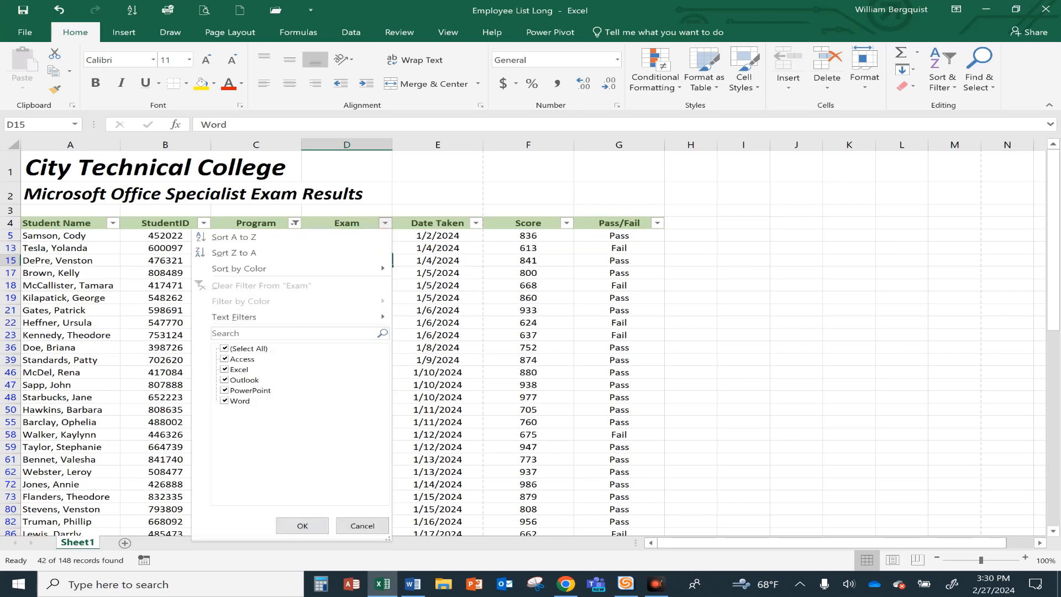
pyautogui.click(224, 348)
pyautogui.click(224, 369)
pyautogui.click(302, 526)
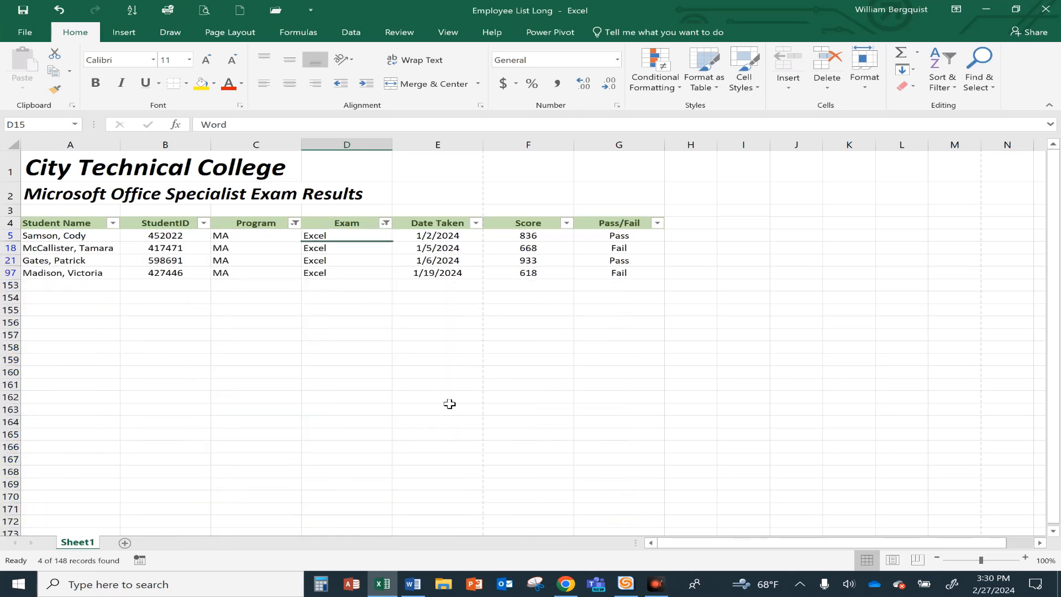
# Filter the Pass/Fail column to Pass only, and select the remaining scores to read their summary statistics.
pyautogui.click(657, 222)
pyautogui.click(497, 358)
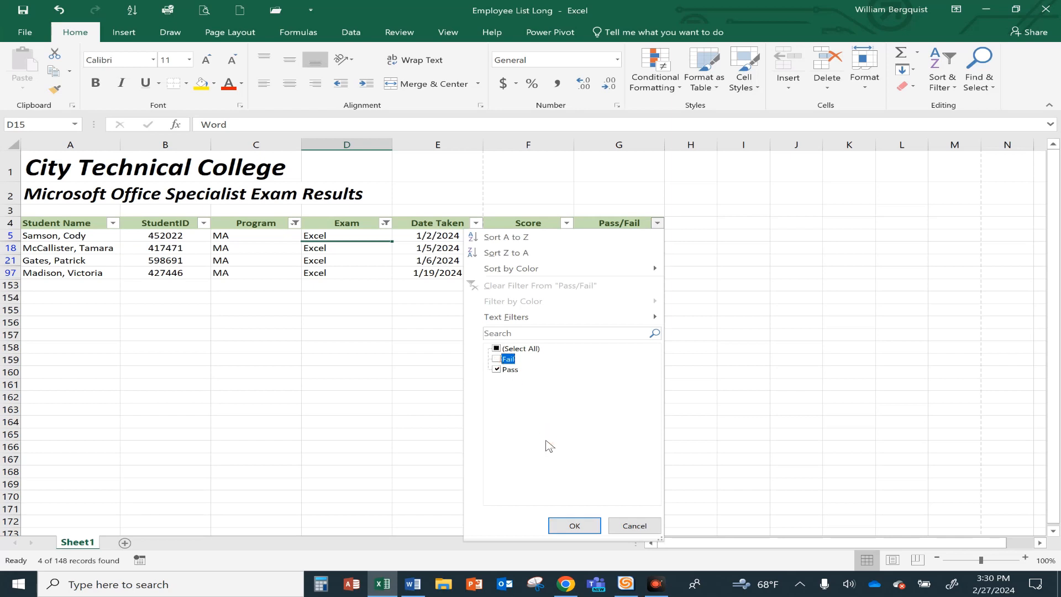
pyautogui.click(575, 525)
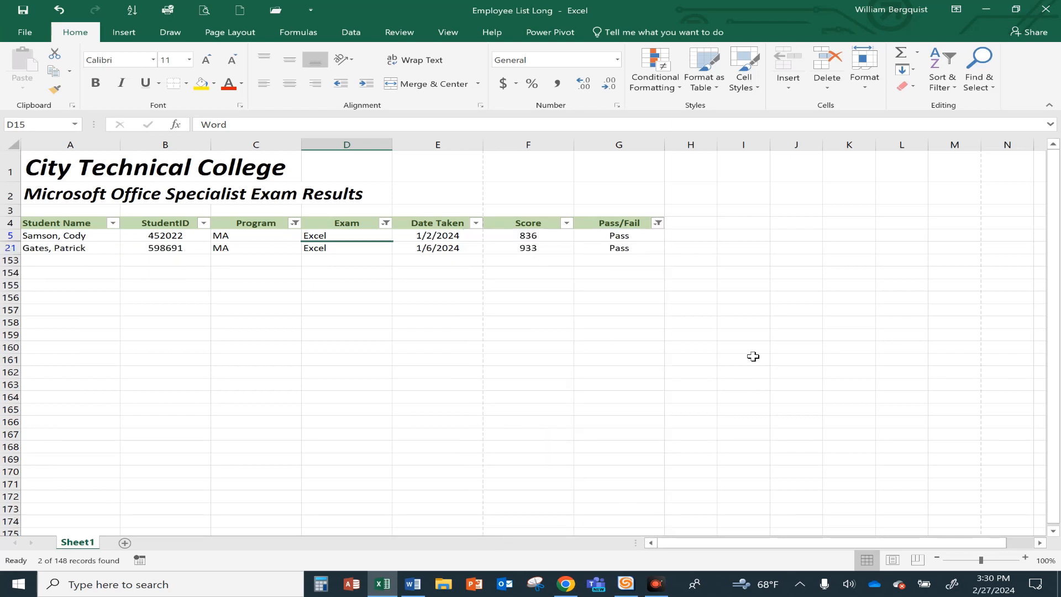
pyautogui.moveTo(537, 235); pyautogui.dragTo(534, 248)
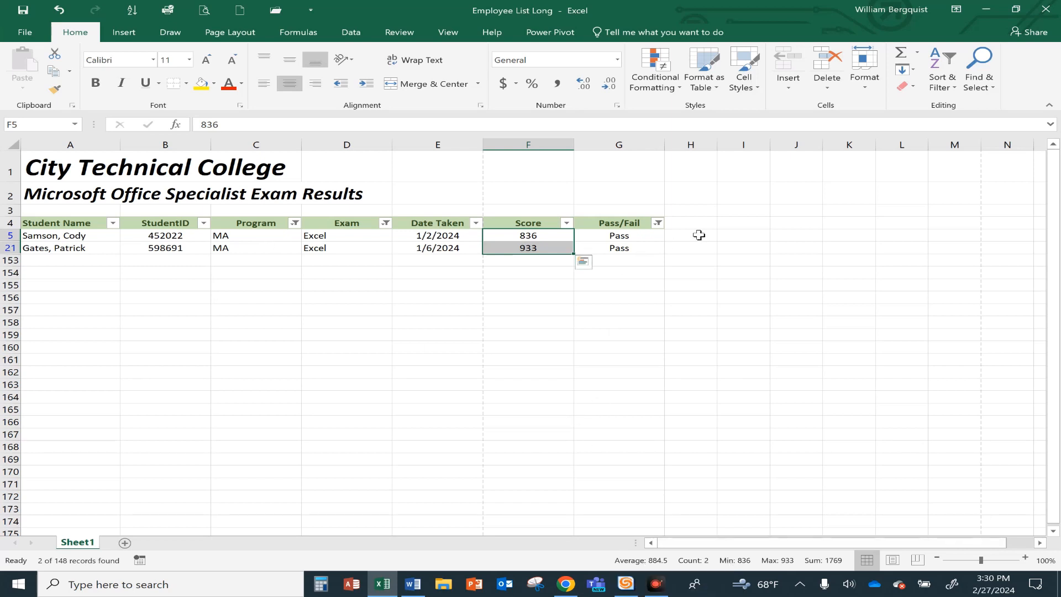
pyautogui.click(550, 241)
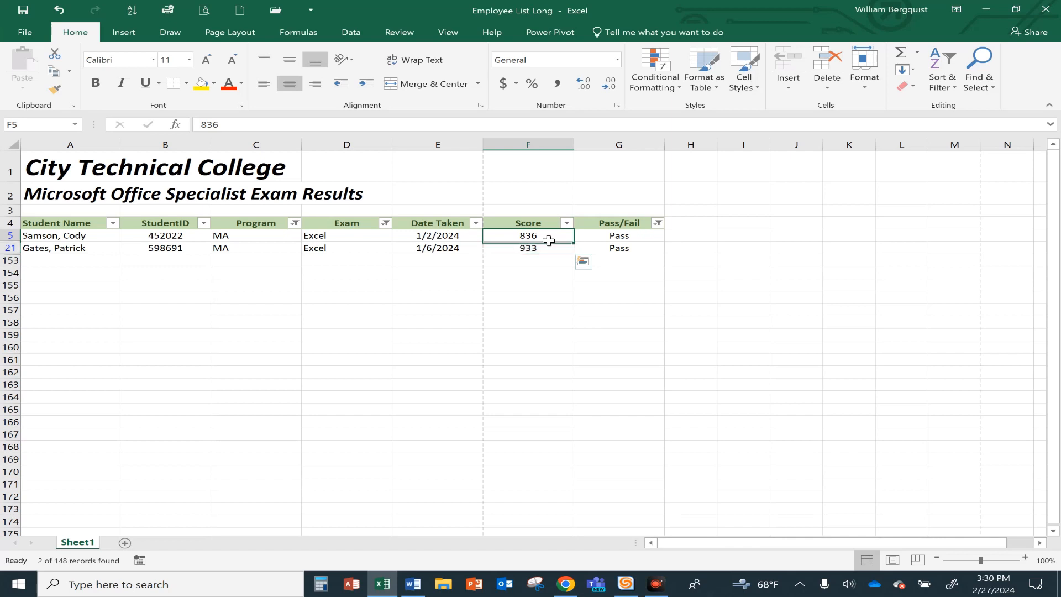
# Clear all filters from the exam results list and turn off filtering for its header row.
pyautogui.click(942, 76)
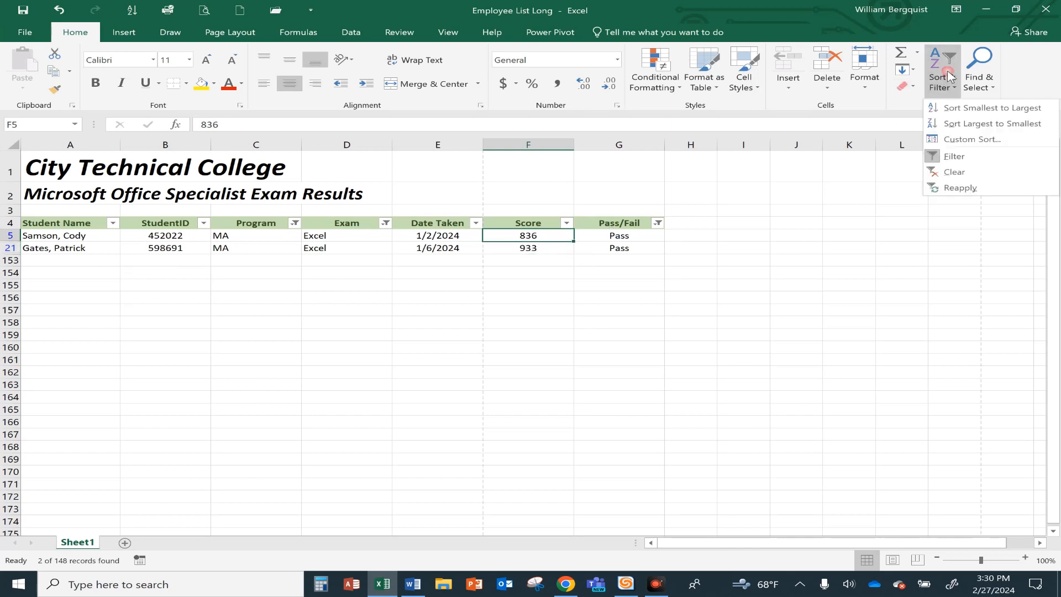
pyautogui.click(956, 172)
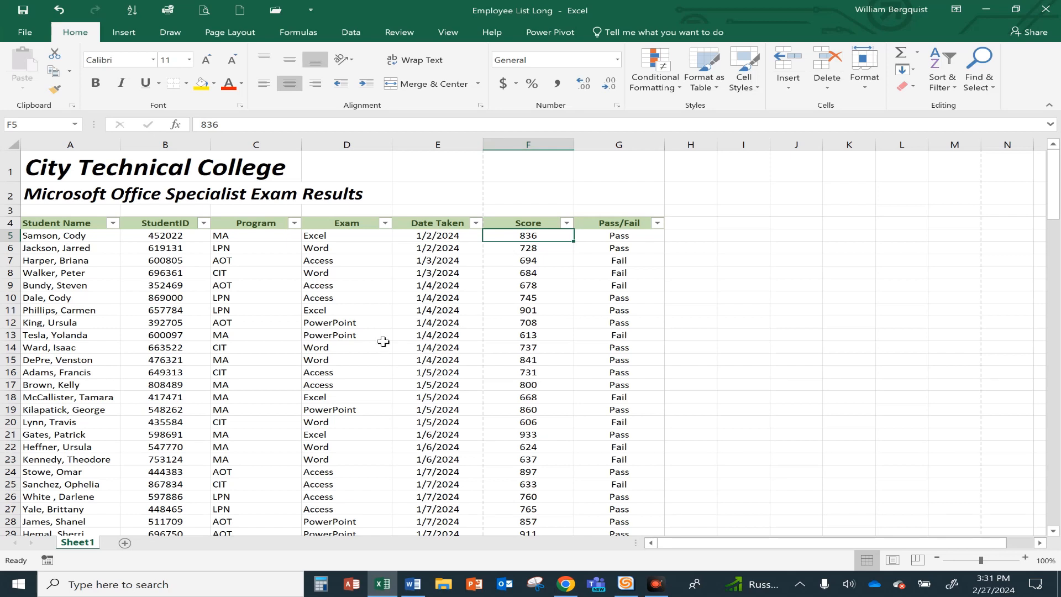
pyautogui.click(173, 299)
pyautogui.click(310, 306)
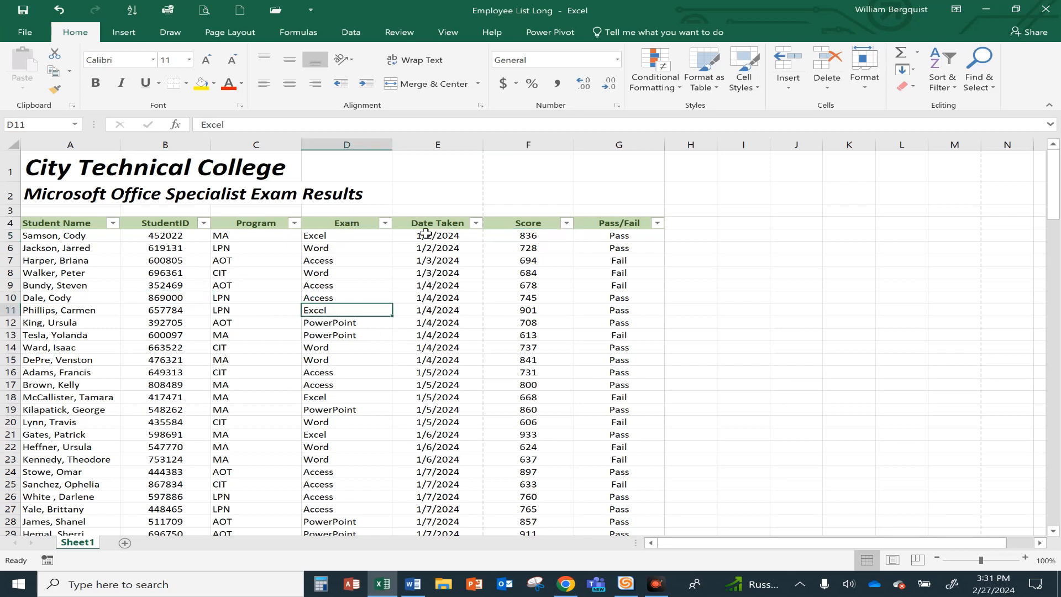
pyautogui.click(946, 81)
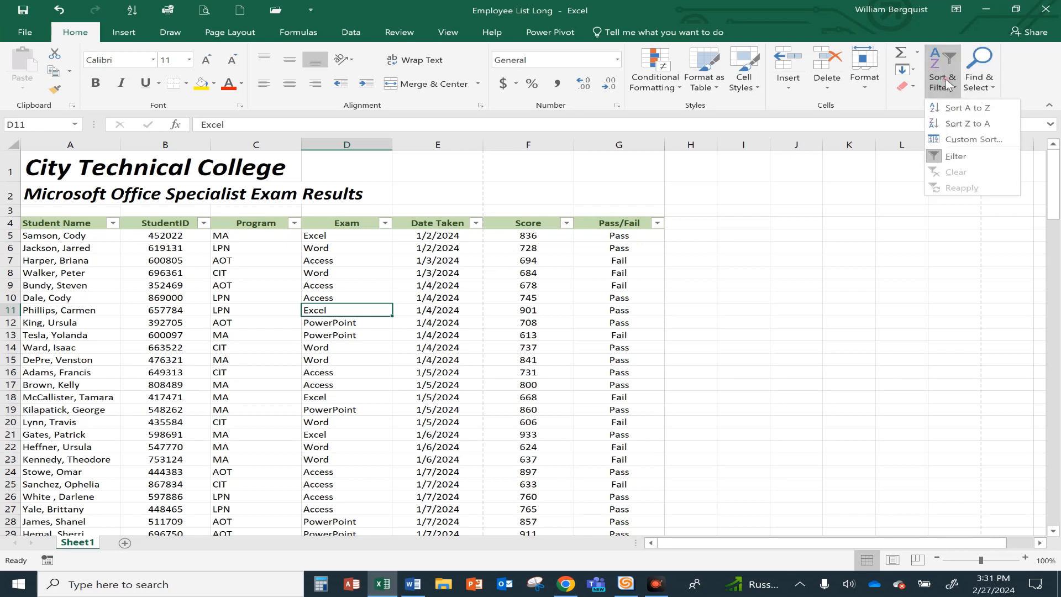
pyautogui.click(966, 159)
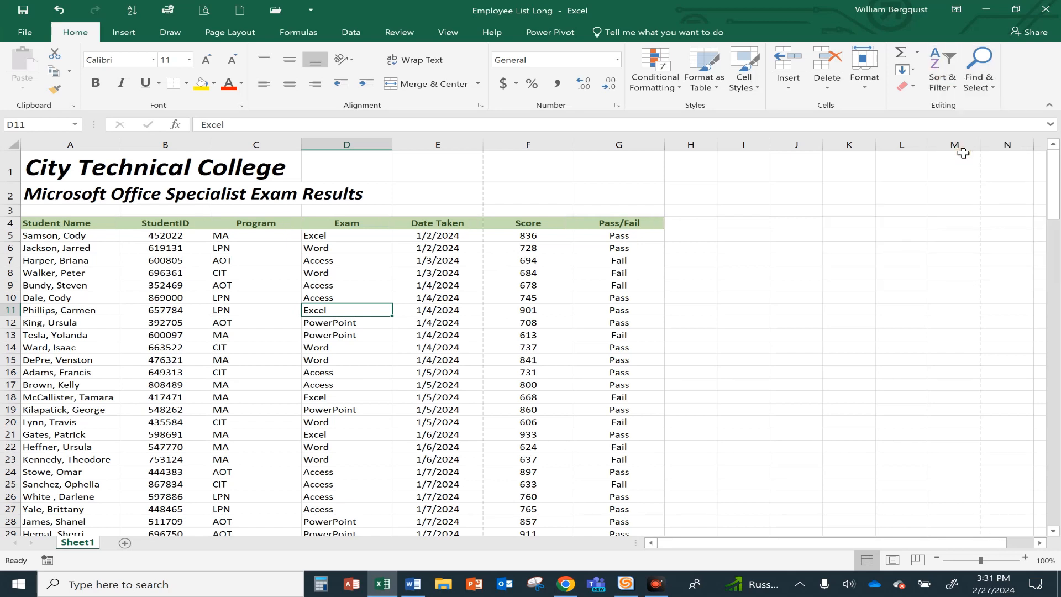
# Sort the exam results list by the Exam column from A to Z, and look through the sorted rows.
pyautogui.click(202, 296)
pyautogui.click(344, 237)
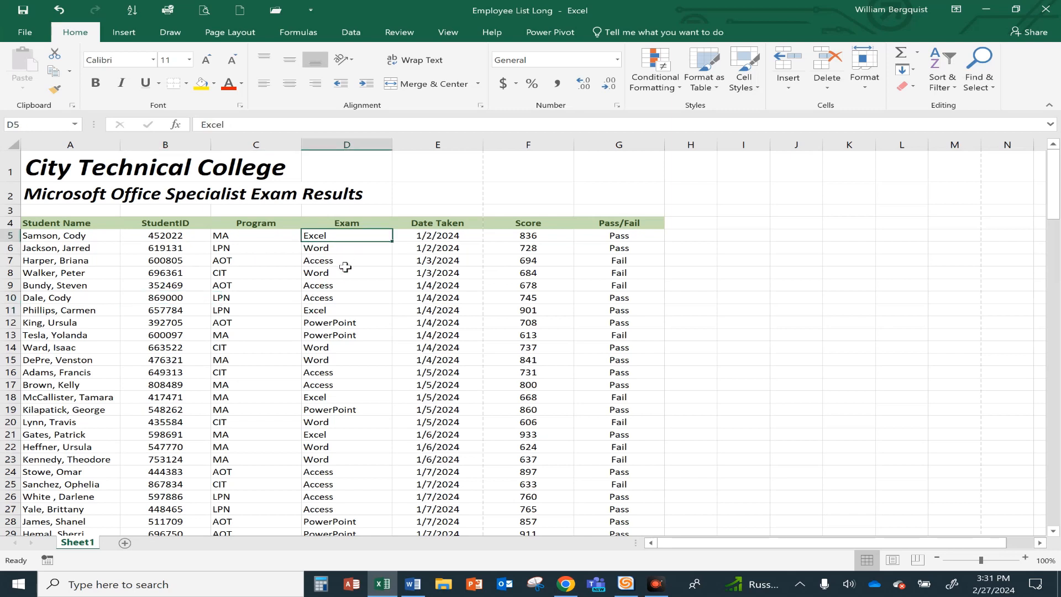
pyautogui.rightClick(345, 273)
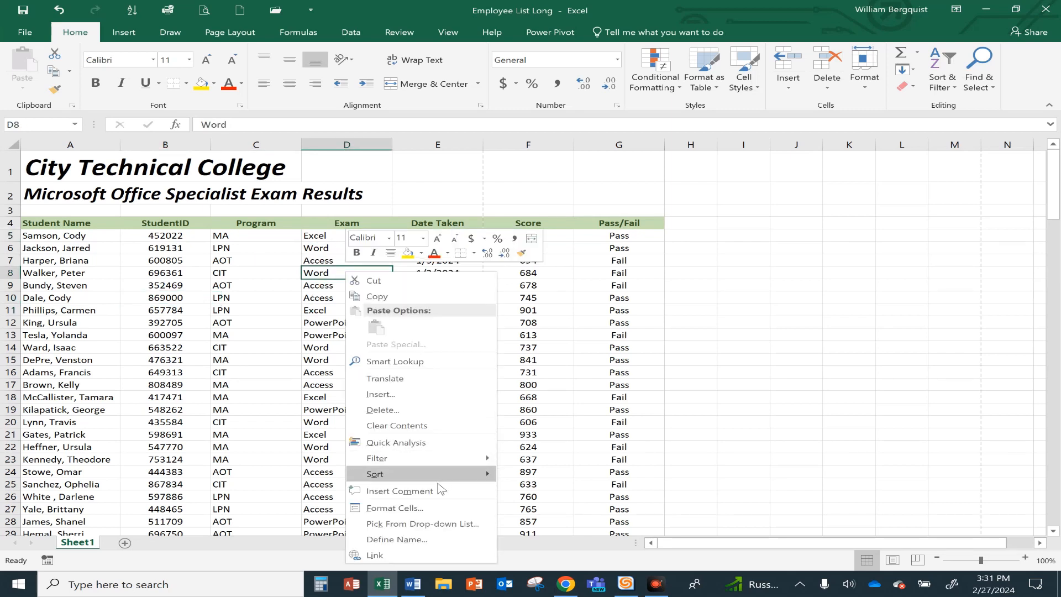
pyautogui.moveTo(423, 463)
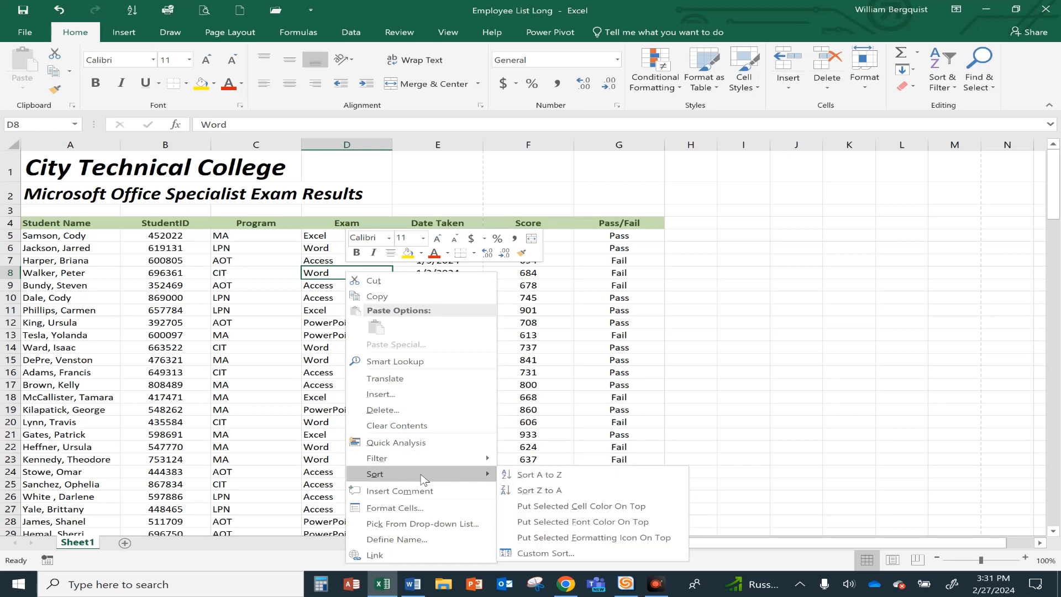
pyautogui.click(539, 475)
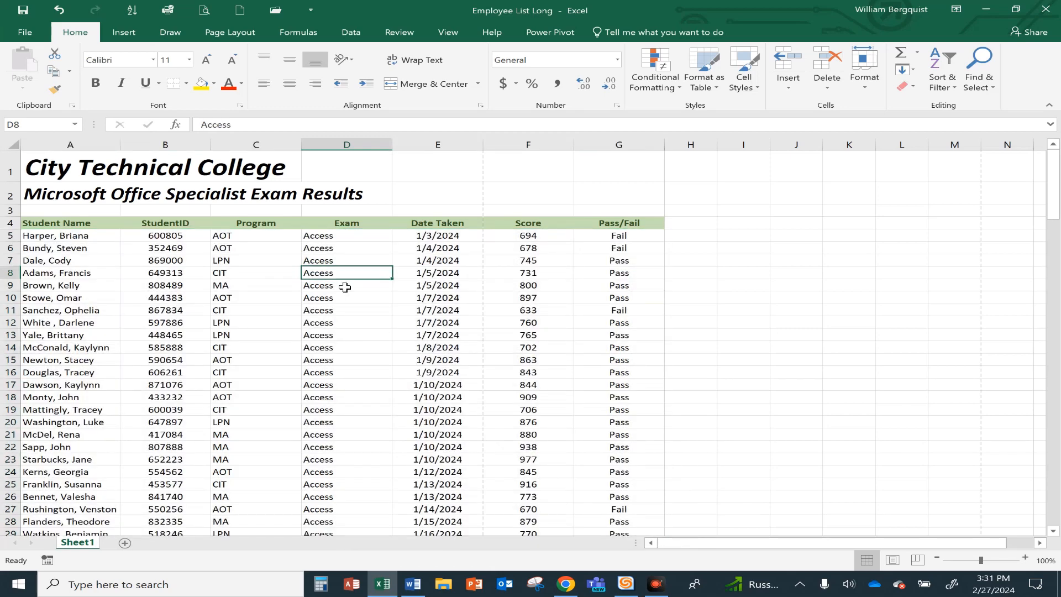
pyautogui.scroll(-11, 332, 415)
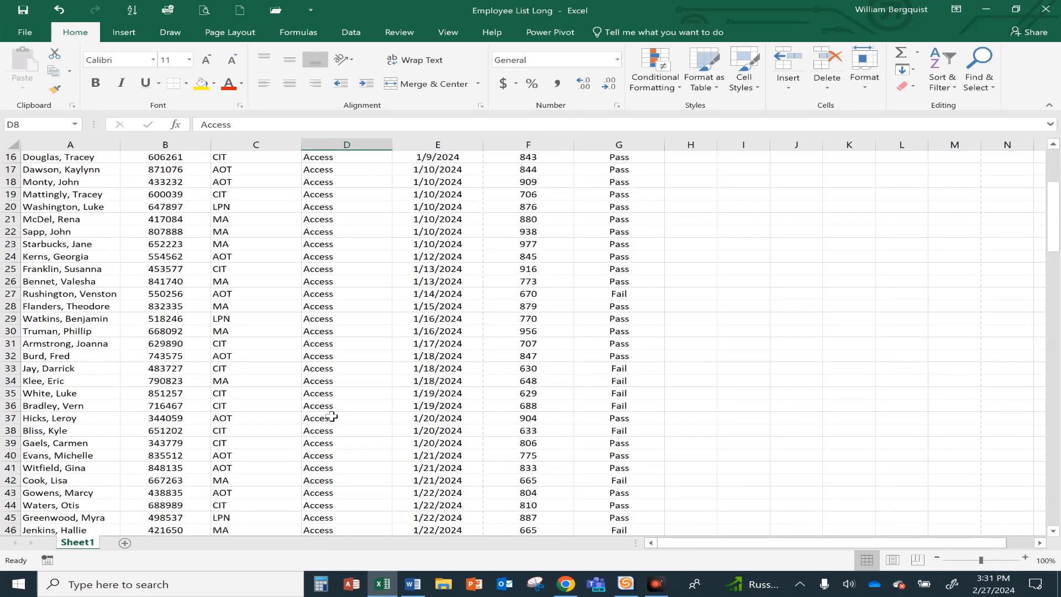
# Look through the sorted list to examine how the rows are grouped by exam, from Access to Word.
pyautogui.click(331, 395)
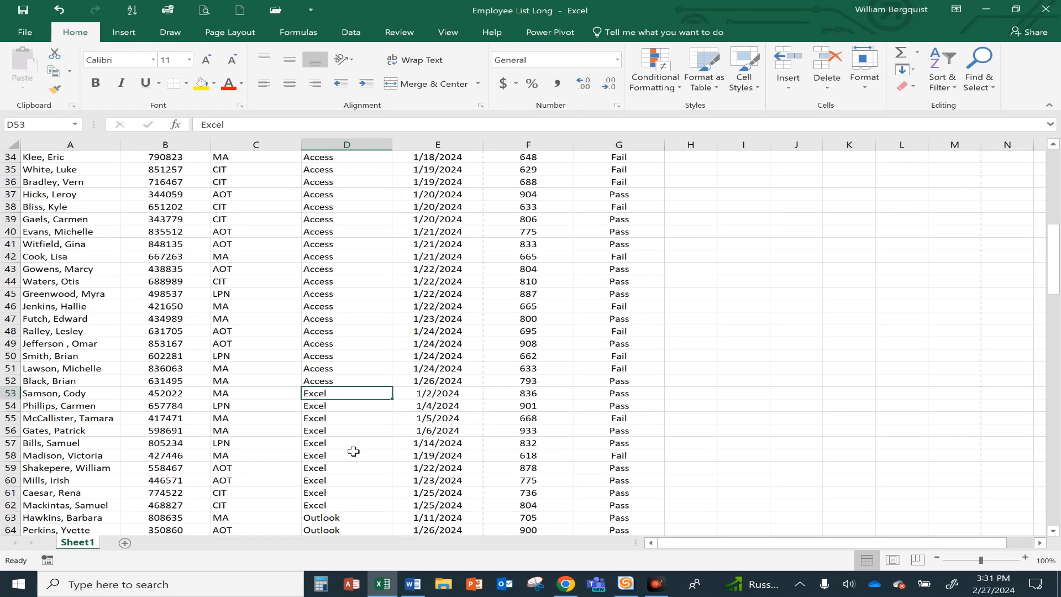
pyautogui.scroll(-9, 354, 451)
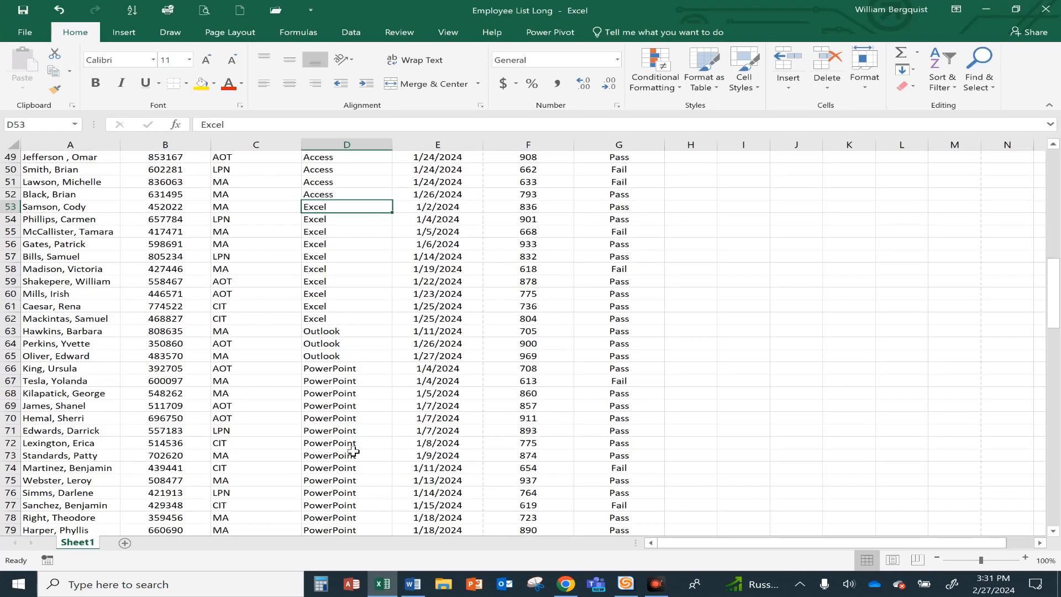
pyautogui.scroll(-9, 354, 452)
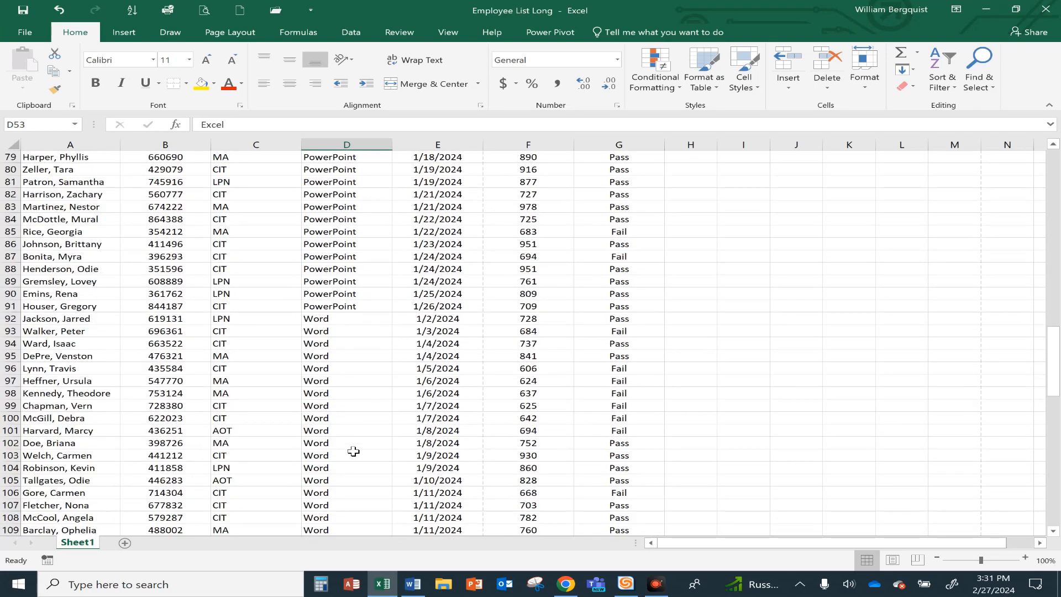
pyautogui.scroll(-4, 354, 451)
pyautogui.scroll(17, 353, 451)
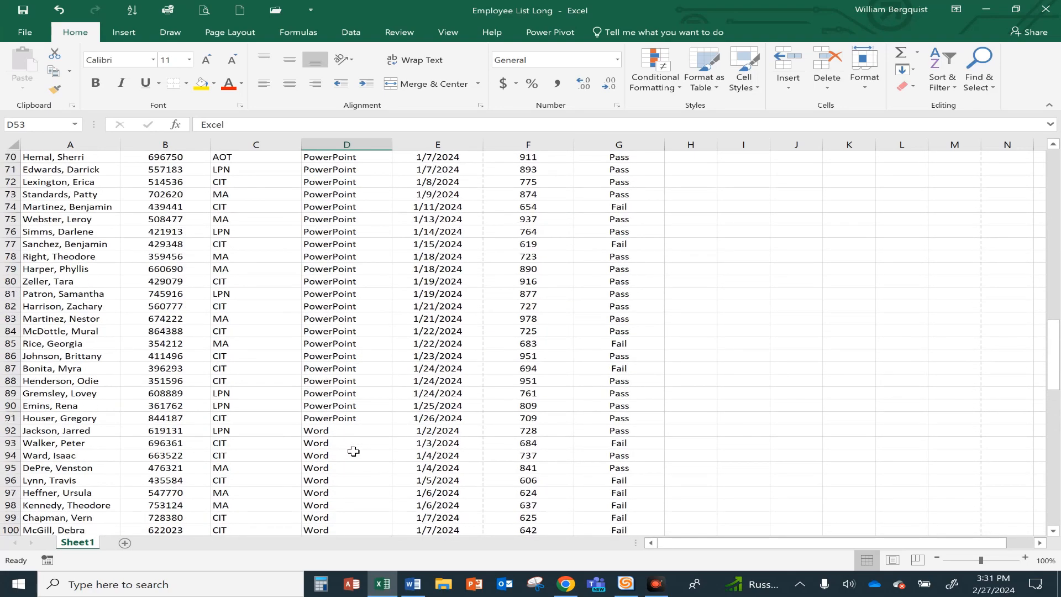
pyautogui.scroll(16, 354, 451)
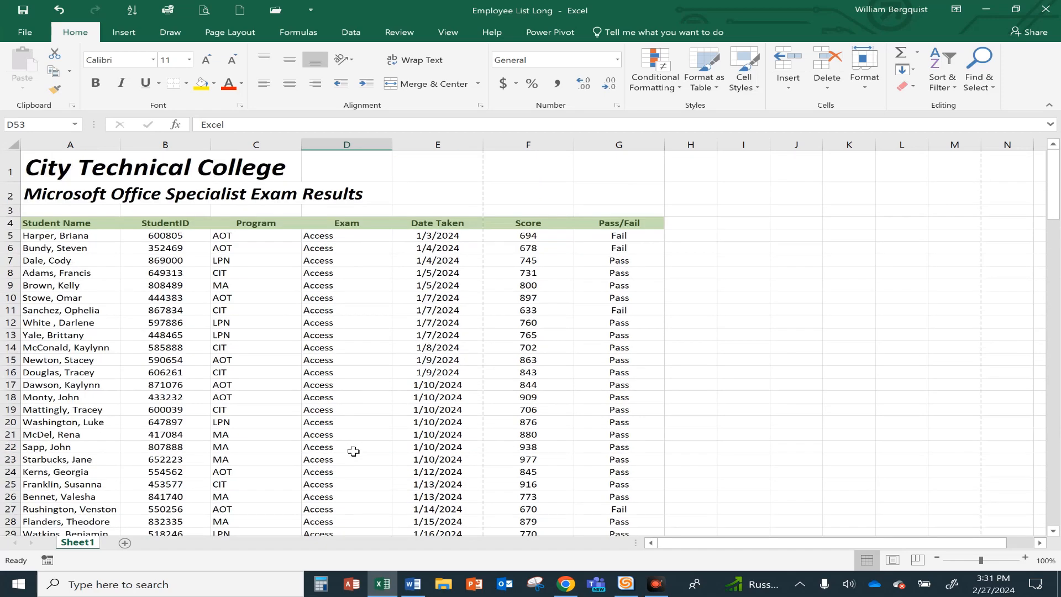
# Add subtotals to the exam results list that average only Score at each change in Exam, with a page break between groups.
pyautogui.click(204, 262)
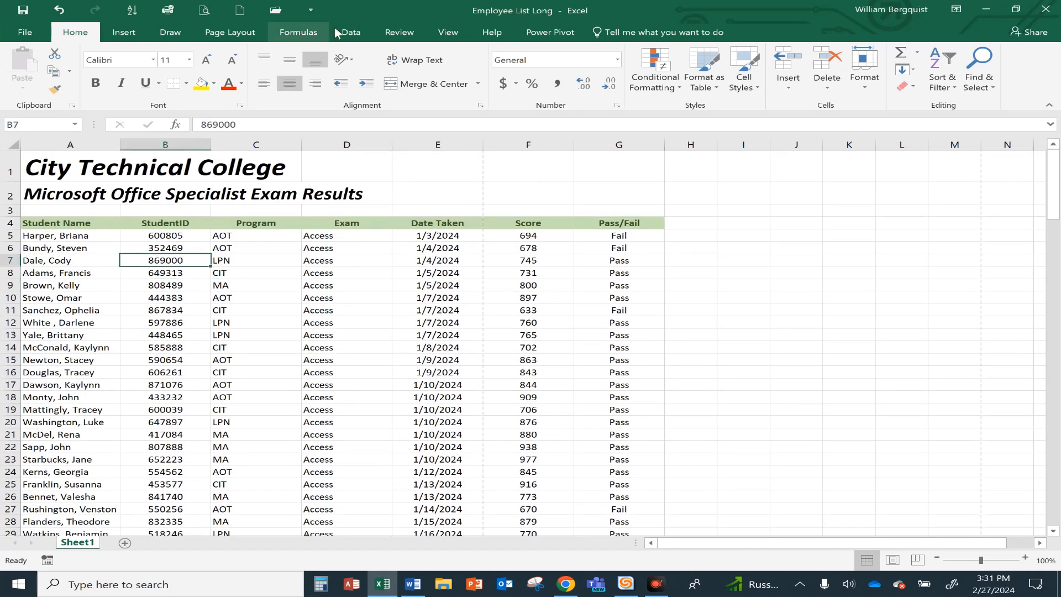
pyautogui.click(351, 33)
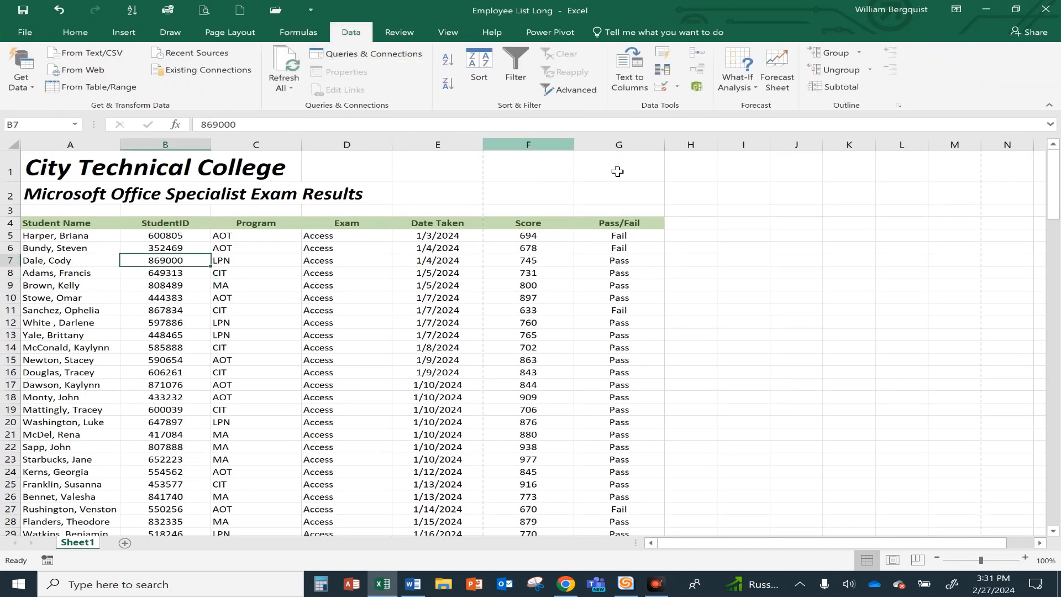
pyautogui.click(837, 88)
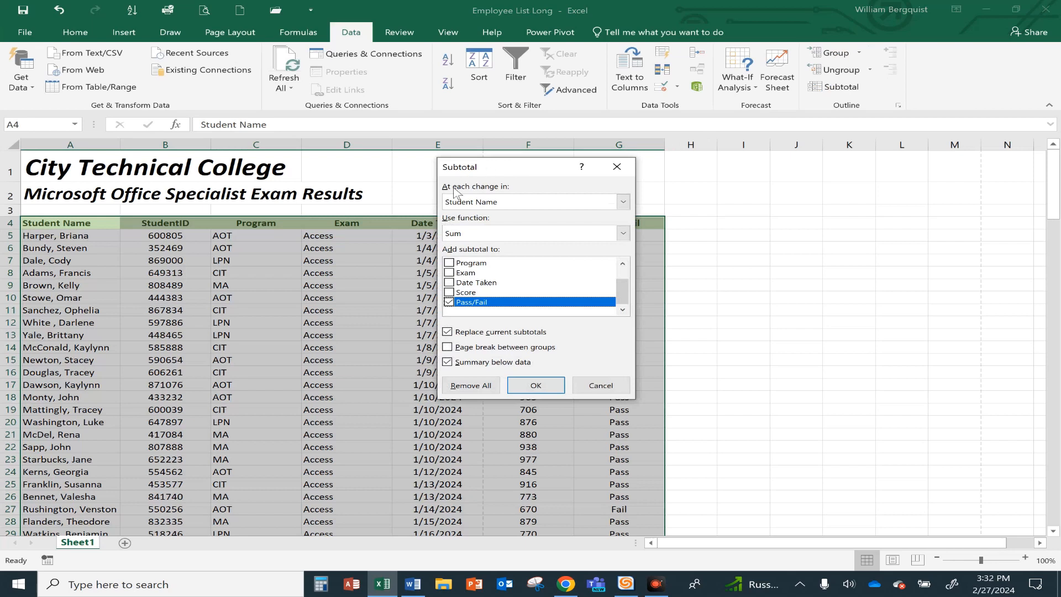
pyautogui.click(493, 204)
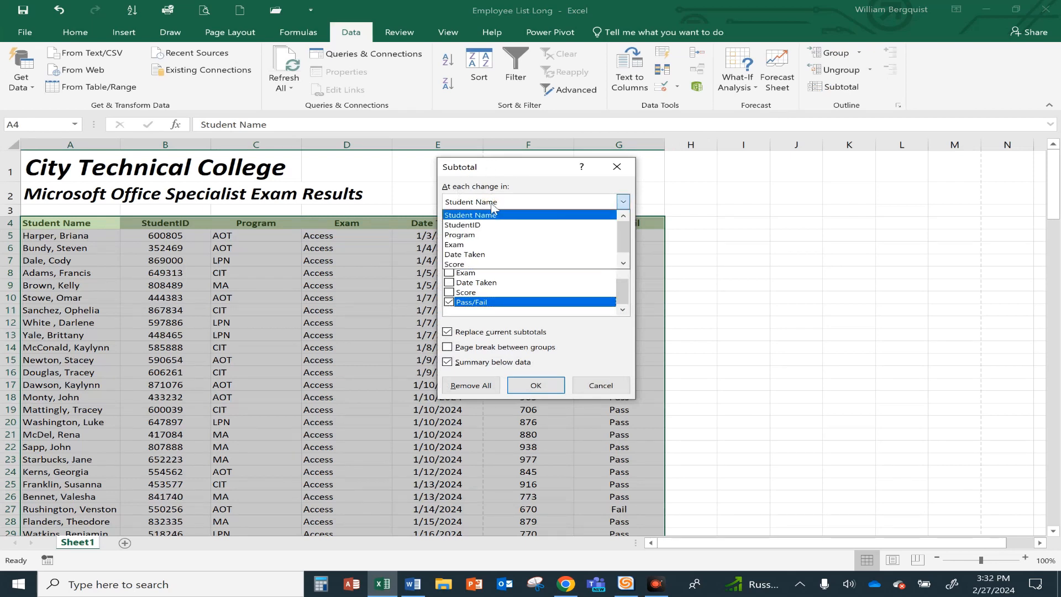
pyautogui.click(453, 244)
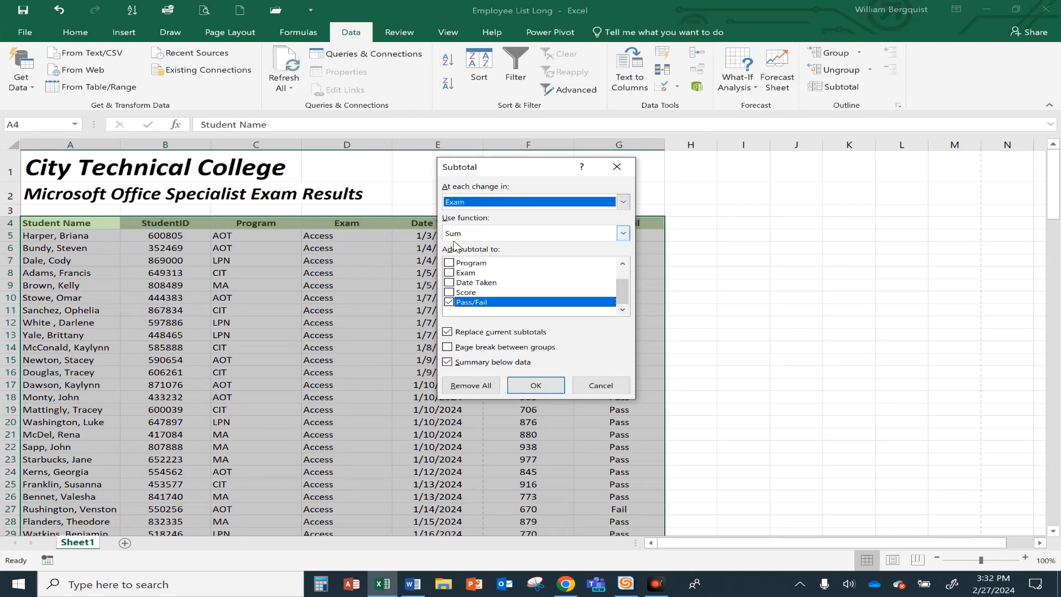
pyautogui.click(450, 292)
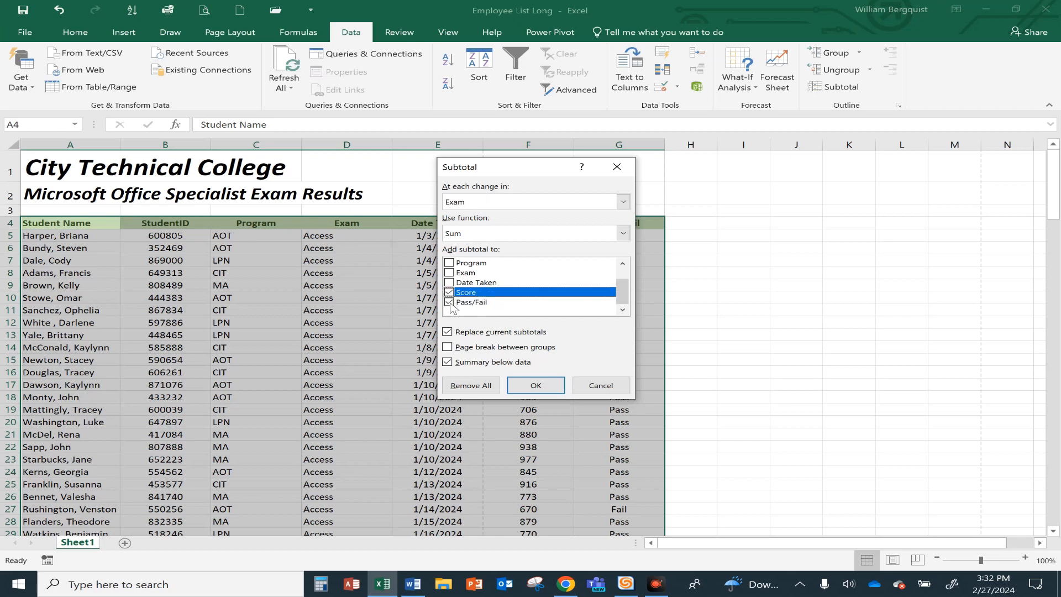
pyautogui.click(450, 303)
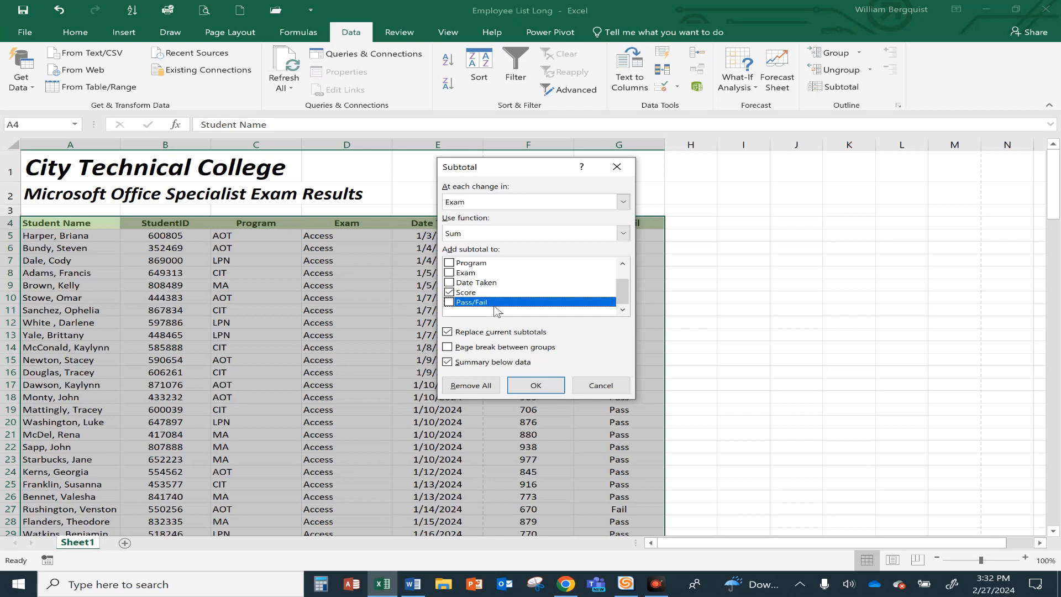
pyautogui.click(476, 233)
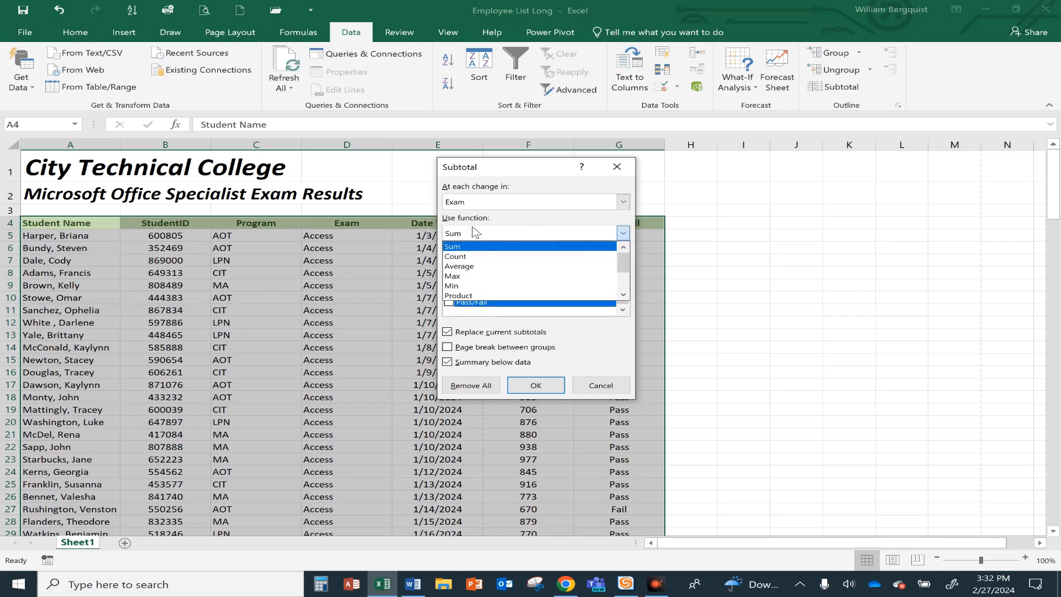
pyautogui.click(459, 266)
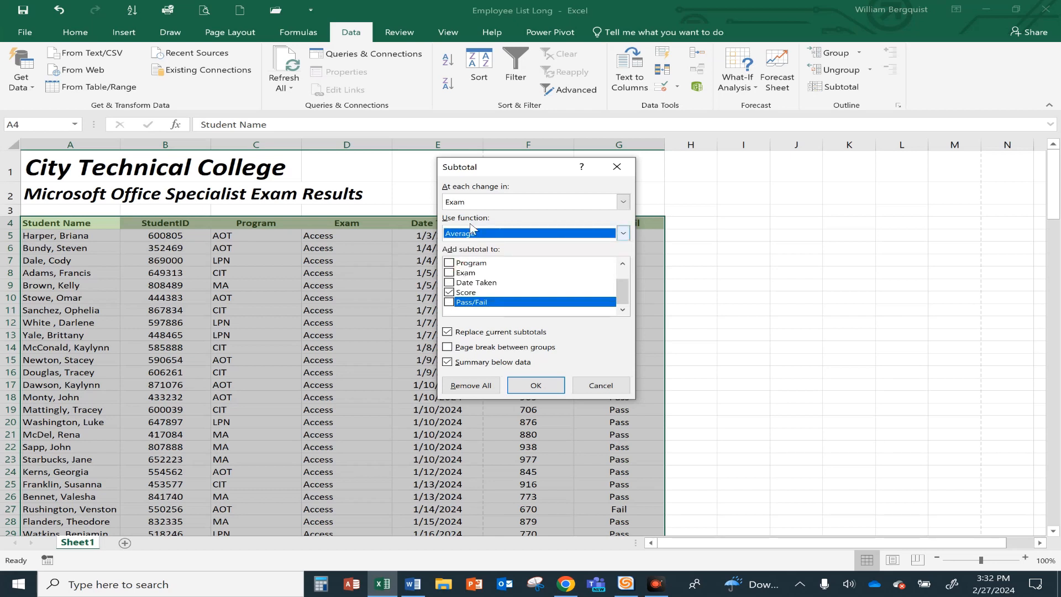
pyautogui.click(458, 351)
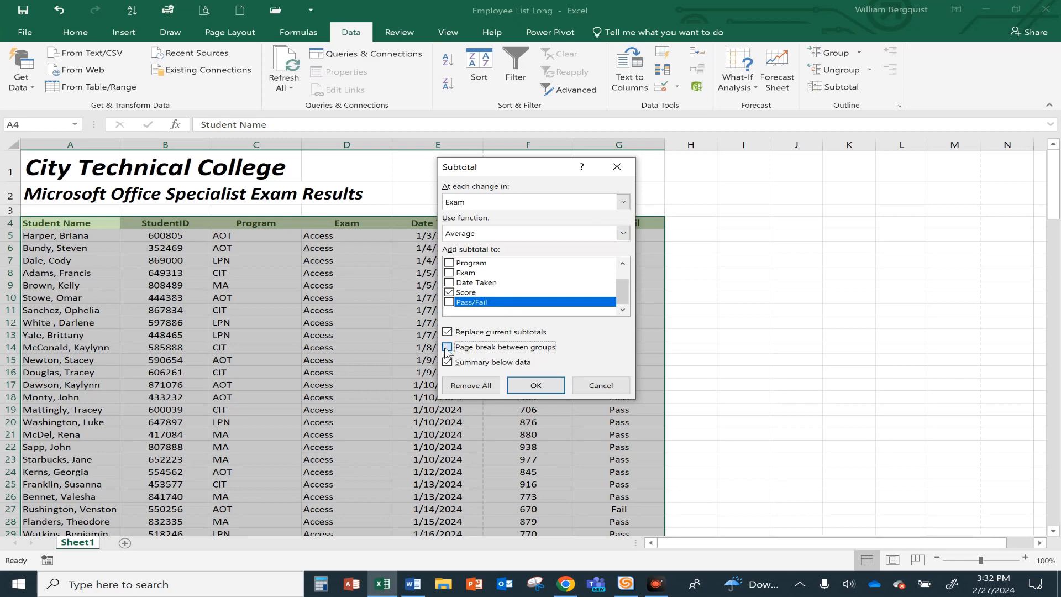
pyautogui.click(542, 381)
# Try the comma number style with no decimals on the score in the Access Average row.
pyautogui.click(412, 363)
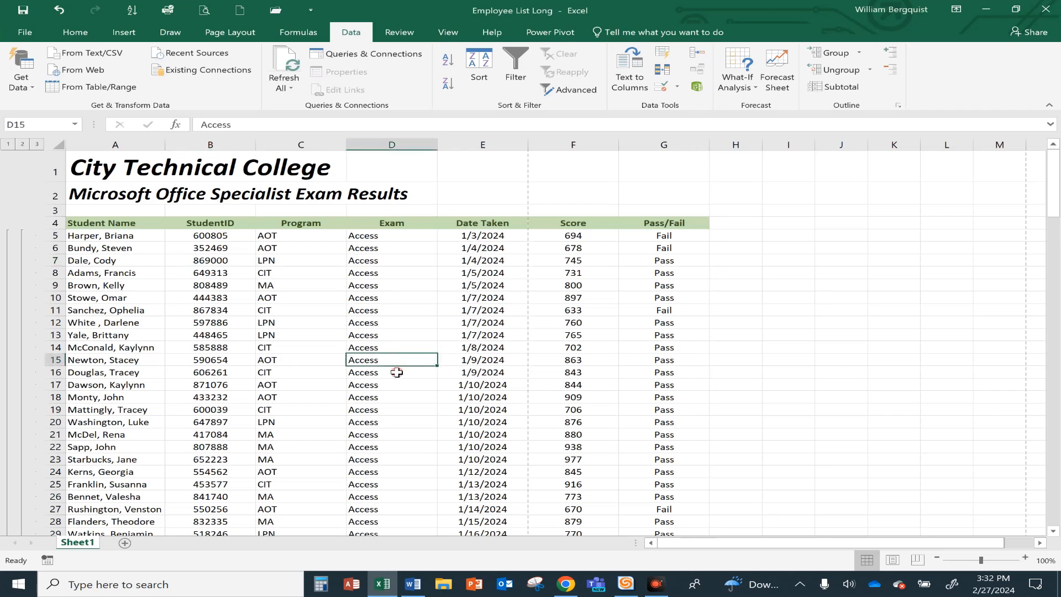
pyautogui.scroll(-5, 393, 386)
pyautogui.scroll(-8, 393, 385)
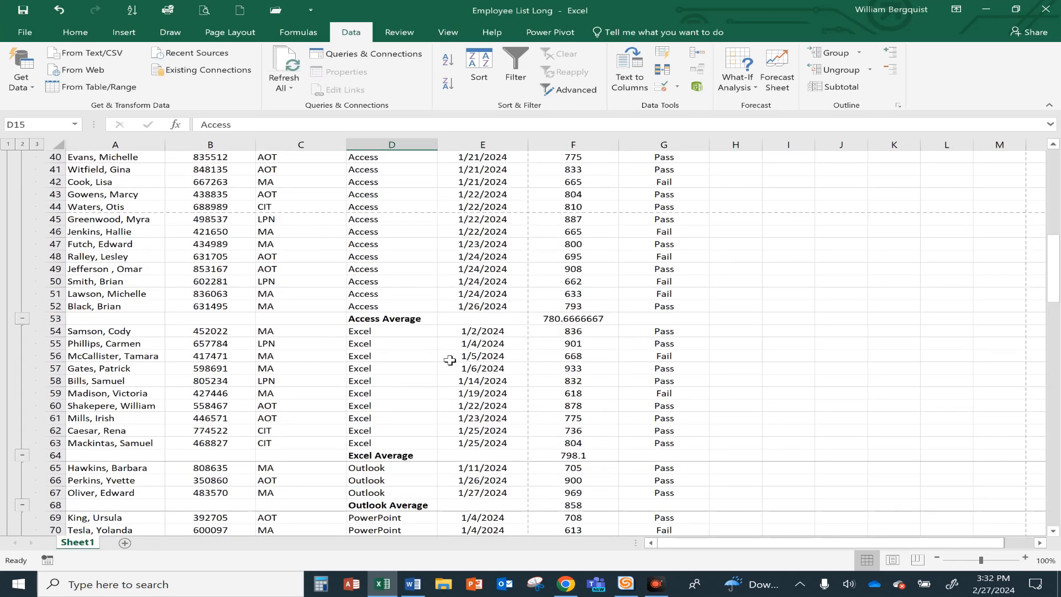
pyautogui.click(590, 319)
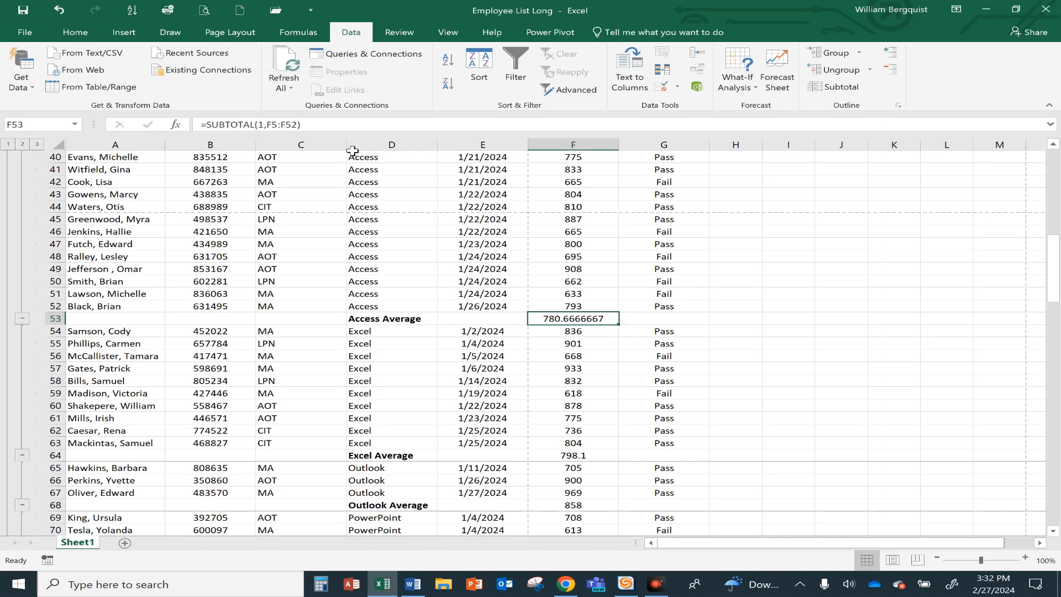
pyautogui.click(75, 32)
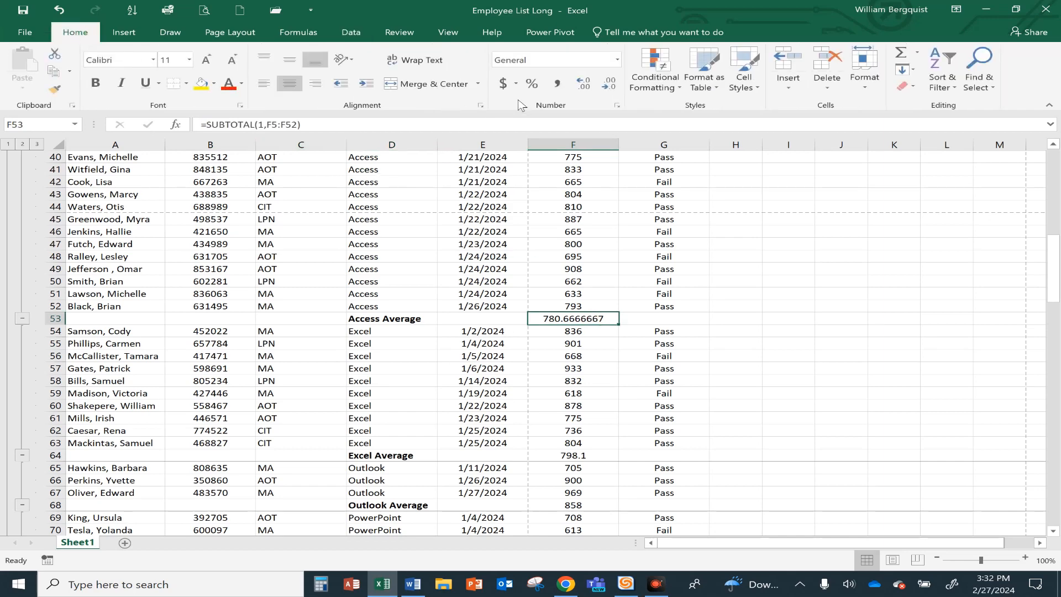
pyautogui.click(556, 86)
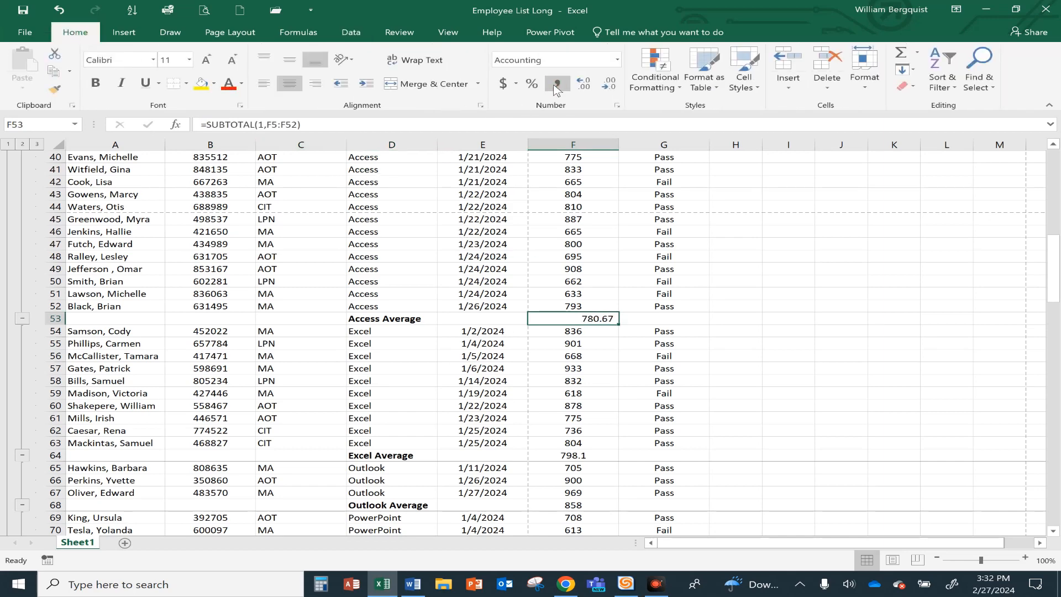
pyautogui.click(608, 83)
pyautogui.click(608, 82)
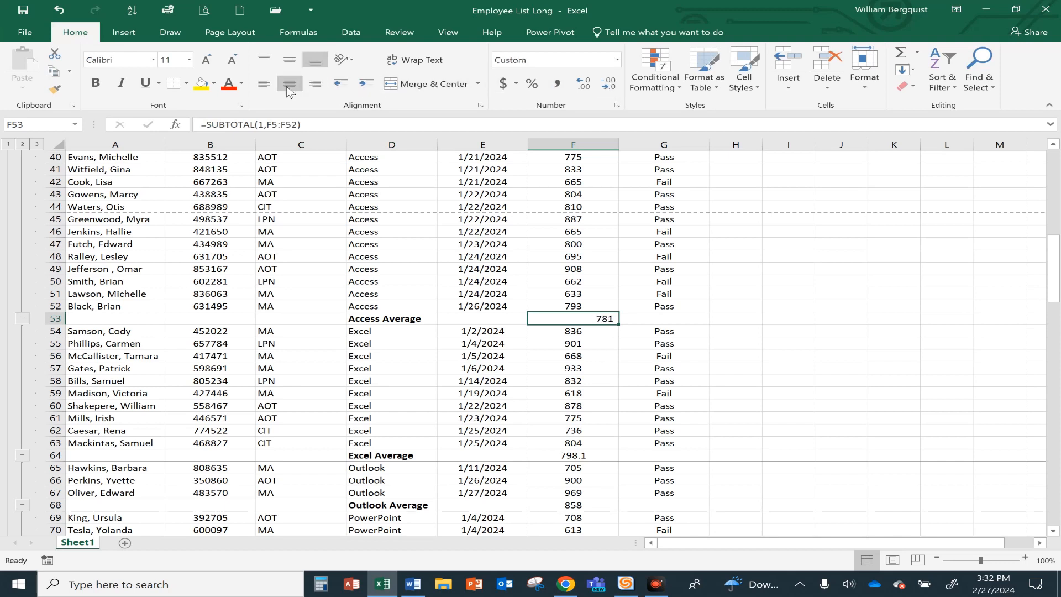
# Copy the cell format of the Excel Average score onto the Access Average score.
pyautogui.click(579, 410)
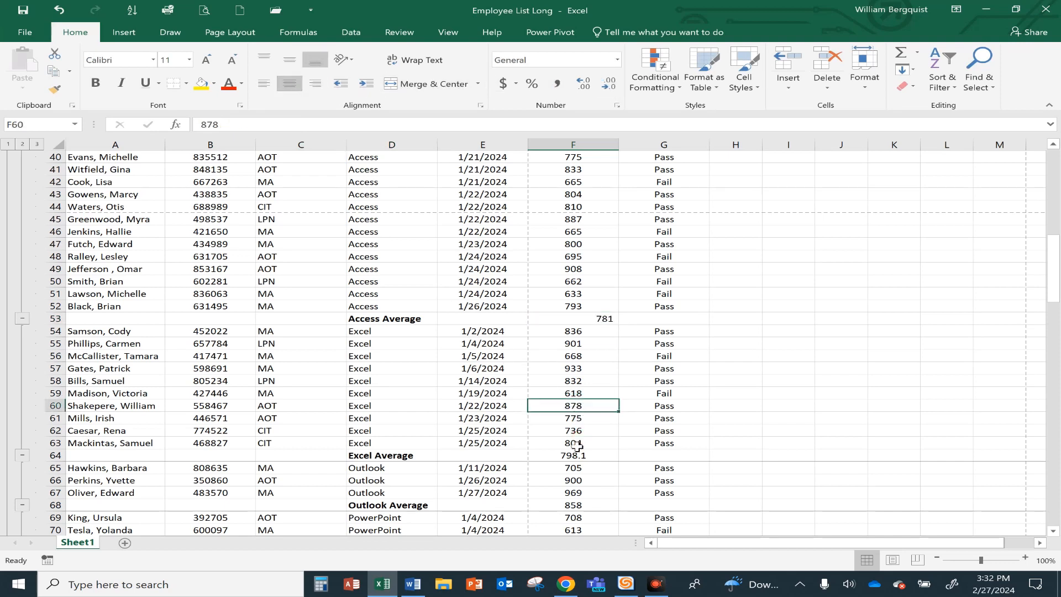
pyautogui.click(574, 456)
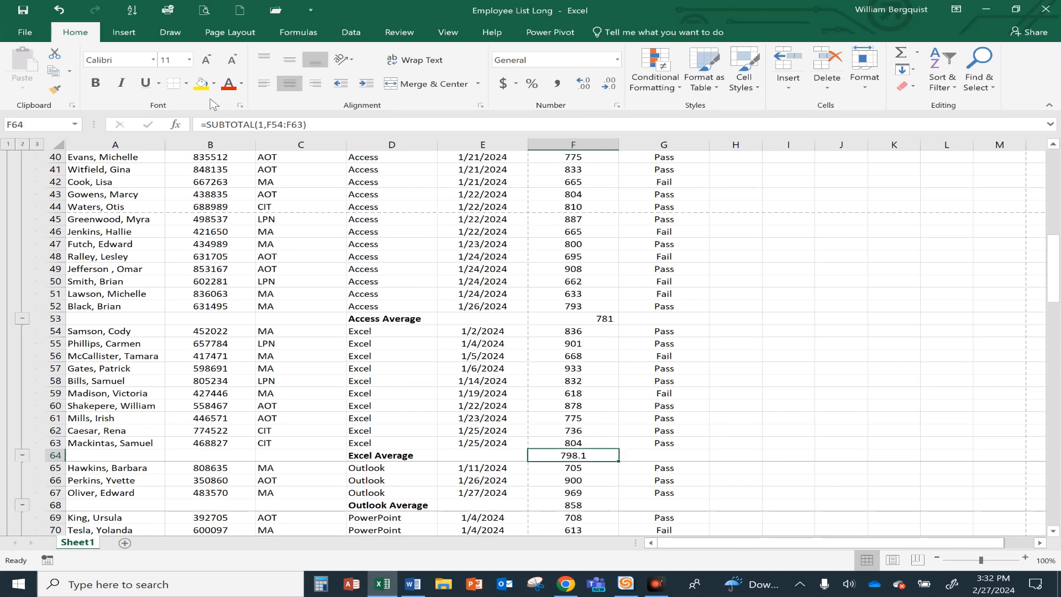
pyautogui.click(54, 88)
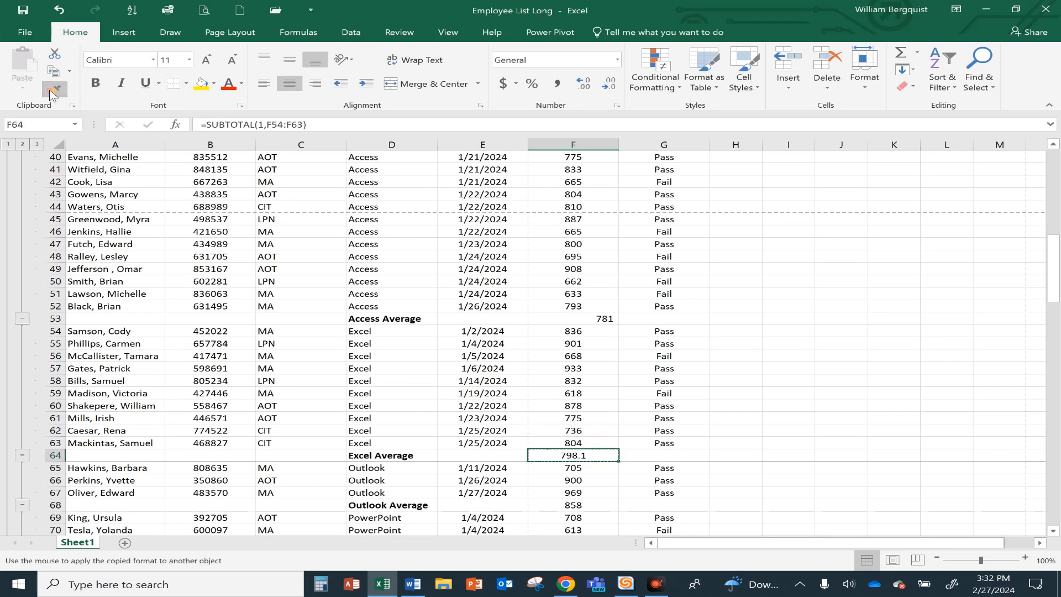
pyautogui.click(577, 318)
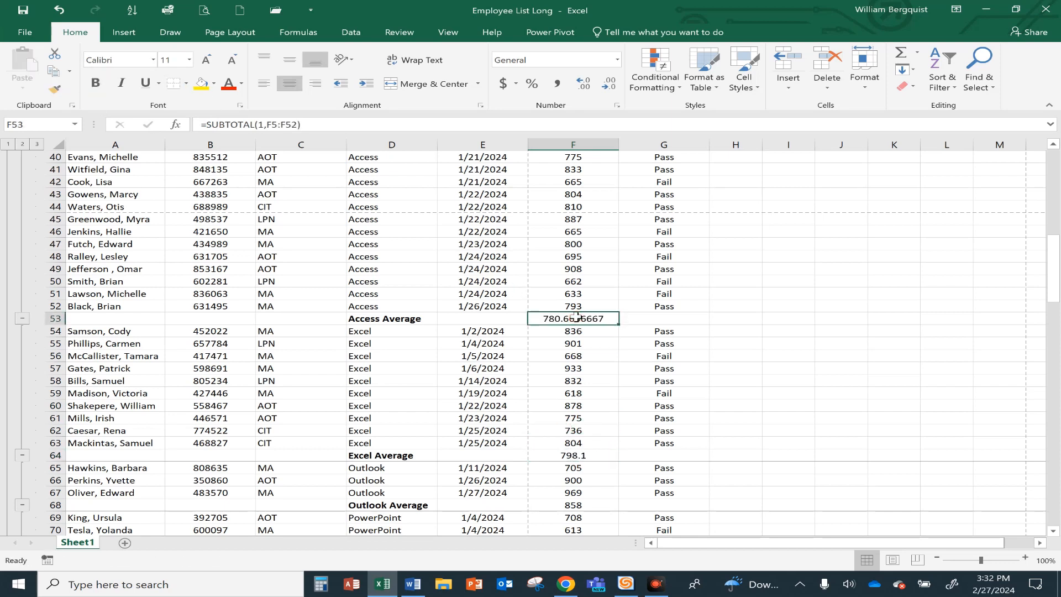
# Reduce the Access Average score to zero decimal places.
pyautogui.click(611, 85)
pyautogui.click(610, 85)
pyautogui.click(611, 84)
pyautogui.click(610, 85)
pyautogui.click(610, 84)
pyautogui.click(610, 84)
pyautogui.click(615, 84)
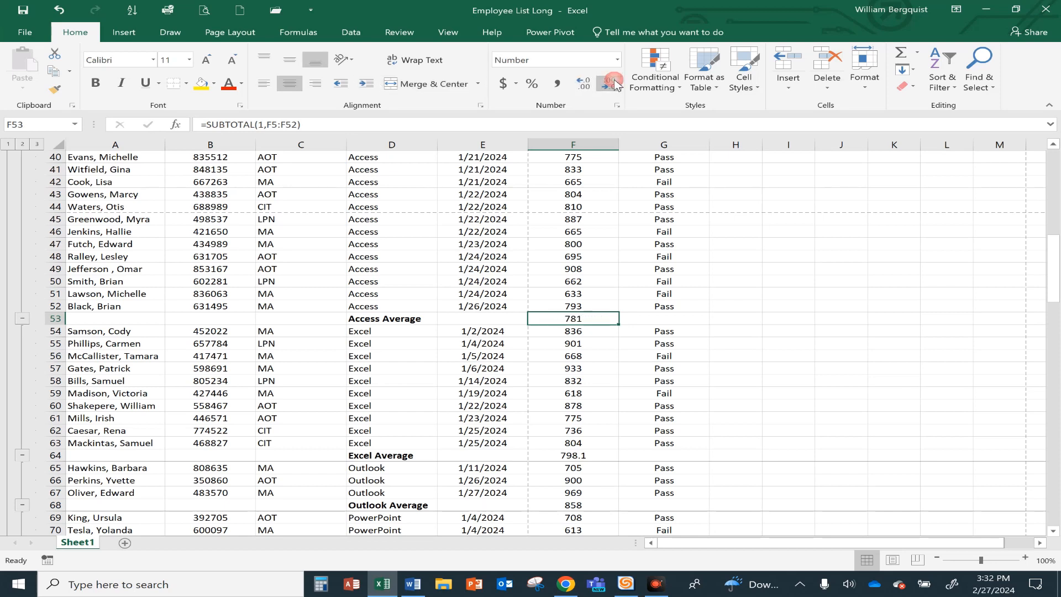
pyautogui.click(572, 379)
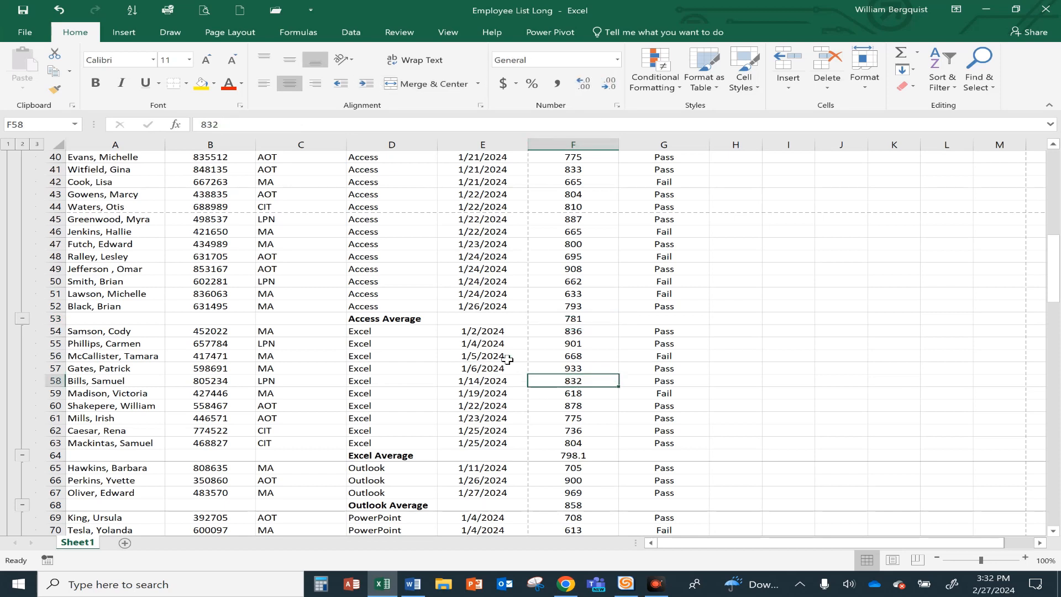
# Reduce the PowerPoint Average score to zero decimal places.
pyautogui.scroll(-4, 549, 370)
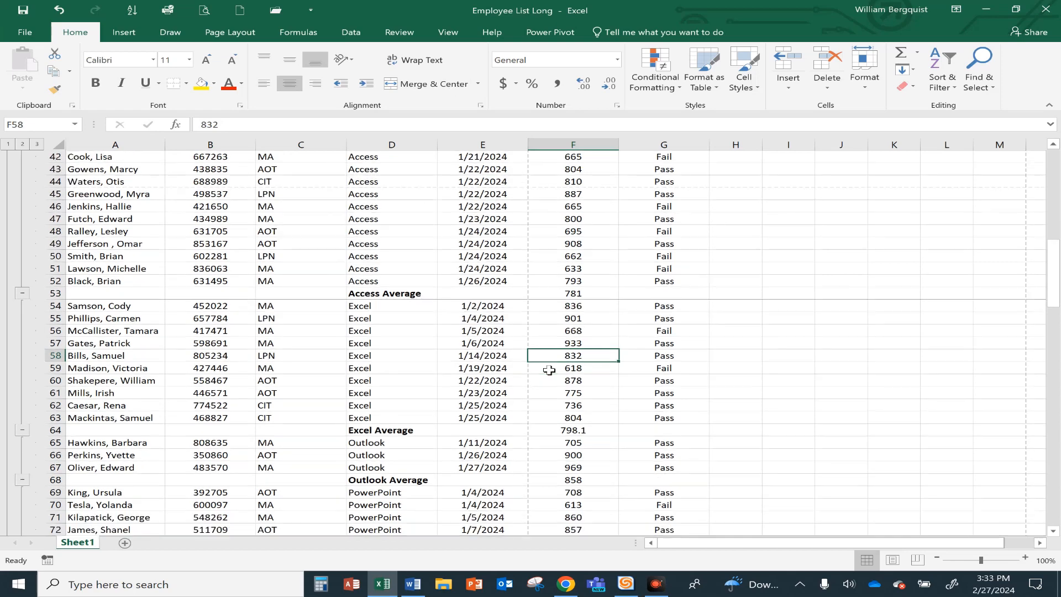
pyautogui.scroll(-3, 549, 370)
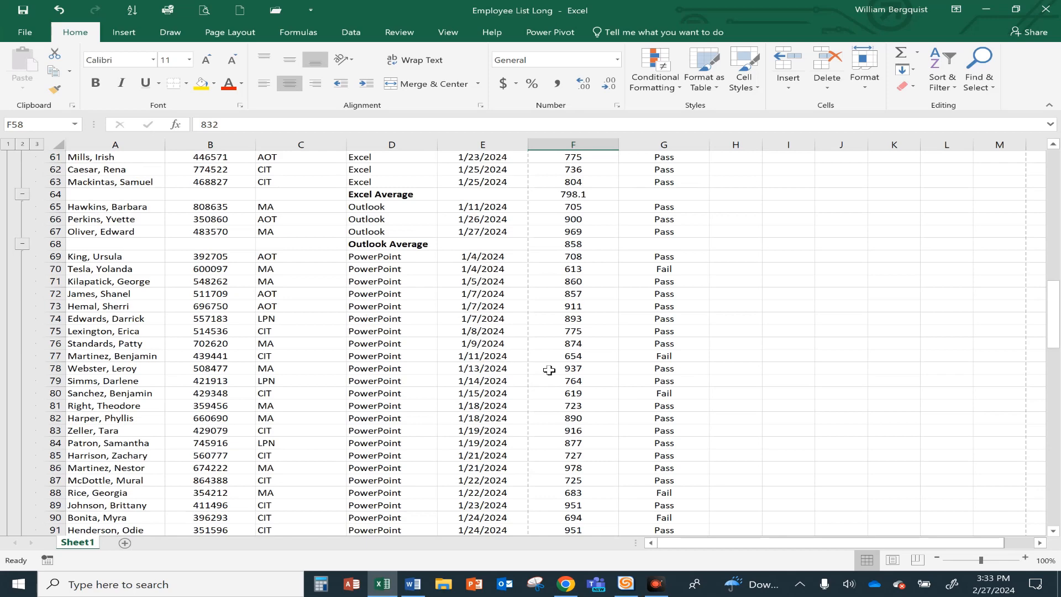
pyautogui.scroll(-8, 548, 370)
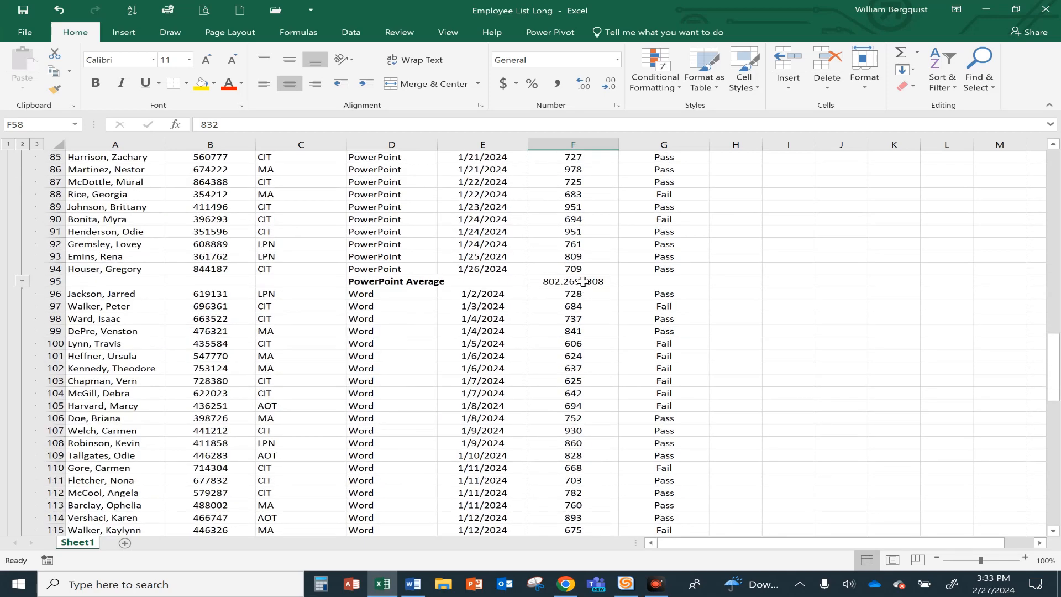
pyautogui.click(578, 281)
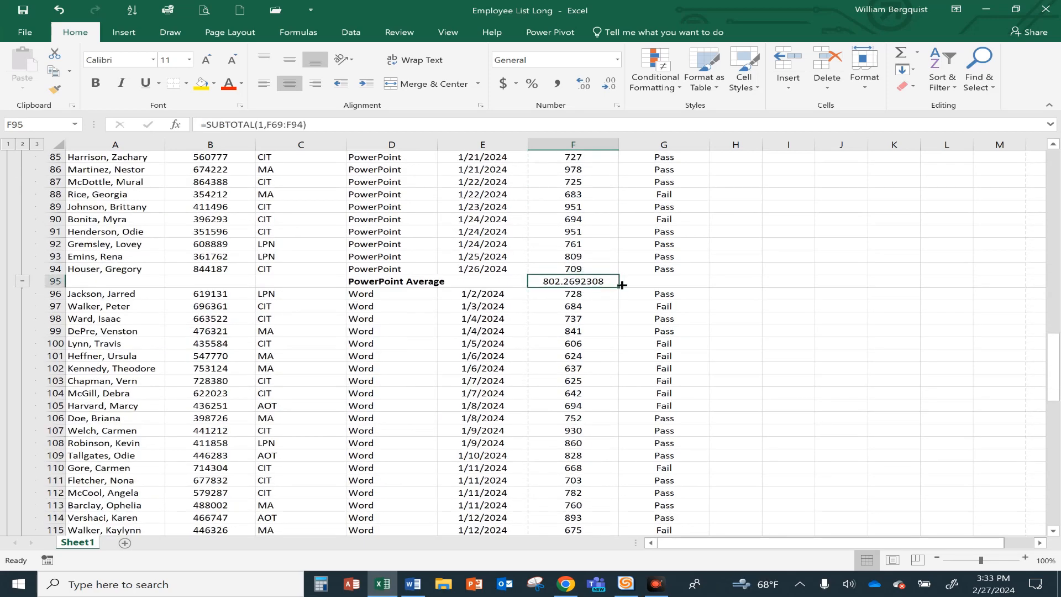
pyautogui.click(609, 84)
pyautogui.click(608, 84)
pyautogui.click(609, 84)
pyautogui.click(608, 84)
pyautogui.click(609, 84)
pyautogui.click(609, 84)
pyautogui.click(609, 84)
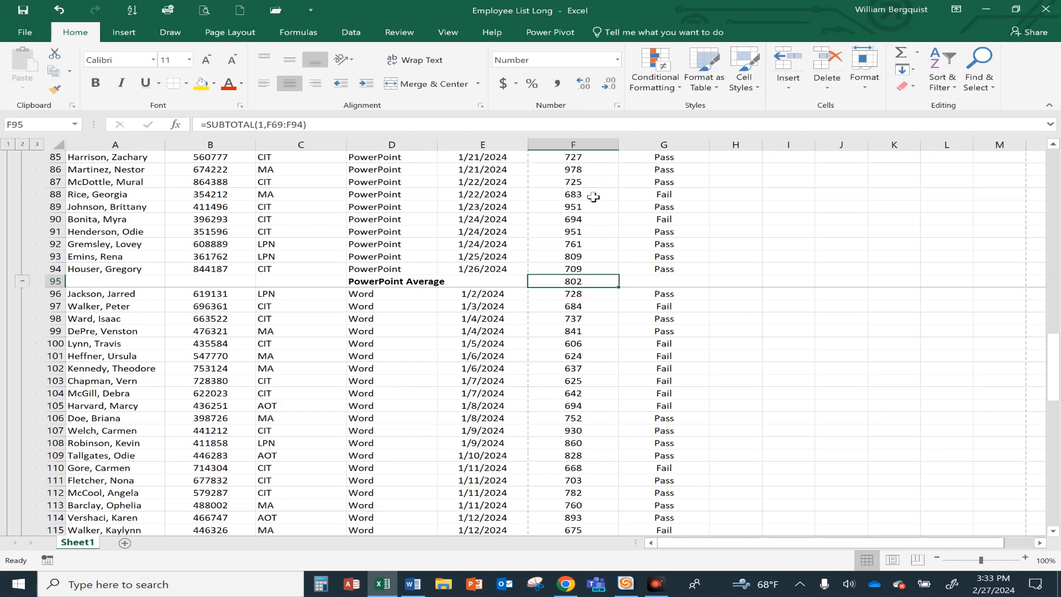
# Reduce the Word Average and Grand Average scores at the end of the list to zero decimal places.
pyautogui.scroll(-19, 559, 376)
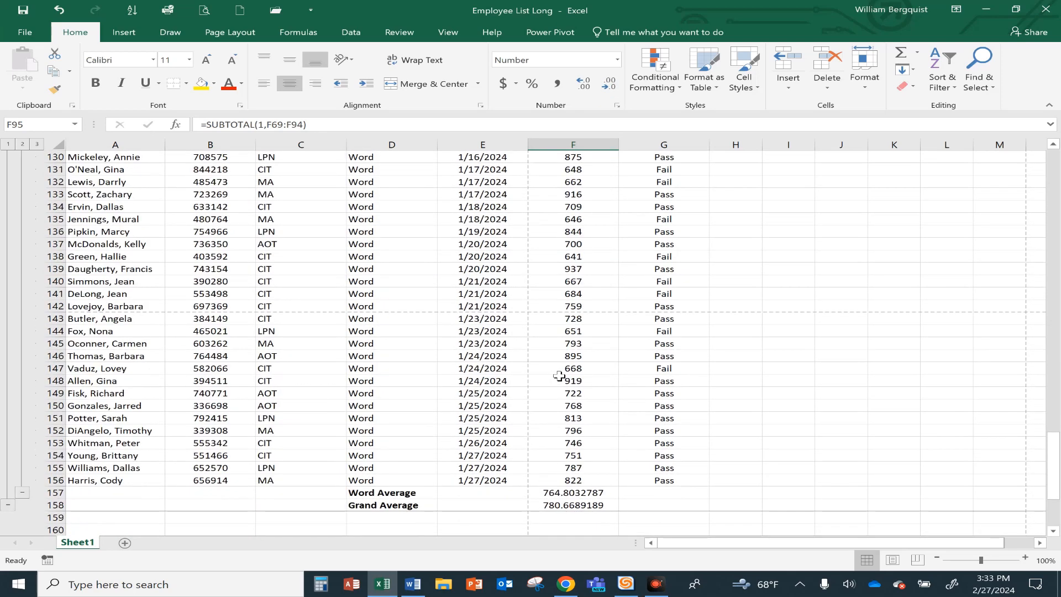
pyautogui.moveTo(562, 342); pyautogui.dragTo(569, 356)
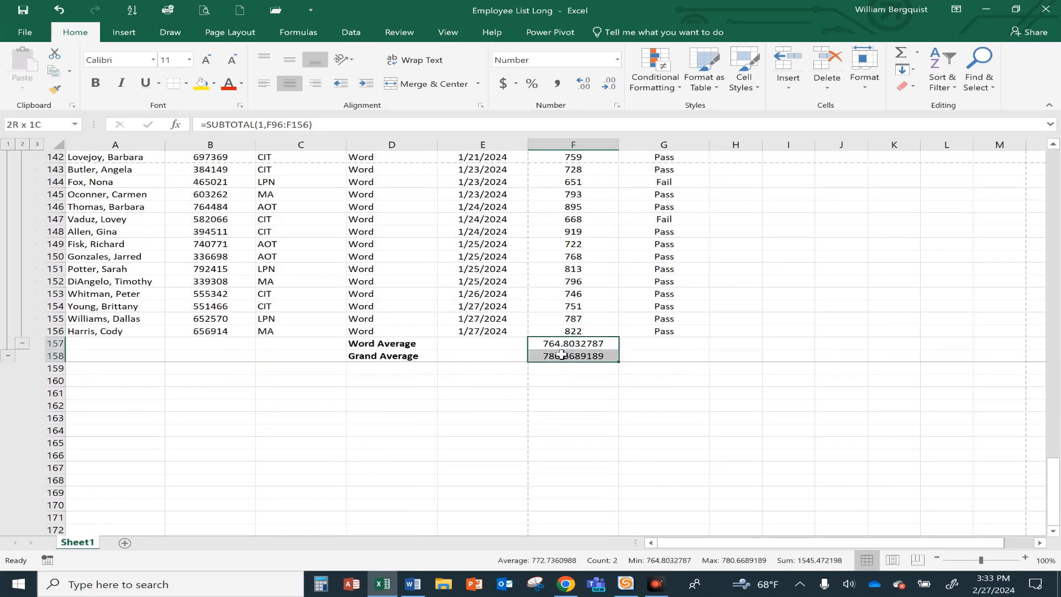
pyautogui.click(608, 84)
pyautogui.click(608, 84)
pyautogui.click(608, 84)
pyautogui.click(608, 84)
pyautogui.click(607, 84)
pyautogui.click(607, 84)
pyautogui.click(605, 86)
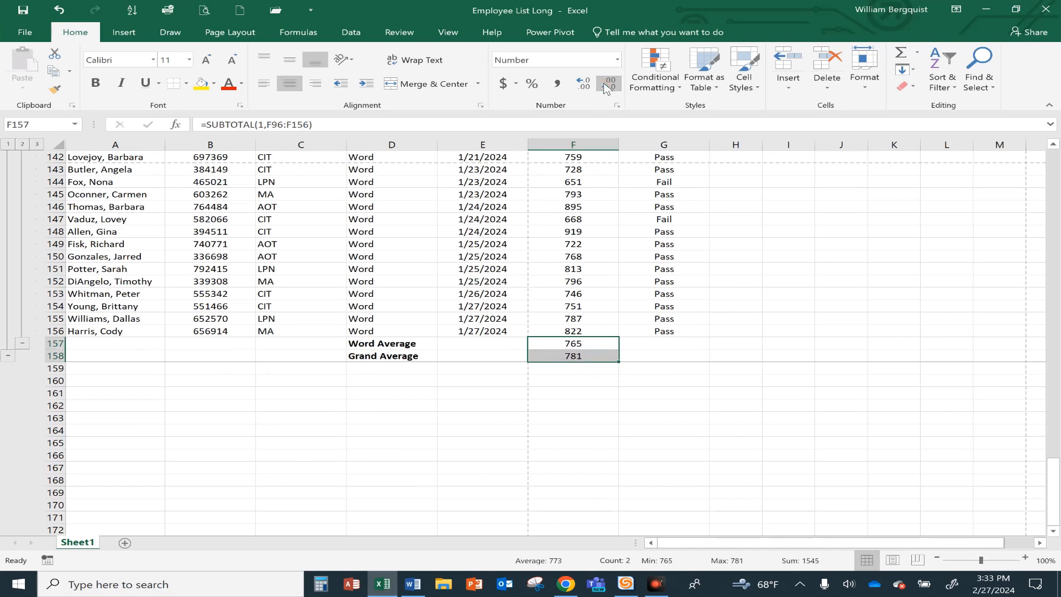
# Collapse the Access, Excel and Outlook groups in the outline so only their average rows show.
pyautogui.click(550, 279)
pyautogui.click(574, 358)
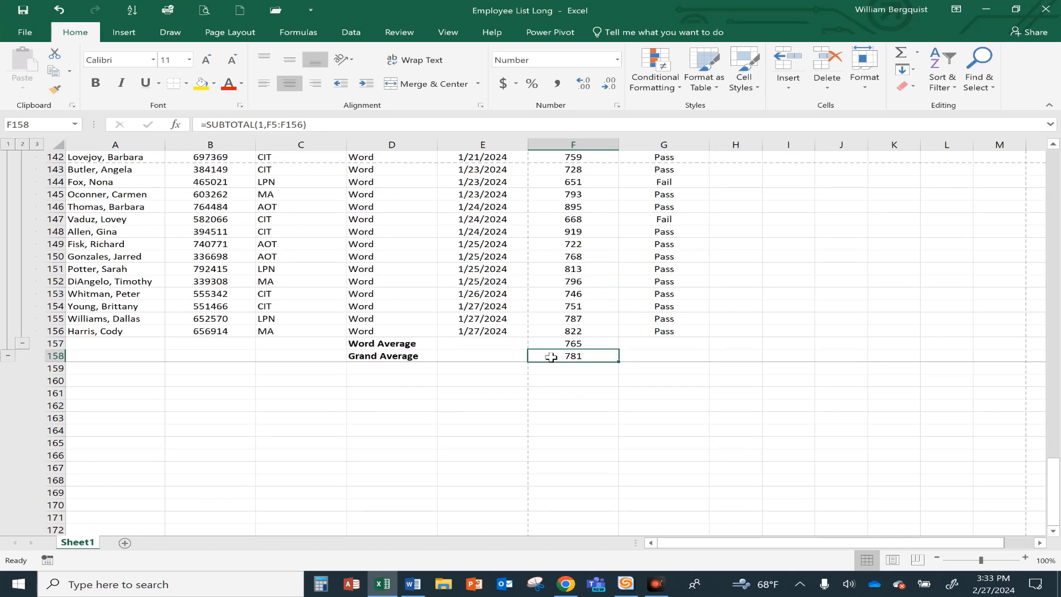
pyautogui.scroll(9, 559, 333)
pyautogui.scroll(20, 559, 332)
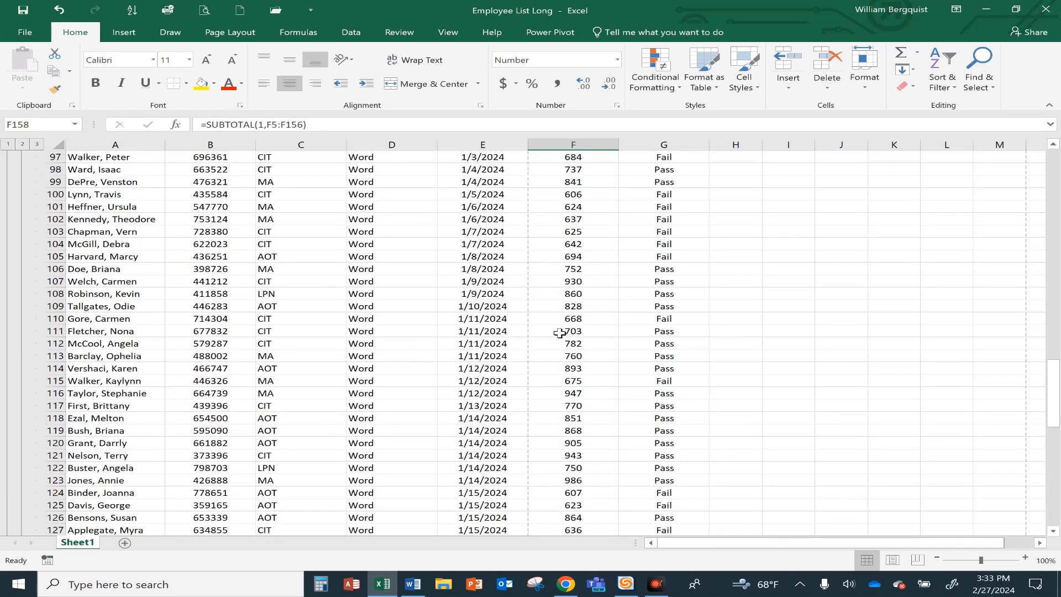
pyautogui.scroll(10, 559, 332)
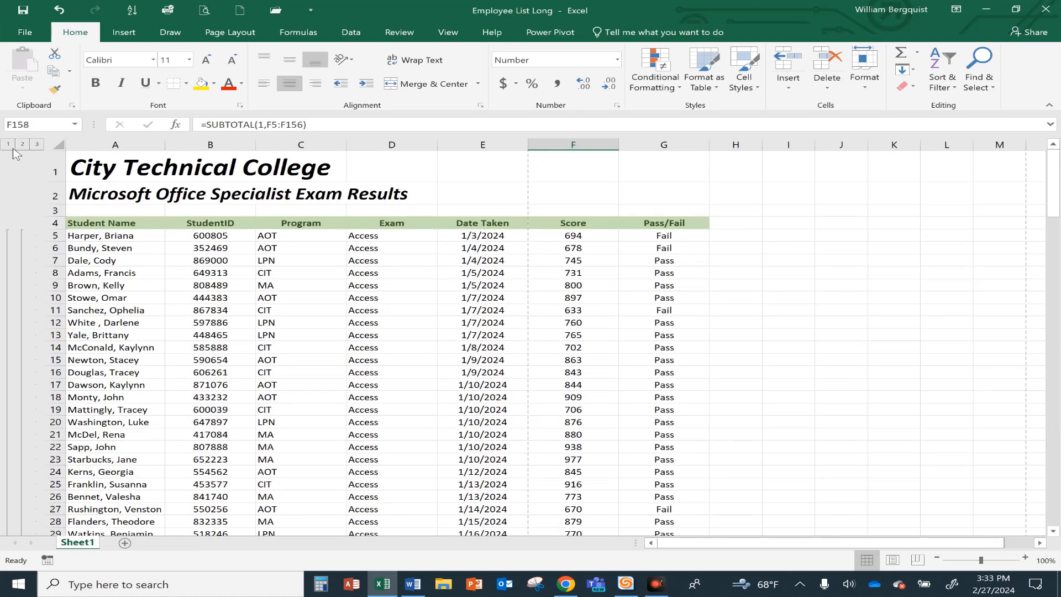
pyautogui.scroll(-14, 34, 257)
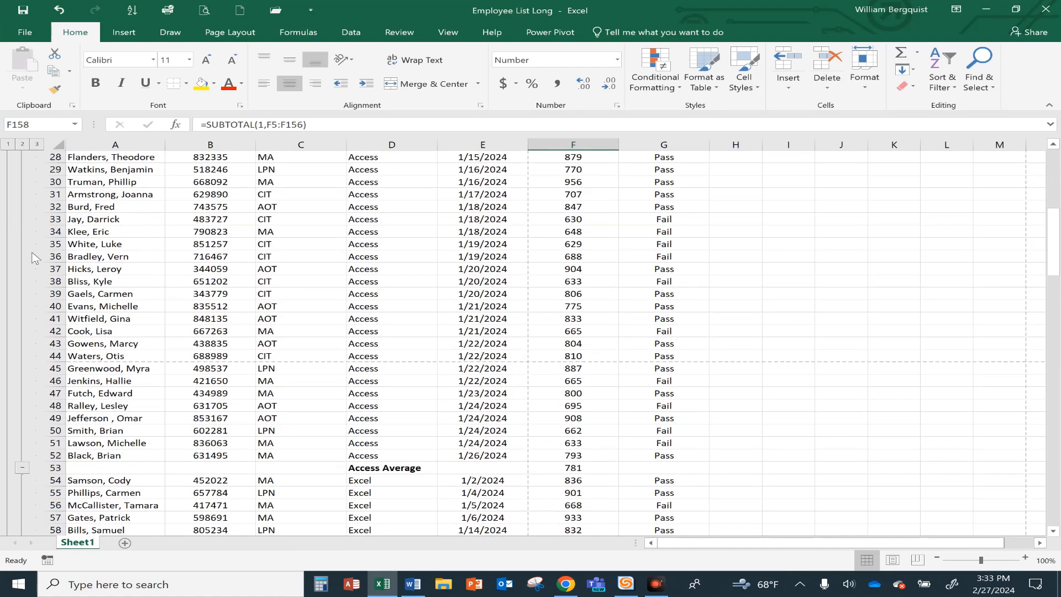
pyautogui.click(23, 281)
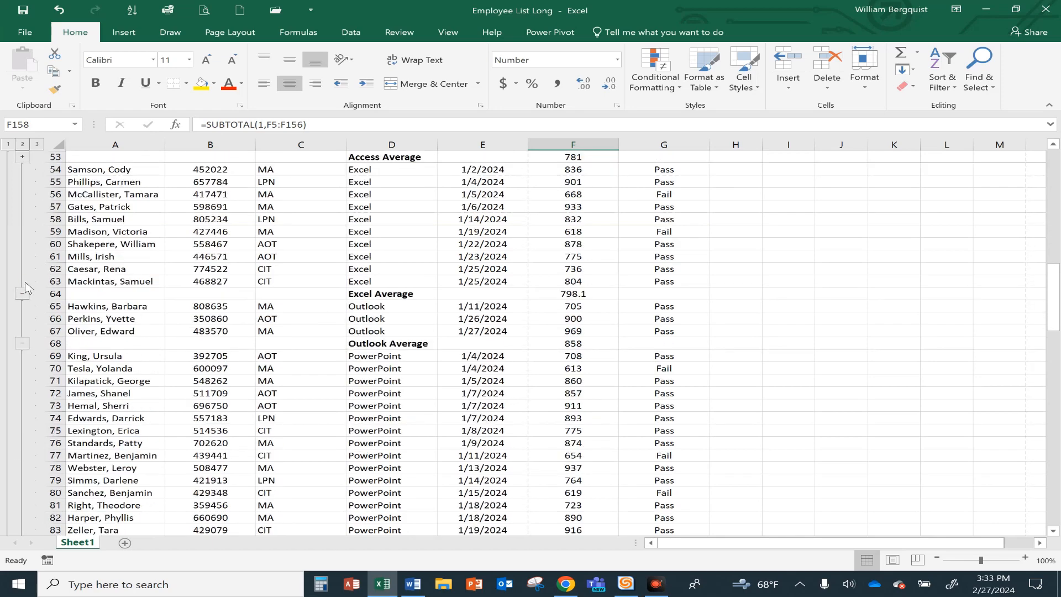
pyautogui.click(23, 295)
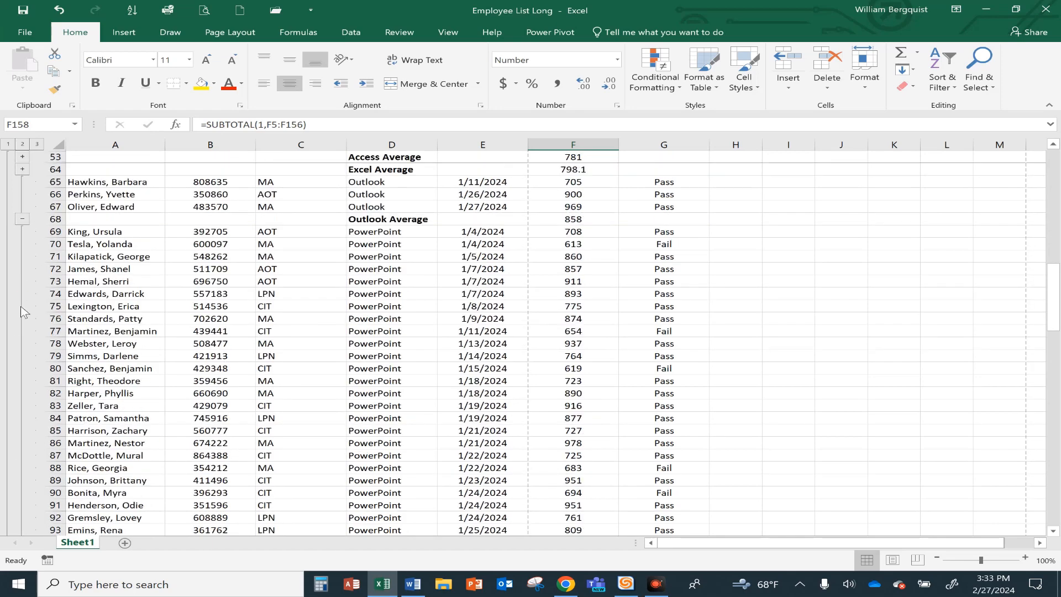
pyautogui.scroll(-3, 30, 309)
pyautogui.scroll(3, 31, 306)
pyautogui.click(22, 220)
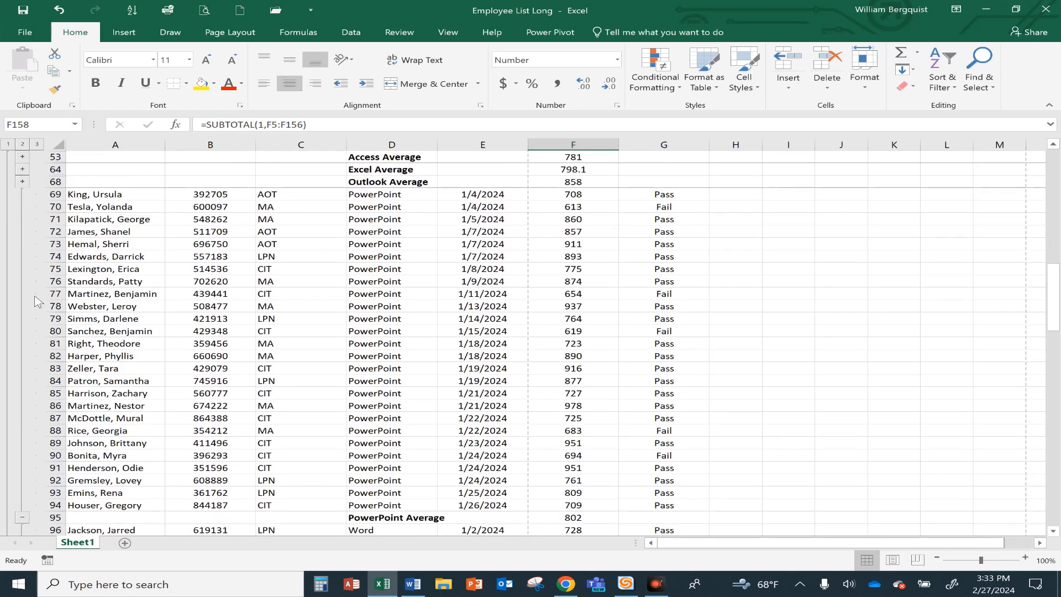
# Collapse the PowerPoint and Word groups down to their average rows.
pyautogui.scroll(-1, 38, 302)
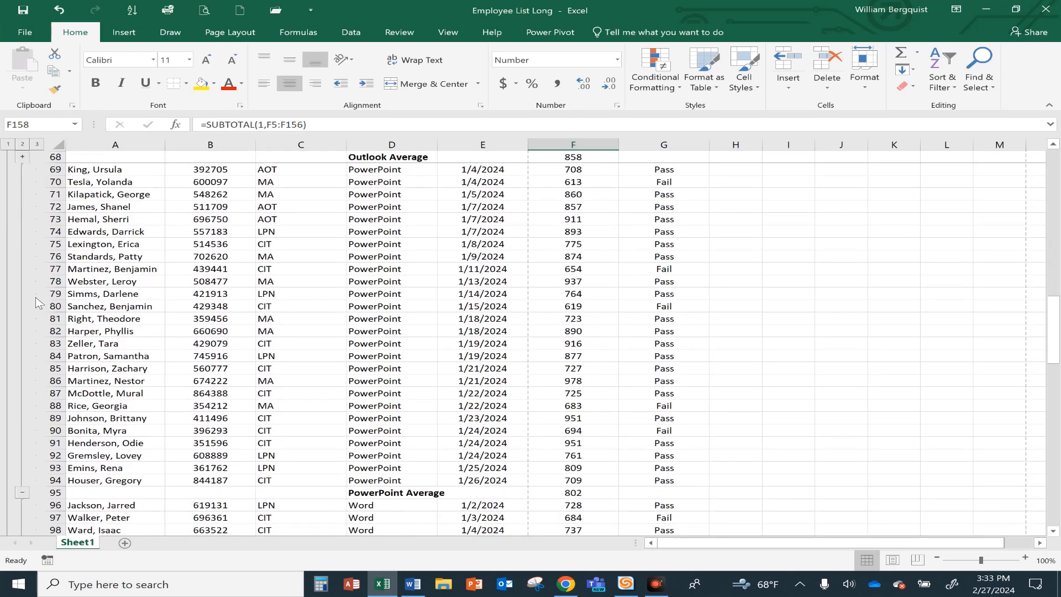
pyautogui.click(23, 494)
pyautogui.scroll(-9, 64, 461)
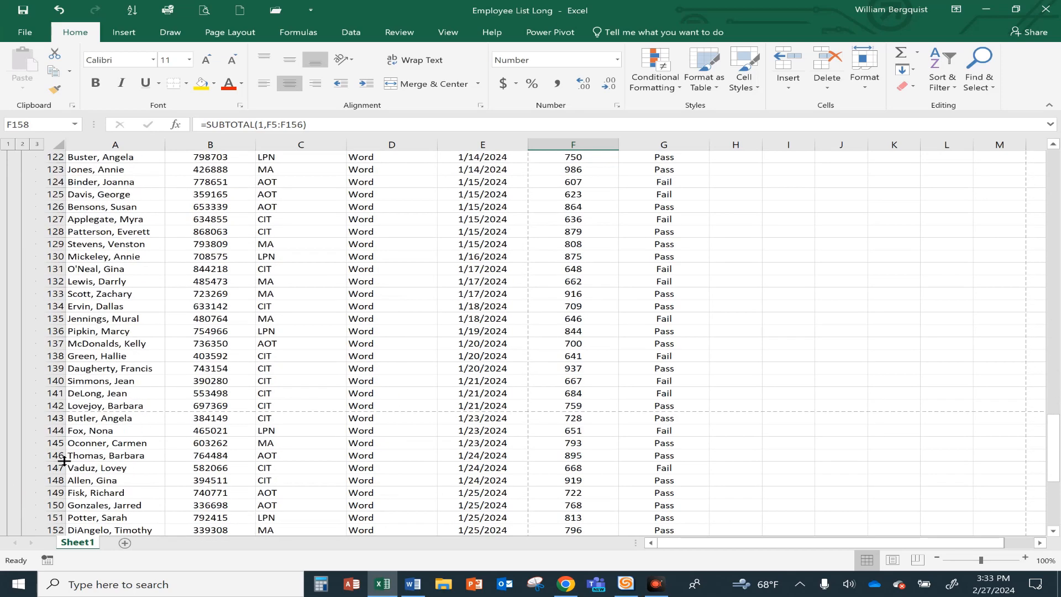
pyautogui.scroll(-6, 63, 461)
pyautogui.click(25, 369)
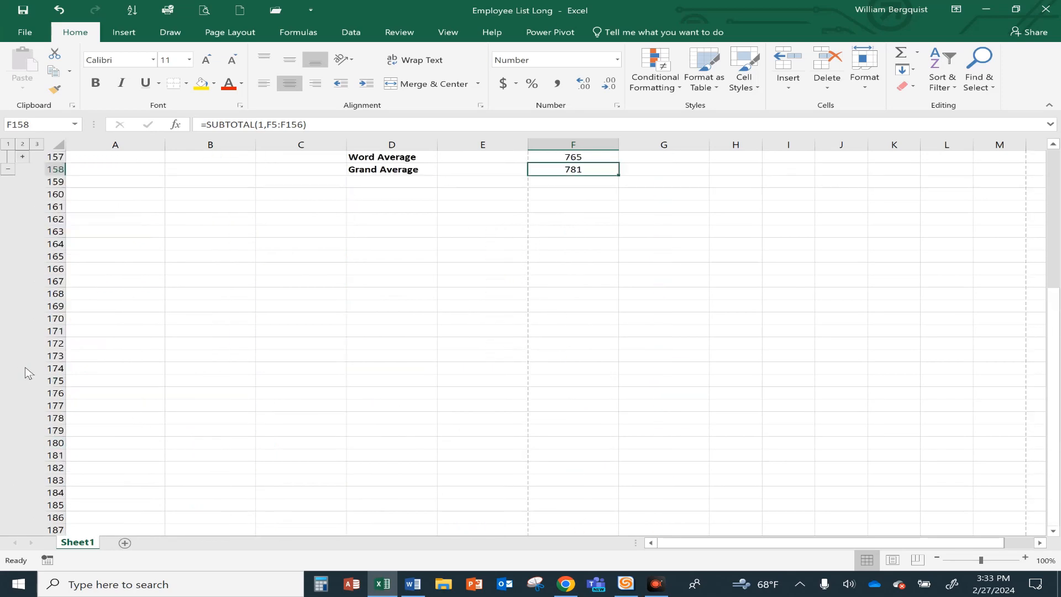
pyautogui.scroll(3, 447, 334)
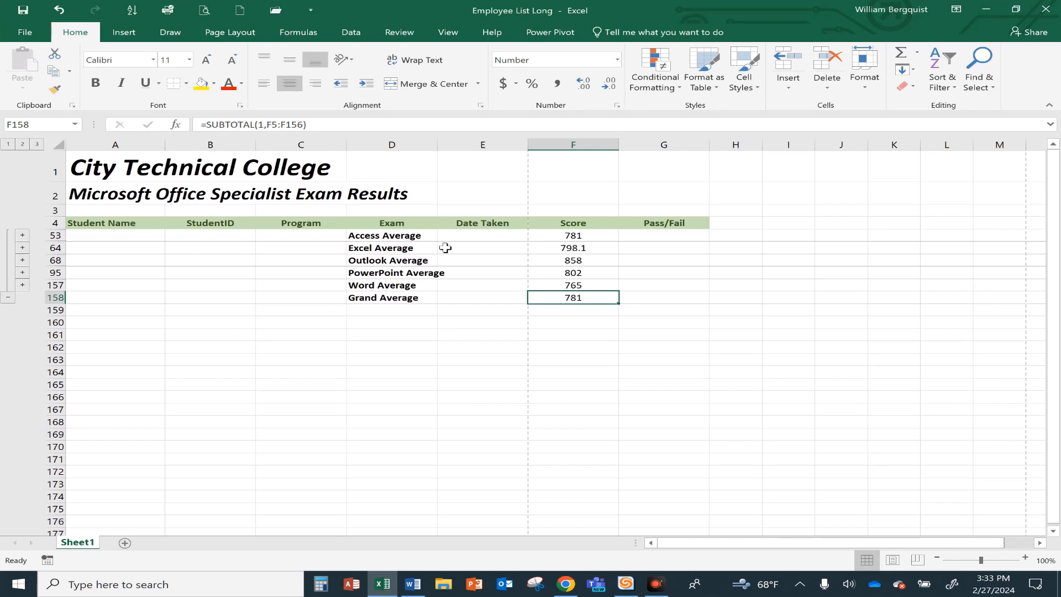
# Remove all subtotals from the exam results list.
pyautogui.click(350, 33)
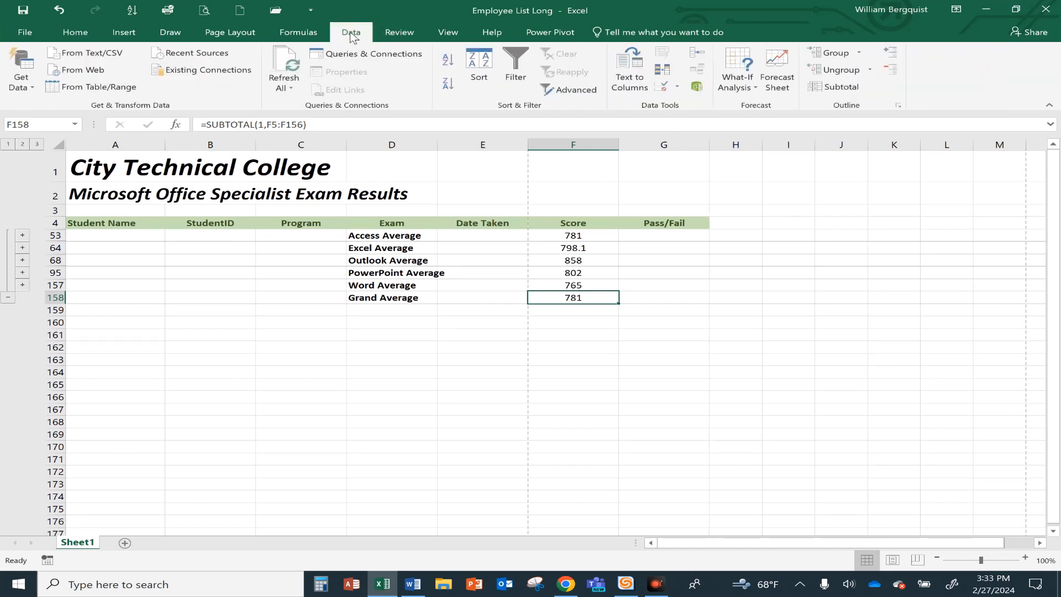
pyautogui.click(841, 87)
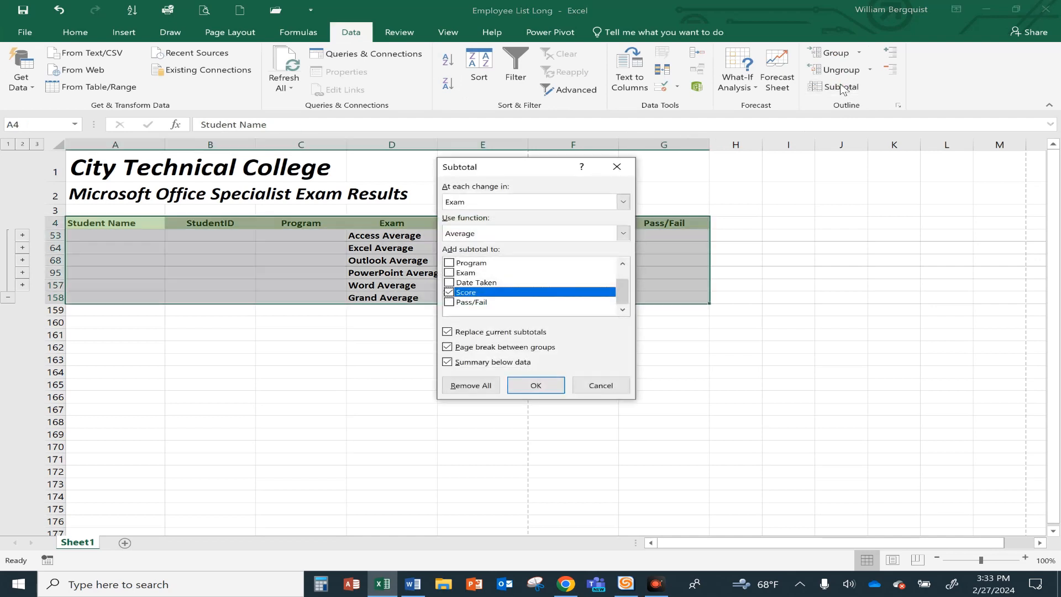
pyautogui.click(467, 385)
pyautogui.click(249, 341)
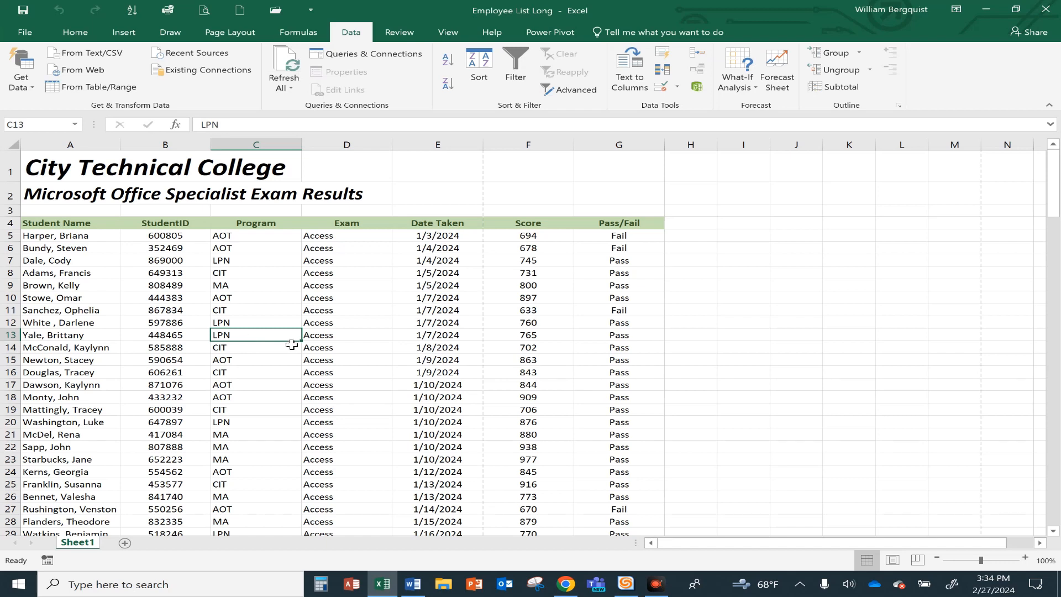
# Examine every page of the print preview to see how the list's columns and rows split across pages.
pyautogui.click(208, 12)
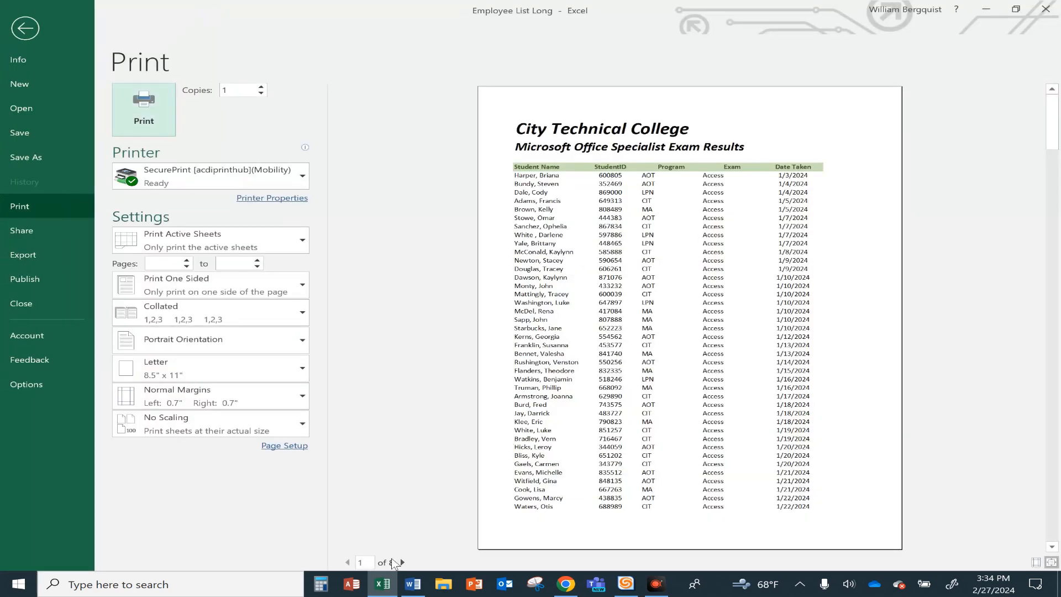
pyautogui.click(403, 561)
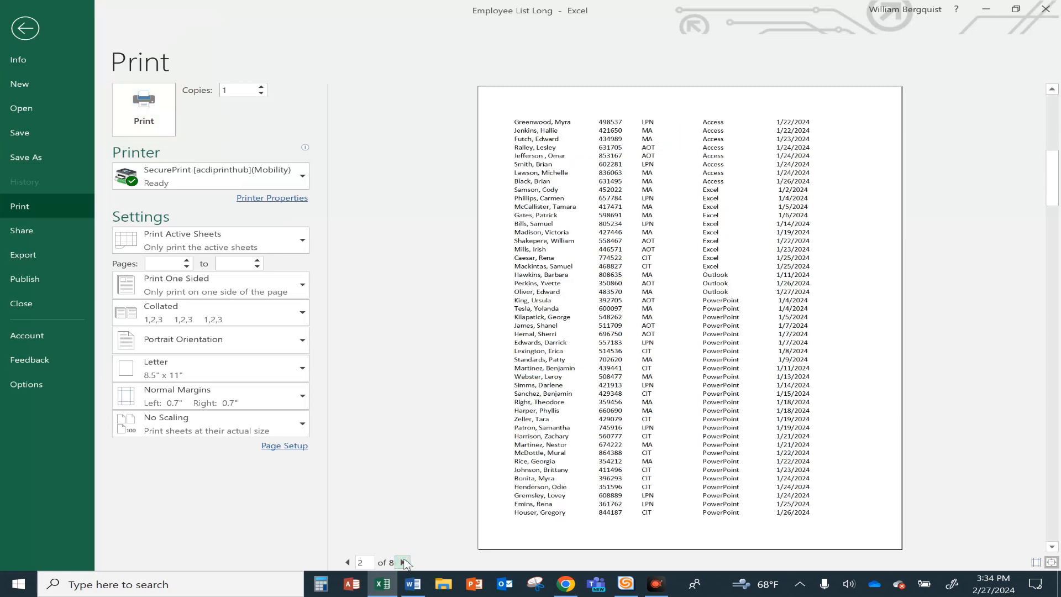
pyautogui.click(403, 562)
pyautogui.click(403, 561)
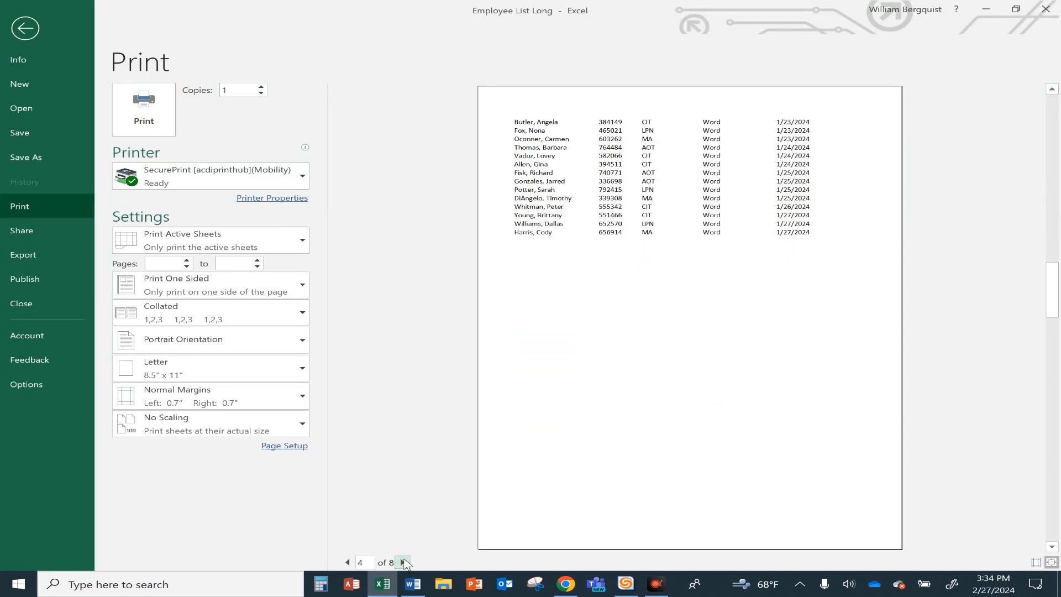
pyautogui.click(403, 562)
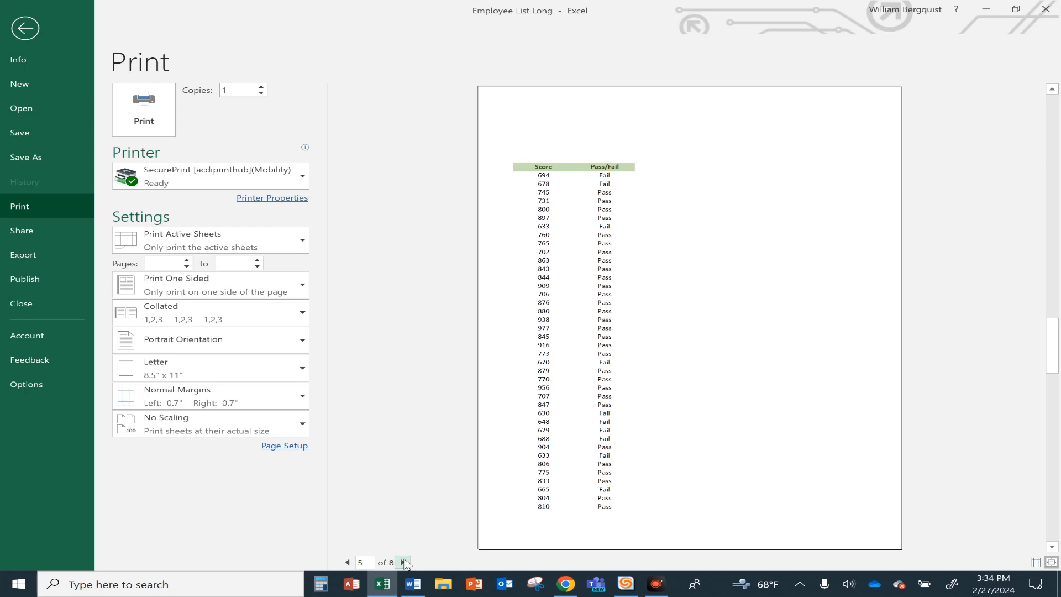
pyautogui.click(403, 562)
pyautogui.click(402, 562)
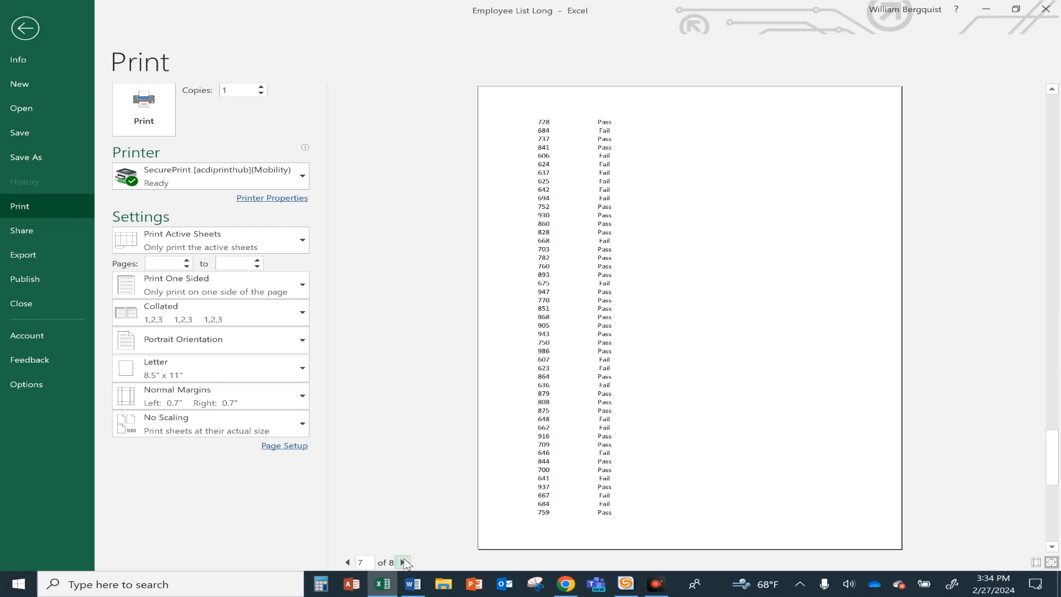
pyautogui.click(402, 562)
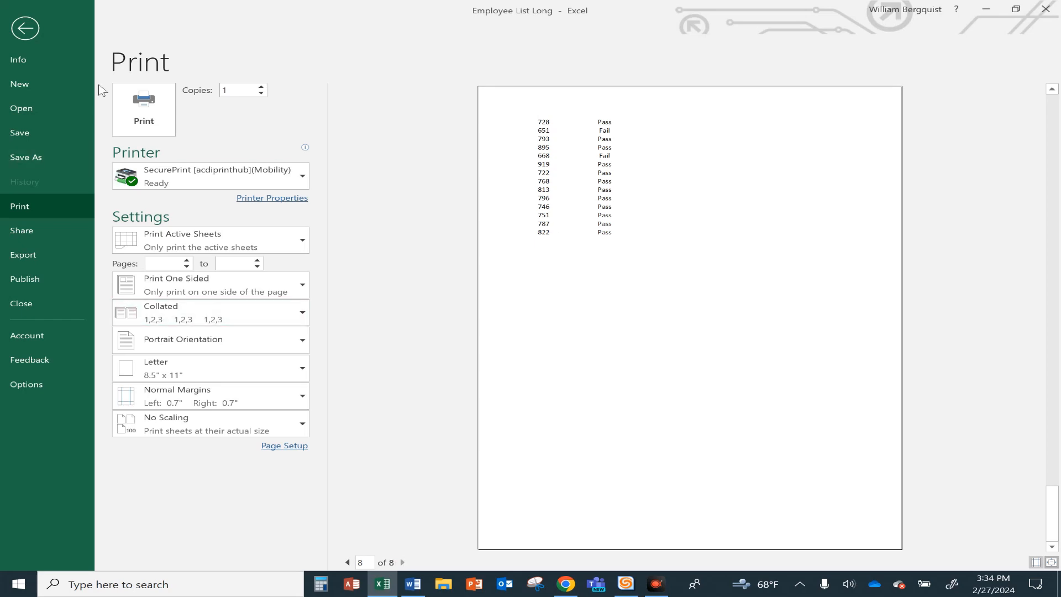
pyautogui.click(25, 28)
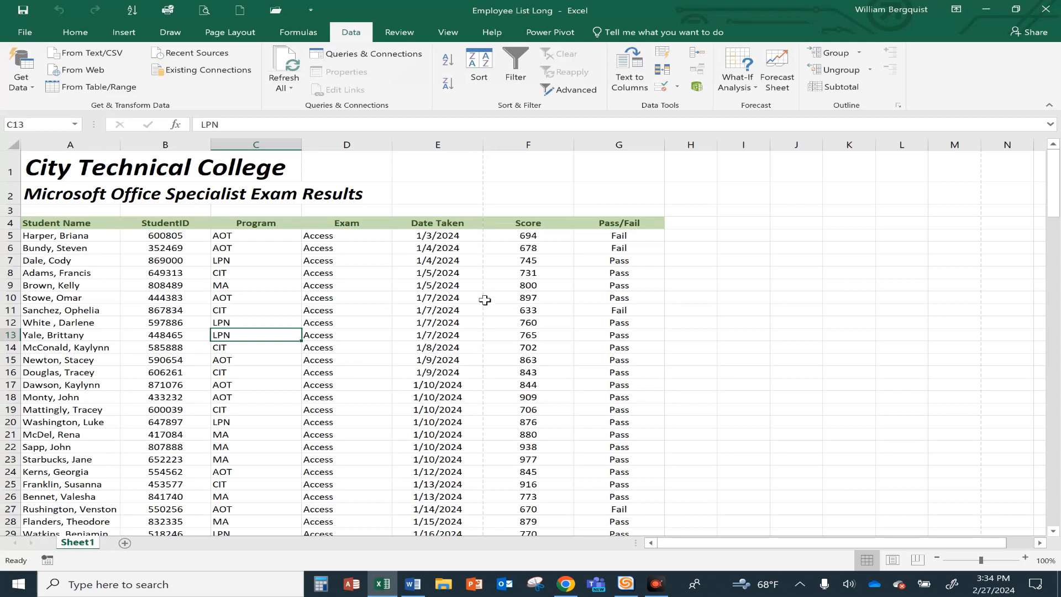
# Hide the StudentID column.
pyautogui.click(313, 311)
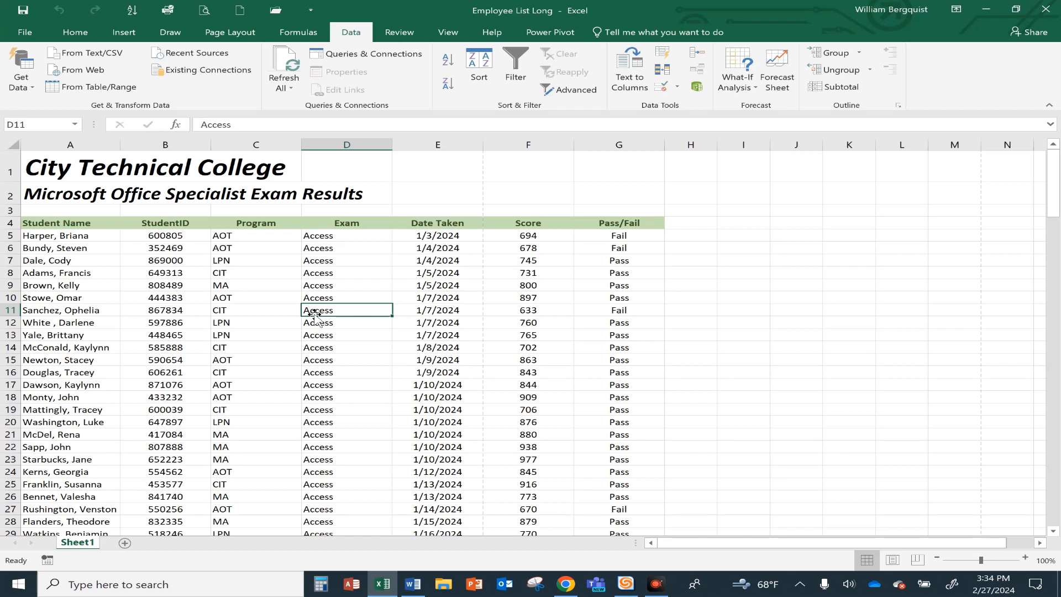
pyautogui.click(156, 275)
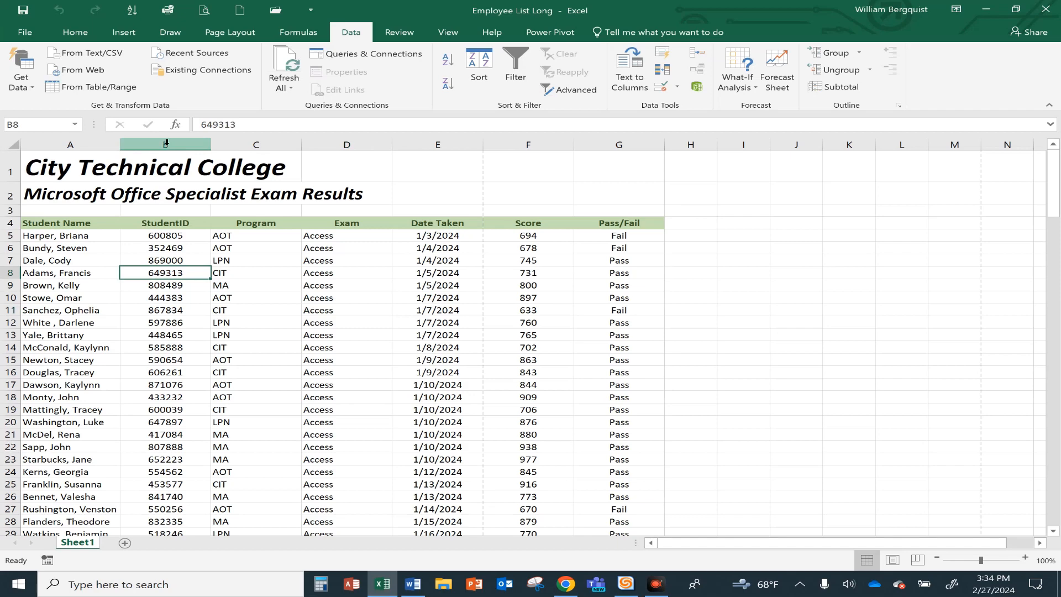
pyautogui.click(75, 32)
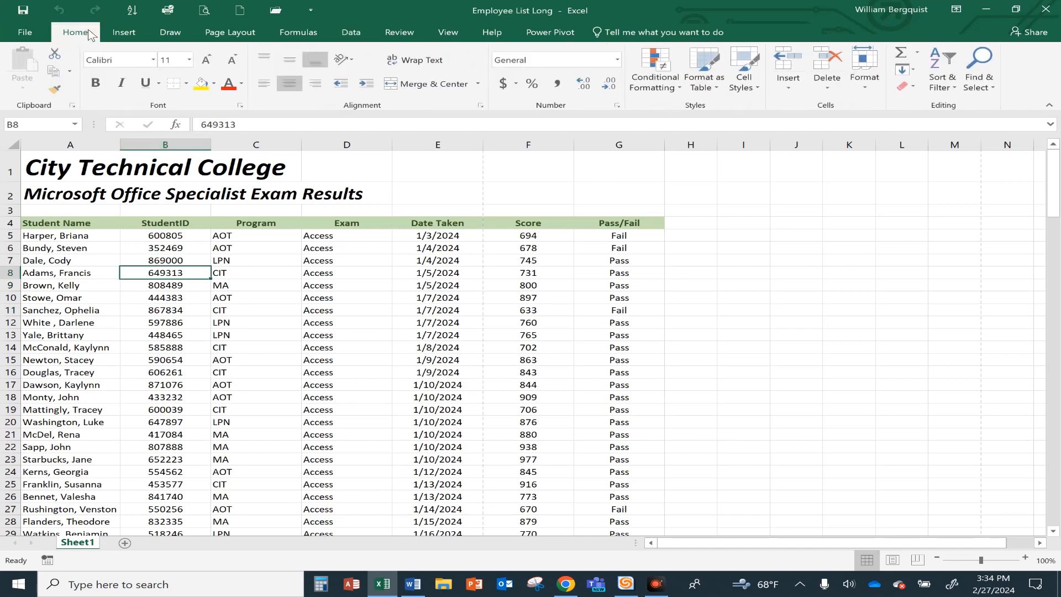
pyautogui.click(867, 87)
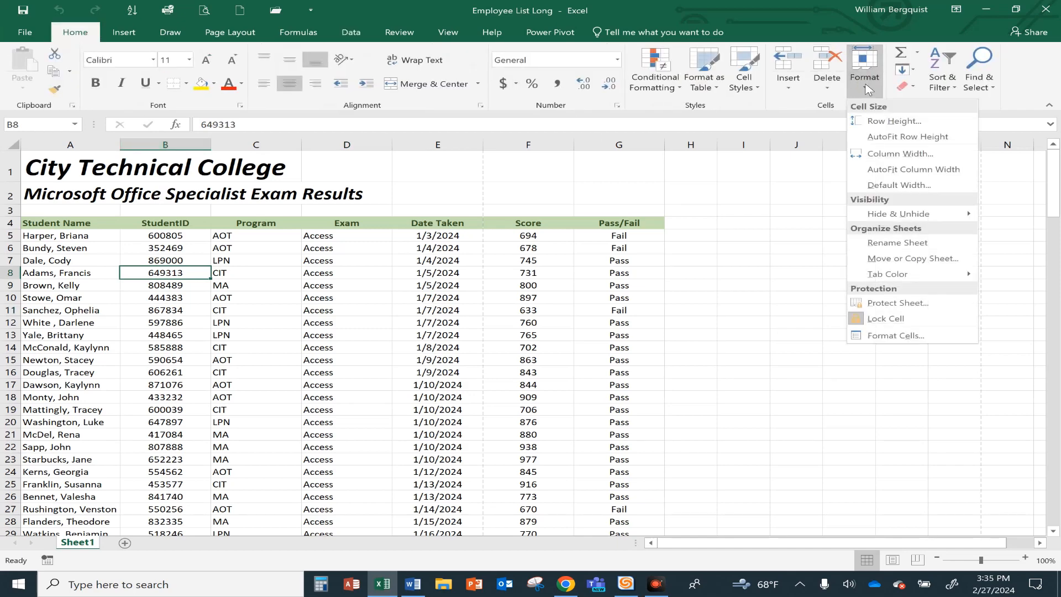
pyautogui.moveTo(857, 216)
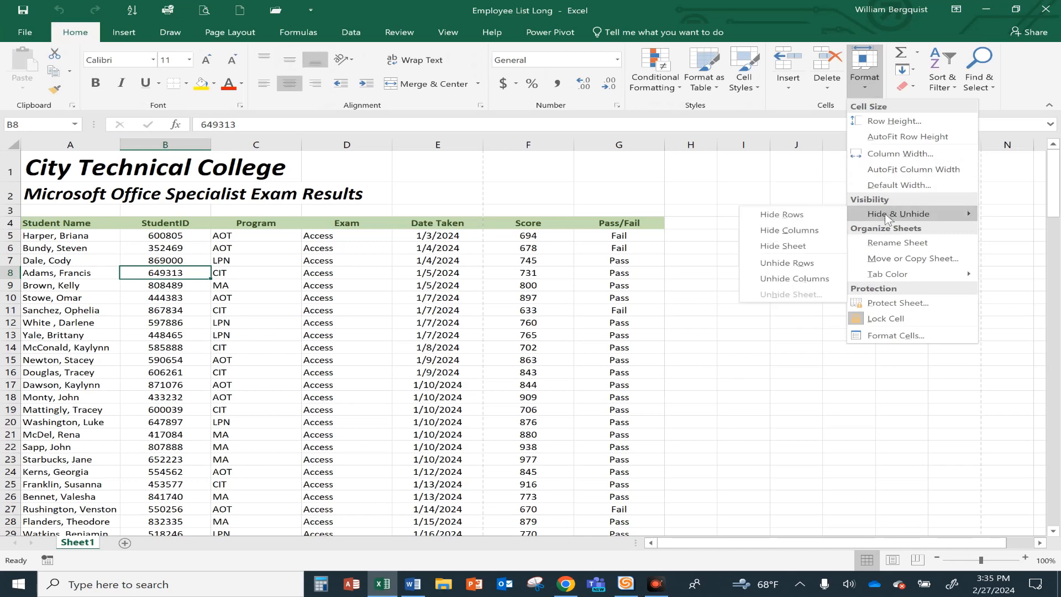
pyautogui.click(789, 230)
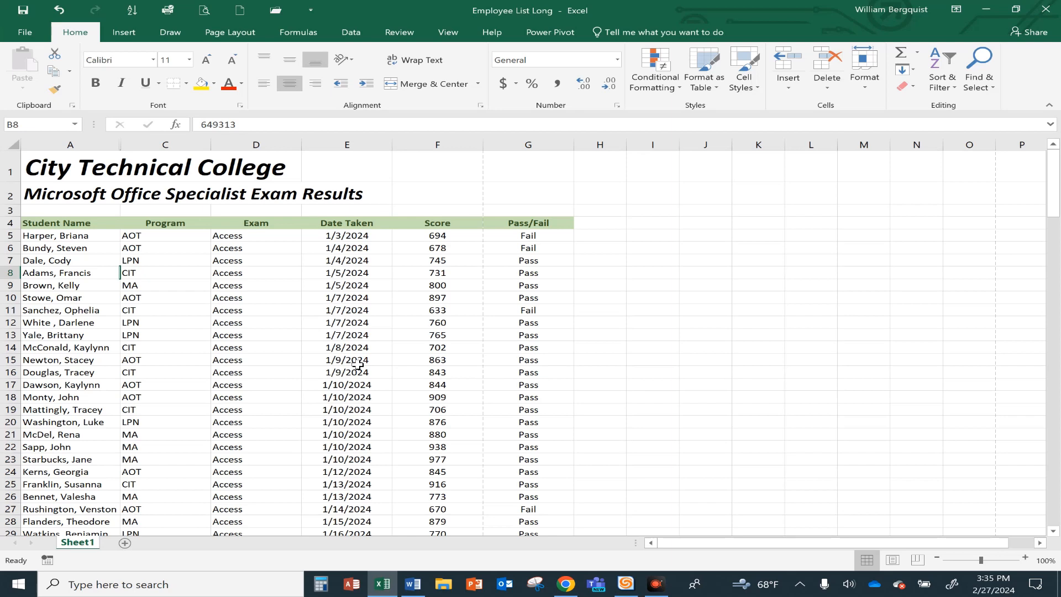
# Hide the Date Taken column.
pyautogui.click(357, 334)
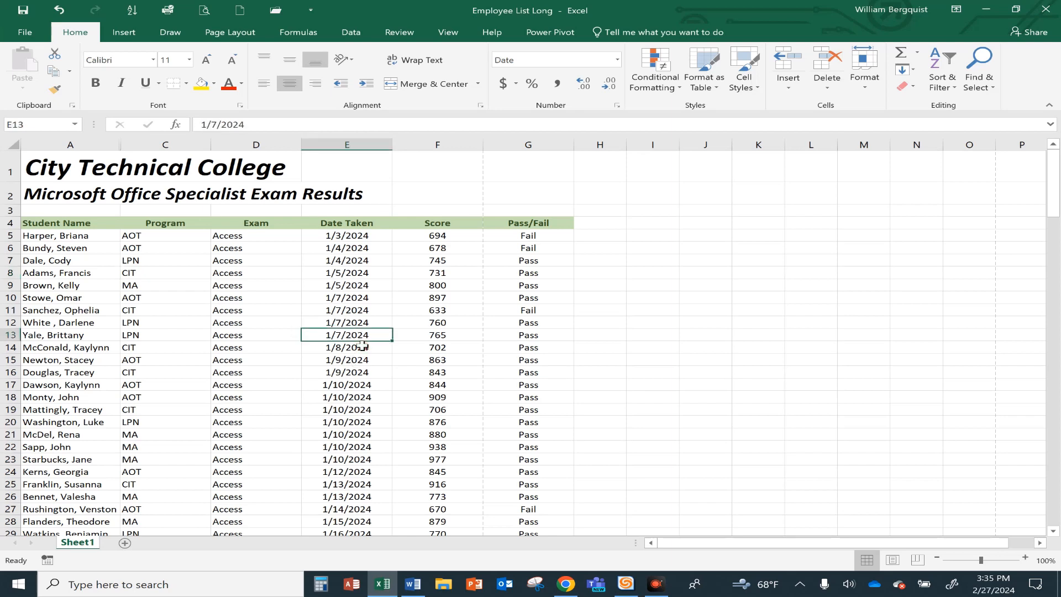
pyautogui.rightClick(344, 144)
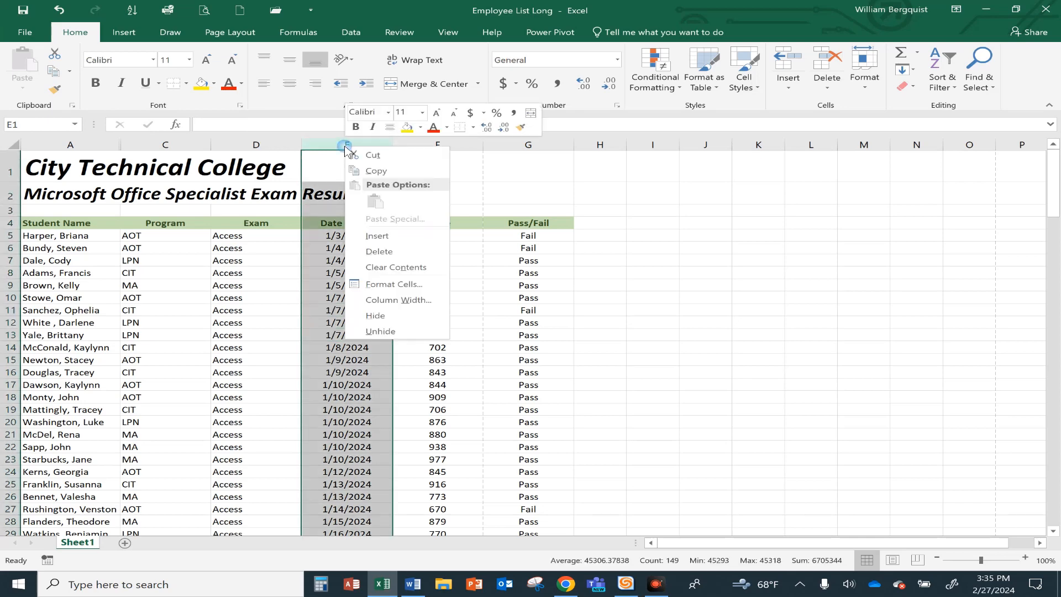
pyautogui.click(376, 315)
pyautogui.click(385, 320)
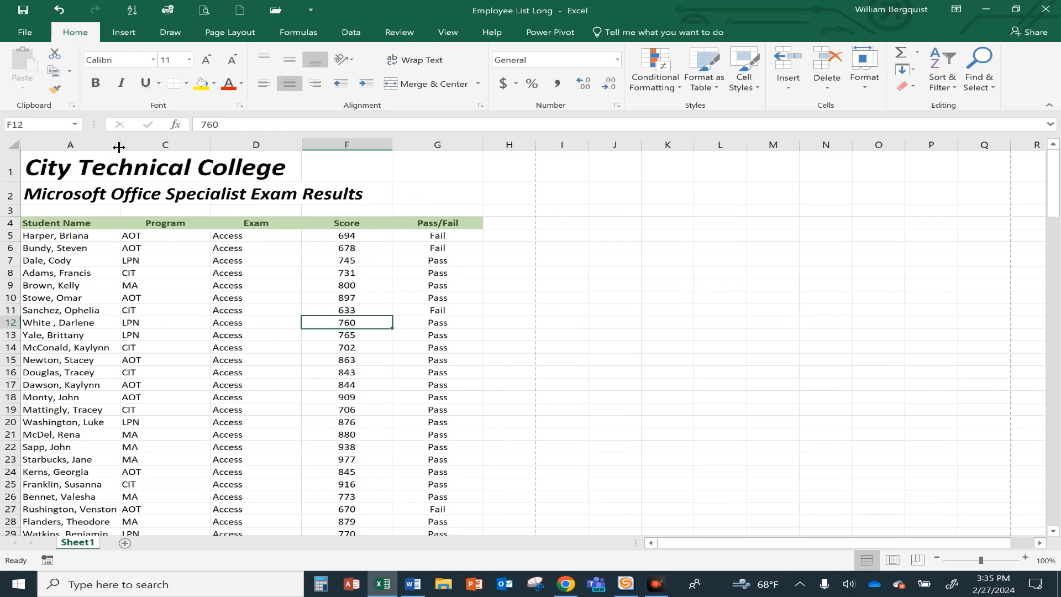
# Set the Student Name column width to 18.
pyautogui.click(44, 259)
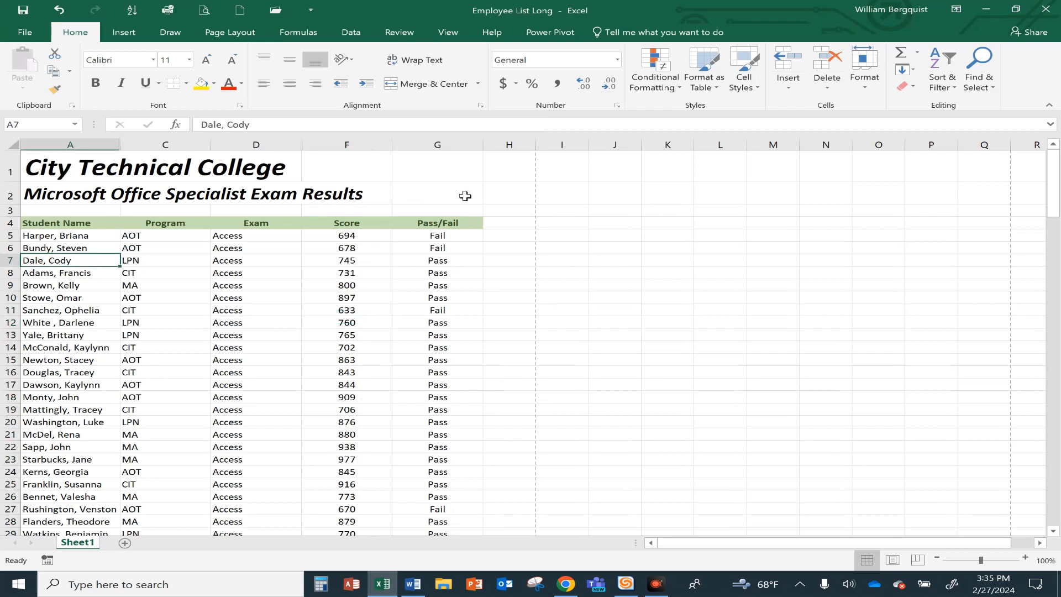
pyautogui.click(864, 72)
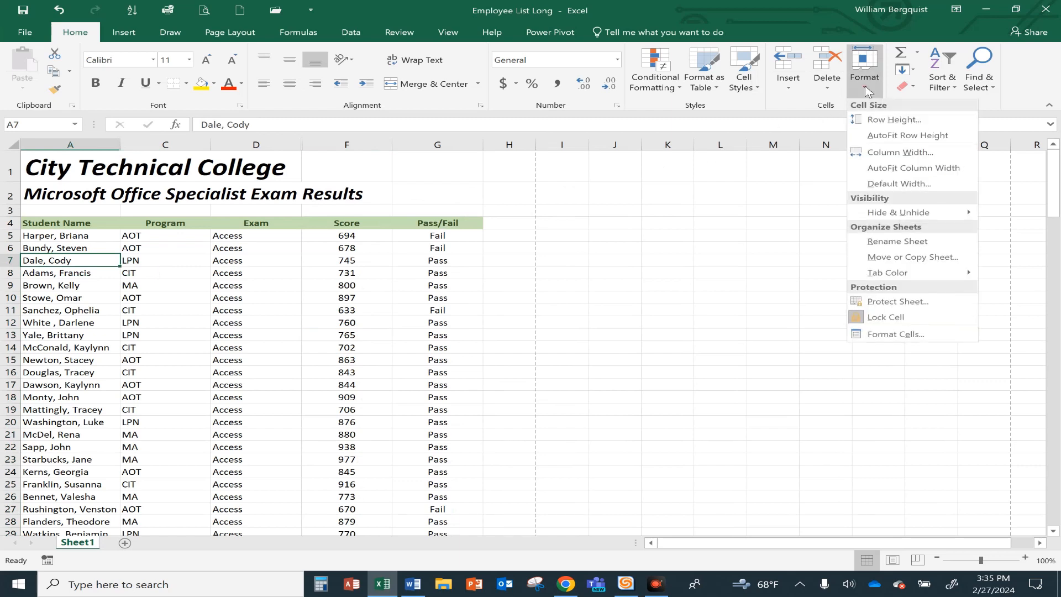
pyautogui.click(891, 155)
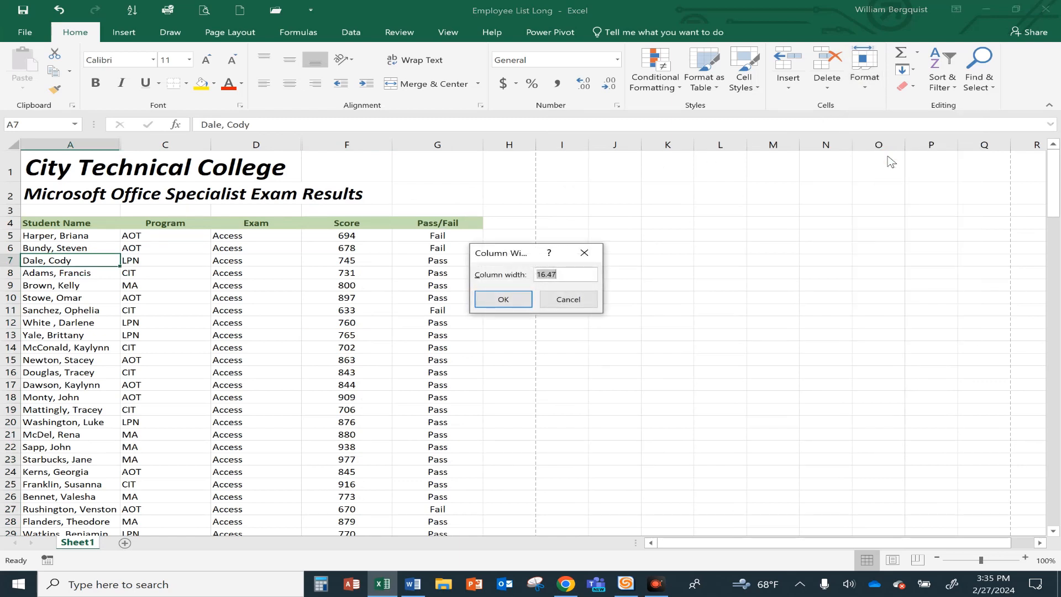
pyautogui.write('18')
pyautogui.press('Return')
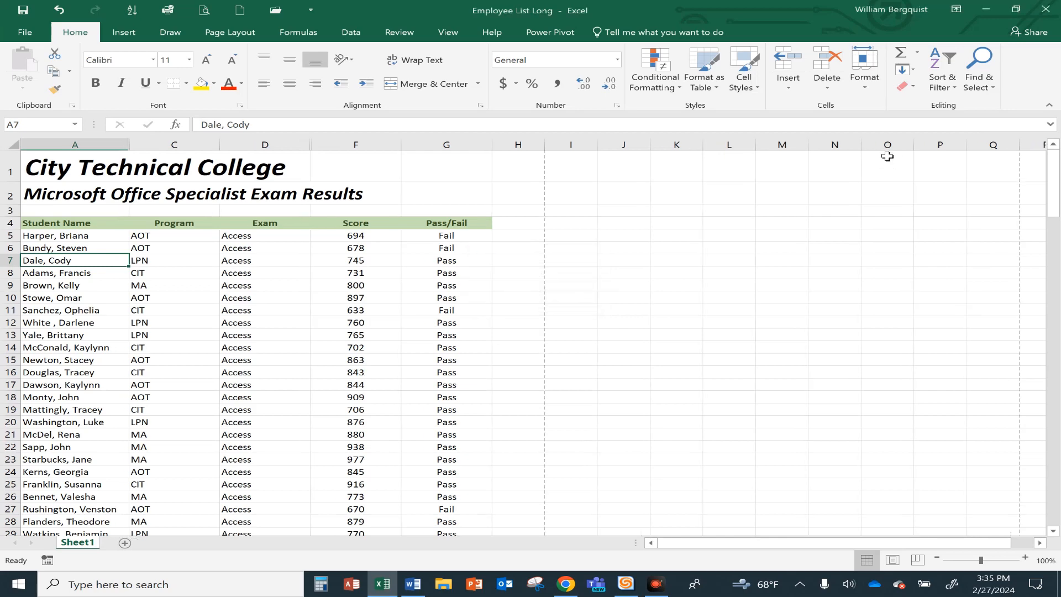
pyautogui.click(177, 372)
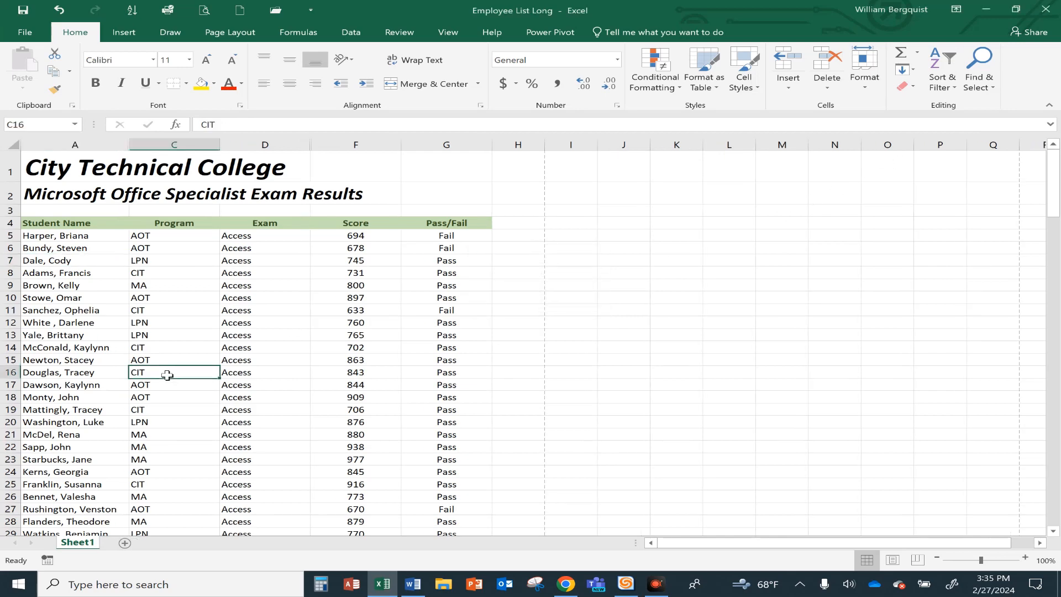
# Examine every page of the print preview to check the column fit and whether headings appear on each page.
pyautogui.scroll(-2, 203, 388)
pyautogui.scroll(2, 203, 388)
pyautogui.click(203, 10)
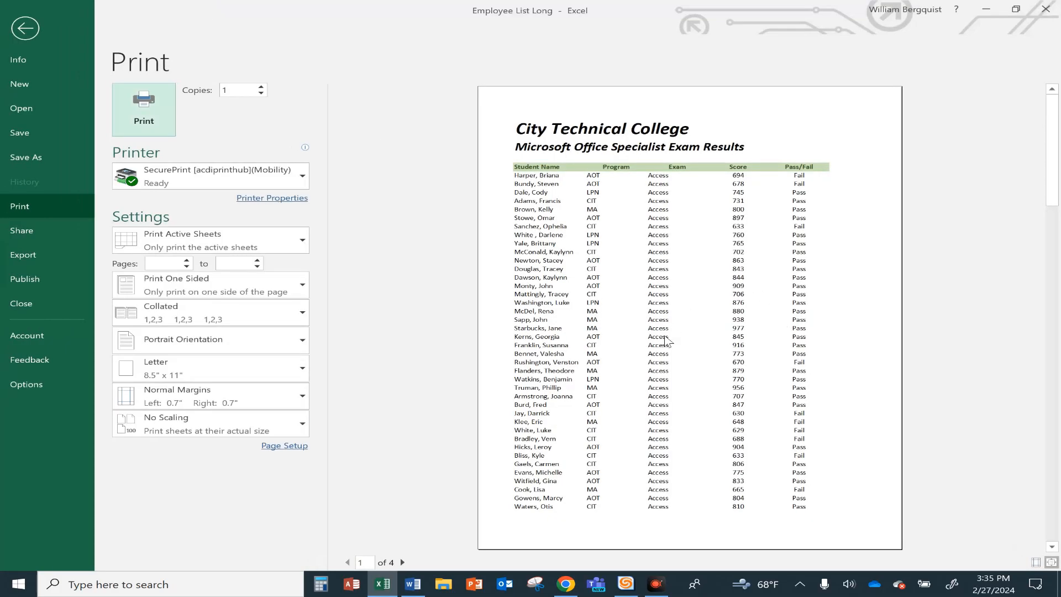
pyautogui.click(403, 562)
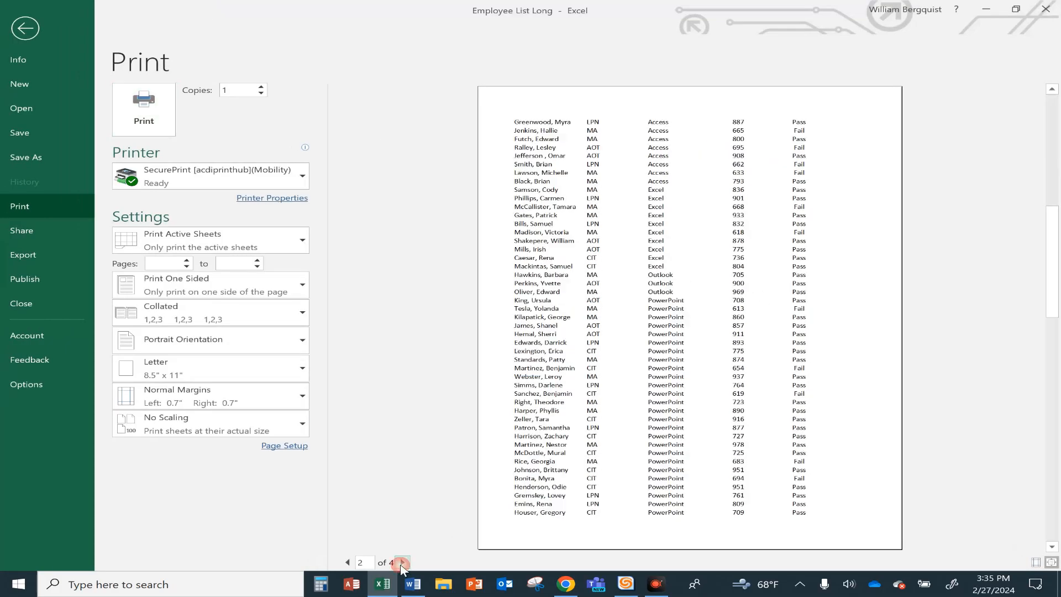
pyautogui.click(402, 562)
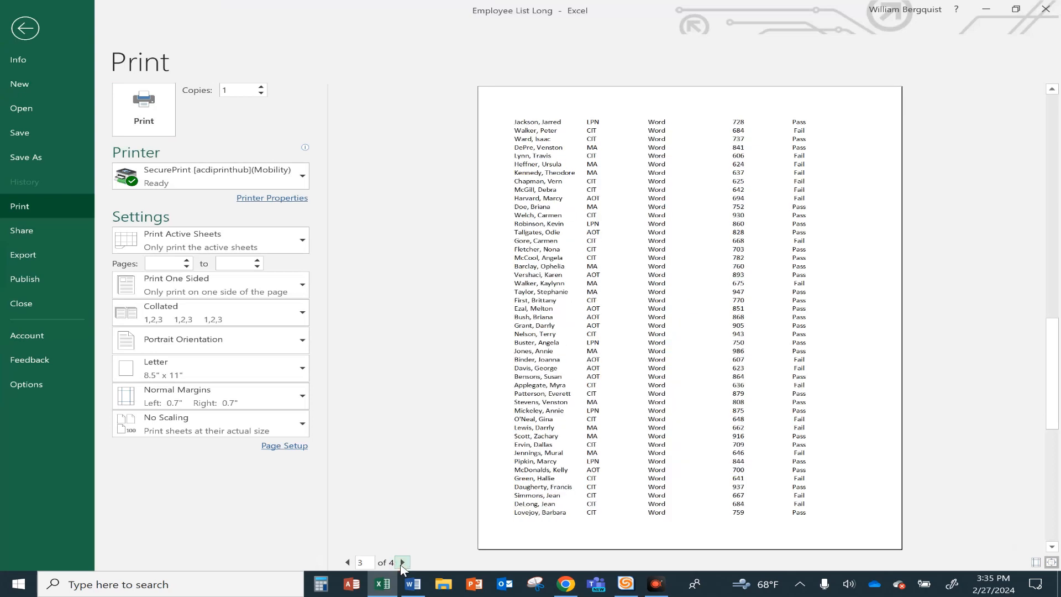
pyautogui.click(402, 562)
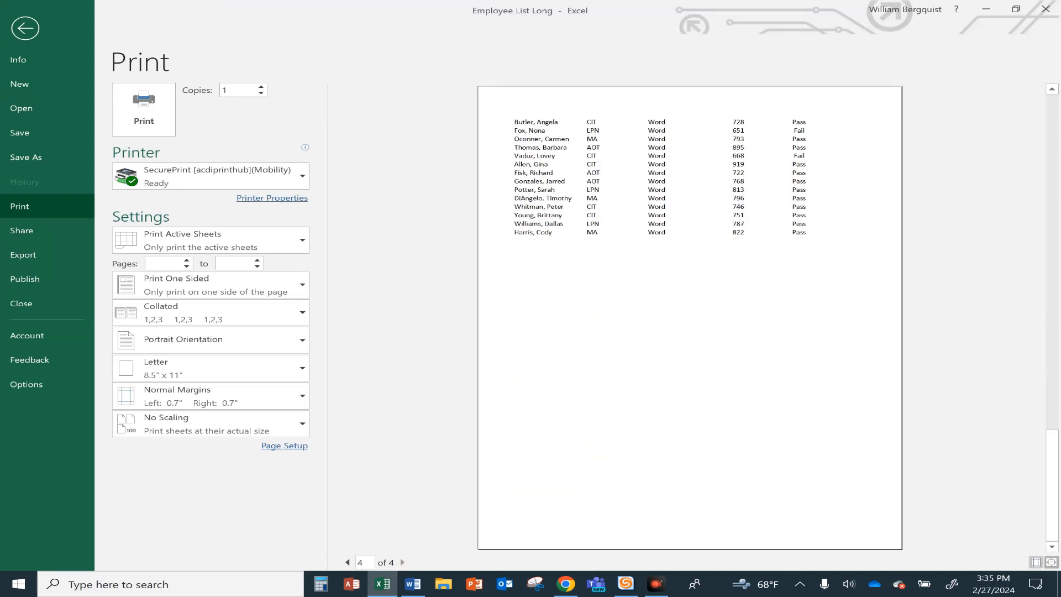
pyautogui.click(347, 562)
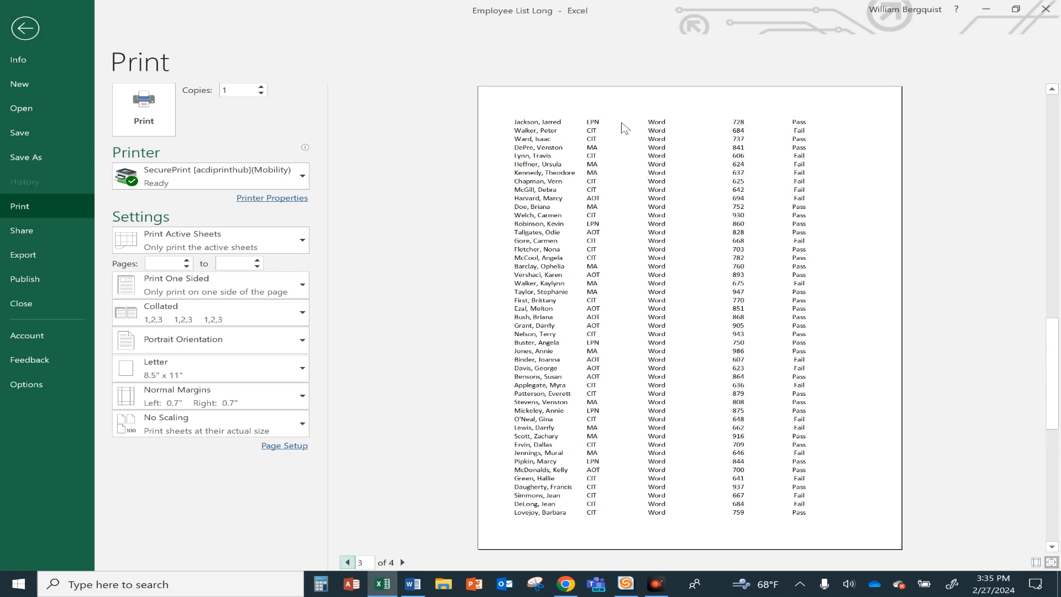
pyautogui.click(348, 562)
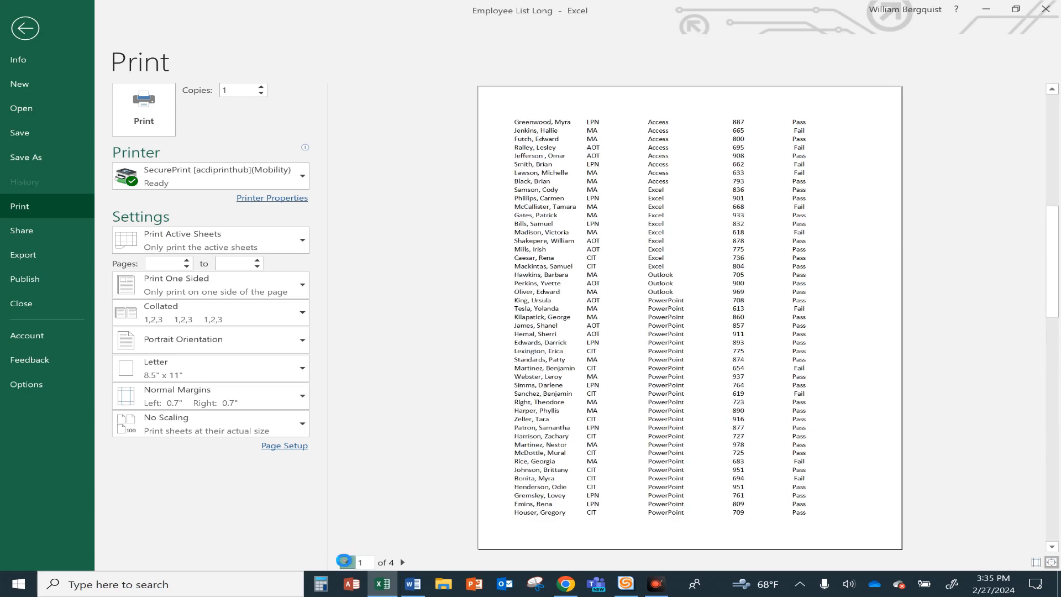
pyautogui.click(347, 562)
pyautogui.click(25, 28)
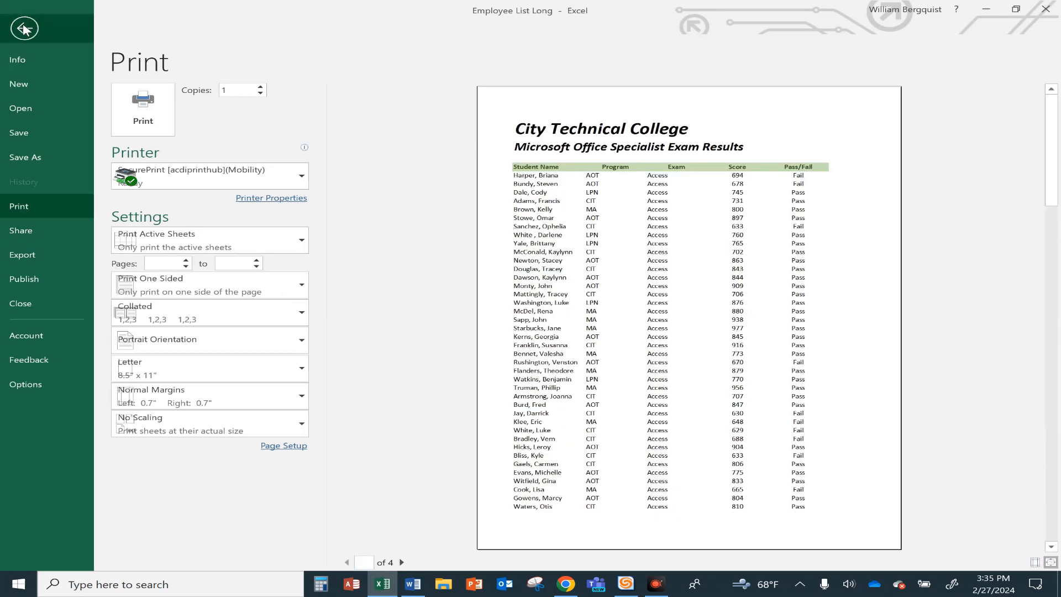
pyautogui.click(103, 260)
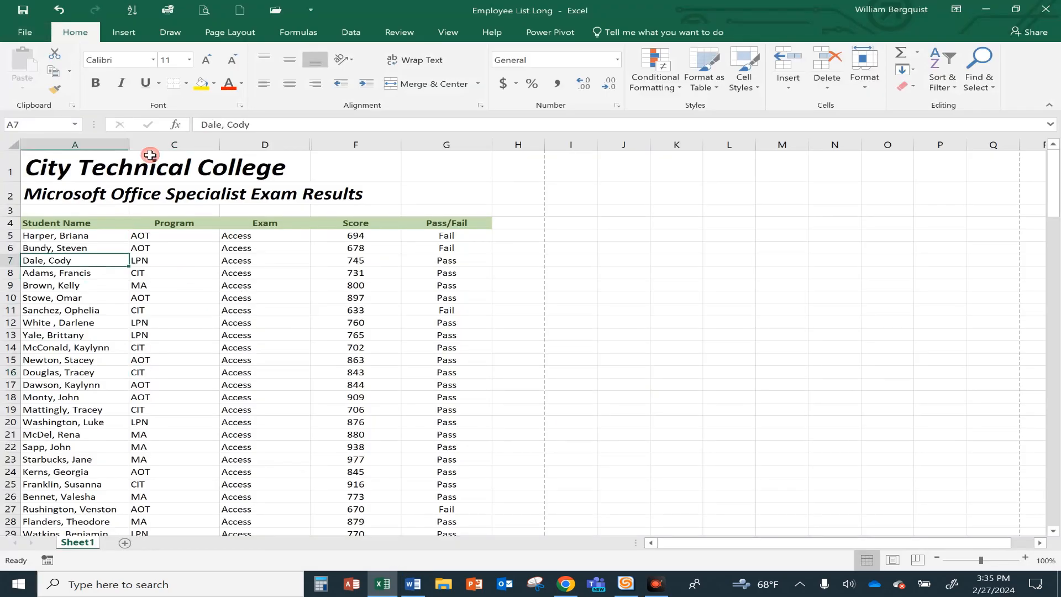
# Set rows 1 through 4 ($1:$4) as print titles that repeat at the top of each printed page.
pyautogui.click(243, 33)
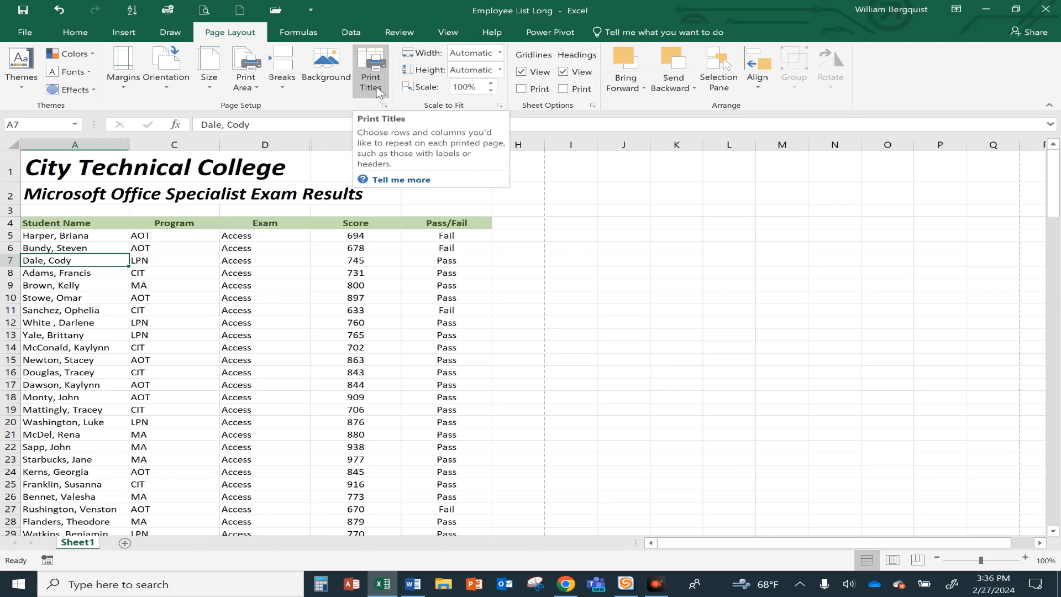
pyautogui.click(379, 91)
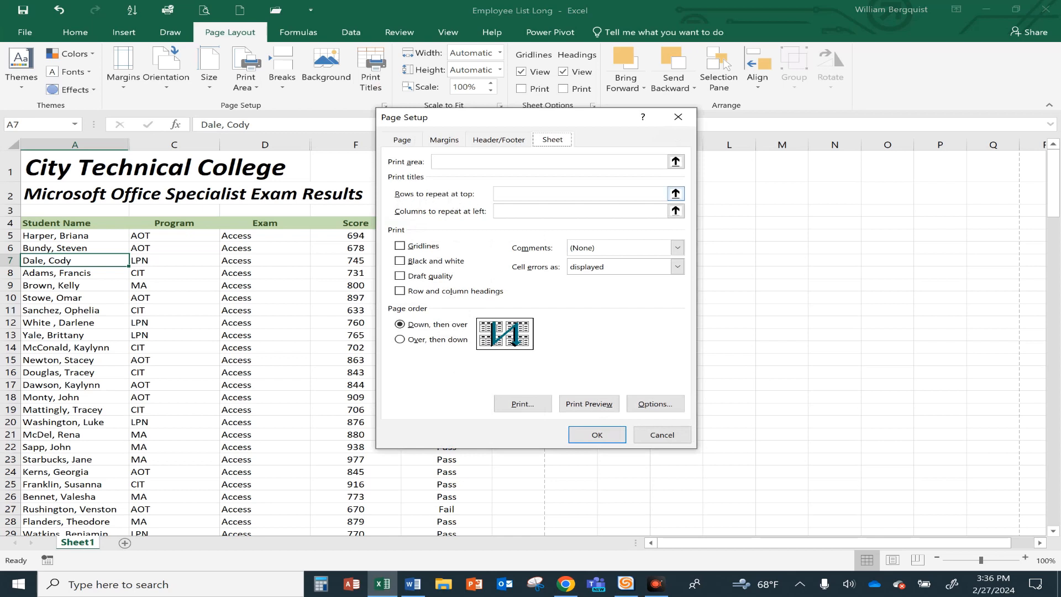
pyautogui.click(675, 193)
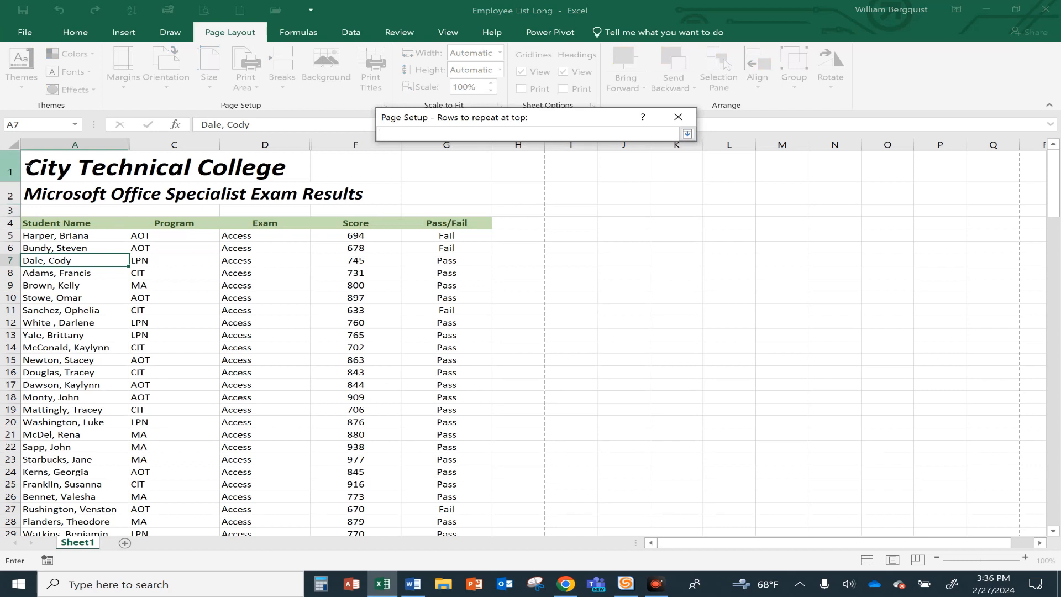
pyautogui.moveTo(45, 164); pyautogui.dragTo(43, 223)
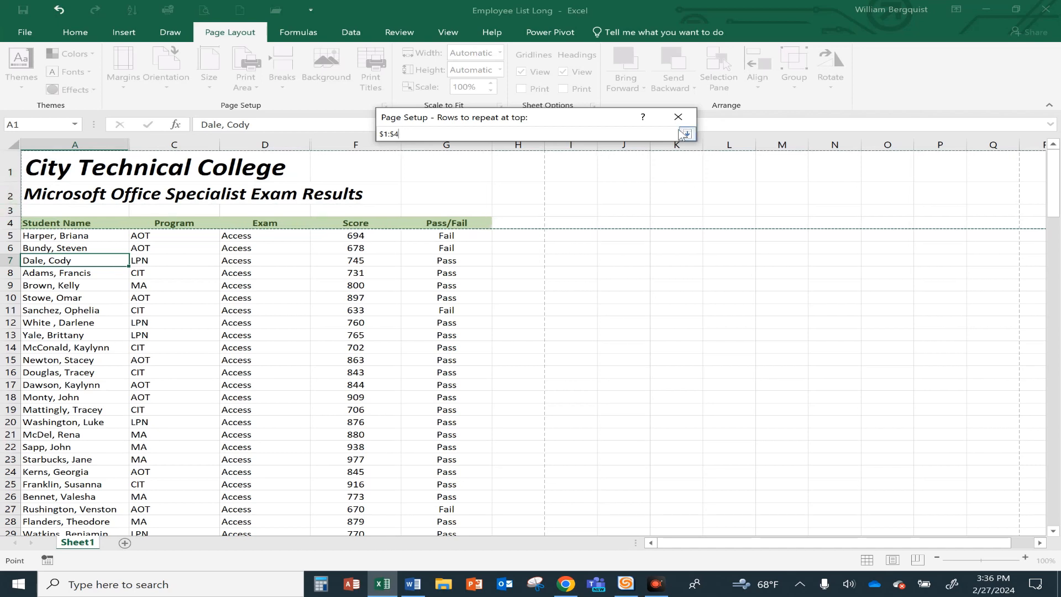
pyautogui.click(688, 134)
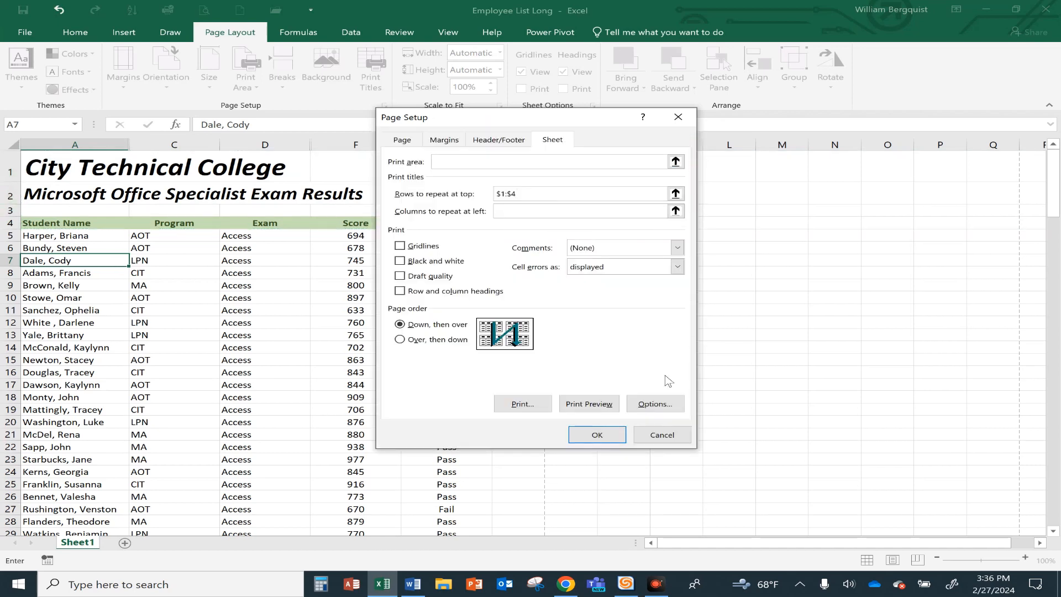
pyautogui.click(618, 436)
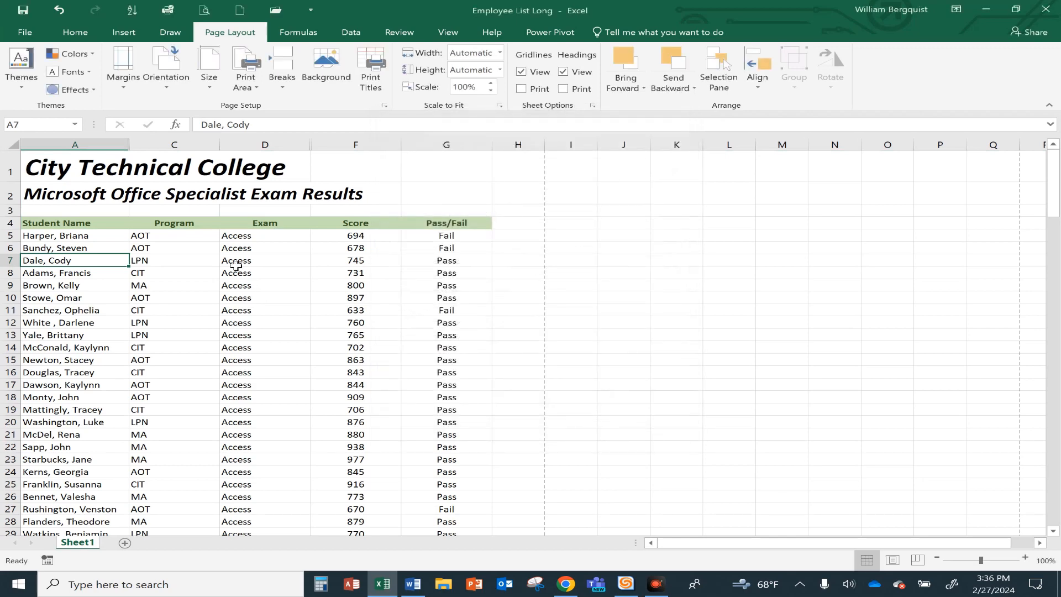
# Check all pages of the print preview for the repeated title and heading rows, and return to the sheet.
pyautogui.click(204, 11)
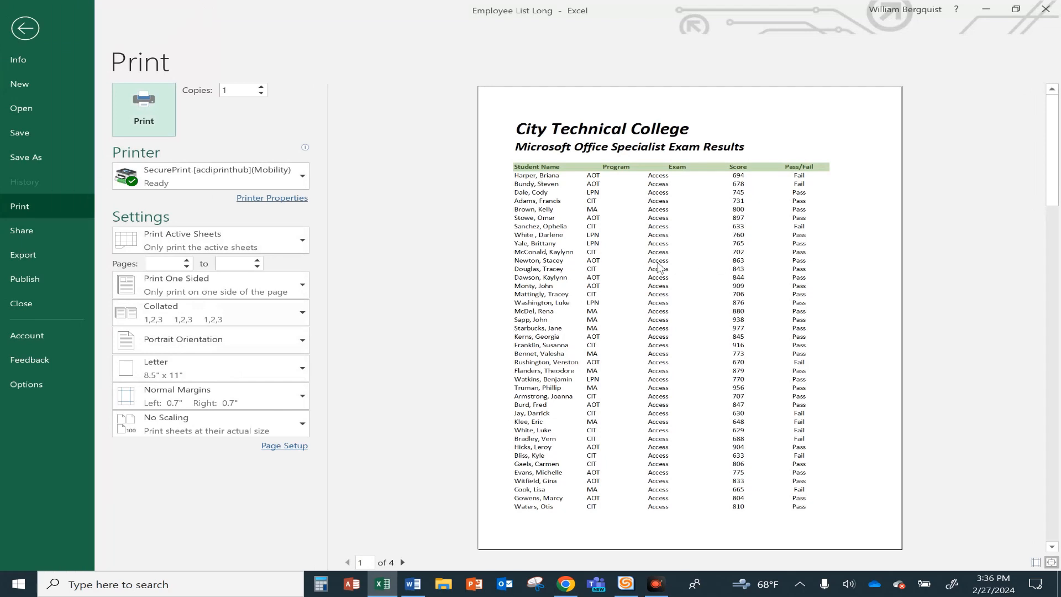
pyautogui.scroll(-1, 633, 283)
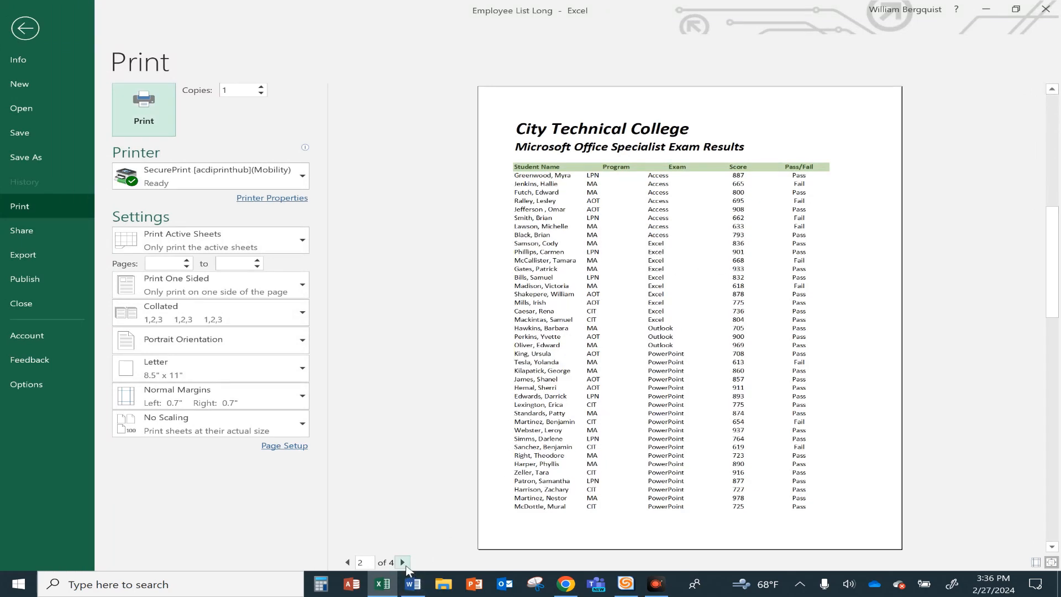
pyautogui.click(403, 562)
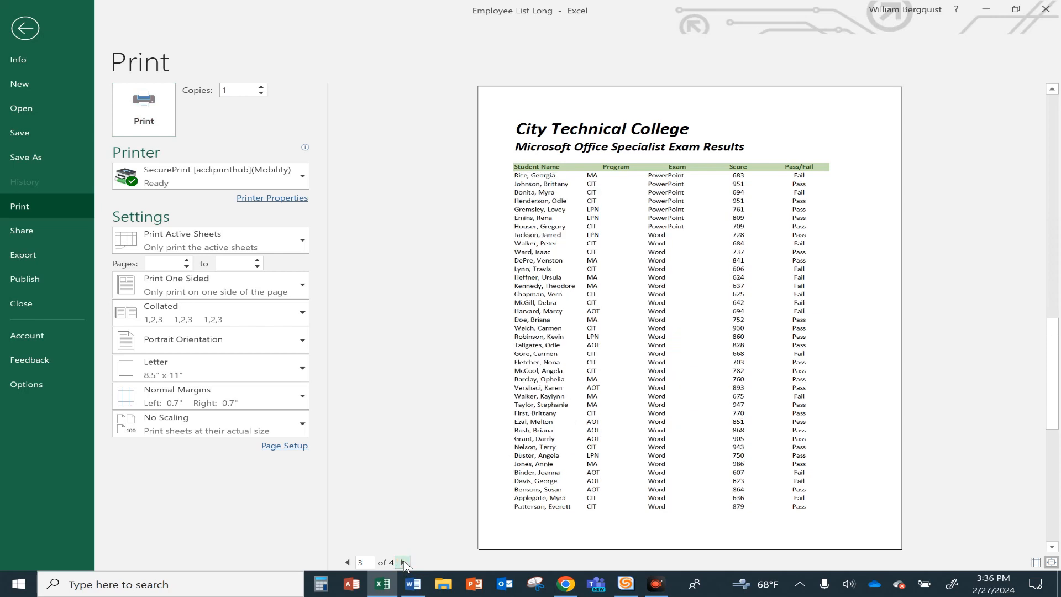
pyautogui.click(402, 562)
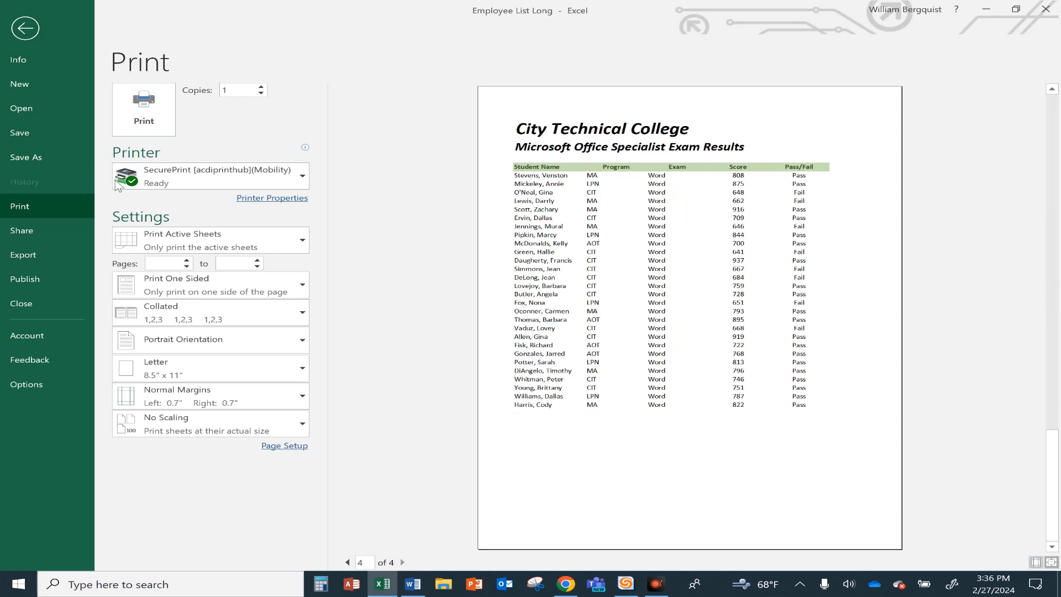
pyautogui.click(25, 29)
pyautogui.click(266, 347)
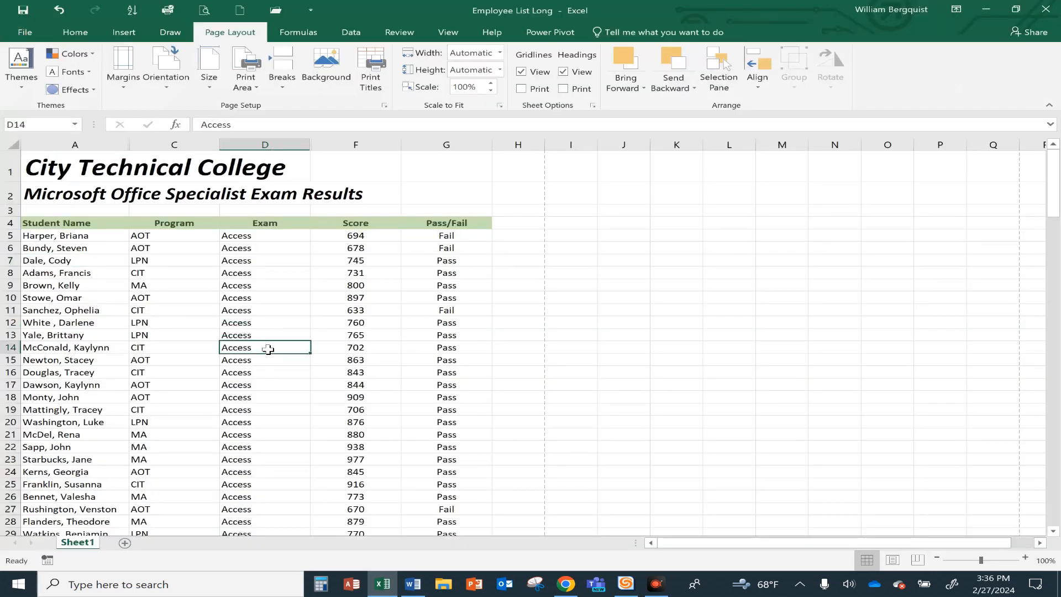
# Create a custom page header with the author's last name in its right section.
pyautogui.click(75, 236)
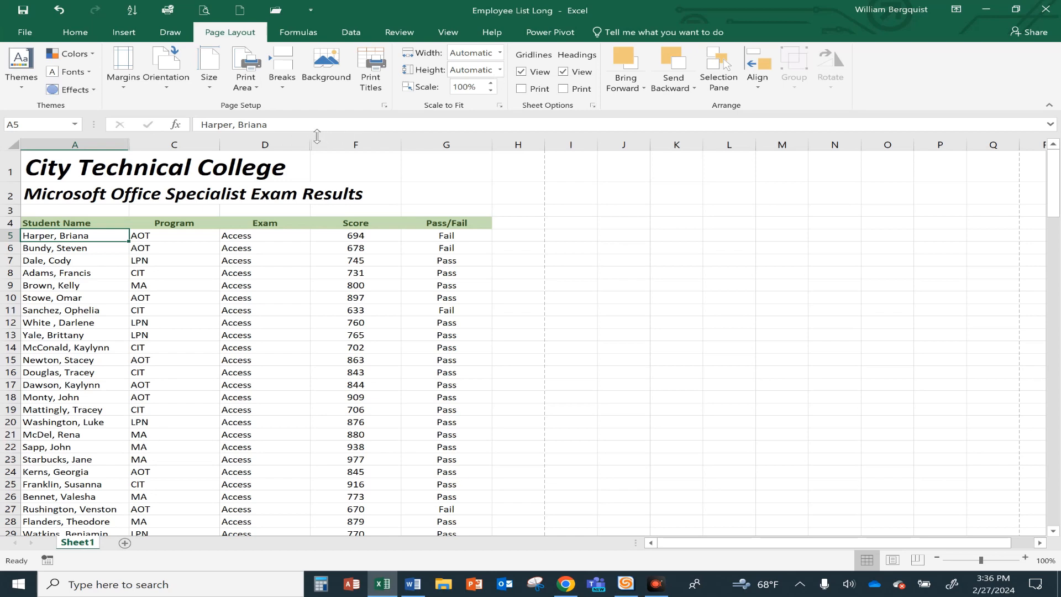
pyautogui.click(124, 69)
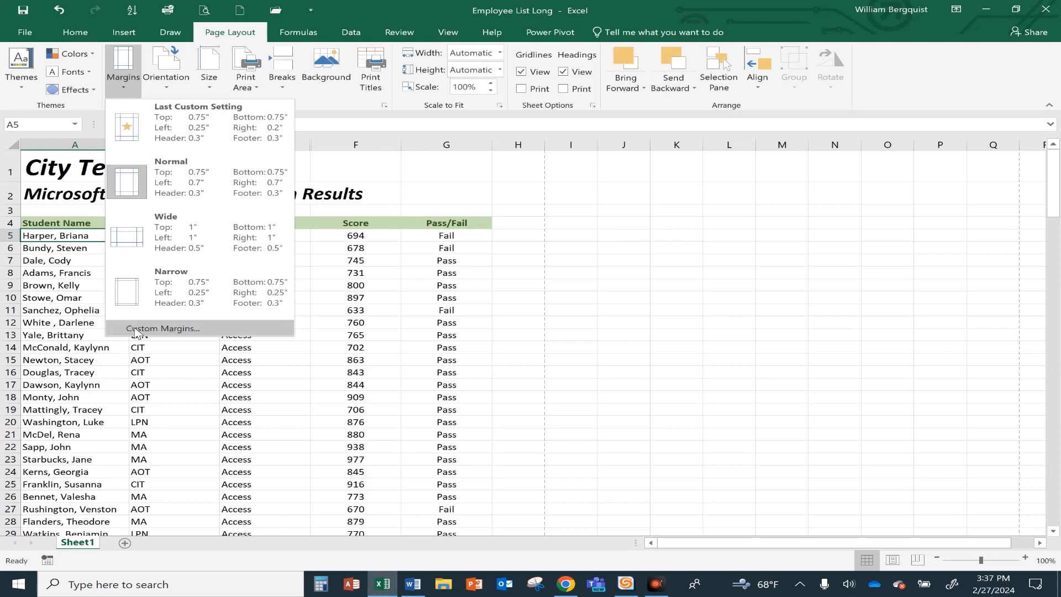
pyautogui.click(137, 329)
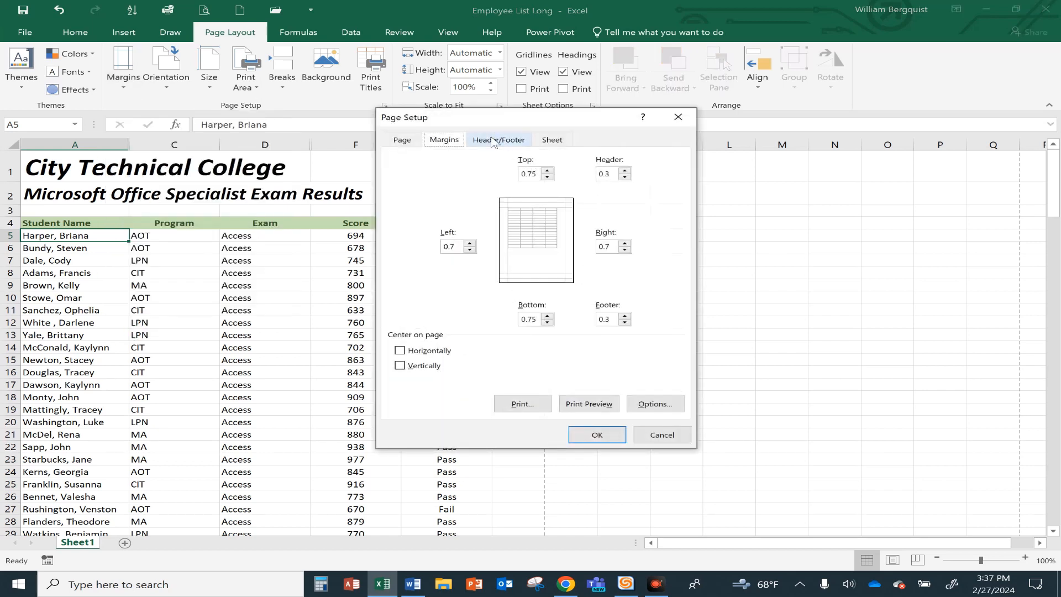
pyautogui.click(493, 141)
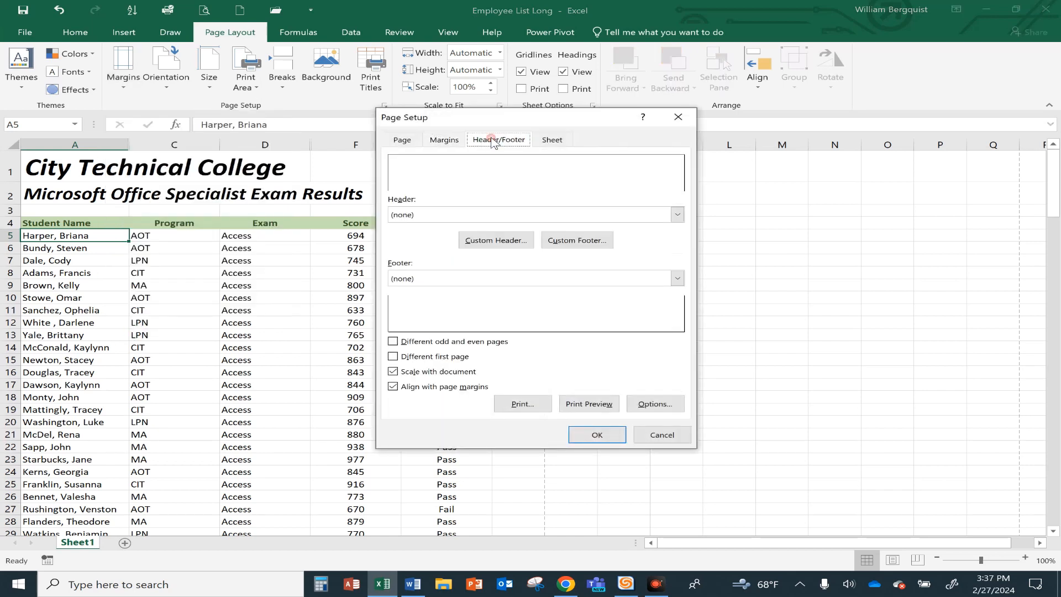
pyautogui.click(495, 240)
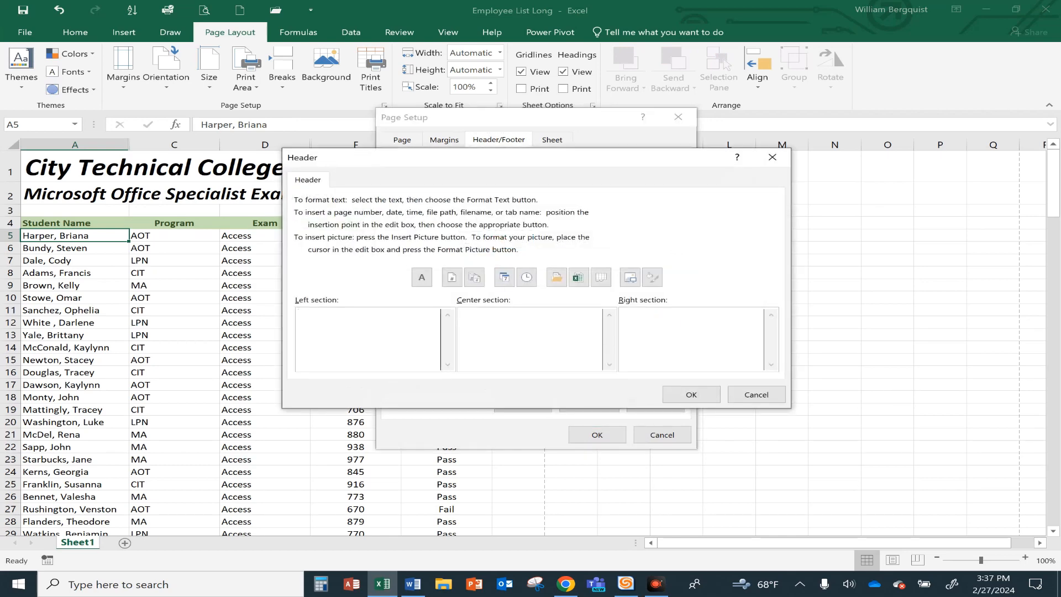
pyautogui.write('Bergquist')
# Insert the current date code in the header's center section and apply the page setup.
pyautogui.click(540, 326)
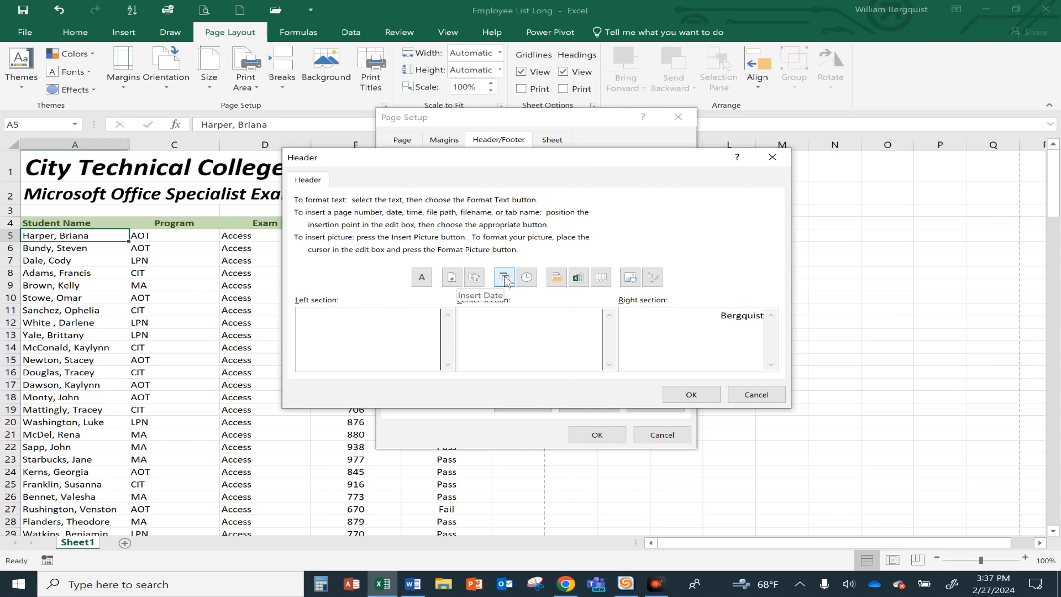
pyautogui.click(506, 278)
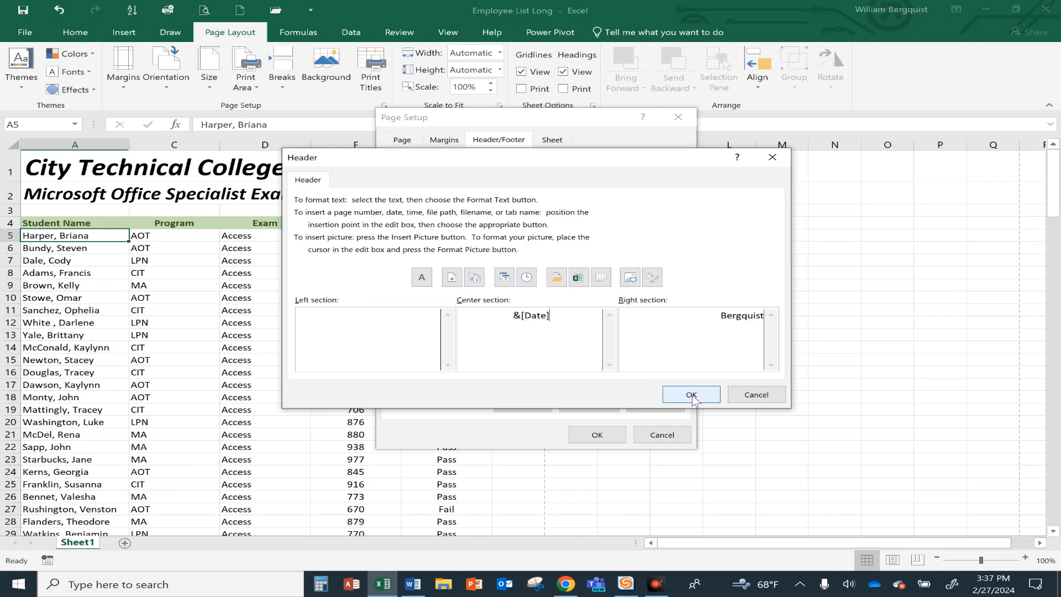
pyautogui.click(691, 395)
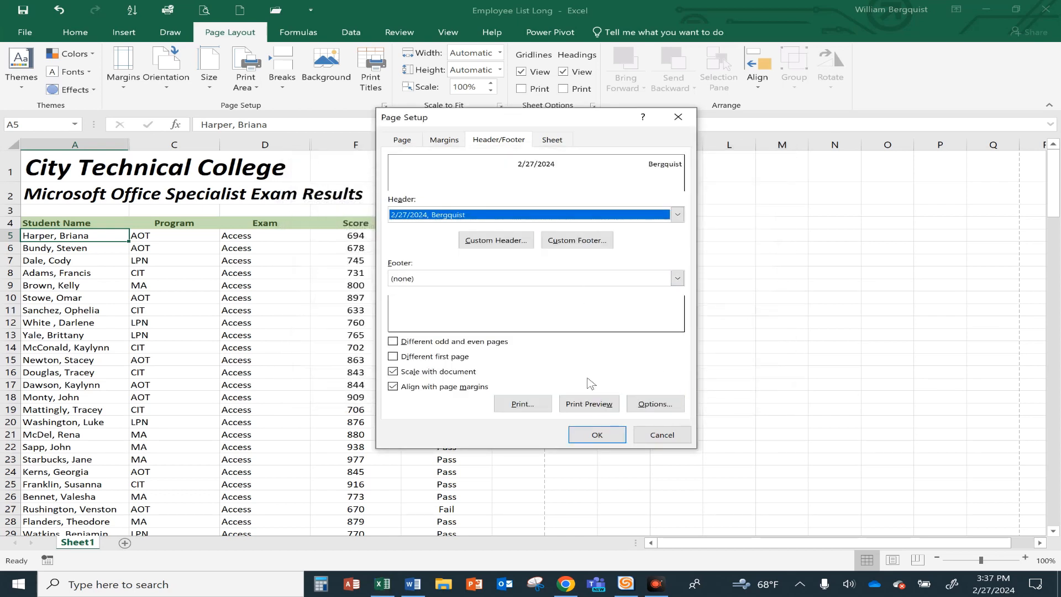
pyautogui.click(597, 435)
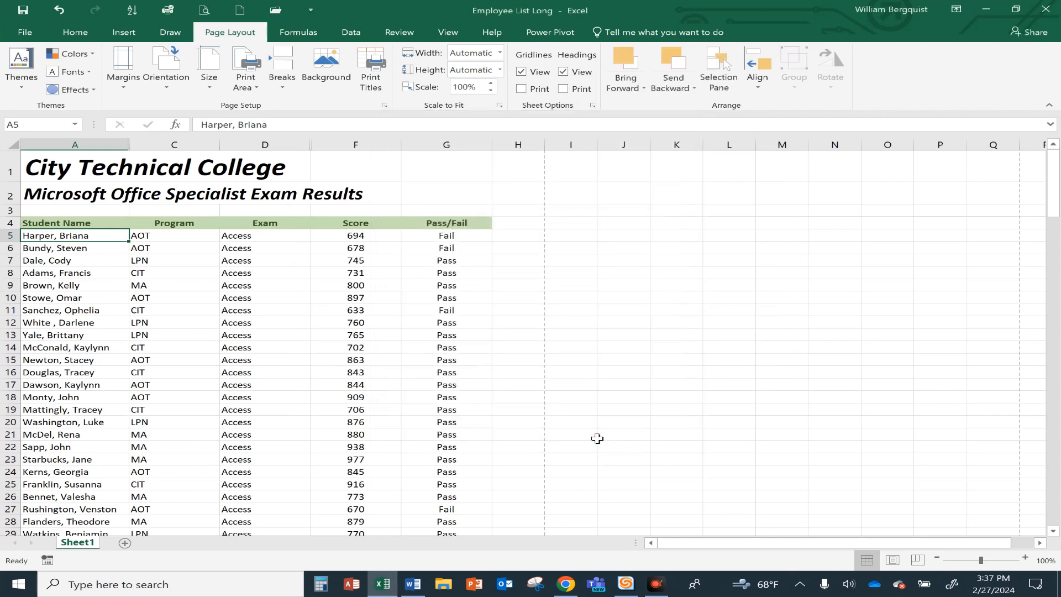
# Check the custom header on the first page of the print preview, and return to the sheet.
pyautogui.click(204, 10)
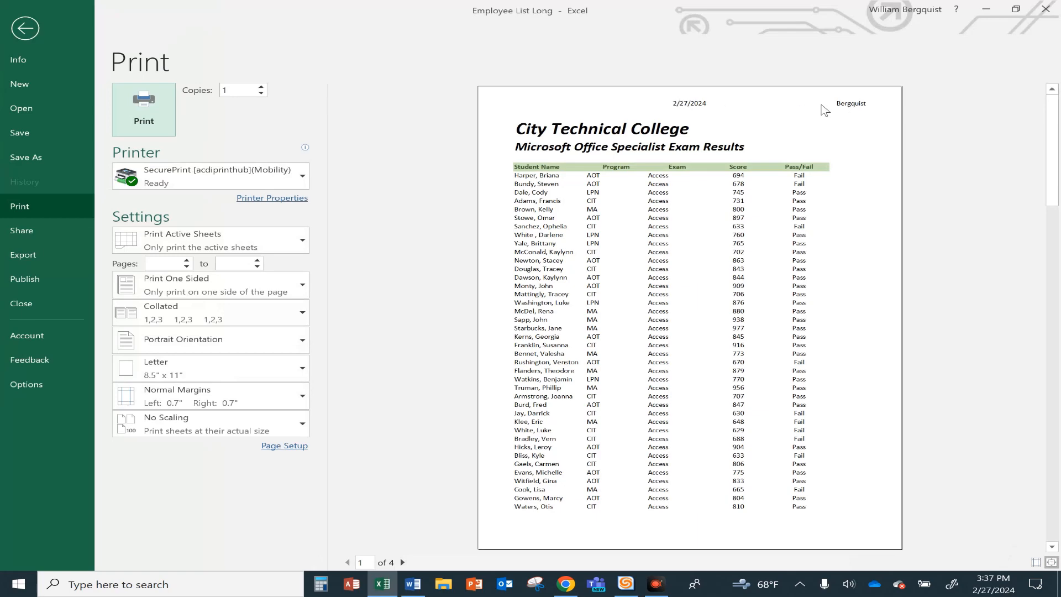
pyautogui.click(672, 529)
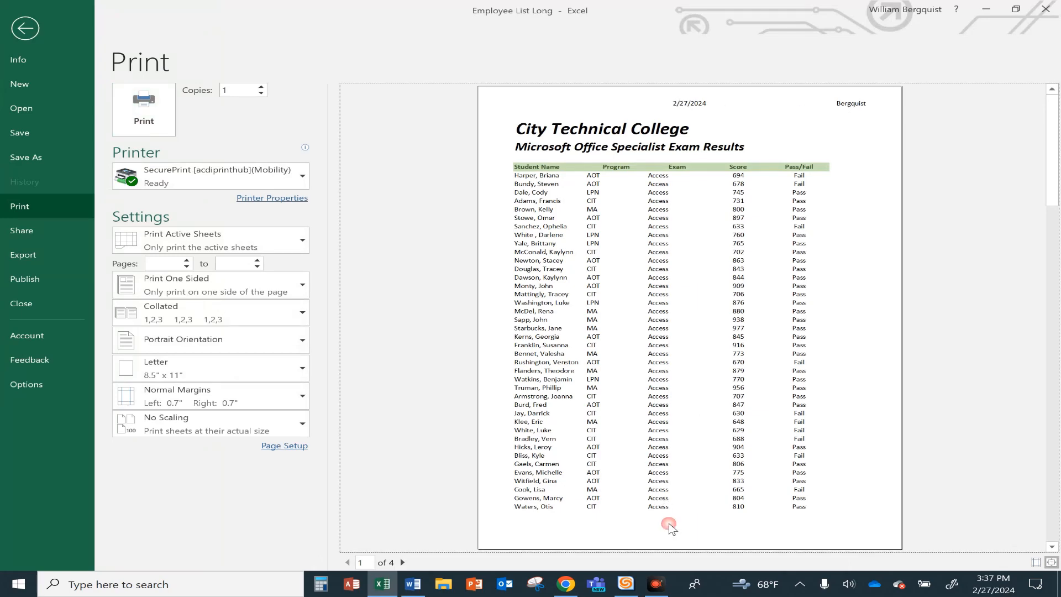
pyautogui.click(25, 29)
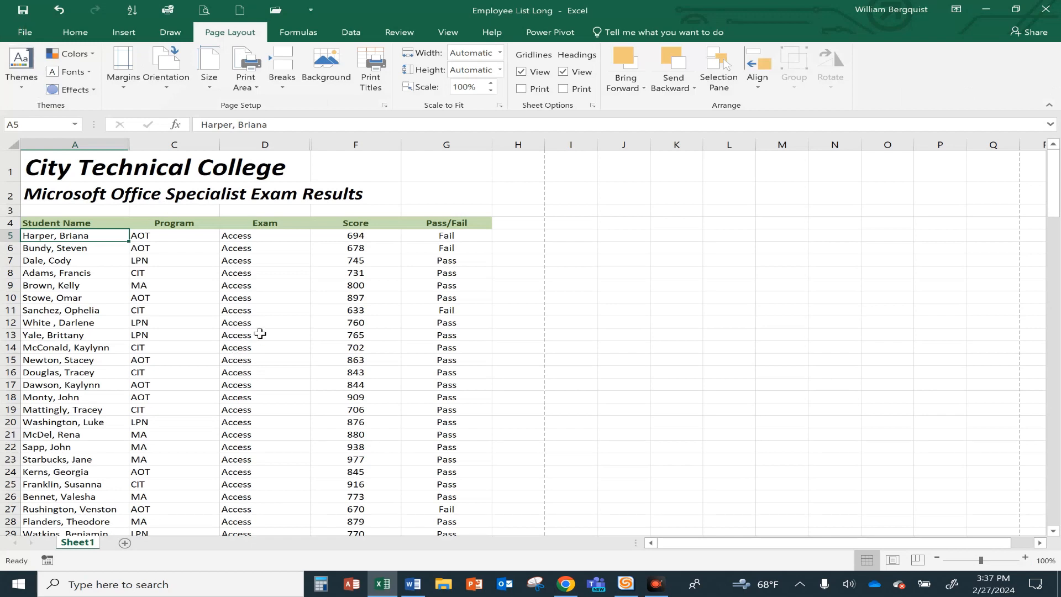
# Show the sheet in Page Layout view and open the center footer section of the first page for editing.
pyautogui.click(448, 32)
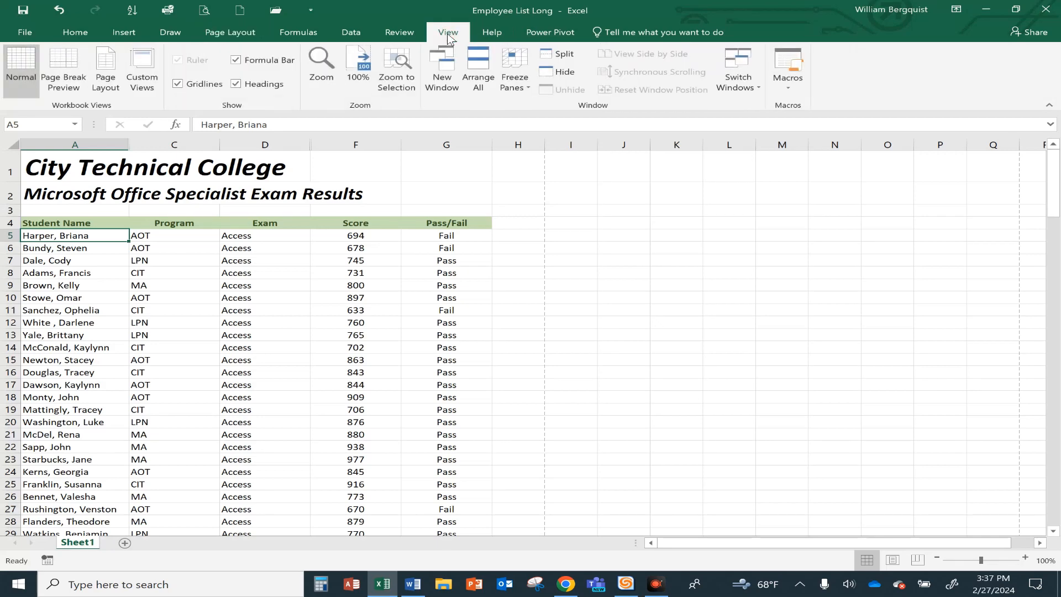
pyautogui.click(105, 85)
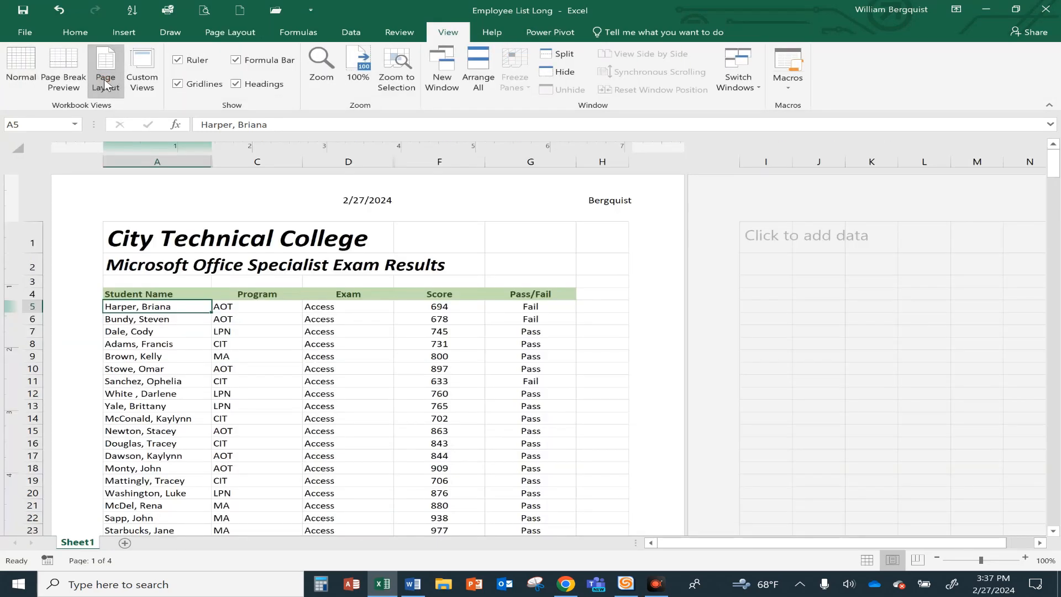
pyautogui.scroll(-3, 467, 378)
pyautogui.scroll(-6, 468, 378)
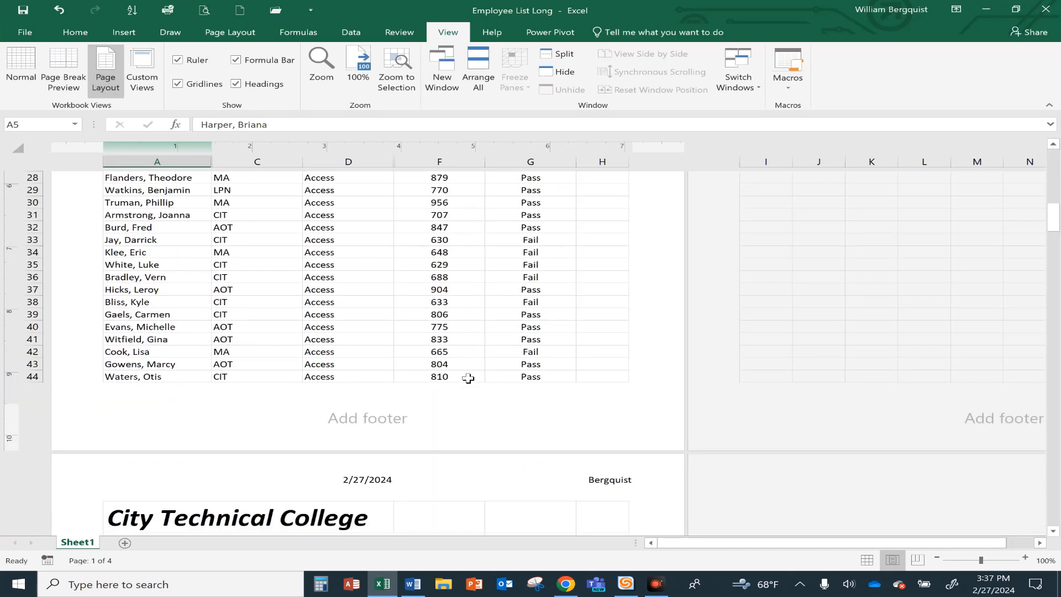
pyautogui.click(376, 420)
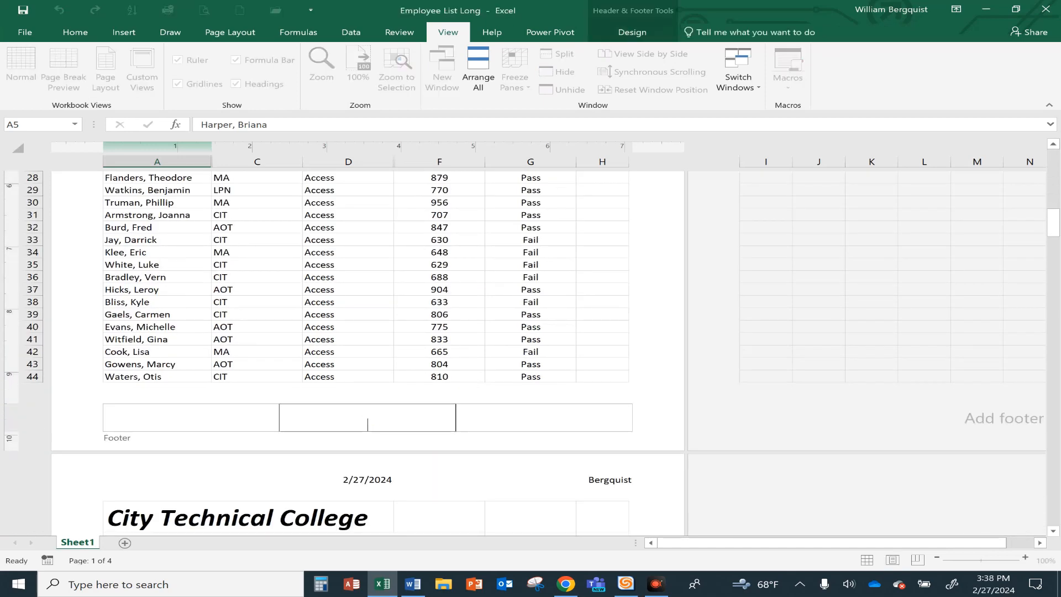
pyautogui.click(194, 415)
pyautogui.click(358, 416)
# Enter "Page_" followed by the page number code in the center footer, and return the sheet to Normal view.
pyautogui.write('Page')
pyautogui.click(651, 35)
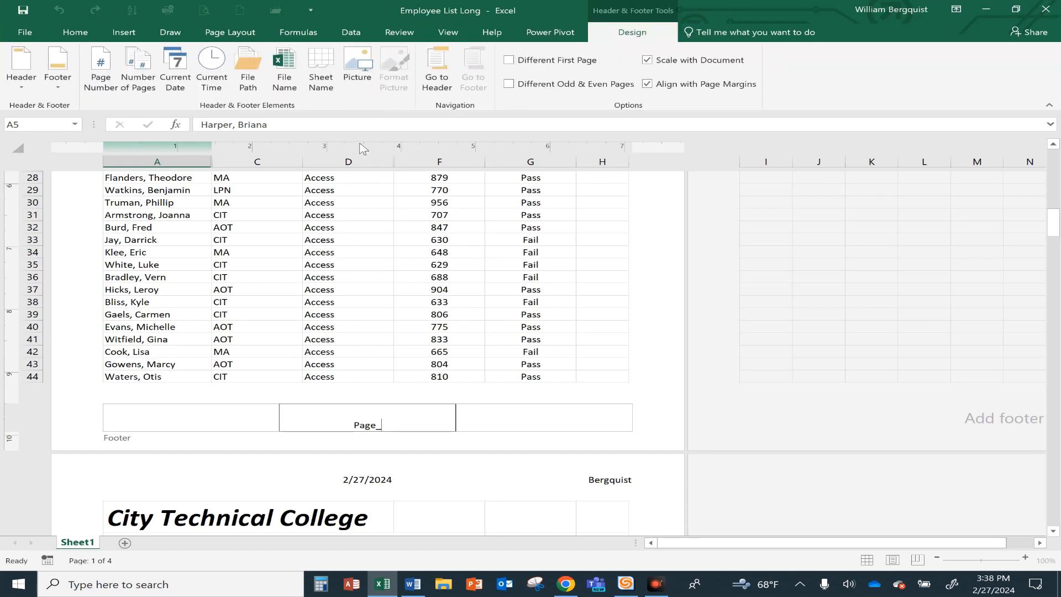
pyautogui.click(101, 87)
pyautogui.click(383, 298)
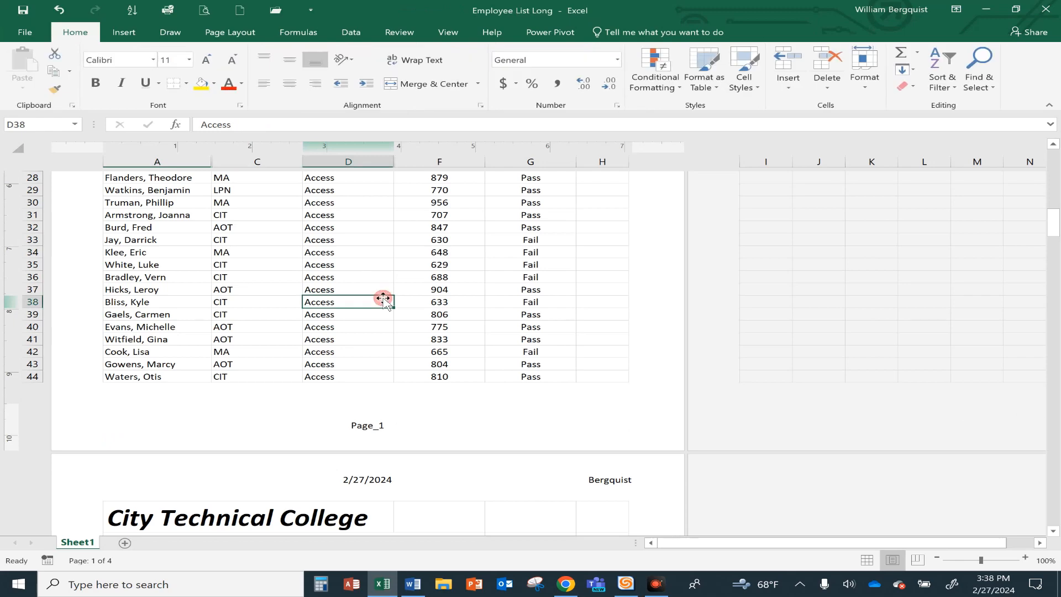
pyautogui.click(447, 32)
pyautogui.click(29, 88)
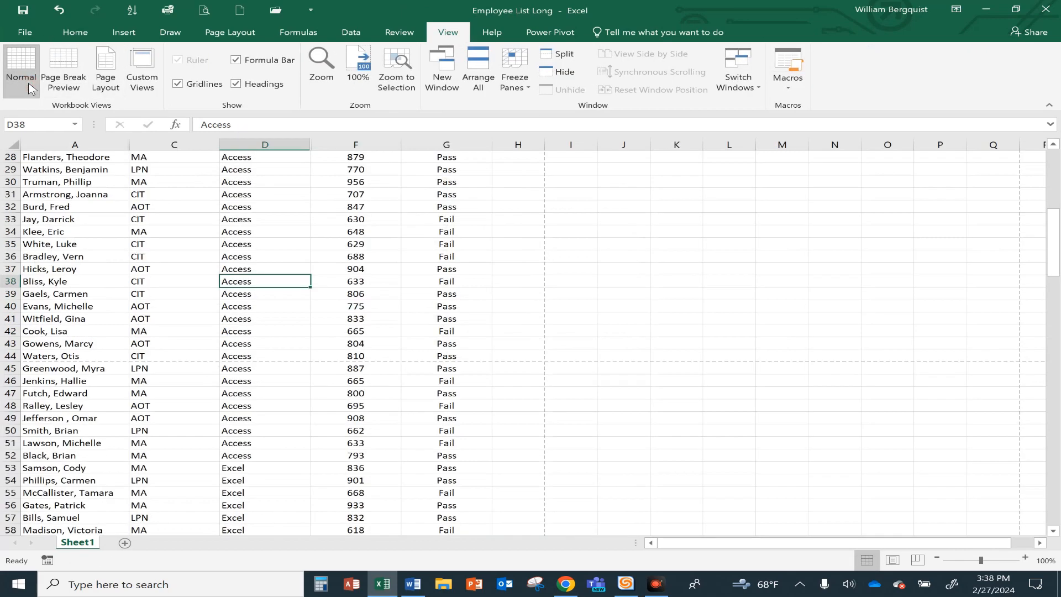
# Check the page number footer on the first three pages of the print preview, and return to the sheet.
pyautogui.click(205, 11)
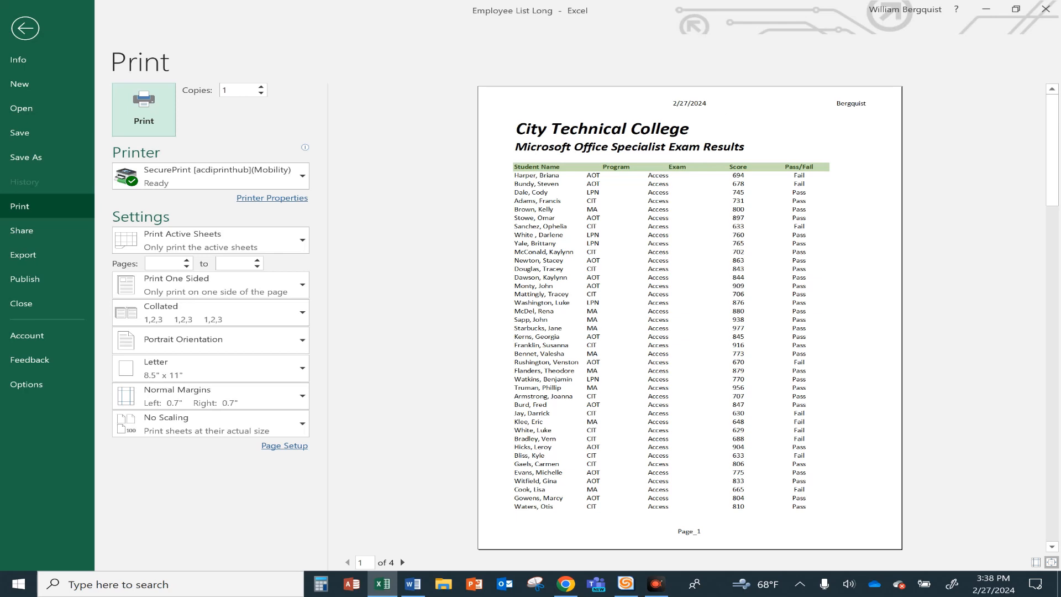
pyautogui.click(403, 562)
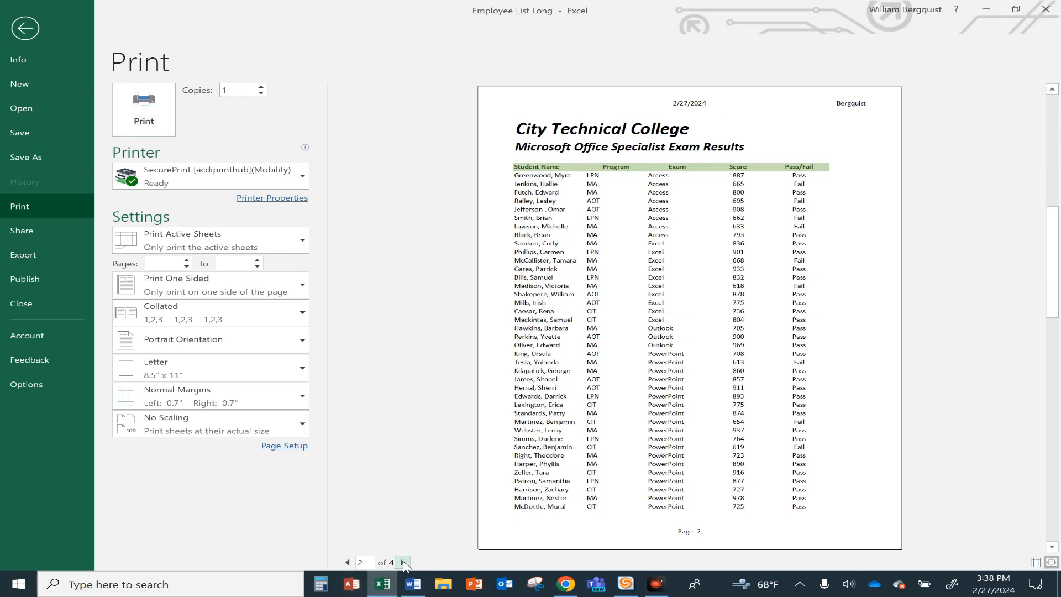
pyautogui.click(403, 562)
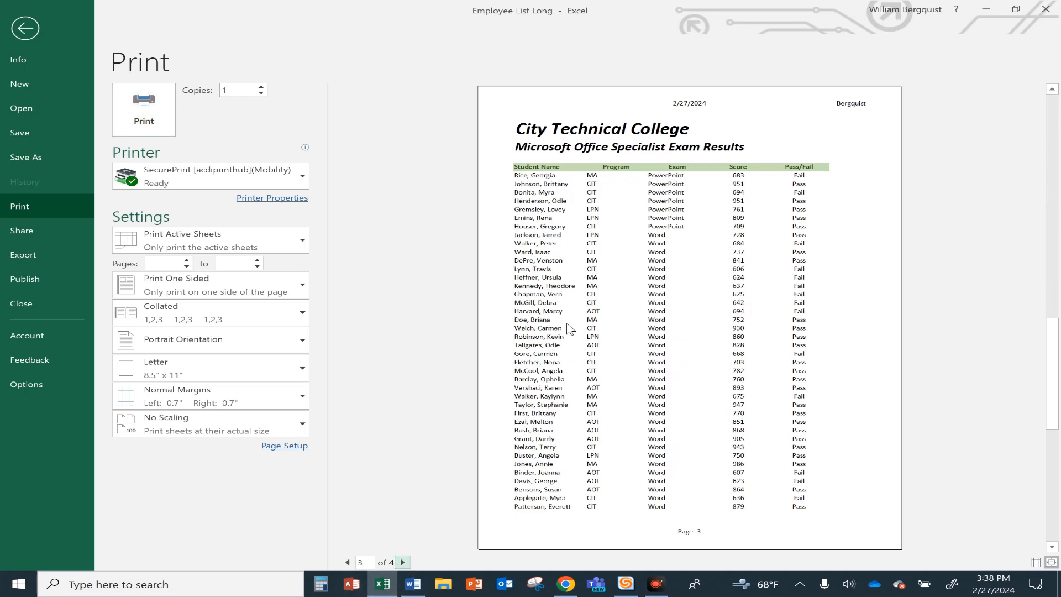
pyautogui.click(25, 29)
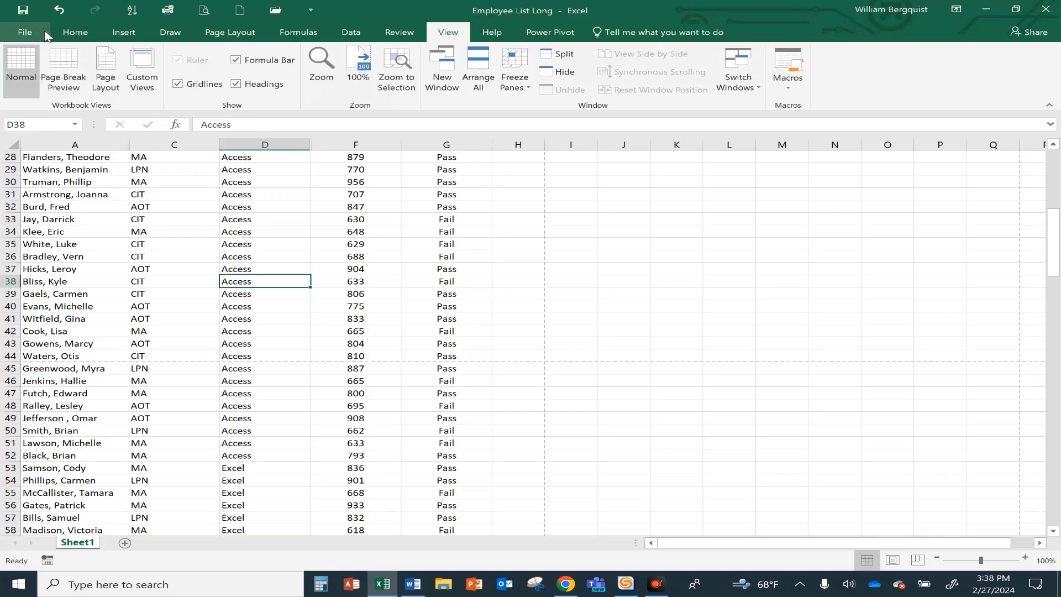
# Unhide the StudentID and Date Taken columns within the range A1 through G1.
pyautogui.click(230, 32)
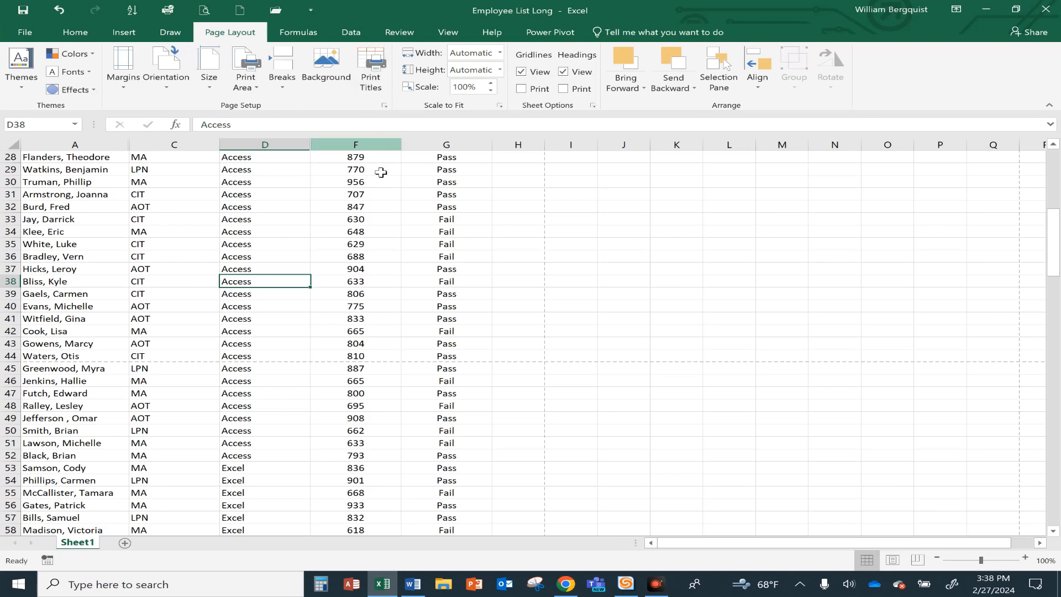
pyautogui.click(362, 243)
pyautogui.scroll(9, 363, 244)
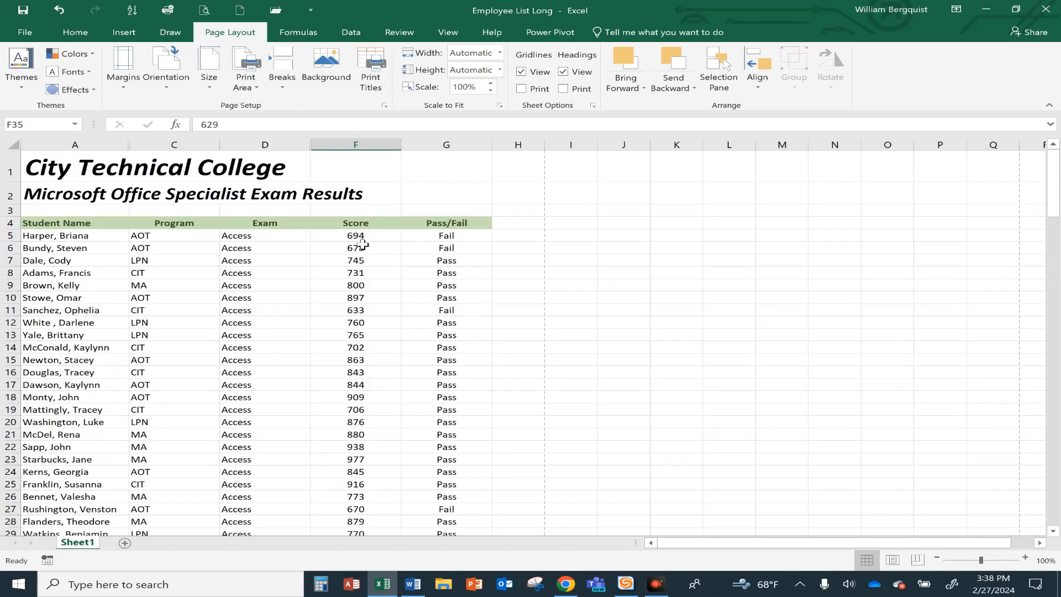
pyautogui.click(65, 169)
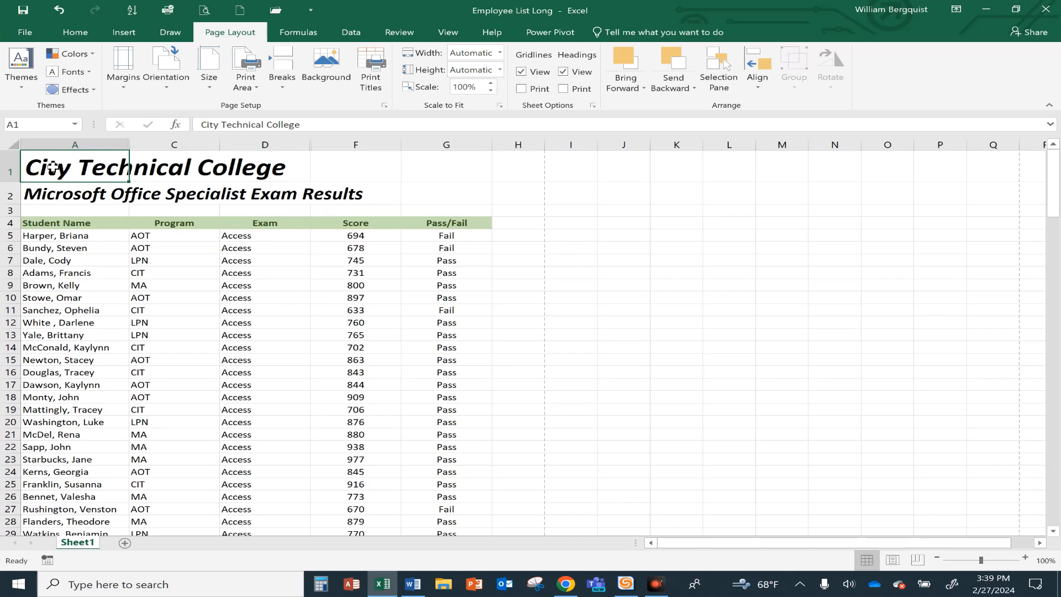
pyautogui.moveTo(53, 166); pyautogui.dragTo(474, 171)
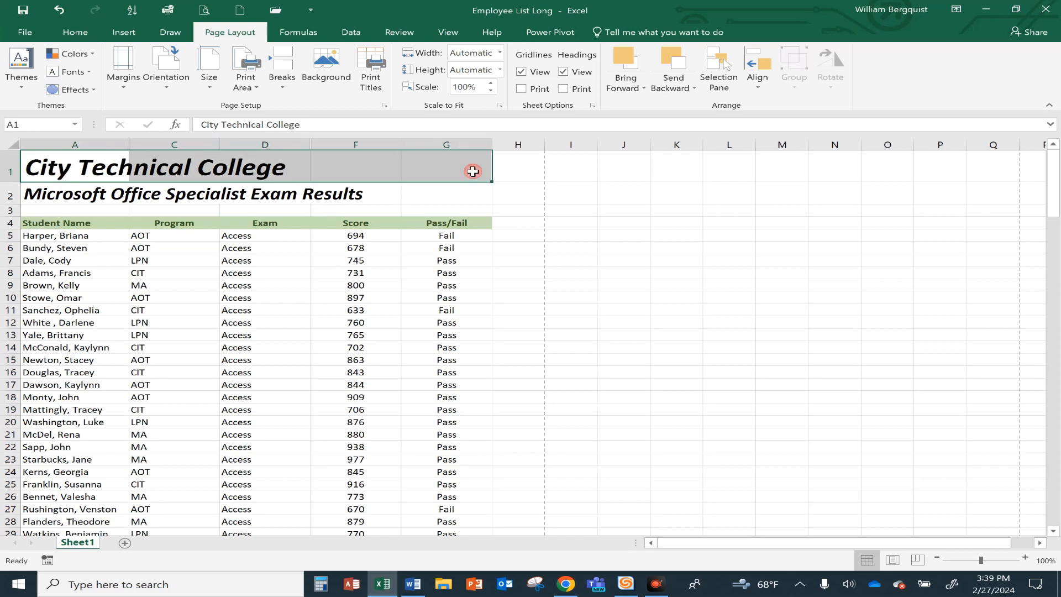
pyautogui.click(76, 32)
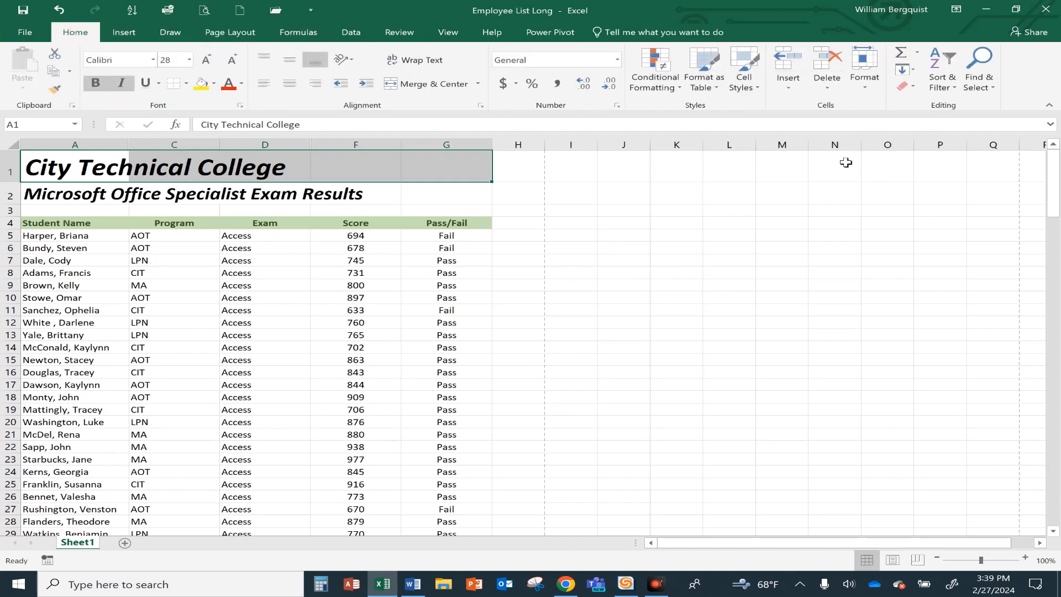
pyautogui.click(870, 84)
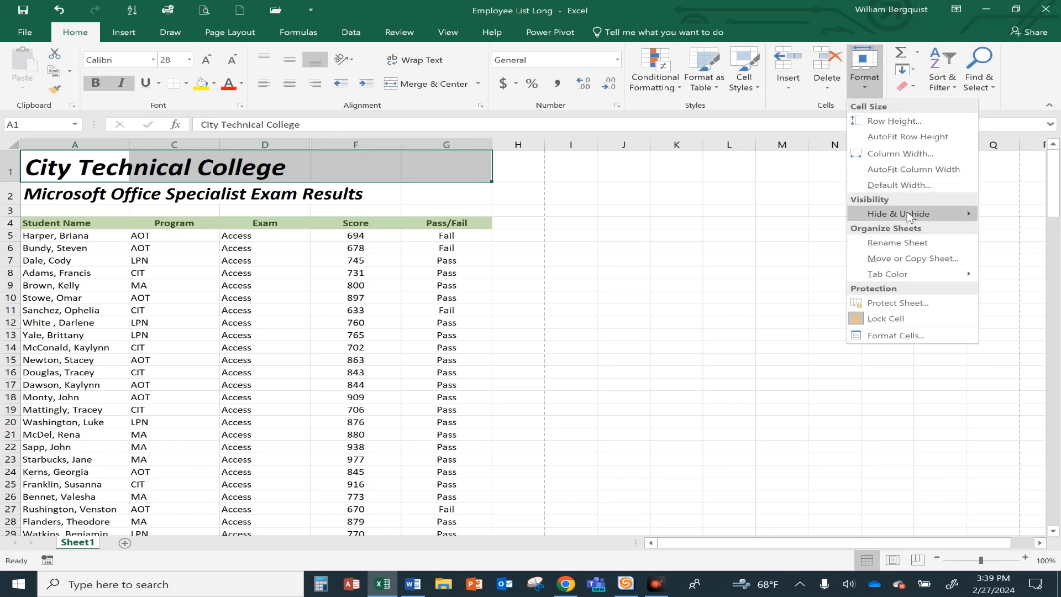
pyautogui.moveTo(908, 216)
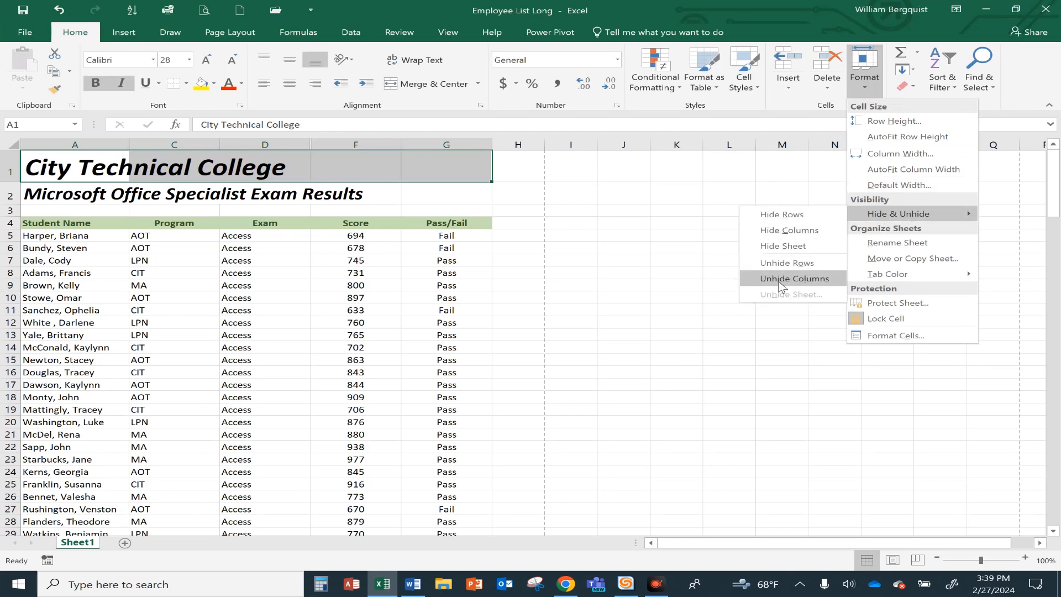
pyautogui.click(782, 279)
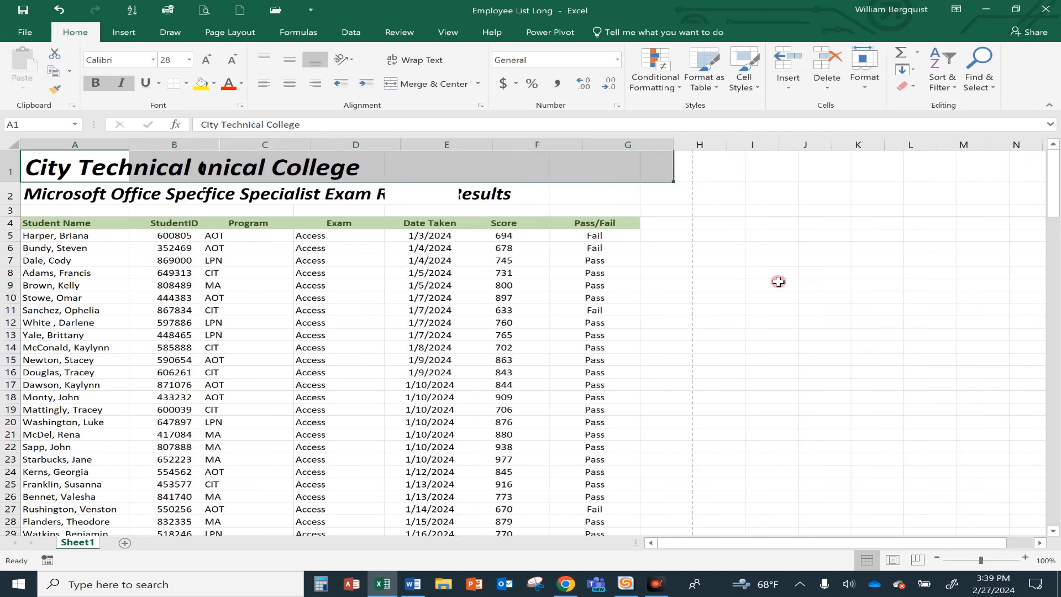
pyautogui.click(318, 327)
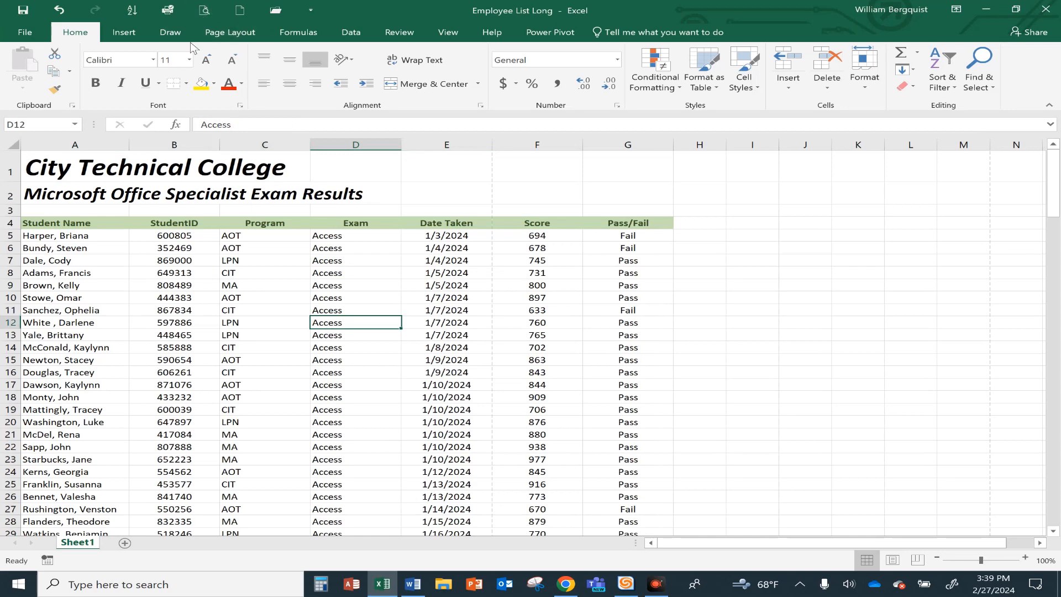
# Set the page orientation of the exam results sheet to Landscape.
pyautogui.click(221, 34)
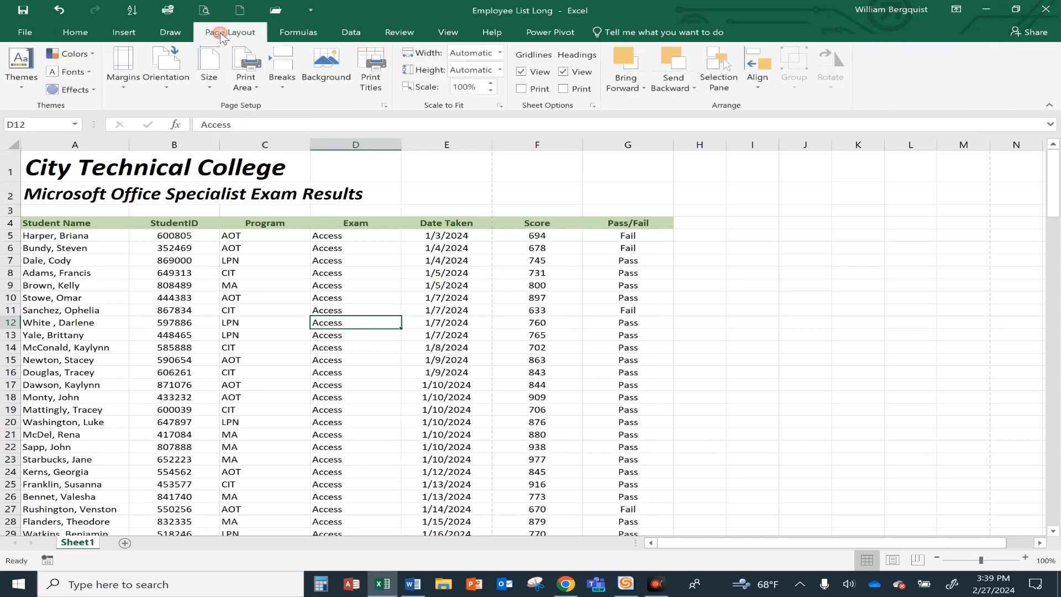
pyautogui.click(173, 87)
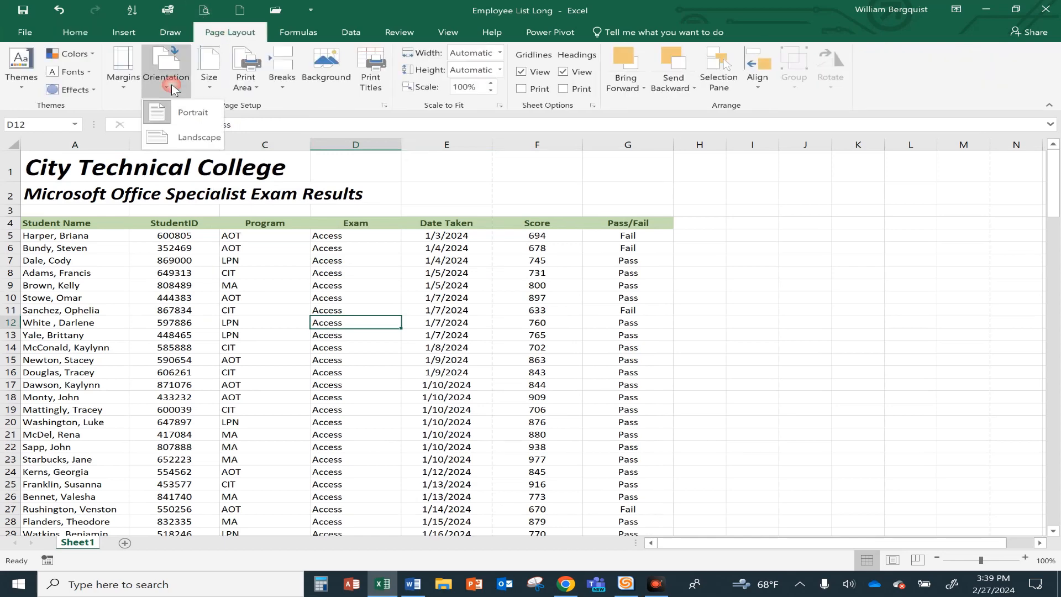
pyautogui.click(188, 141)
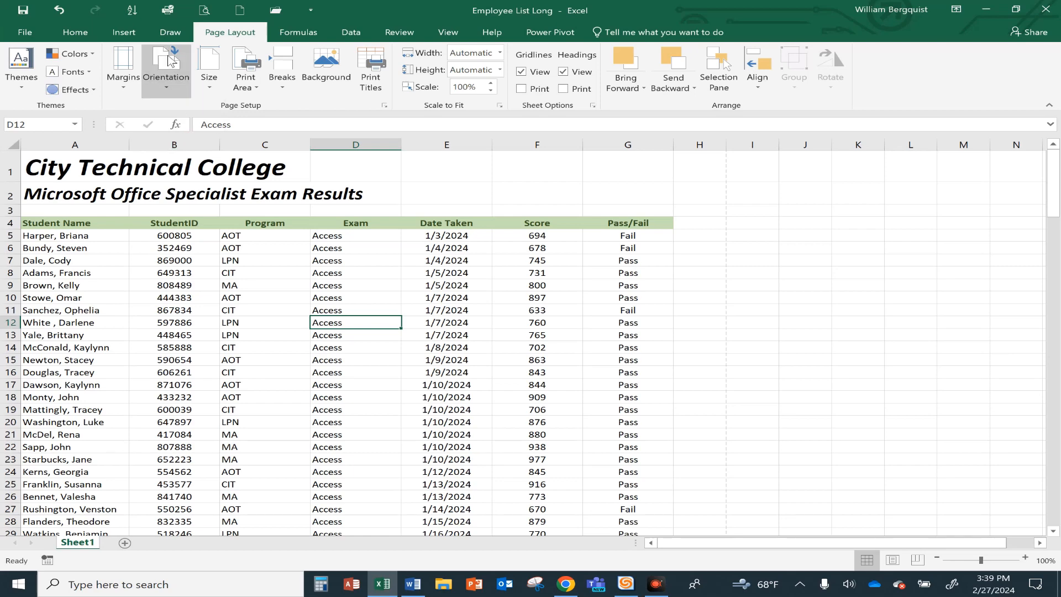
# Review the landscape pages in the print preview up to page 5, and return to the sheet.
pyautogui.click(205, 10)
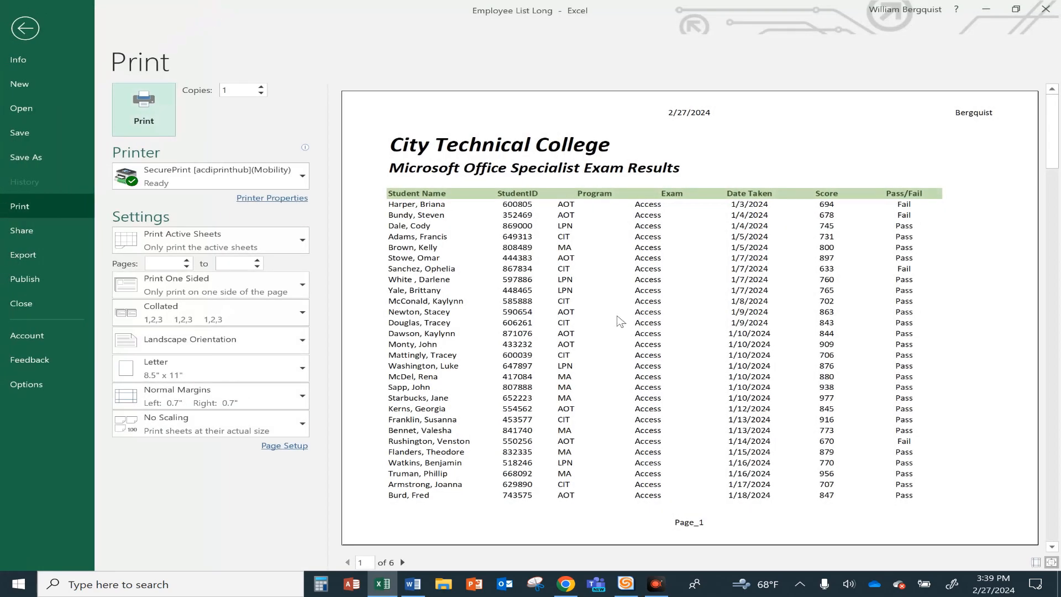
pyautogui.click(402, 562)
pyautogui.click(403, 562)
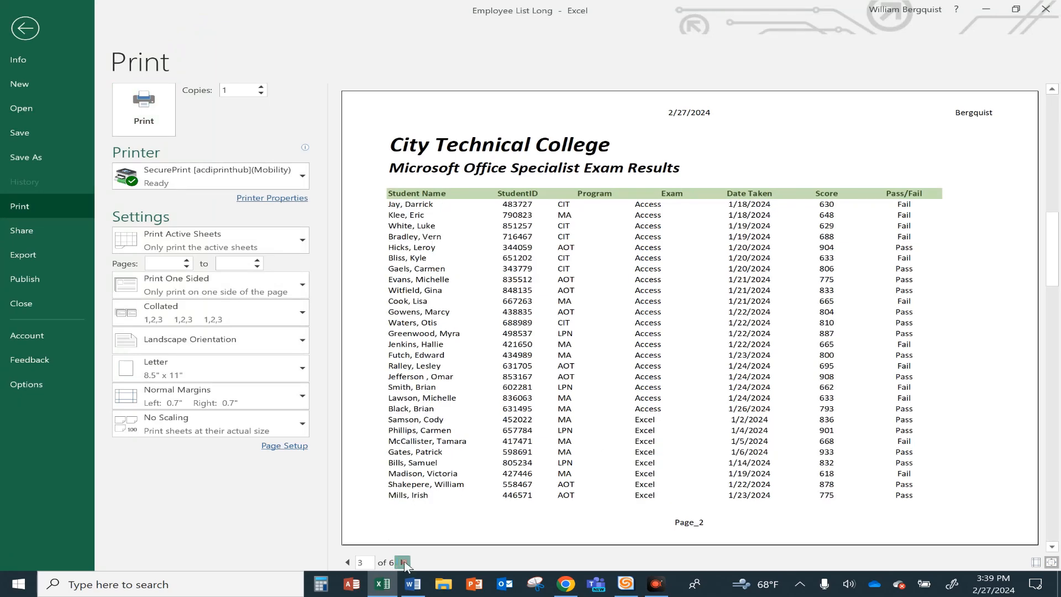
pyautogui.click(403, 561)
pyautogui.click(403, 562)
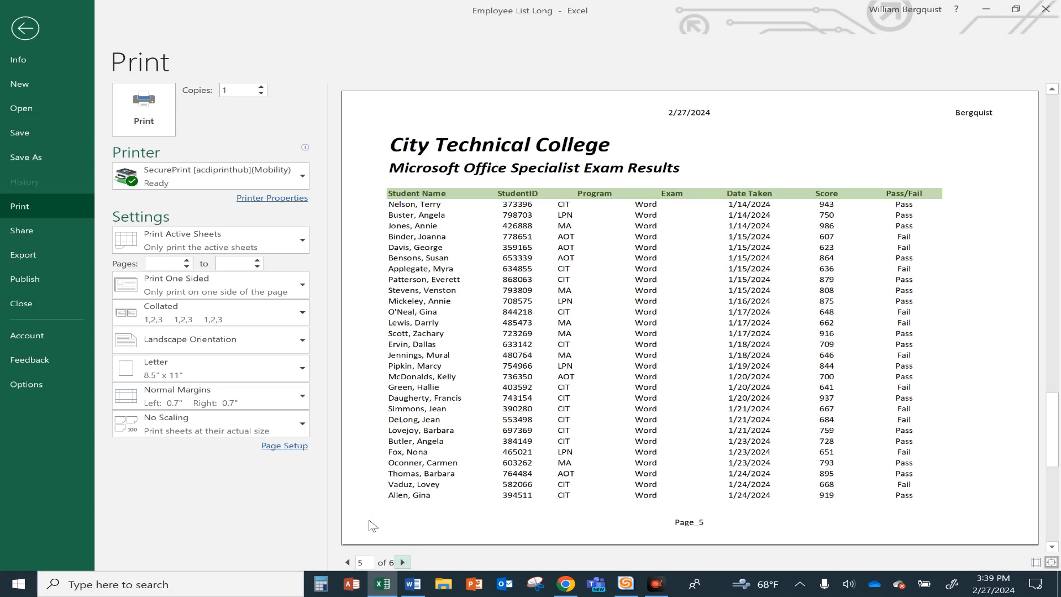
pyautogui.click(348, 562)
pyautogui.click(348, 562)
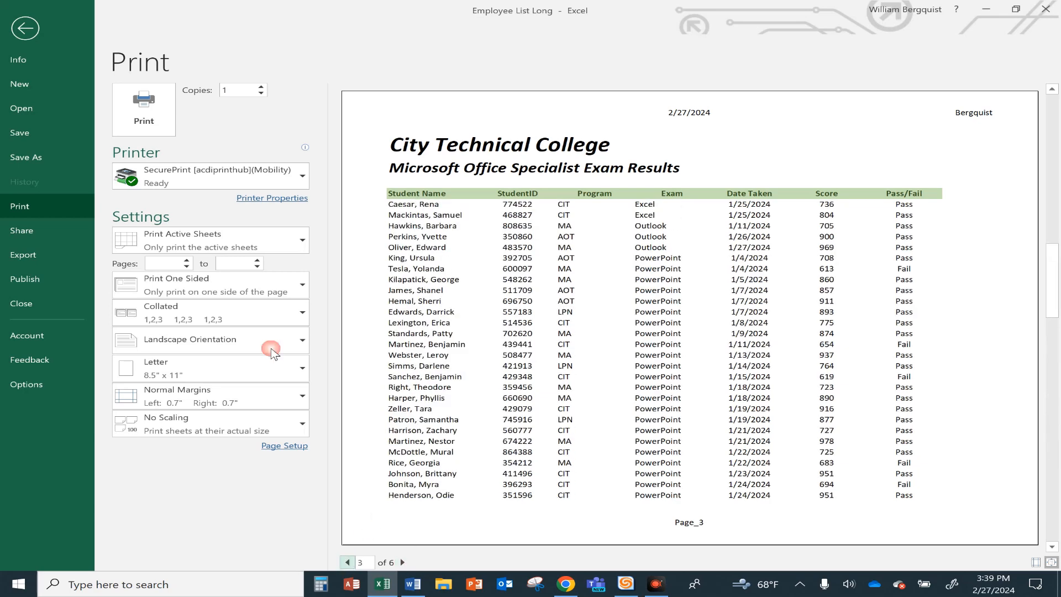
pyautogui.click(25, 29)
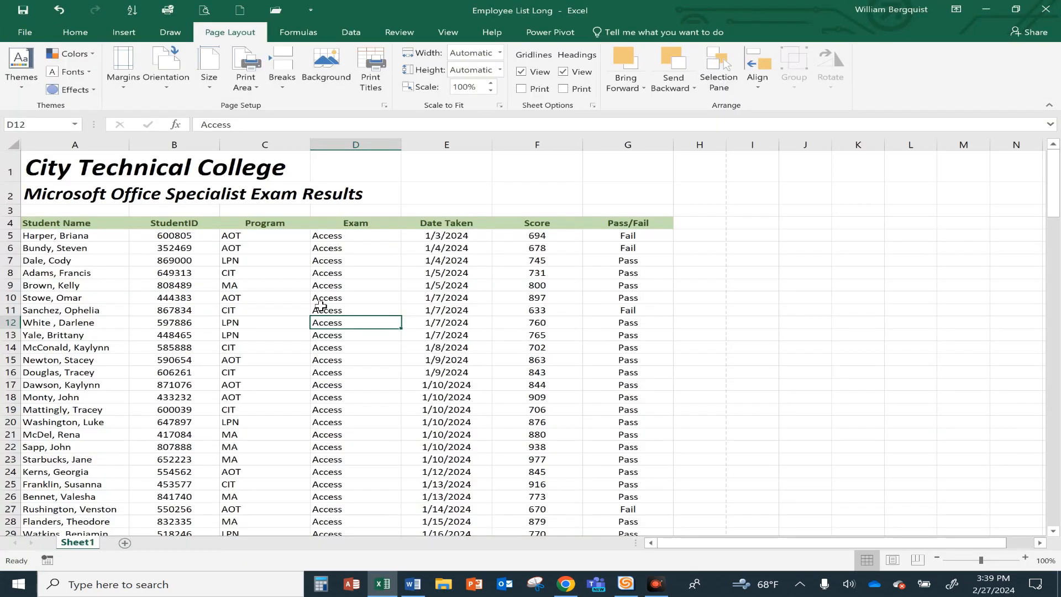